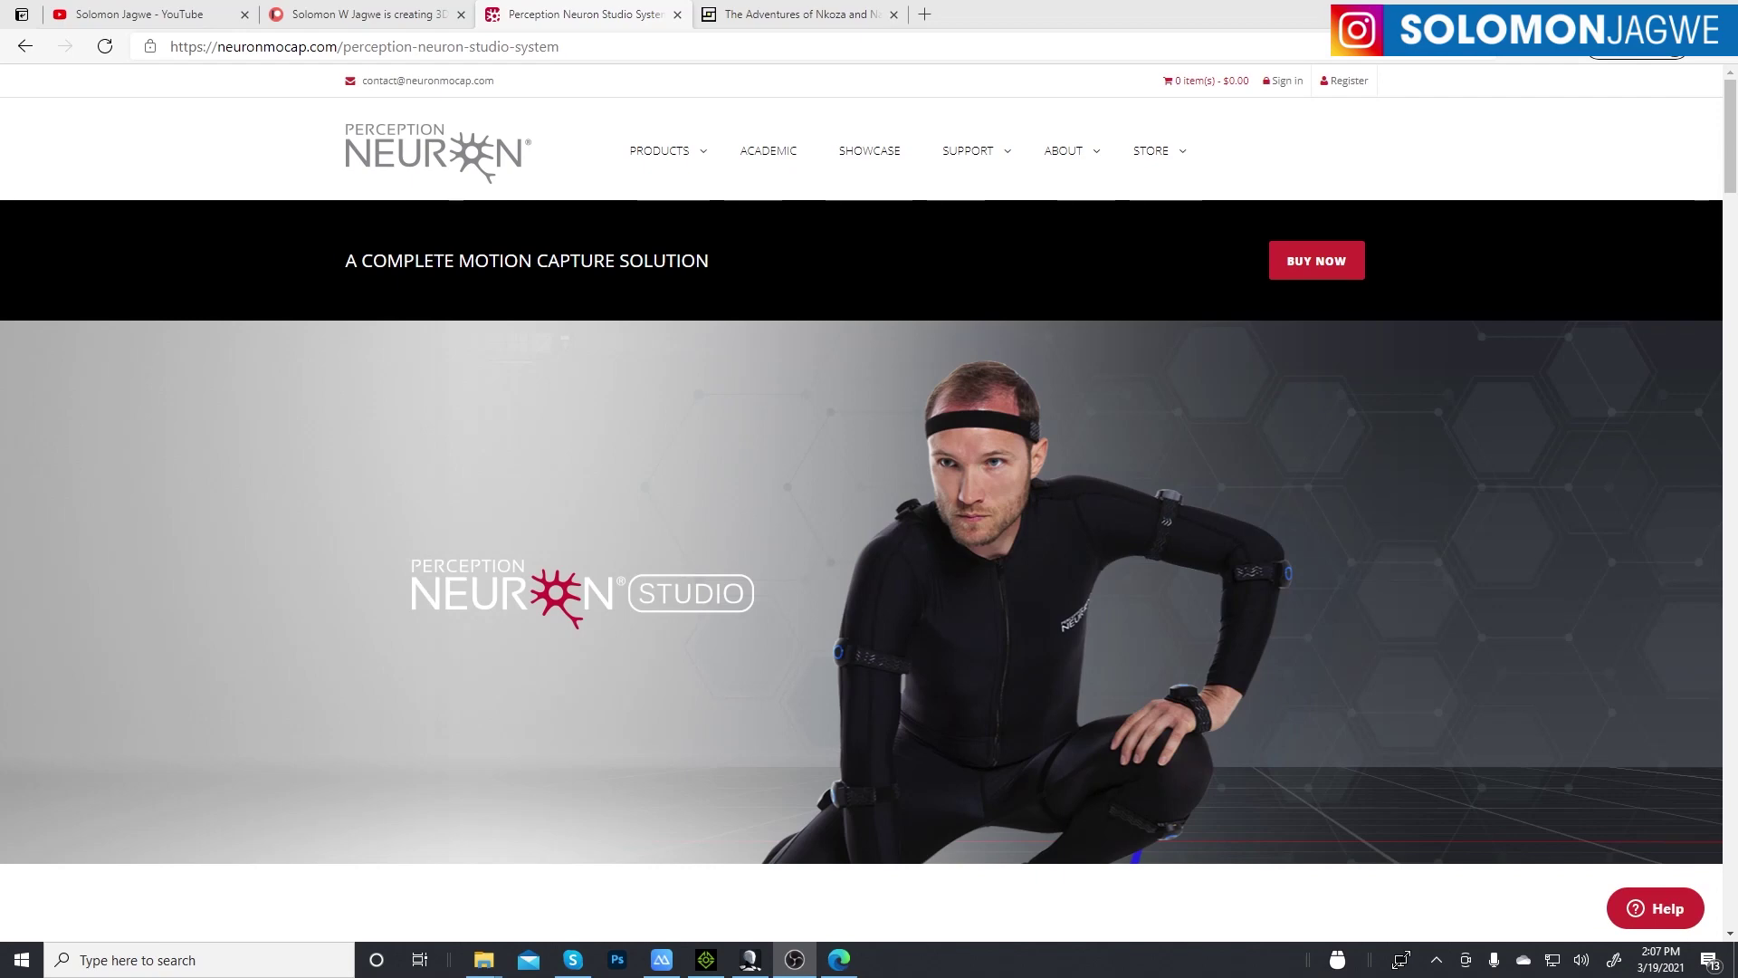
- Scroll through the Perception Neuron Studio page on neuronmocap.com
scroll(1222, 467, down, 3)
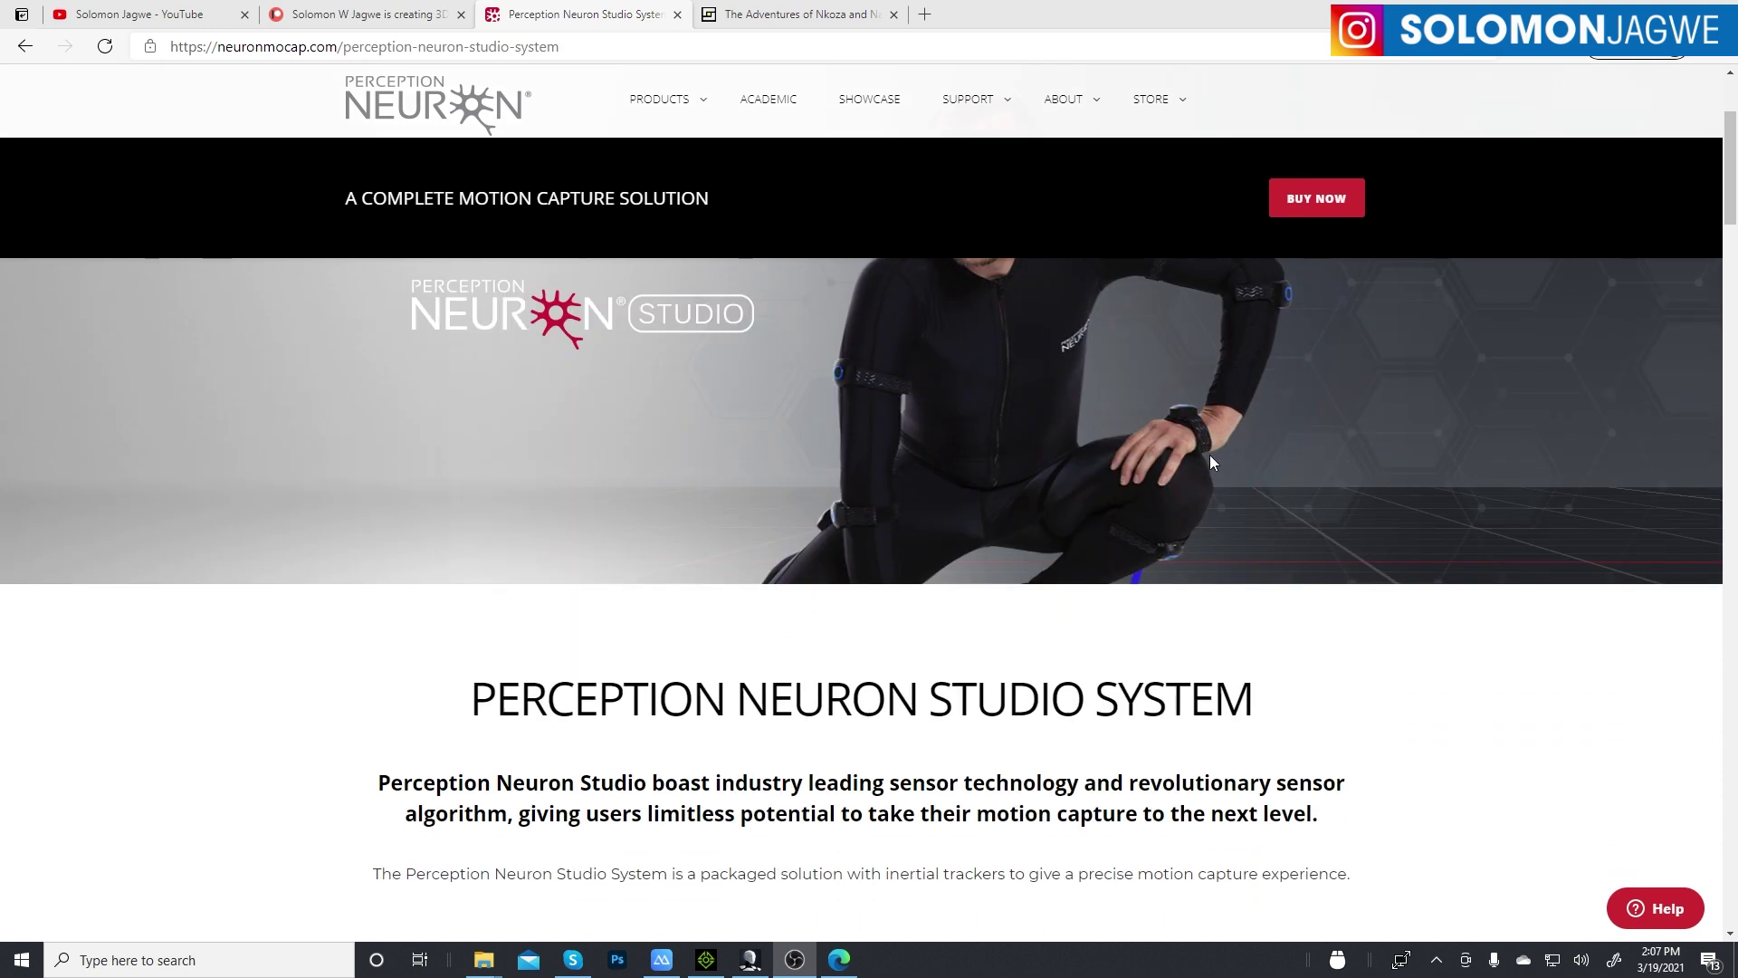
scroll(1210, 454, up, 2)
scroll(1209, 455, up, 2)
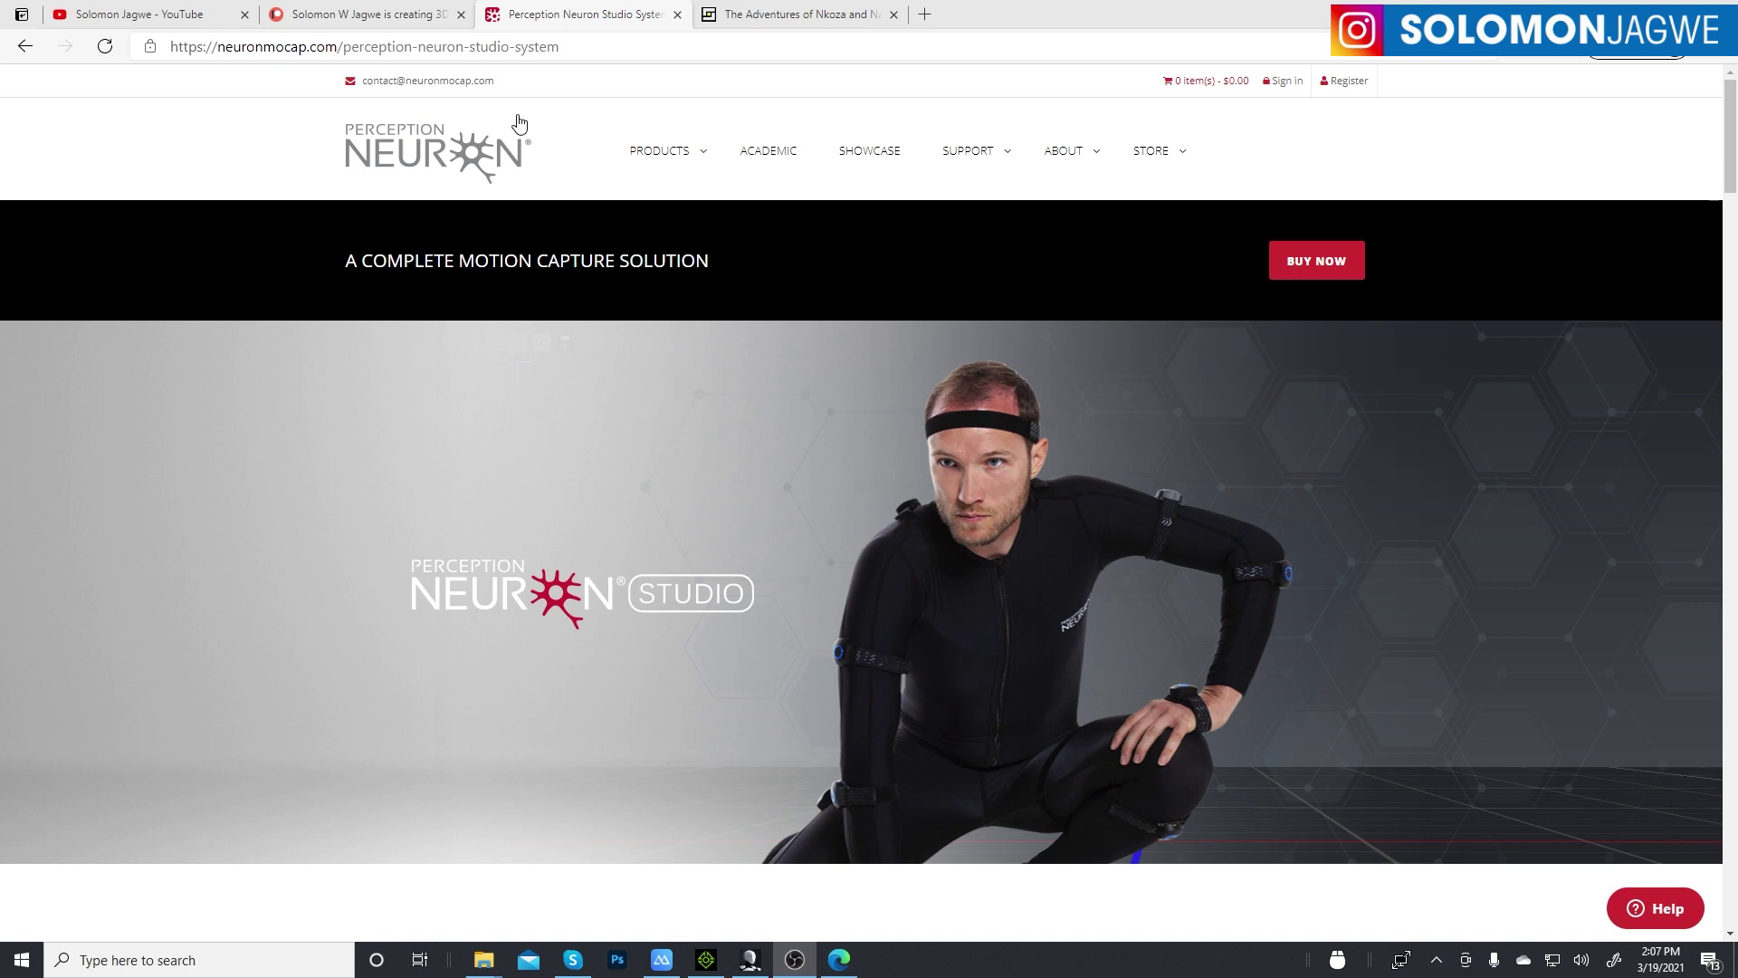
- Switch to the Nkoza and Nankya website tab and scroll through it
click(826, 16)
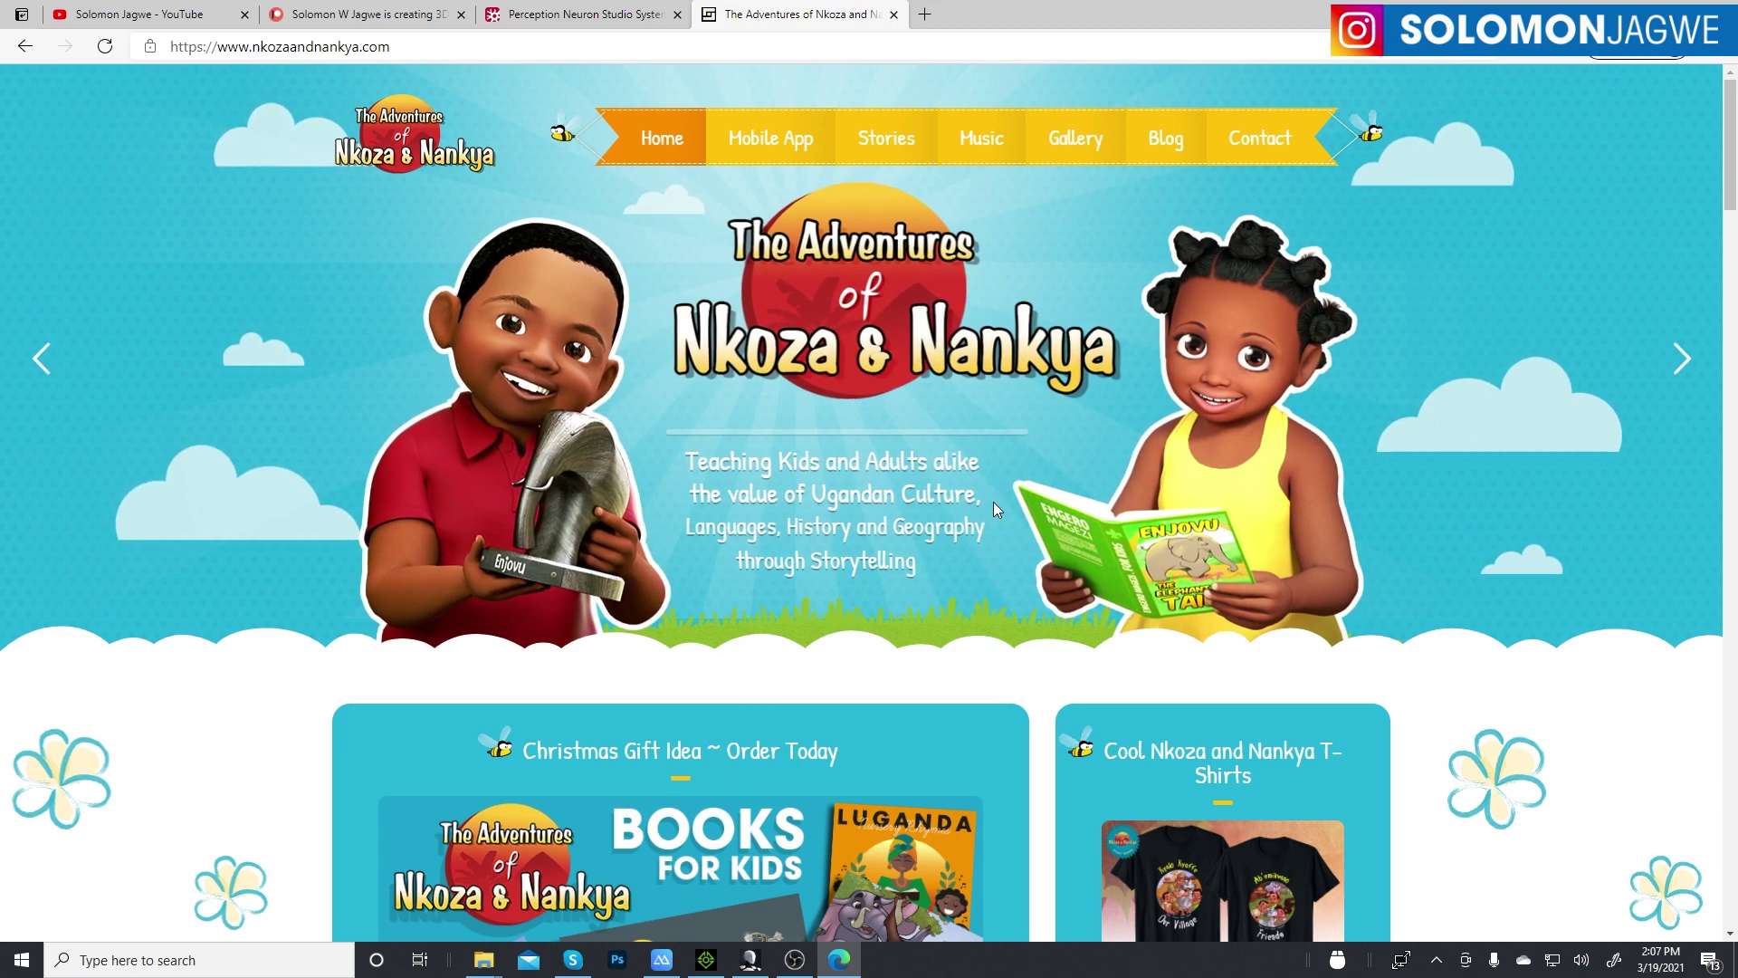
scroll(1192, 556, down, 5)
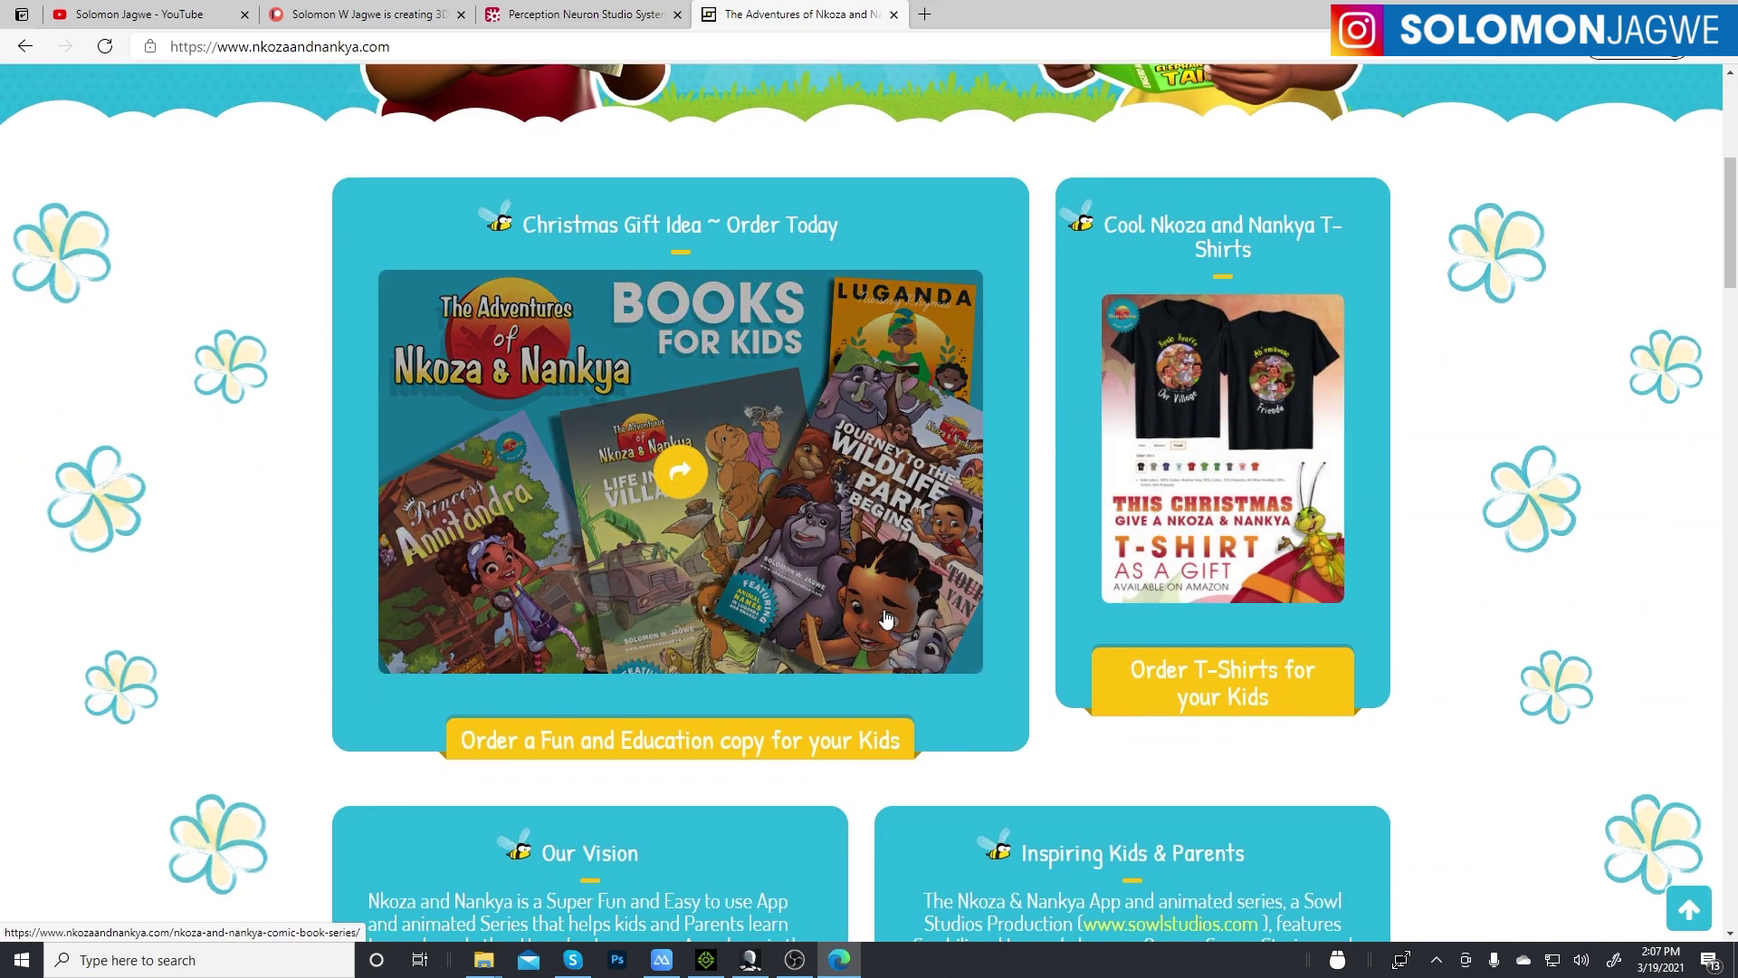
scroll(912, 610, up, 6)
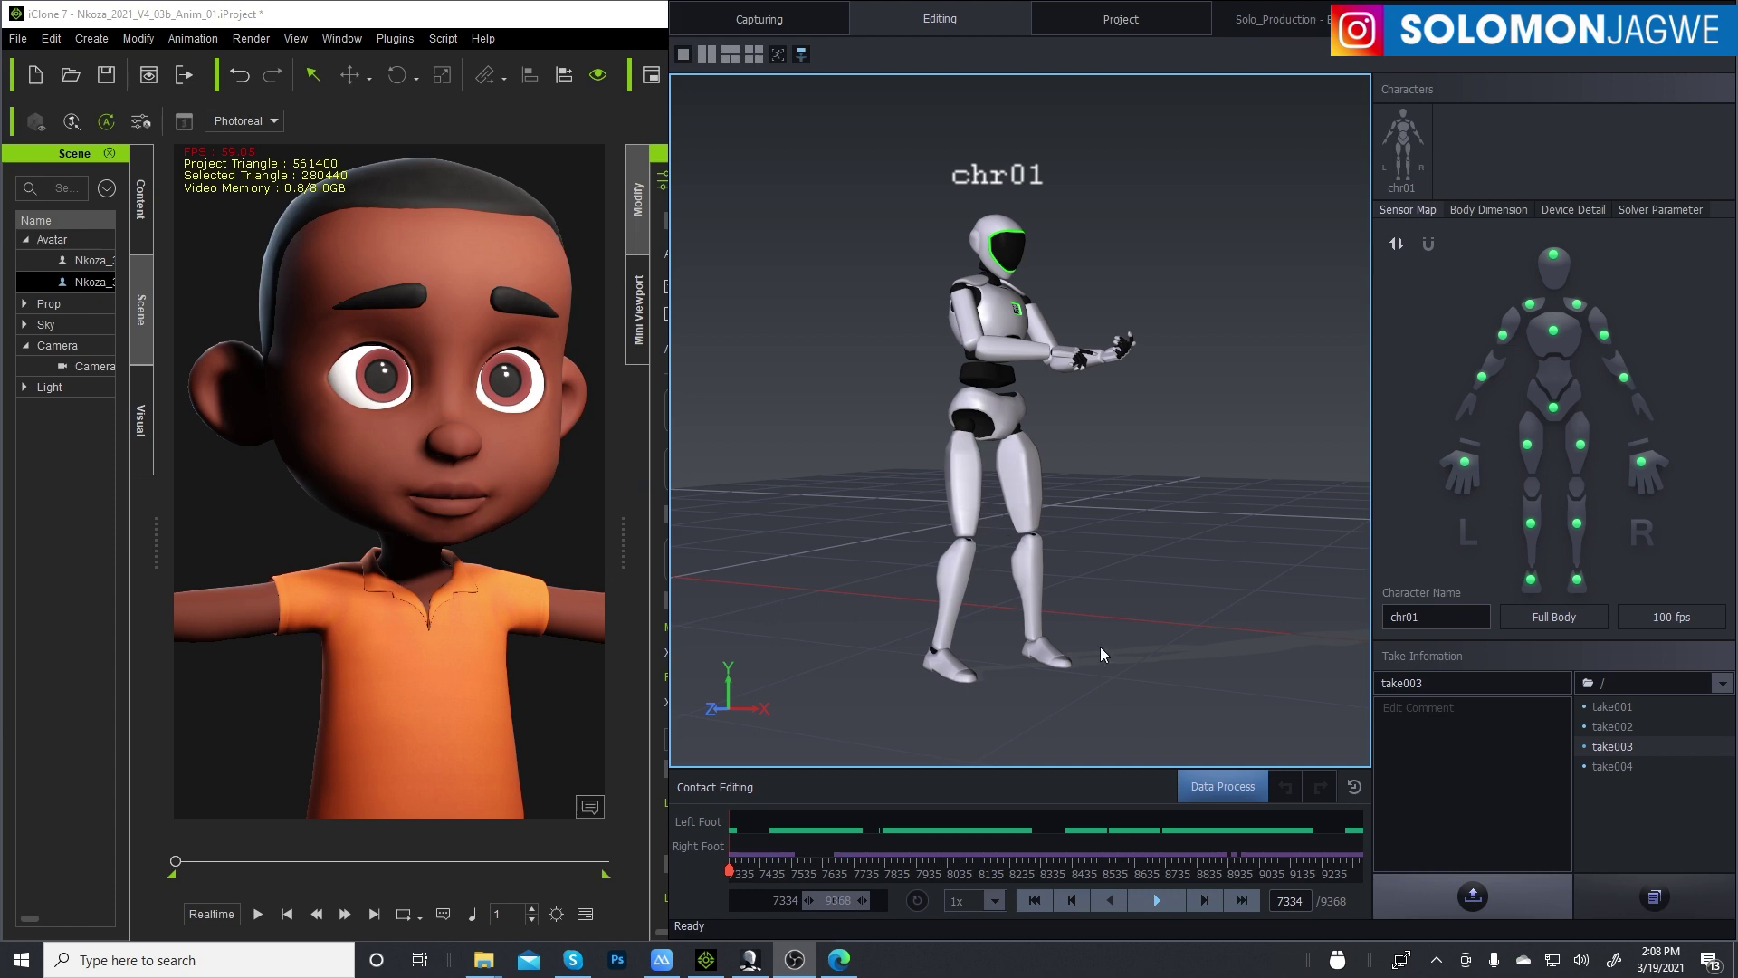
- Play take003 on chr01 to frame 7815, pause it, then bring Edge back
click(1158, 902)
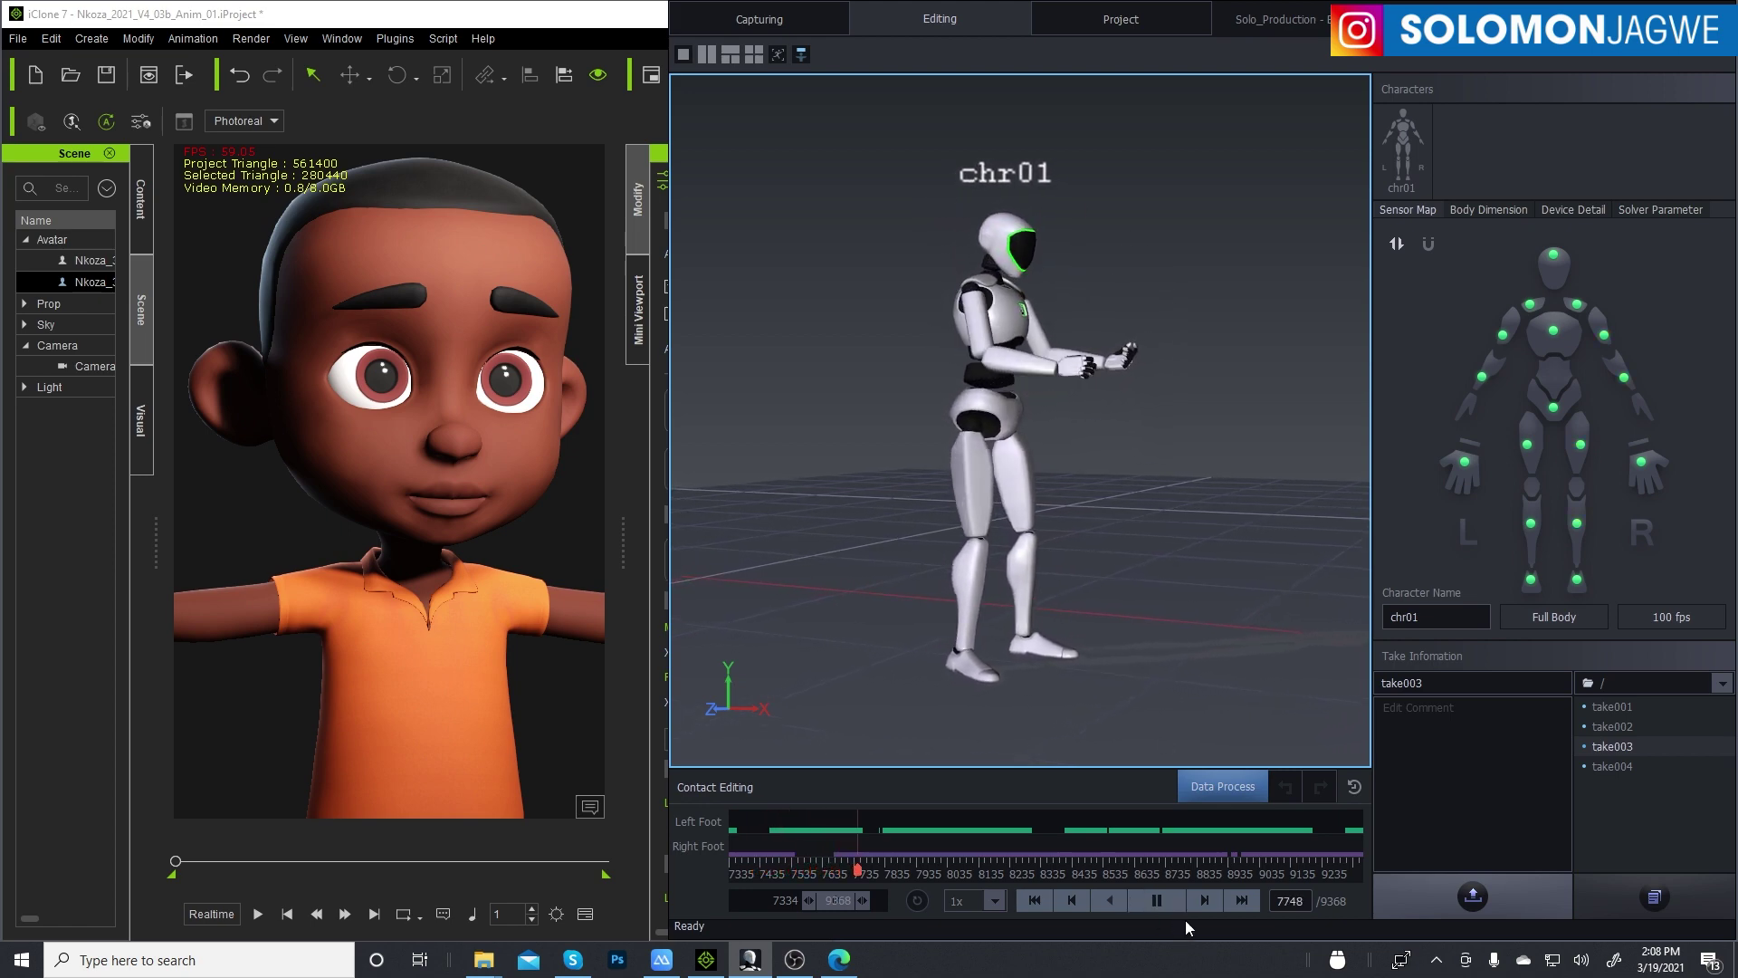
click(1157, 902)
click(840, 960)
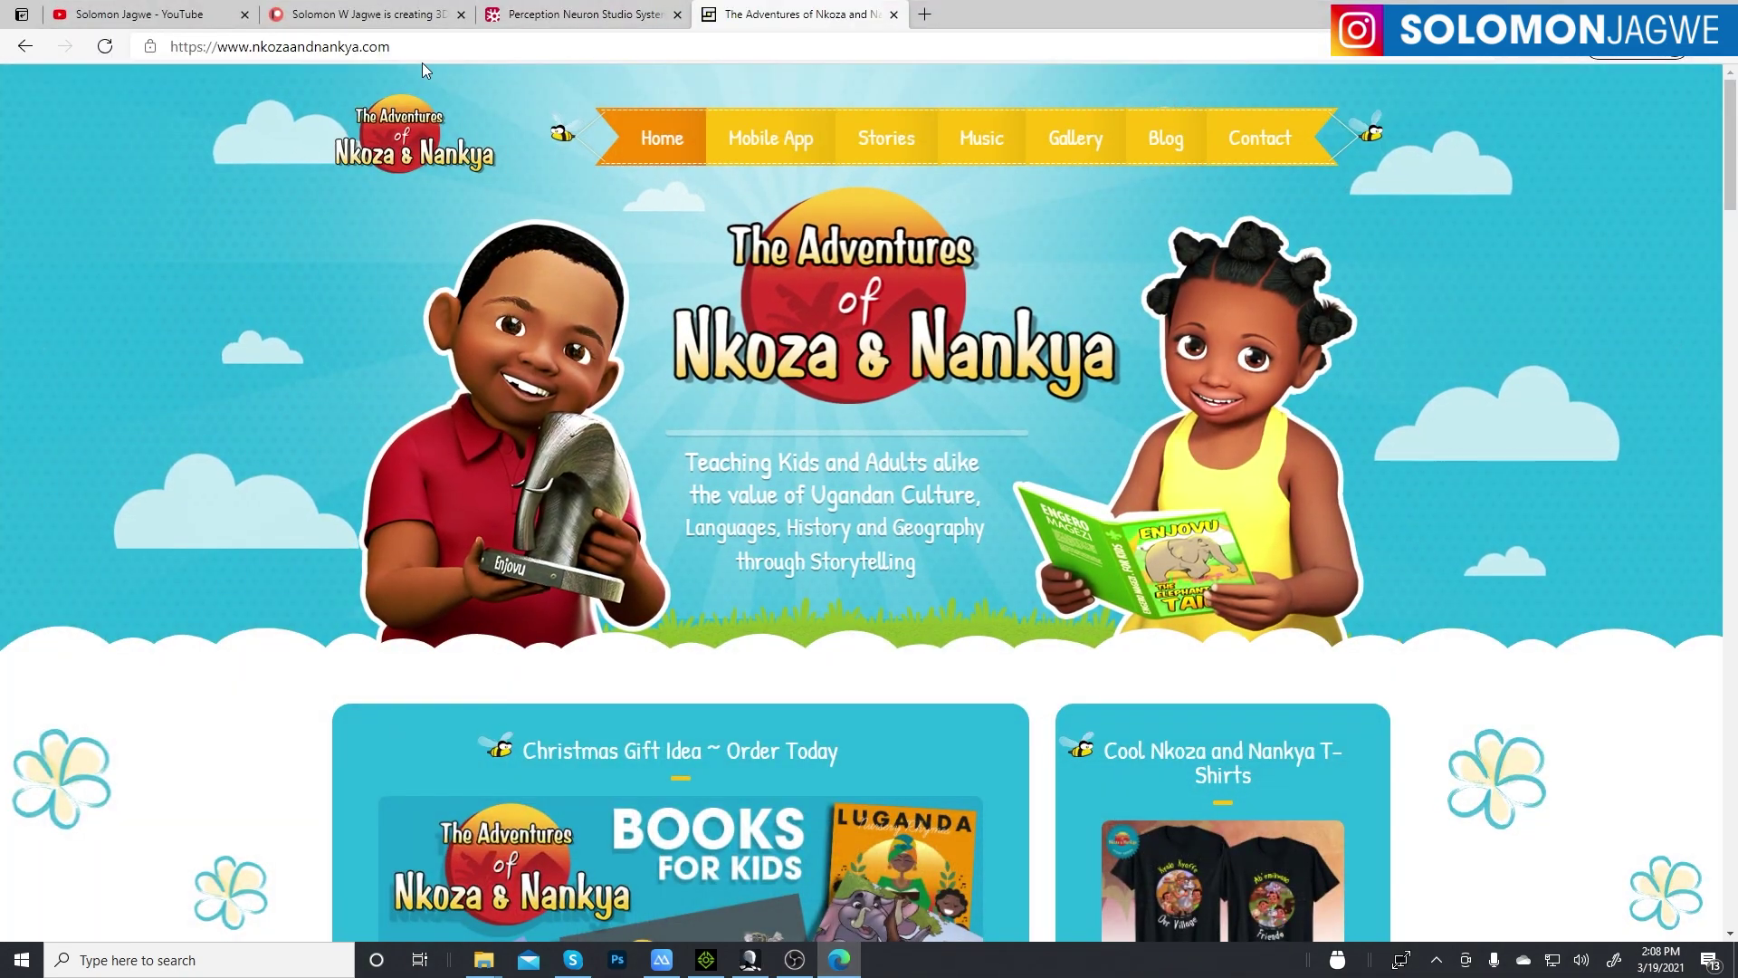
- Browse the YouTube and Patreon tabs, return to the Nkoza and Nankya site, then minimise Edge
click(194, 14)
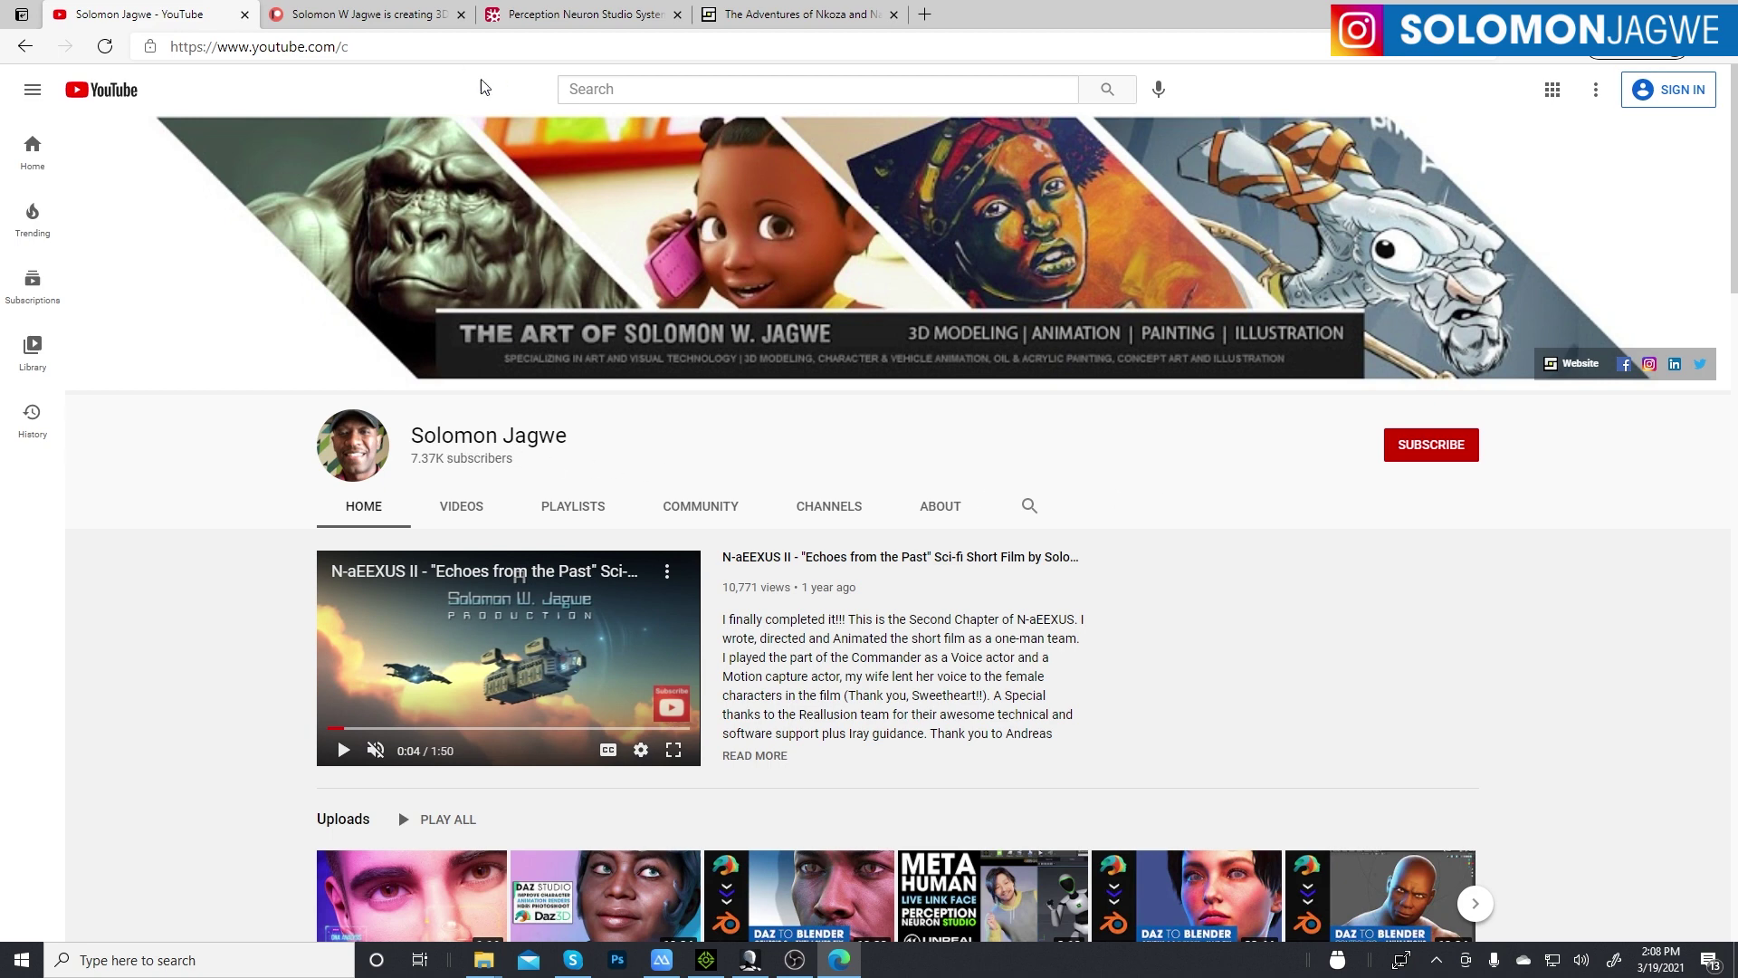
click(373, 18)
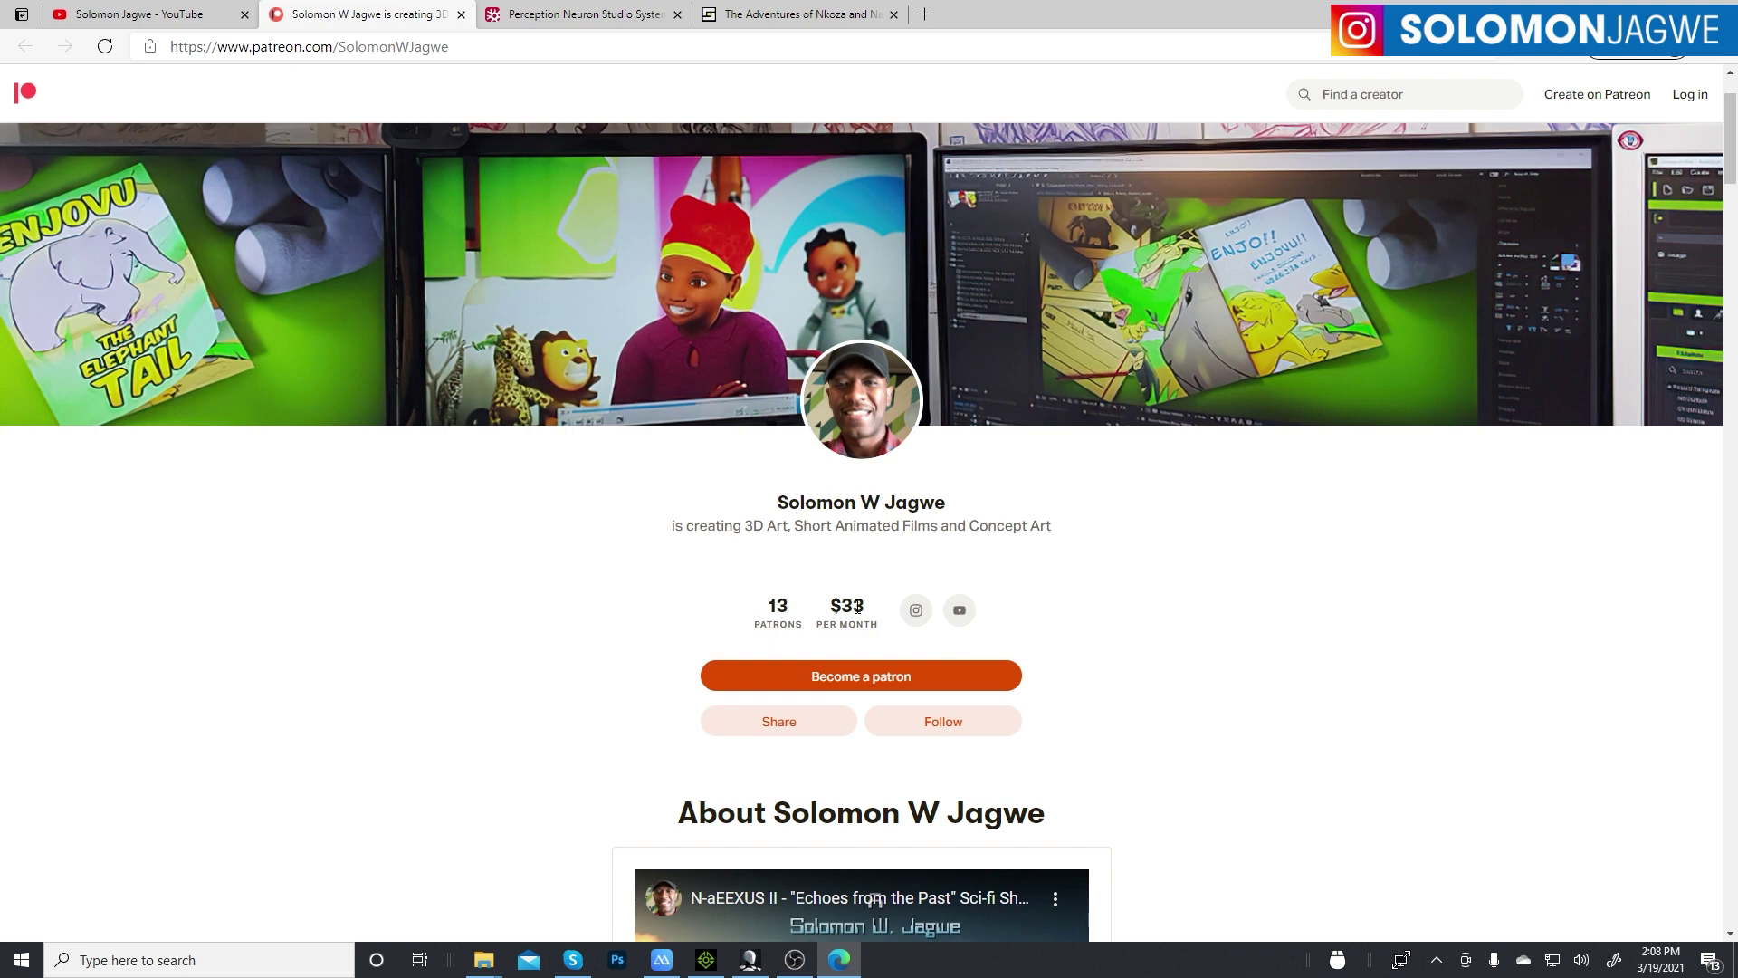
click(810, 19)
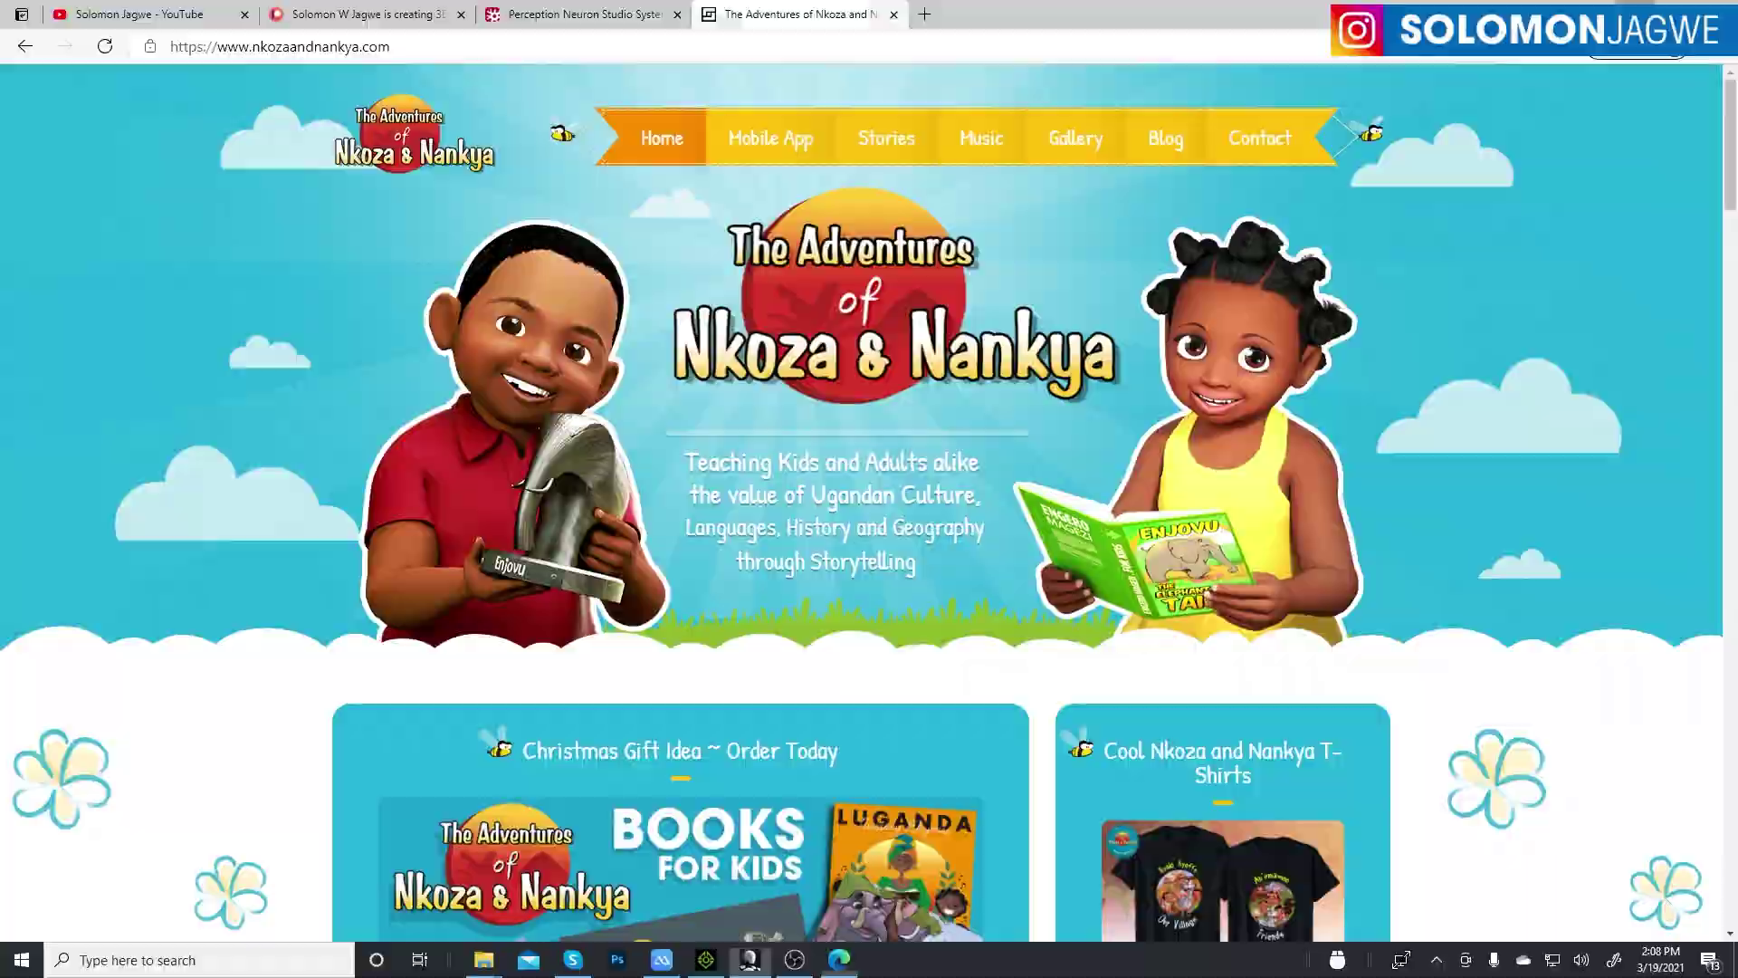
click(839, 960)
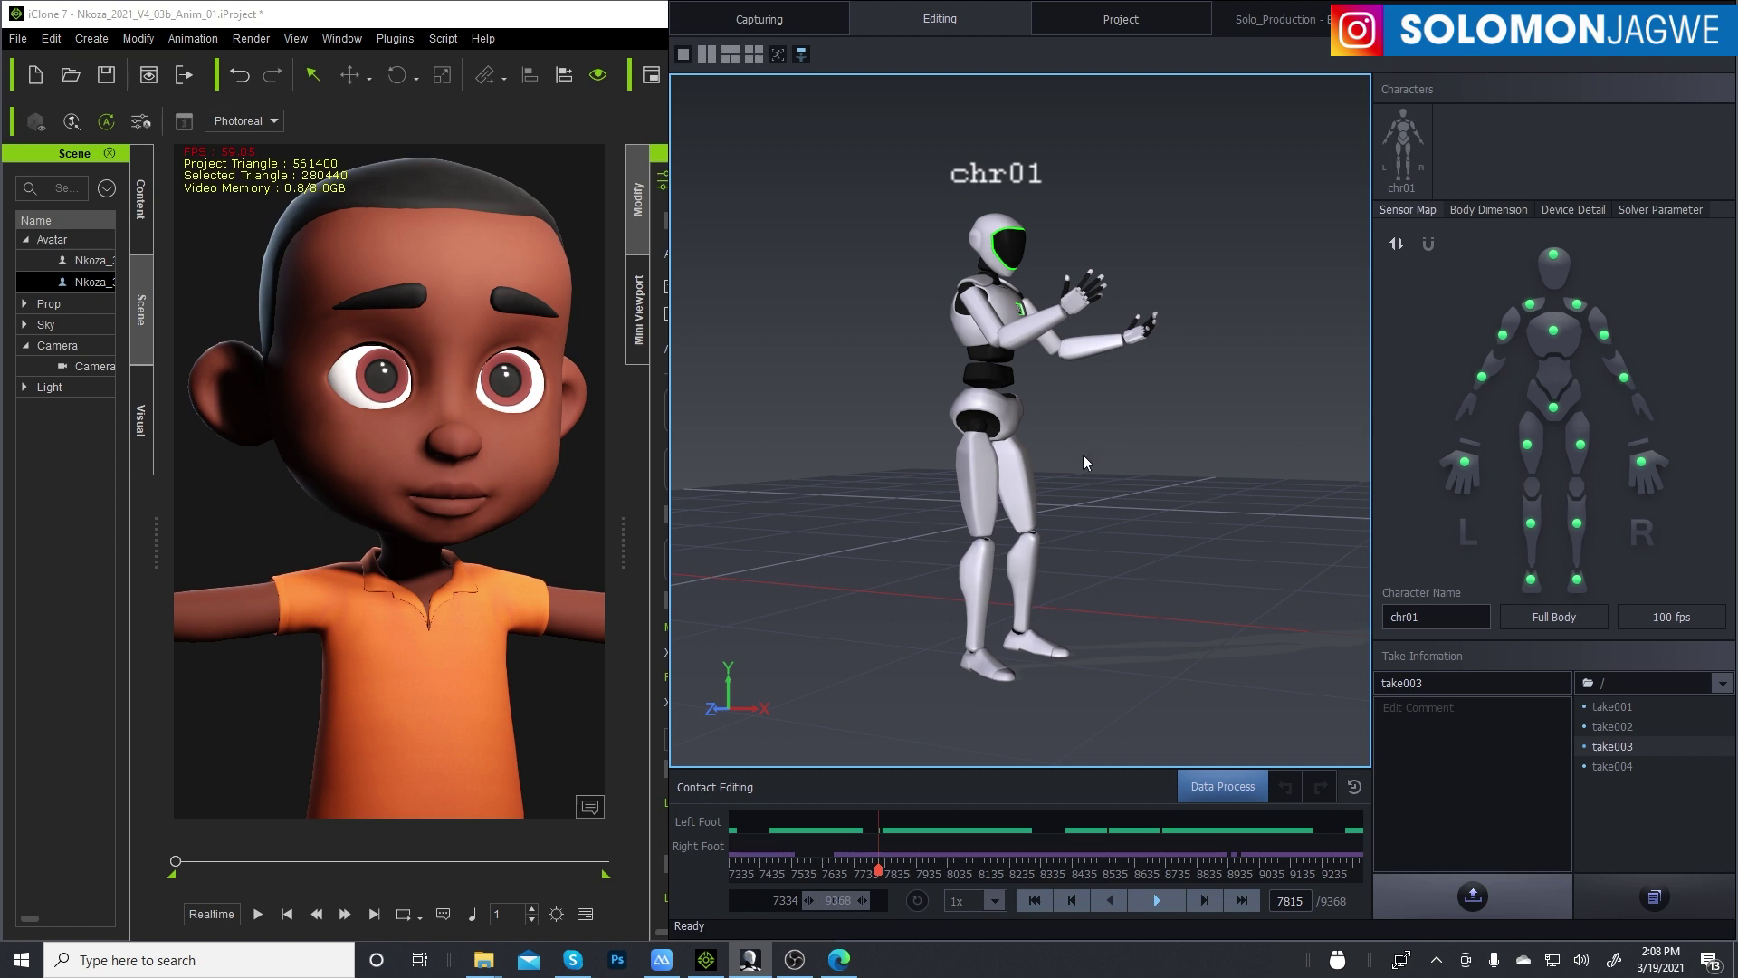
- Orbit and zoom around chr01 to view the robot from its front and sides
drag(1032, 457, 791, 498)
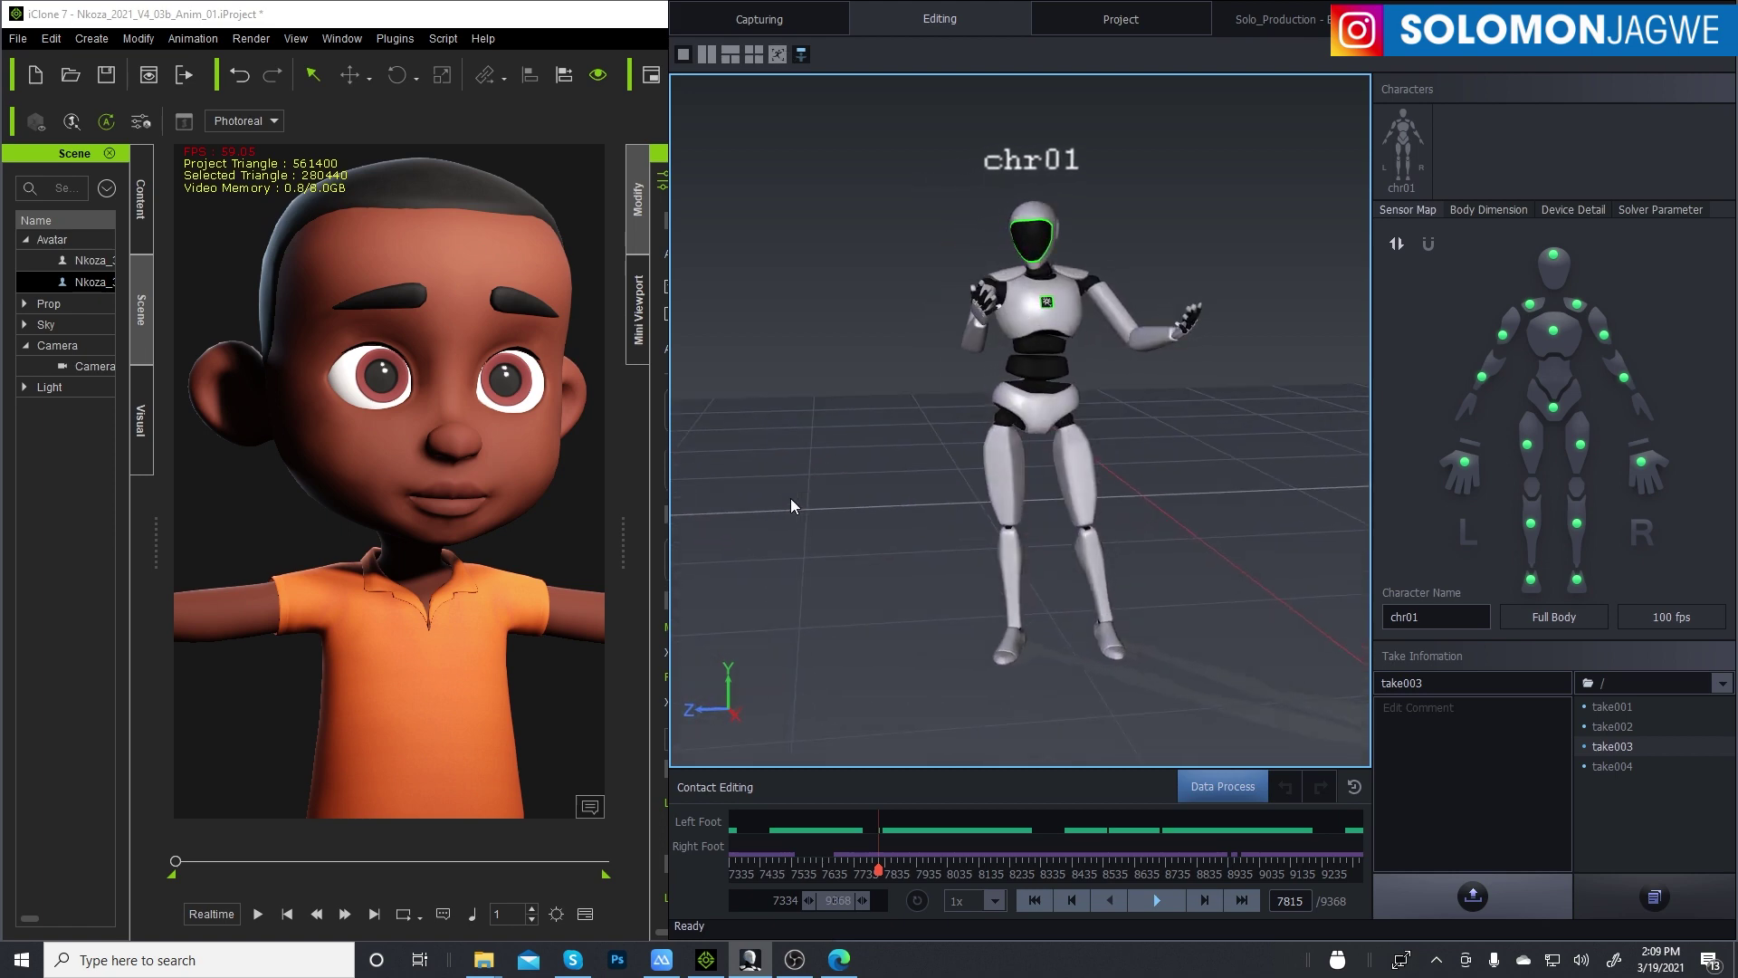
scroll(1100, 415, up, 5)
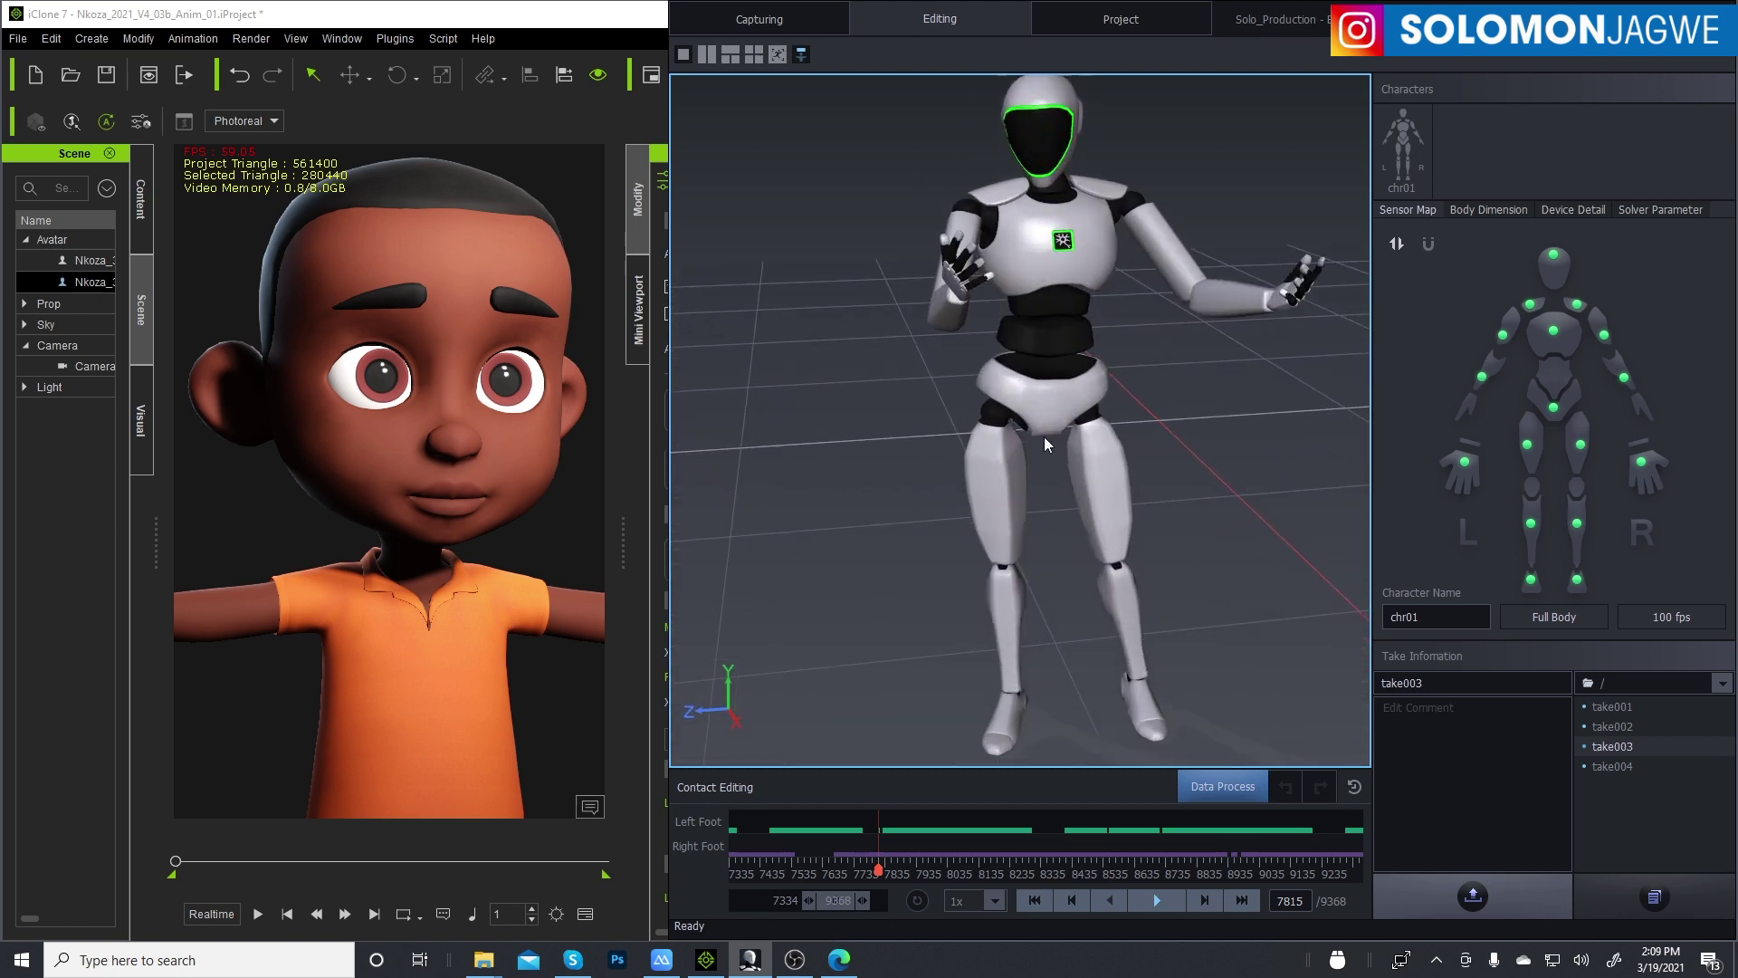
scroll(1059, 444, down, 5)
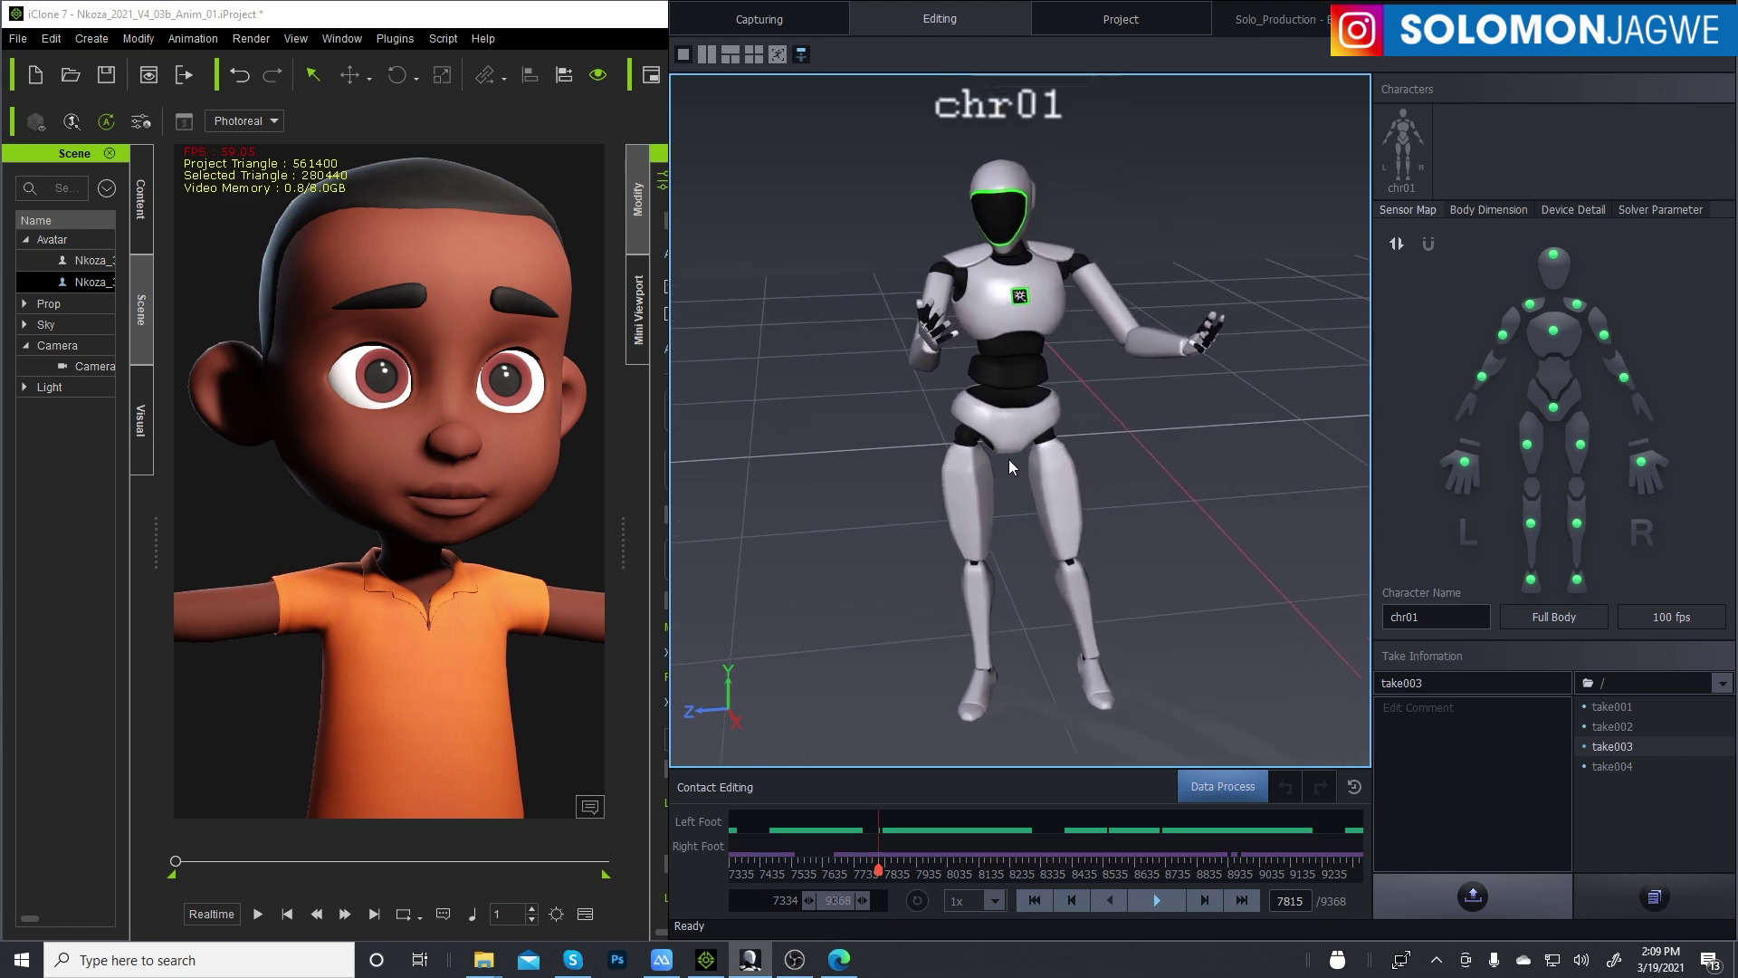
drag(1008, 459, 931, 427)
drag(1191, 425, 795, 456)
drag(1168, 361, 1282, 375)
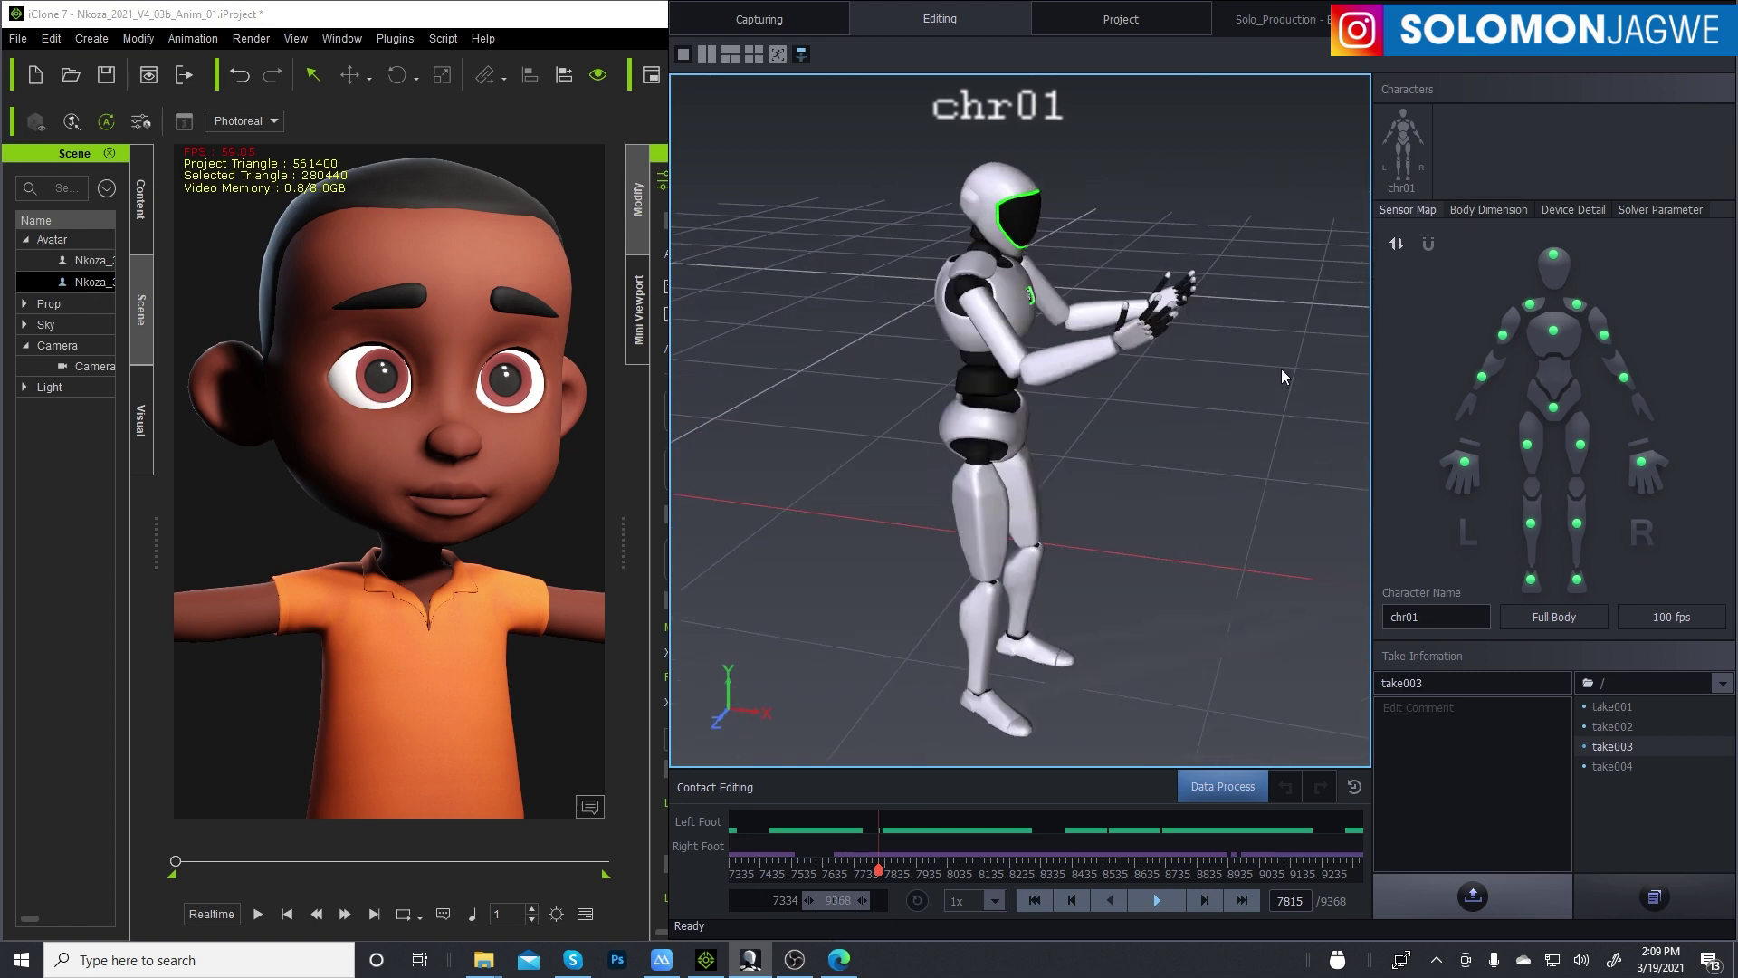
drag(948, 388, 1282, 345)
drag(1089, 347, 985, 358)
drag(1045, 292, 1165, 261)
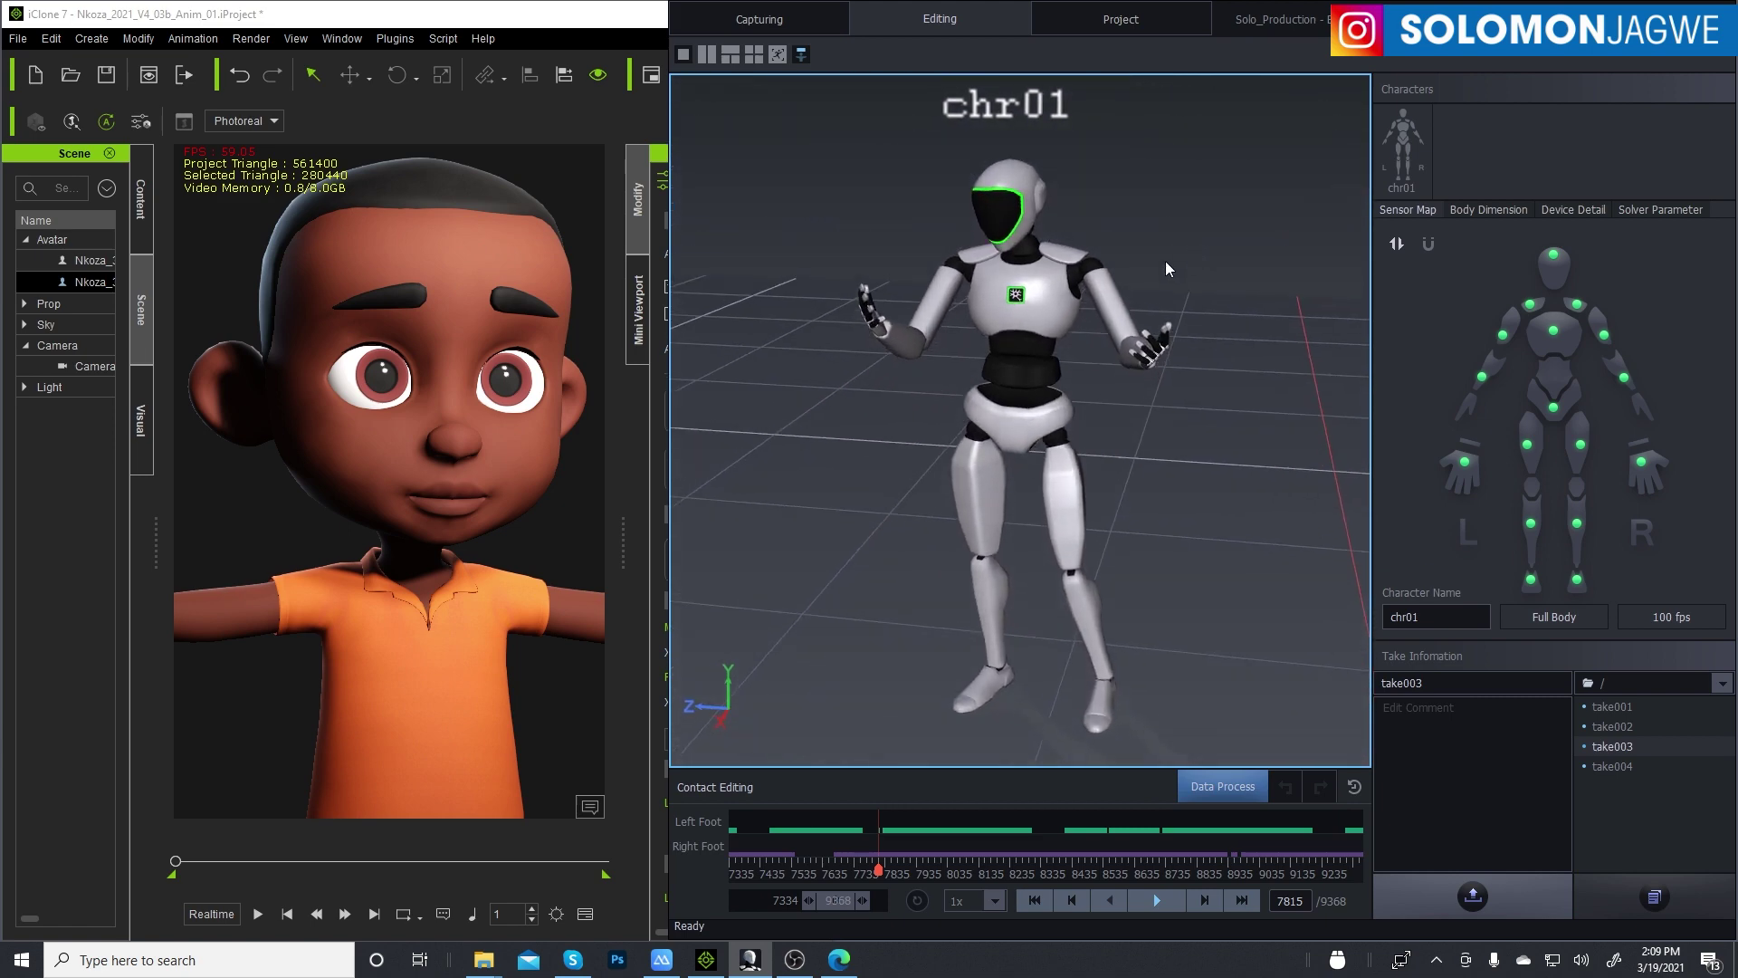
scroll(1148, 264, up, 2)
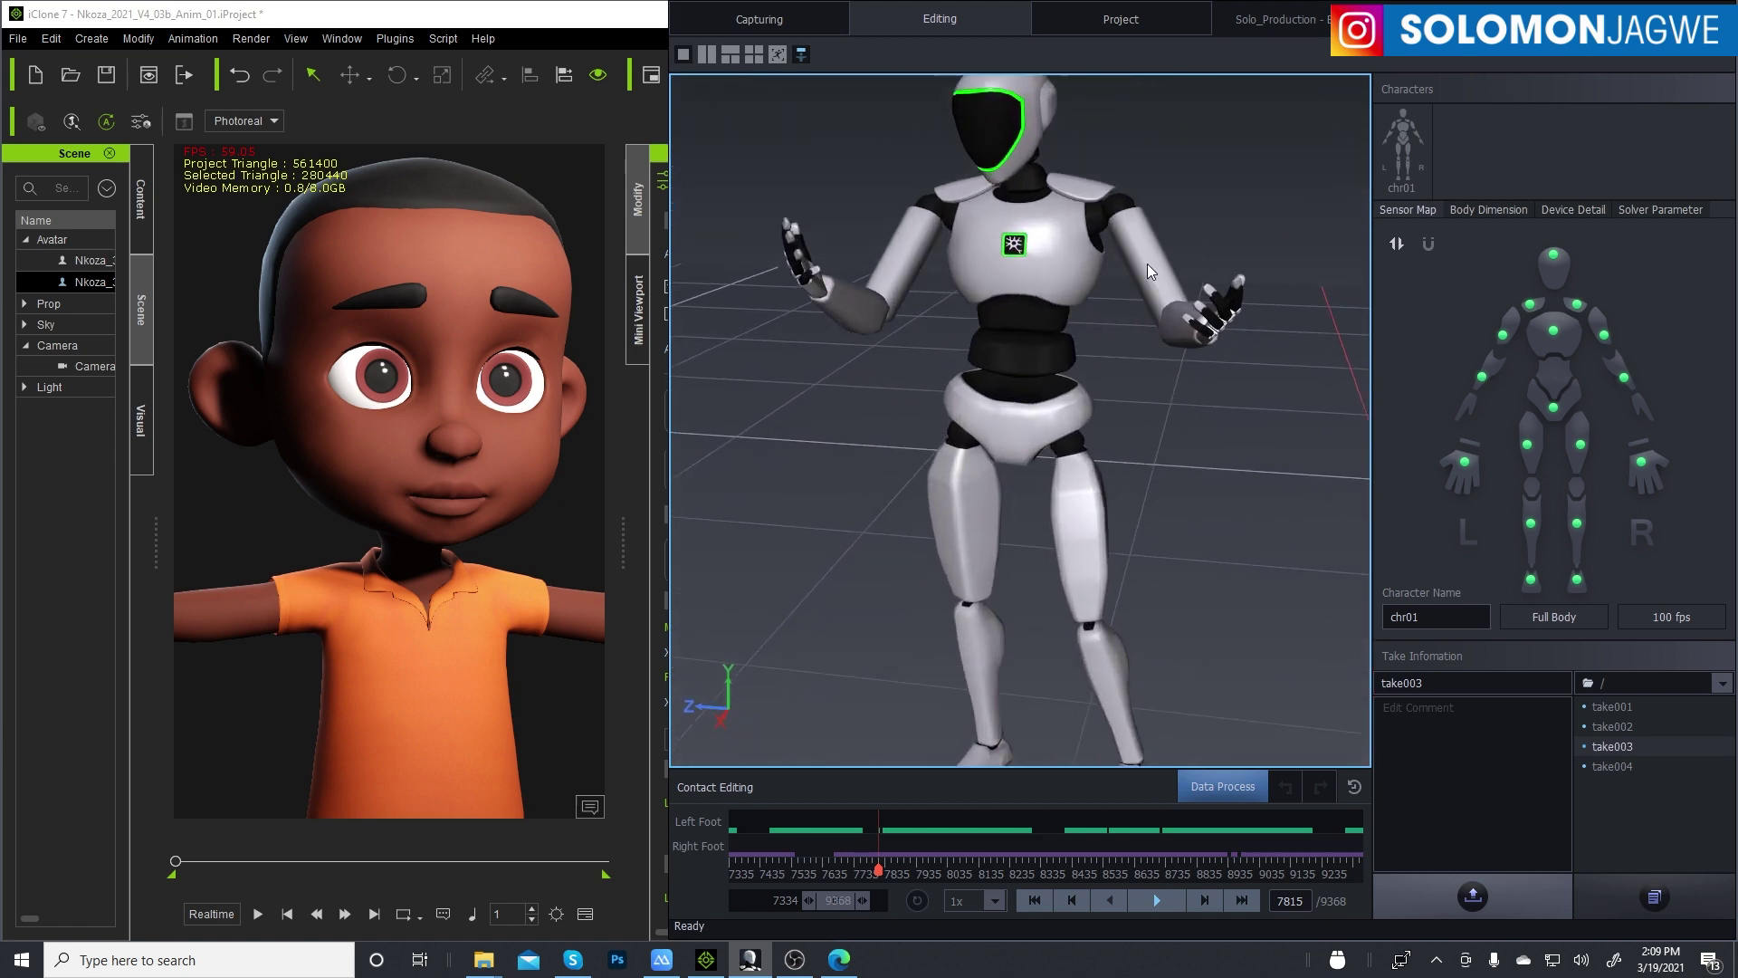
- Resume take003 playback and switch the viewport to a preset side view
click(1152, 900)
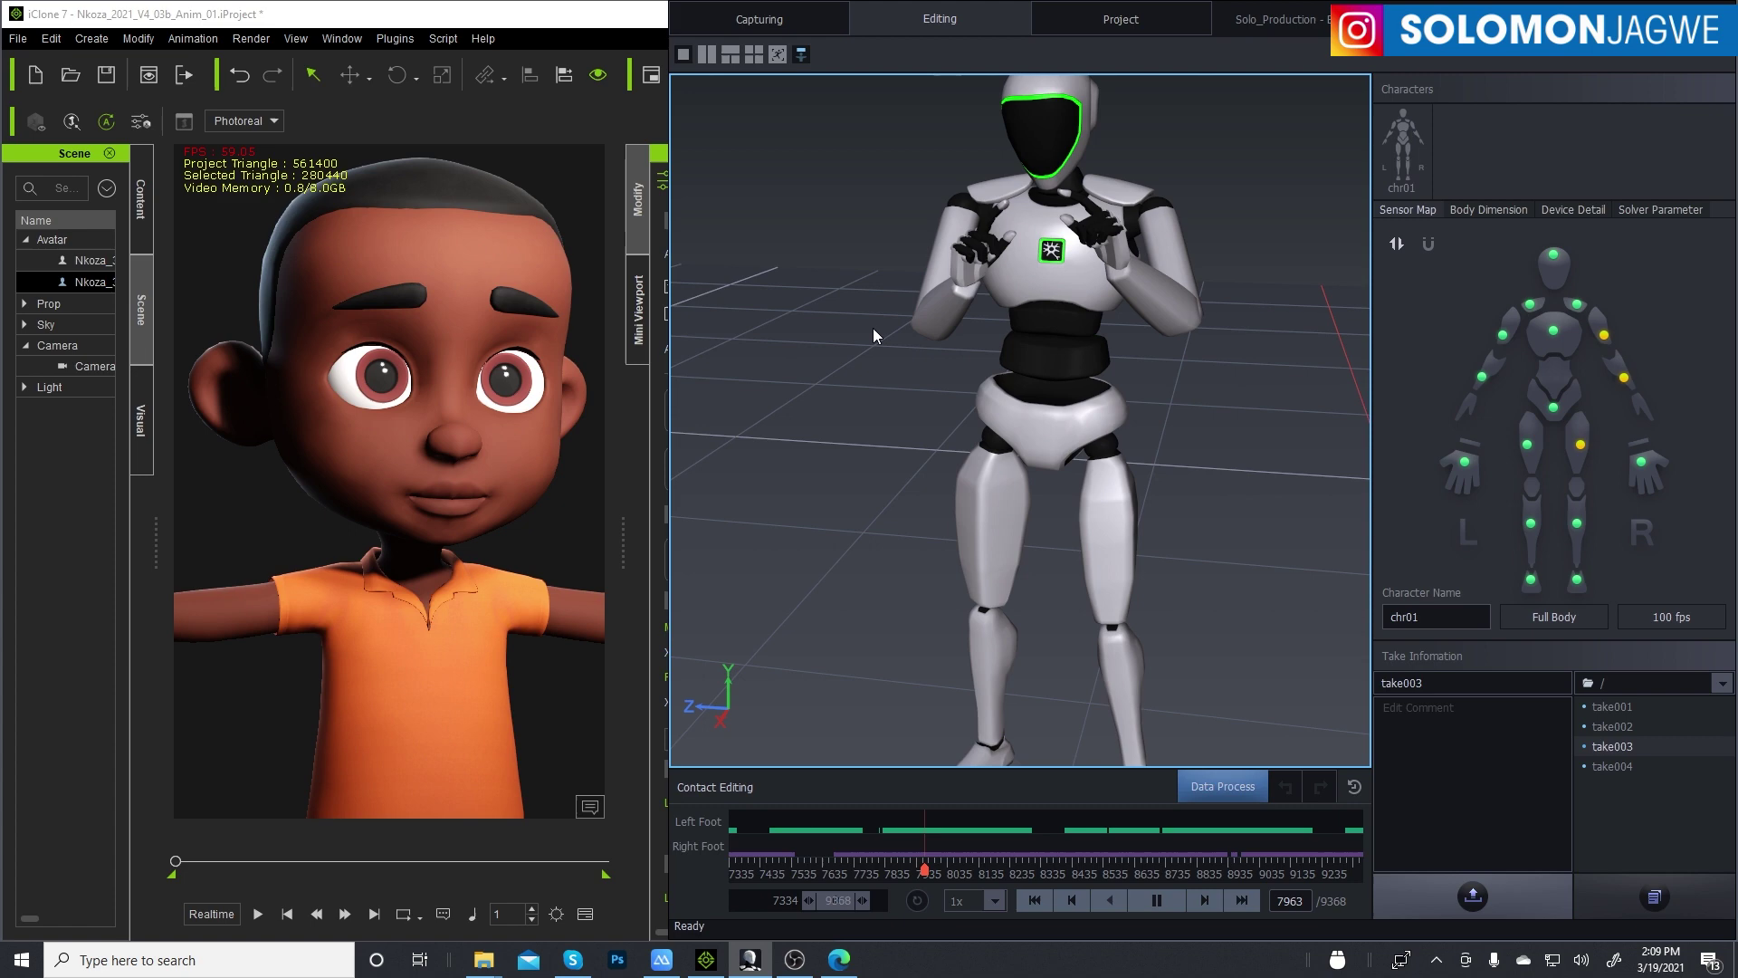
scroll(1123, 259, up, 4)
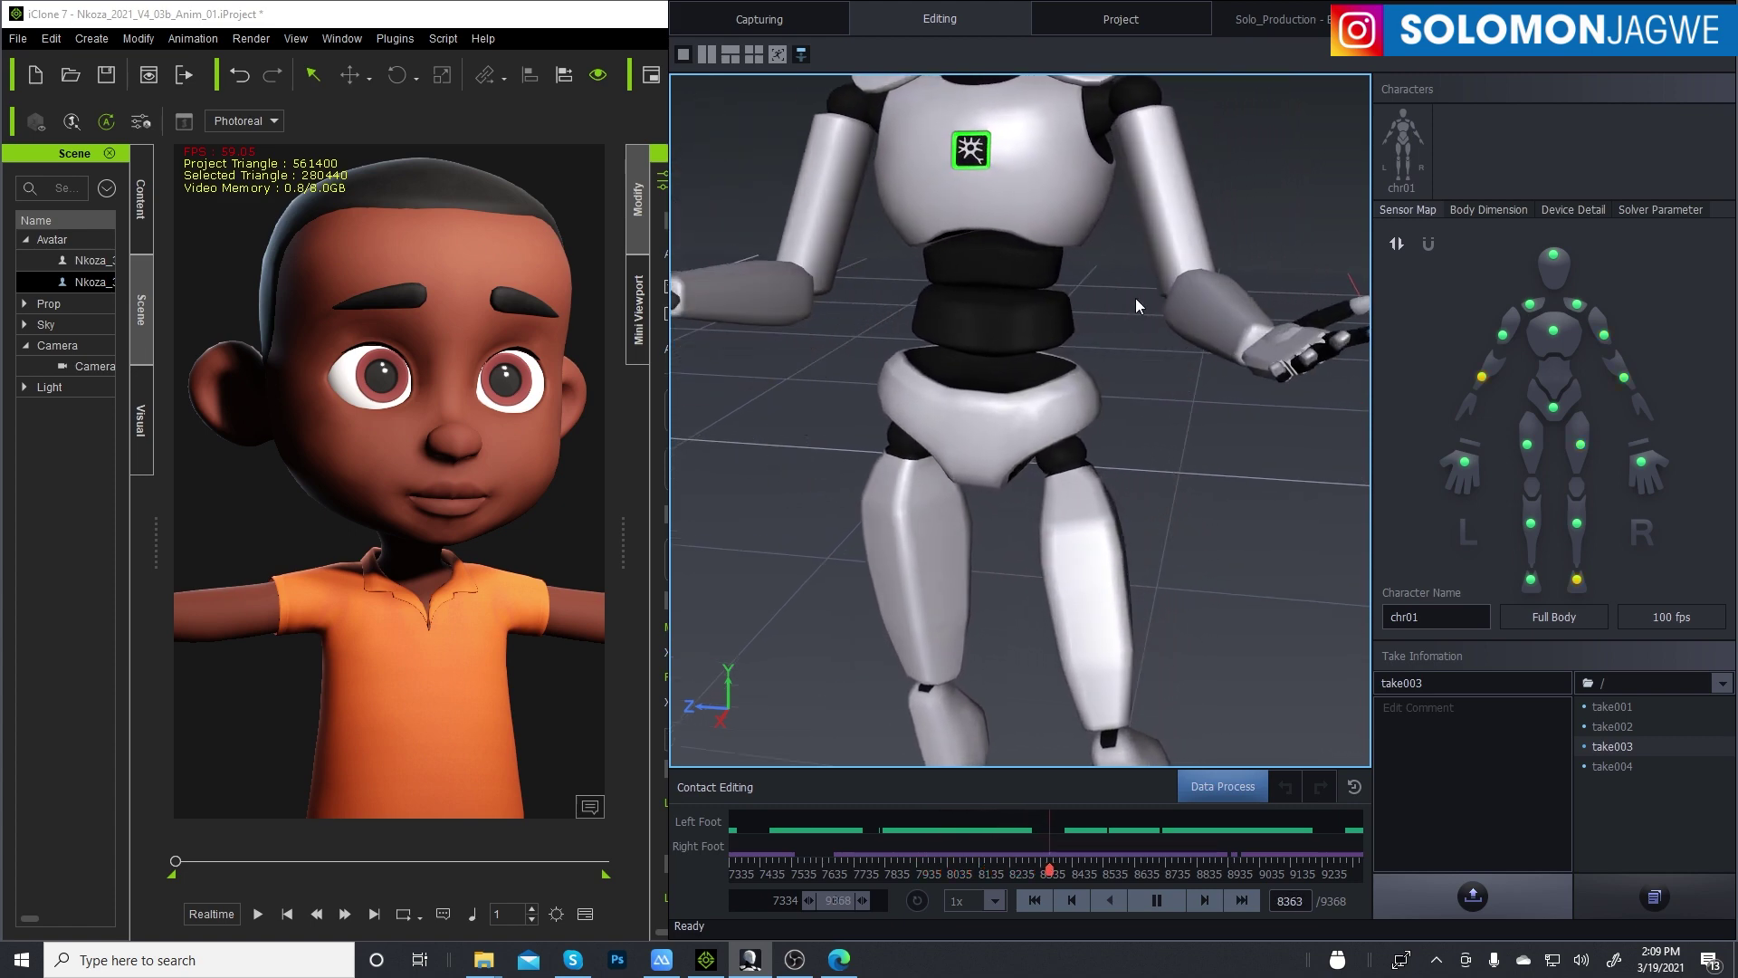
scroll(1121, 337, down, 2)
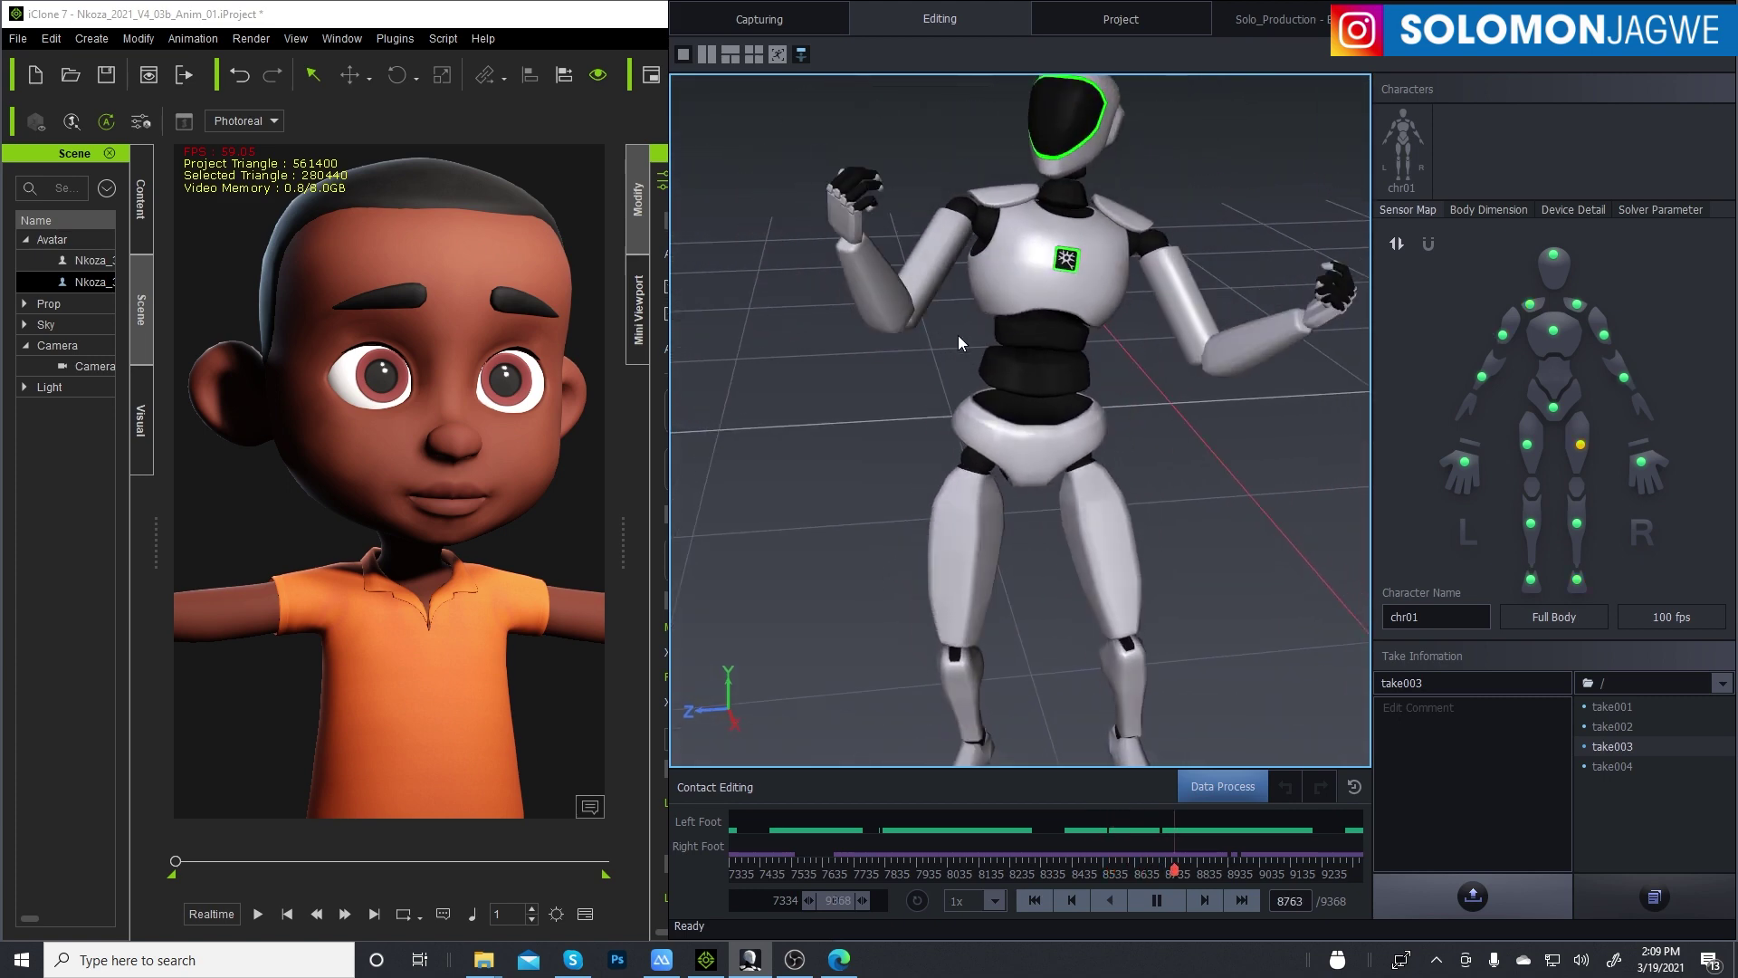
right_click(1059, 346)
click(1101, 397)
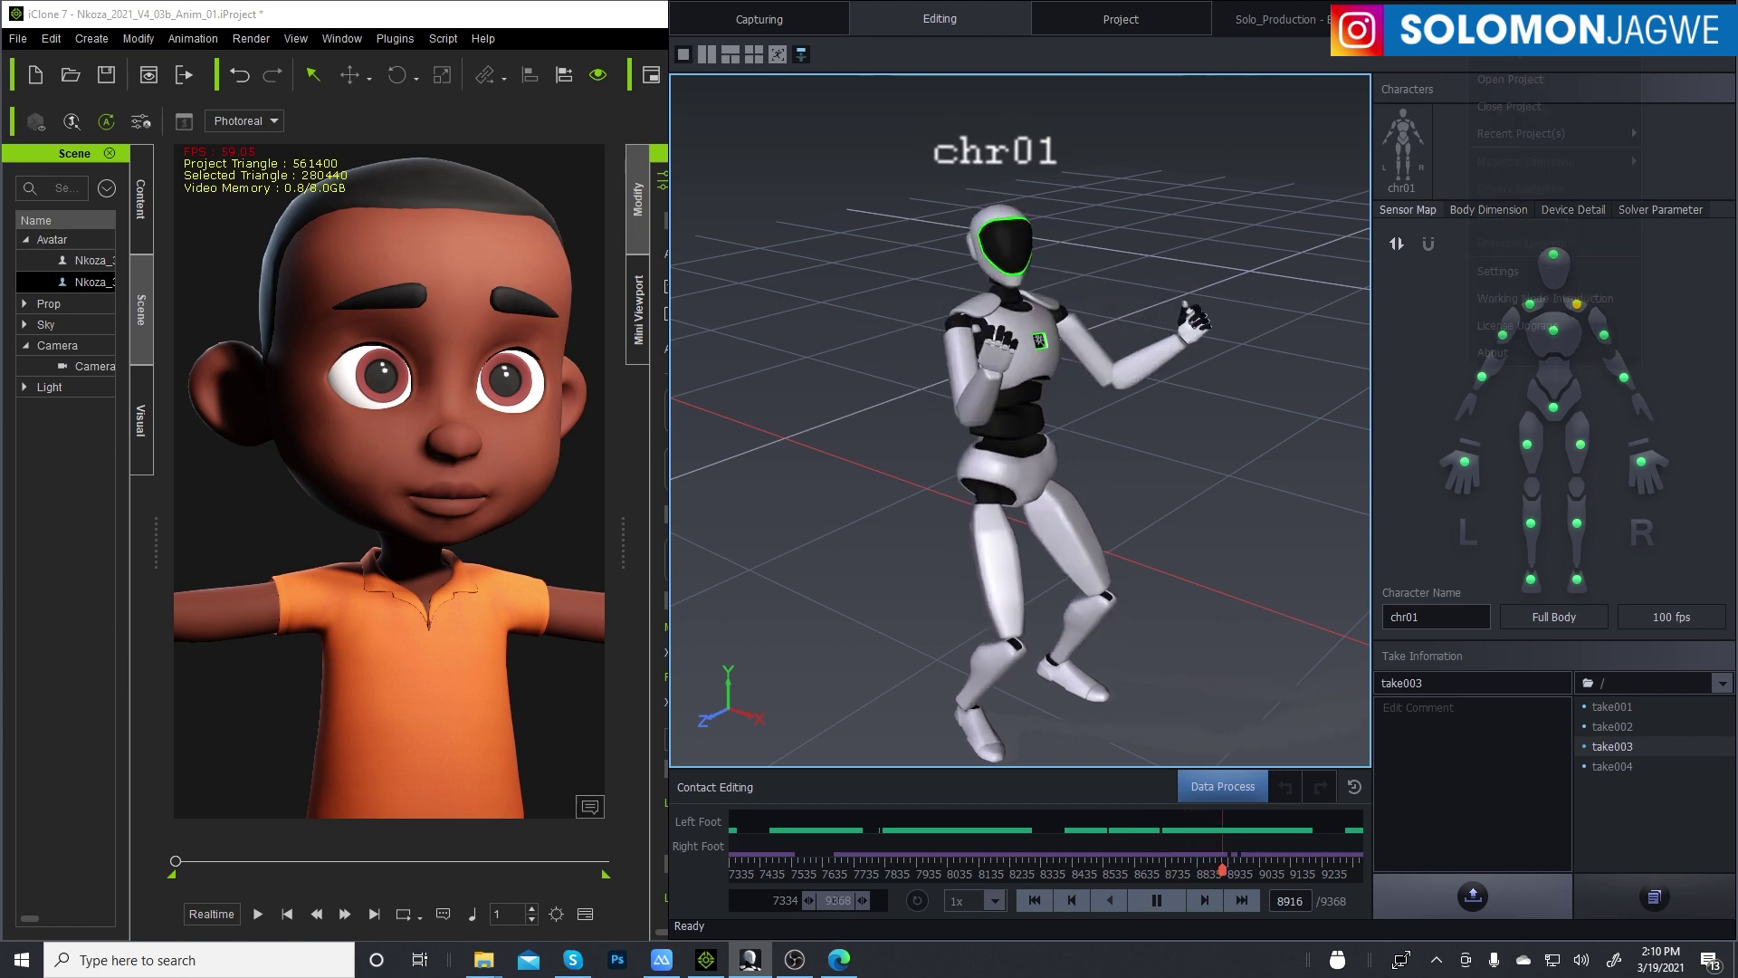
- Open Axis Studio's Settings on the BVH Broadcasting page
click(1484, 18)
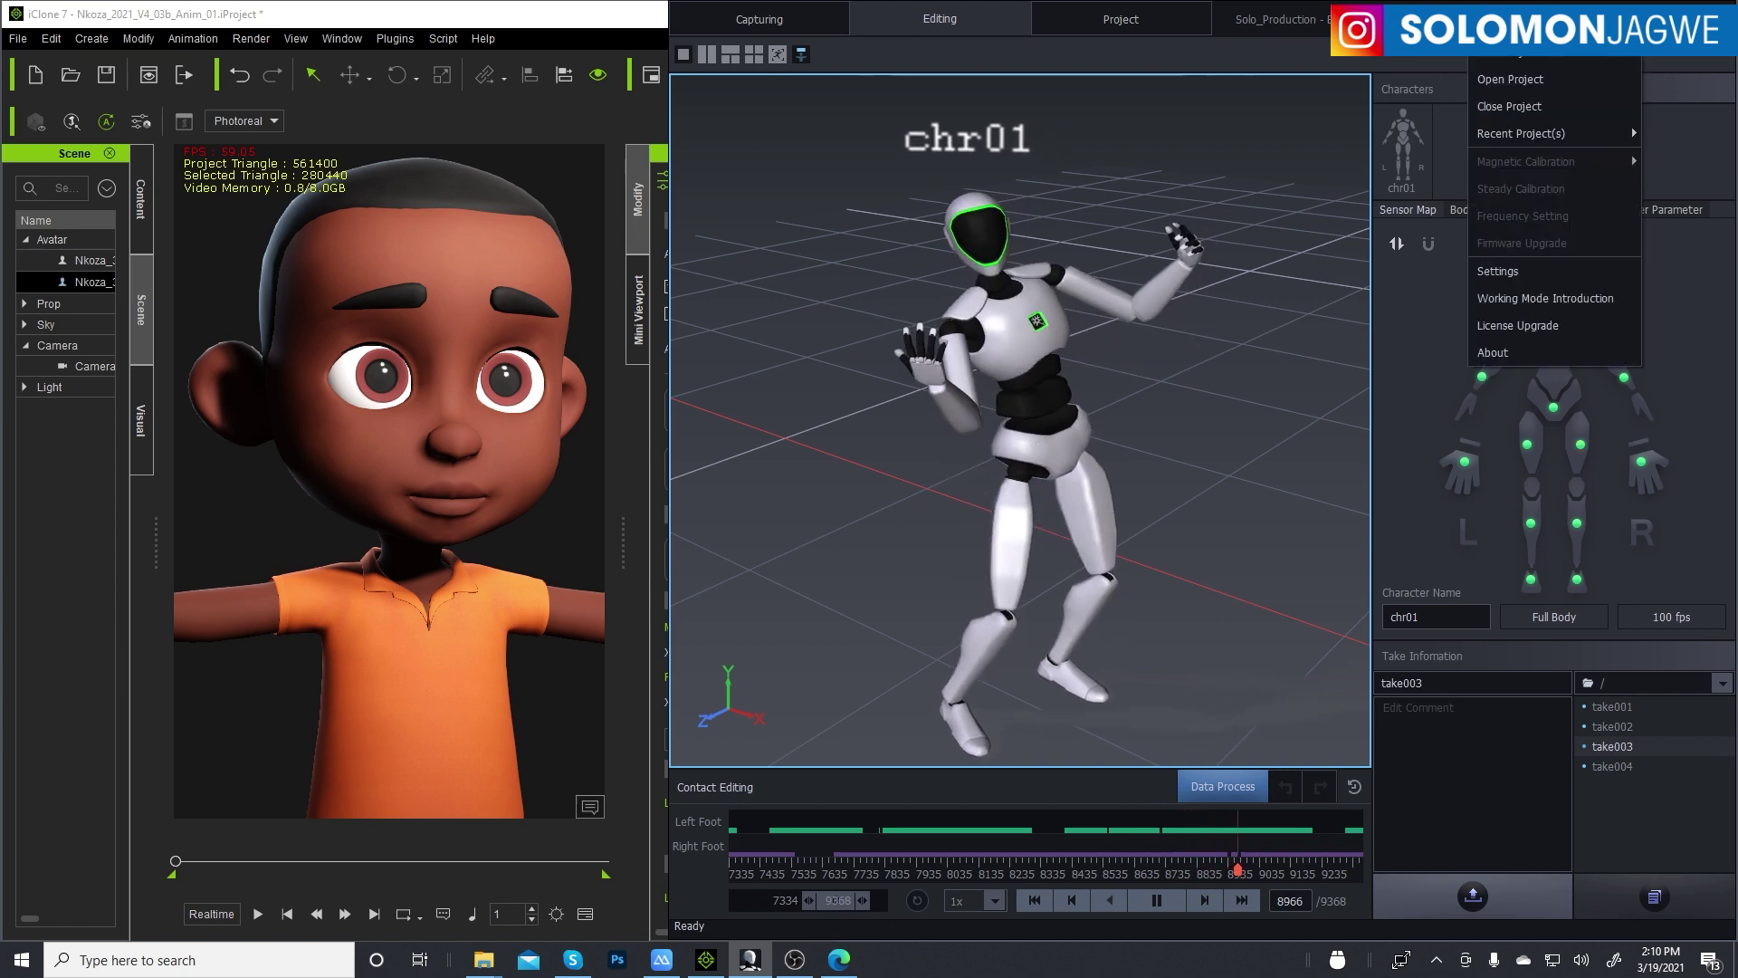
click(1504, 271)
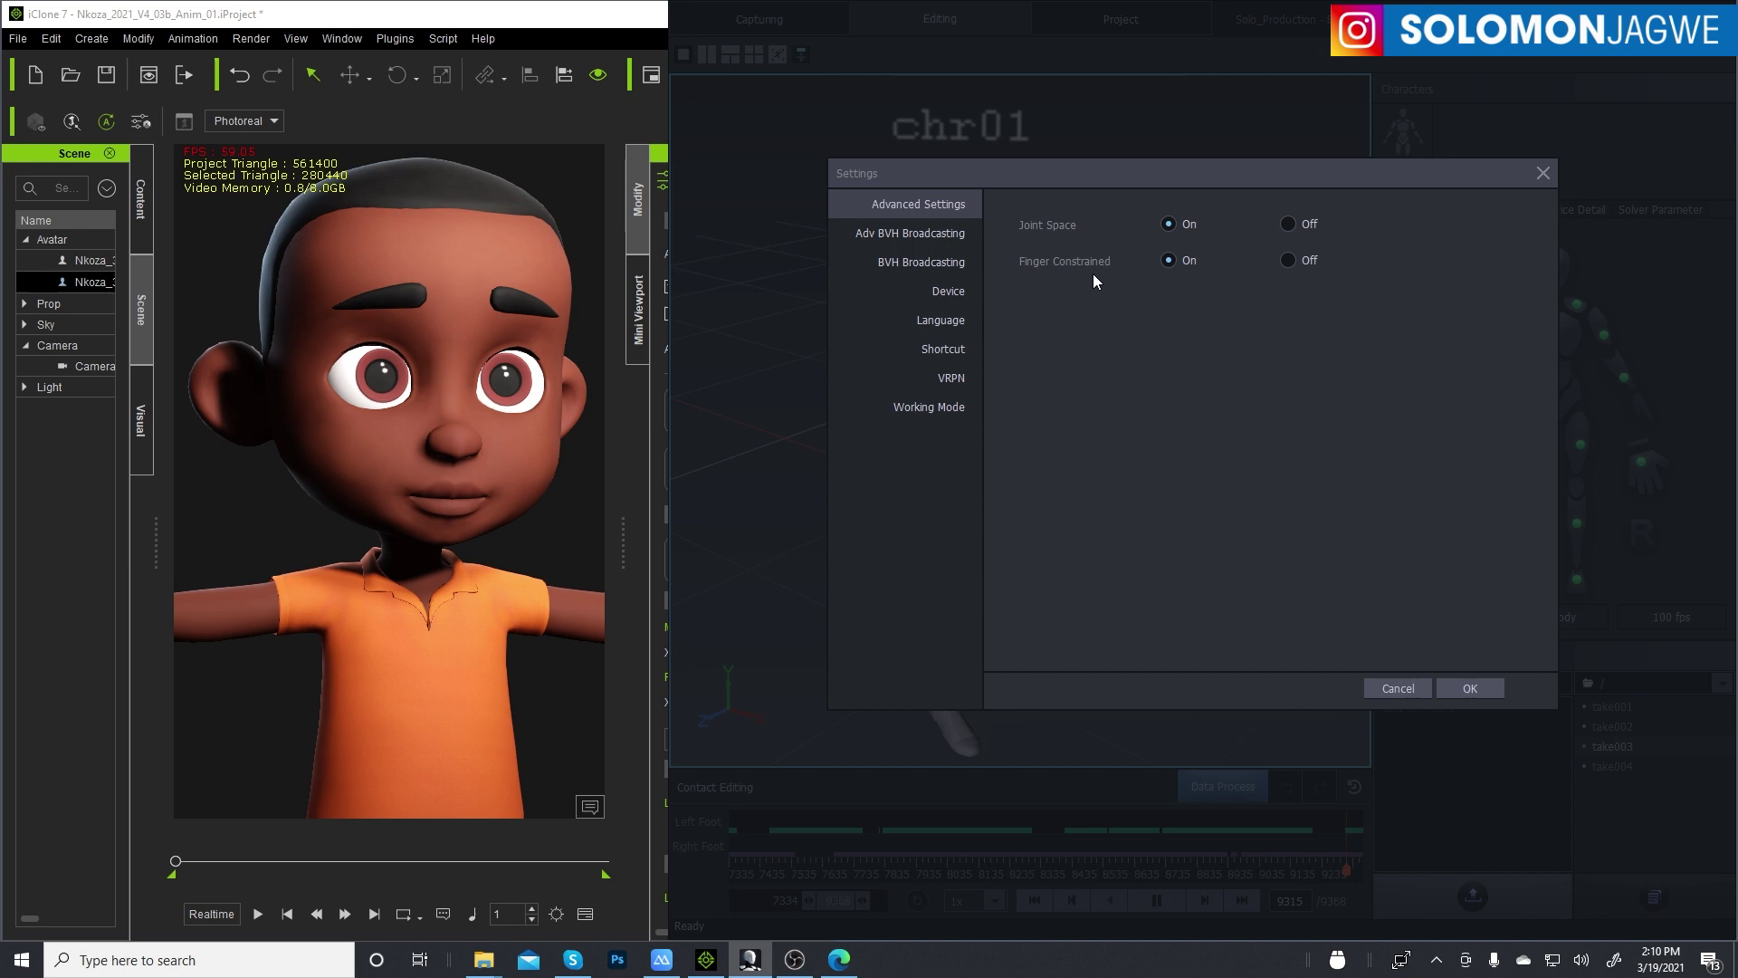
click(932, 262)
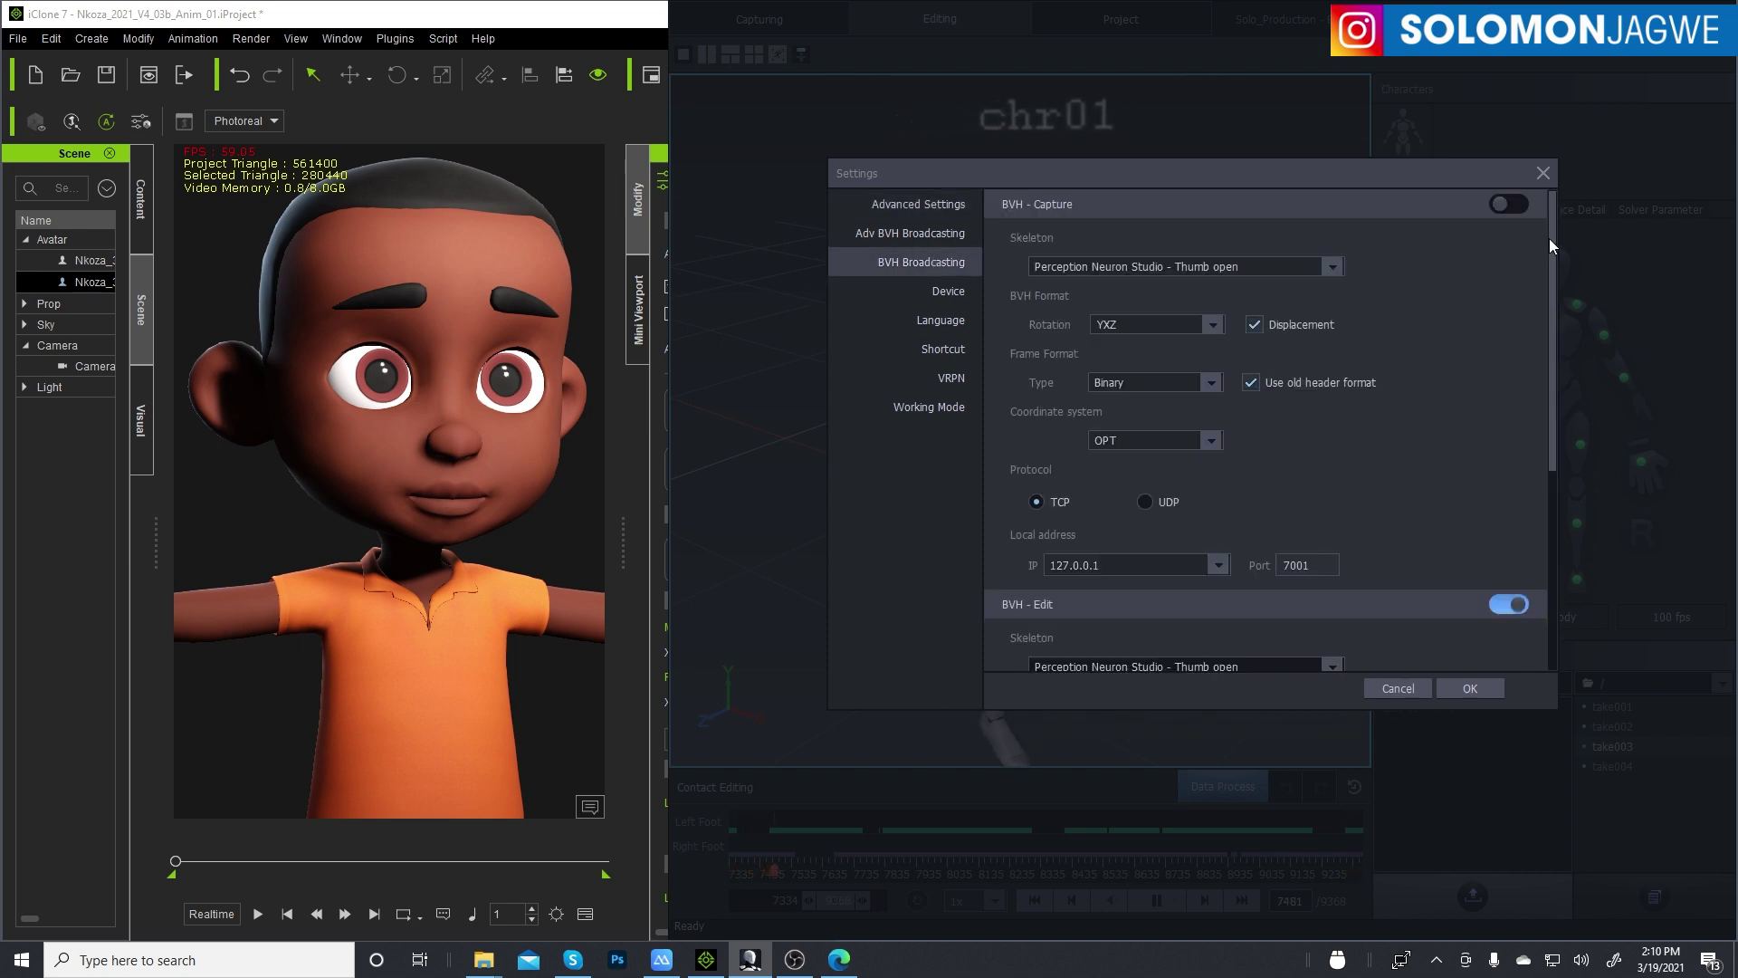
- Leave BVH - Capture off and BVH - Edit on, reviewing TCP 127.0.0.1 port 7001
click(1512, 208)
click(1507, 607)
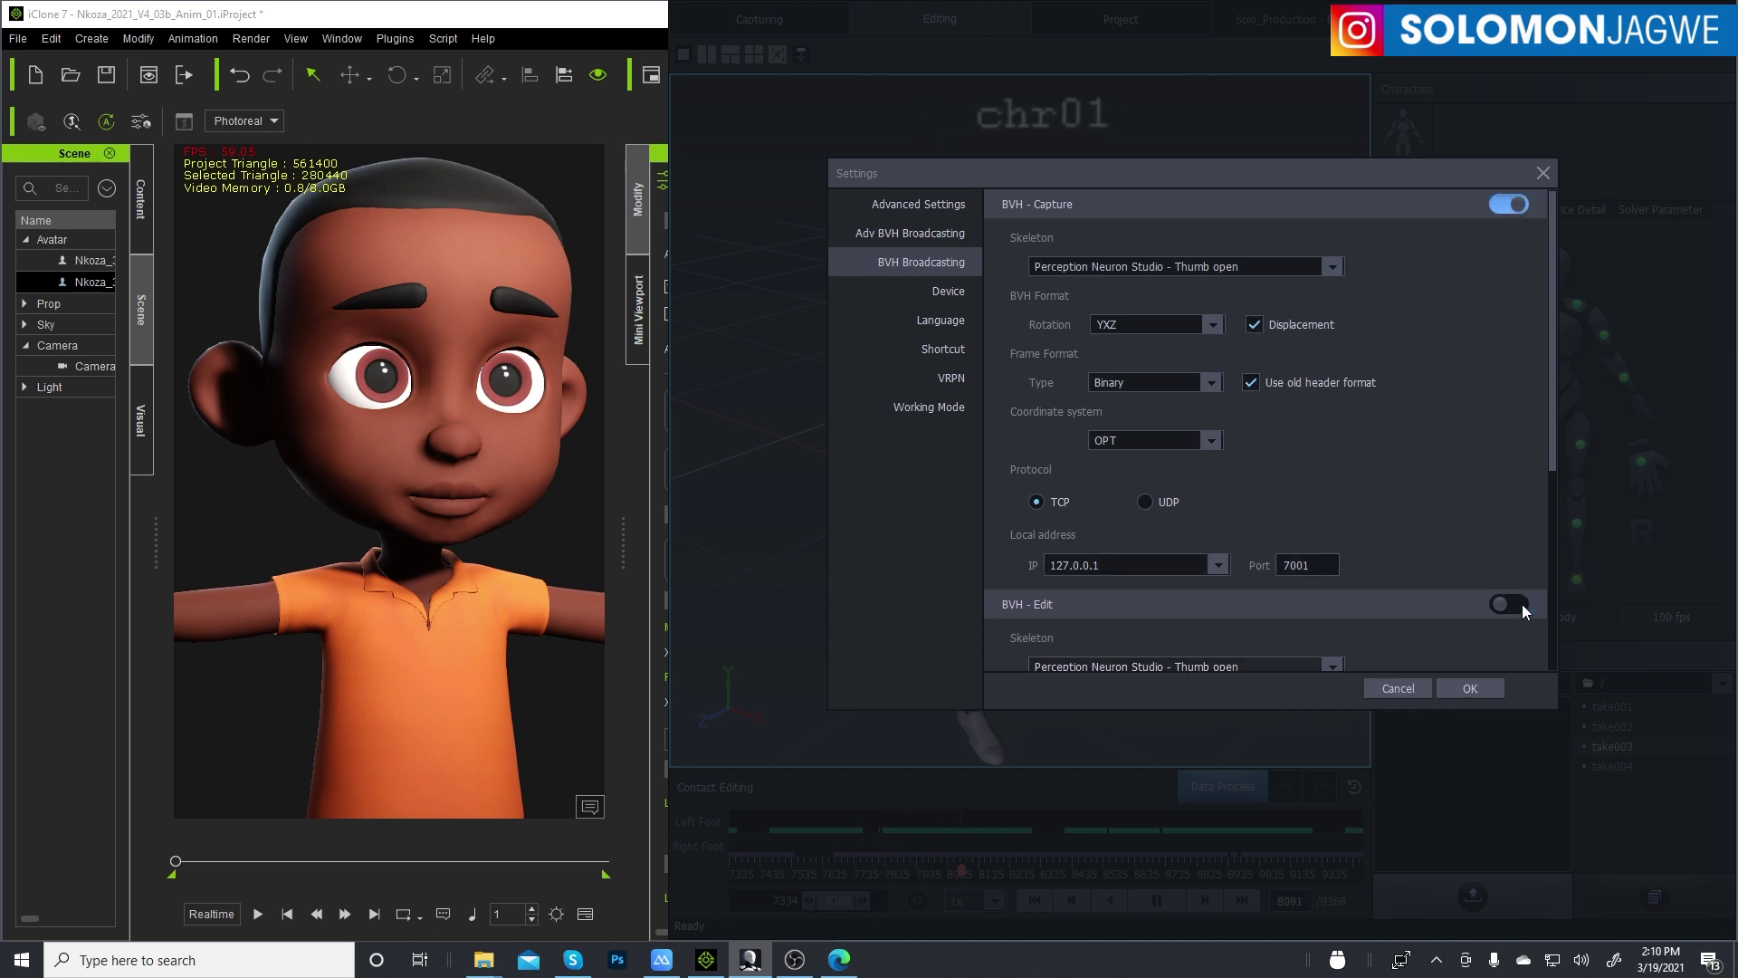
click(1509, 207)
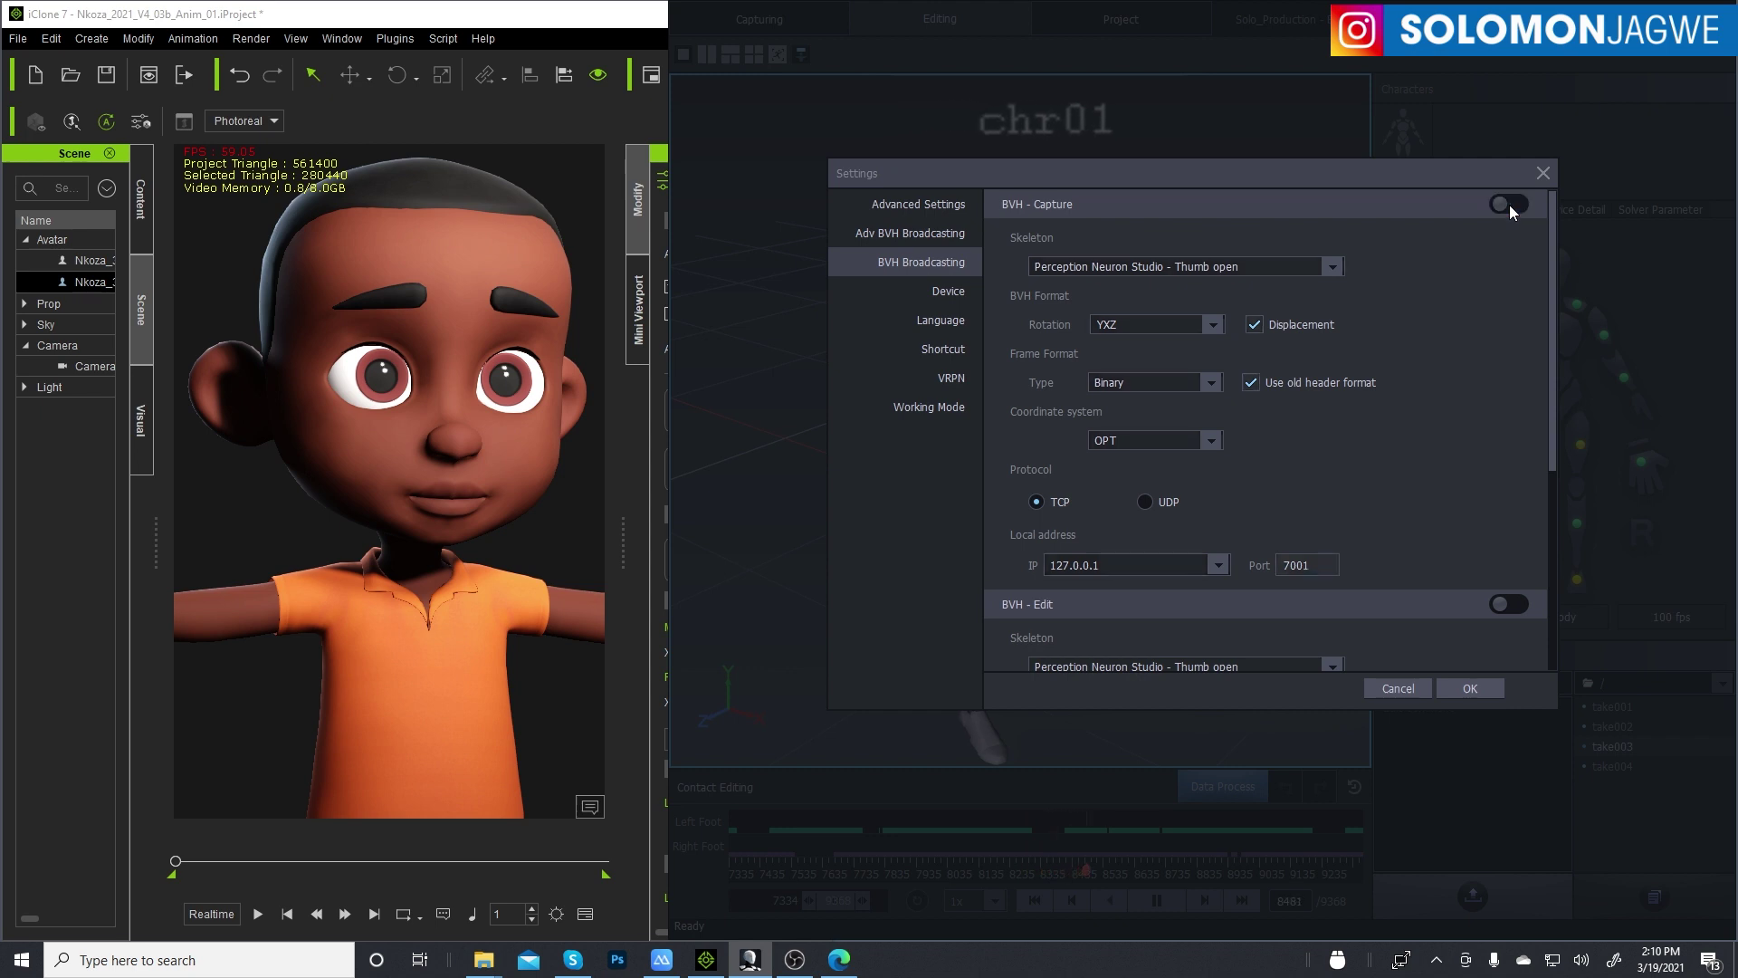
click(1509, 603)
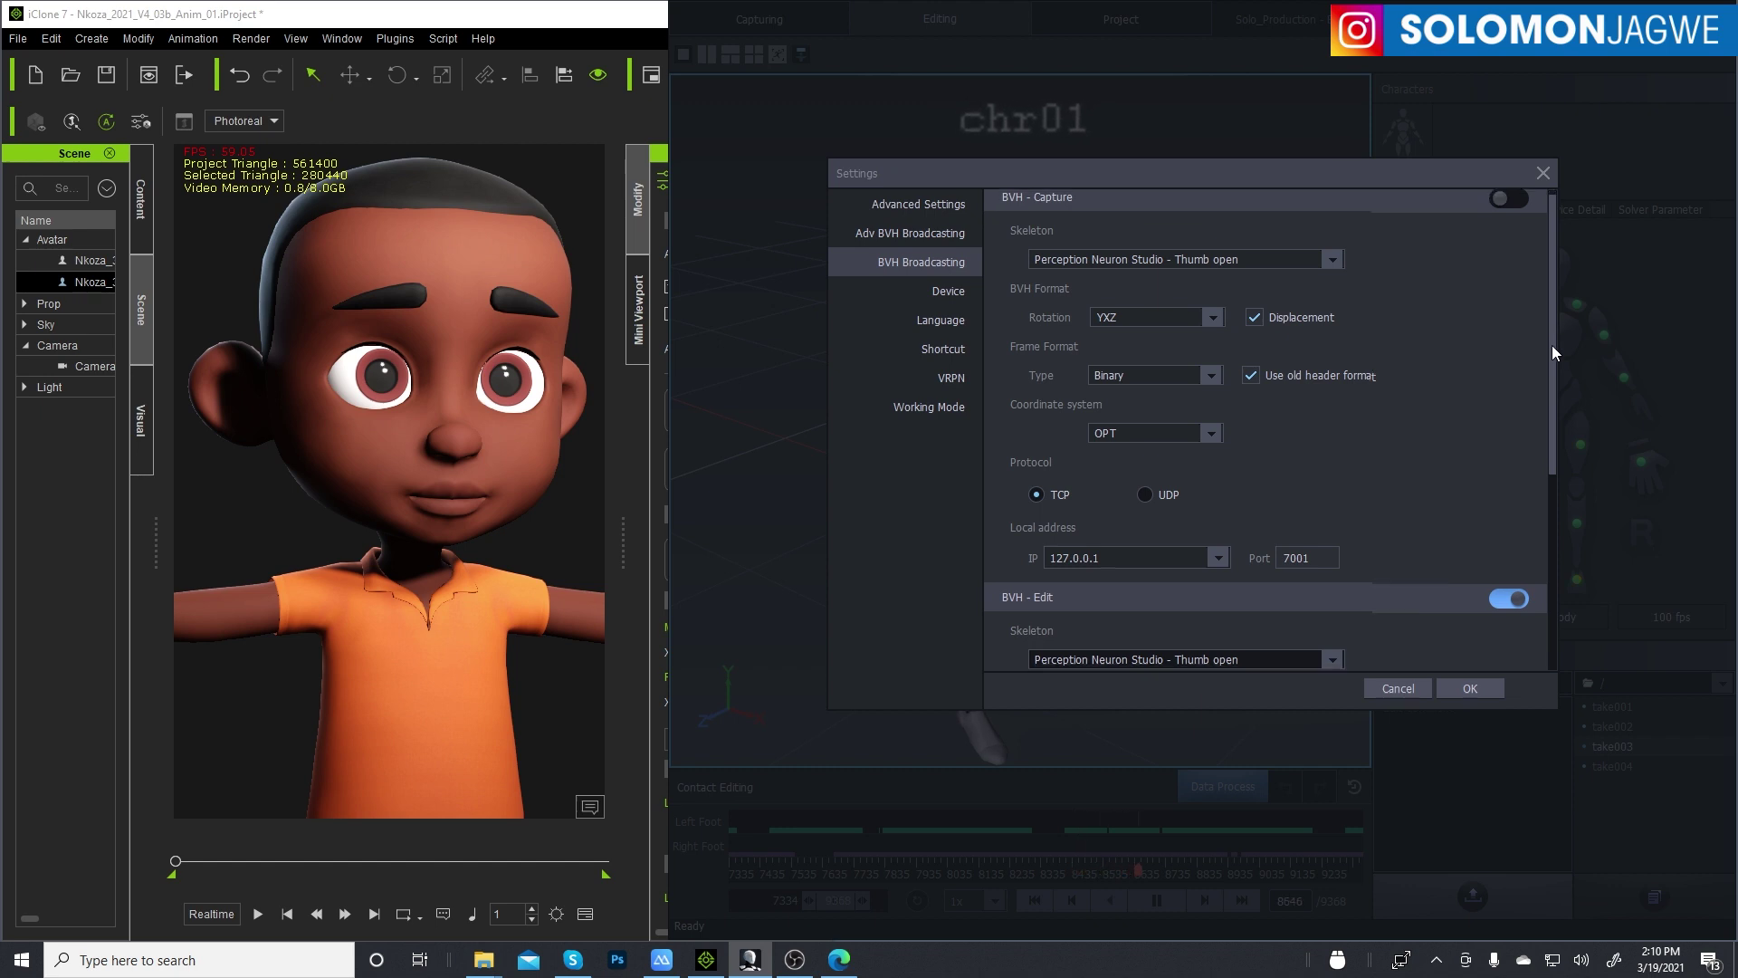
mouse_move(1554, 334)
mouse_down()
mouse_move(1548, 366)
mouse_move(1548, 340)
mouse_up()
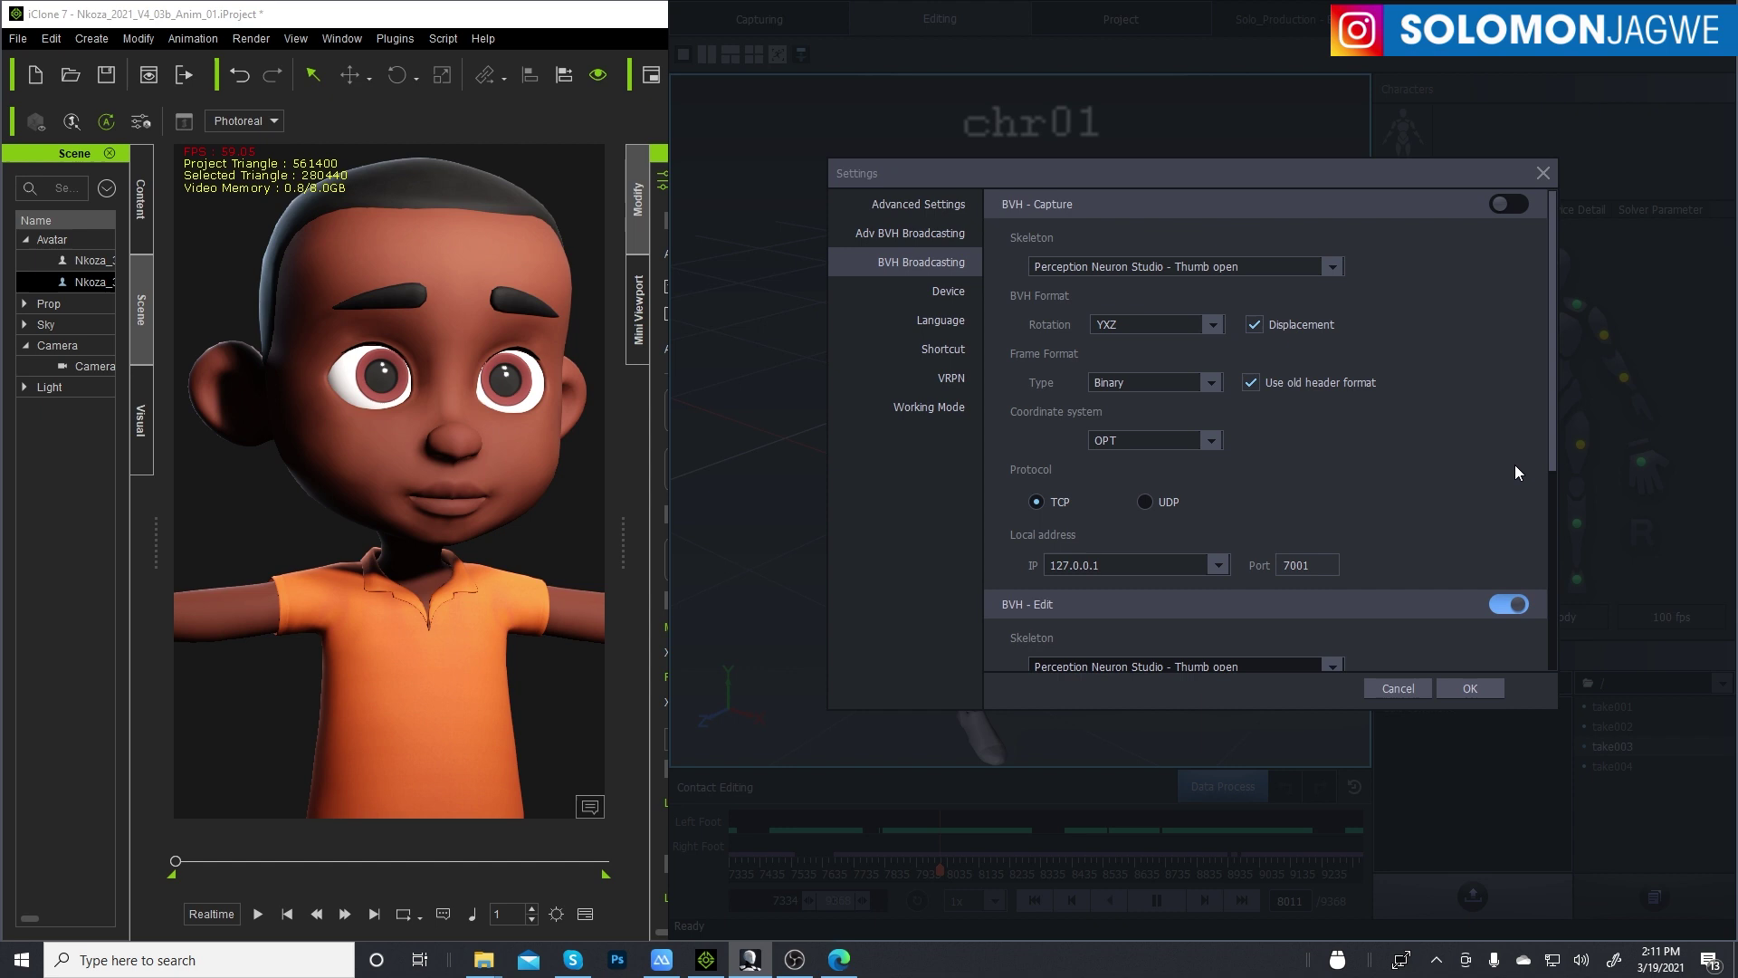
drag(1555, 417, 1543, 551)
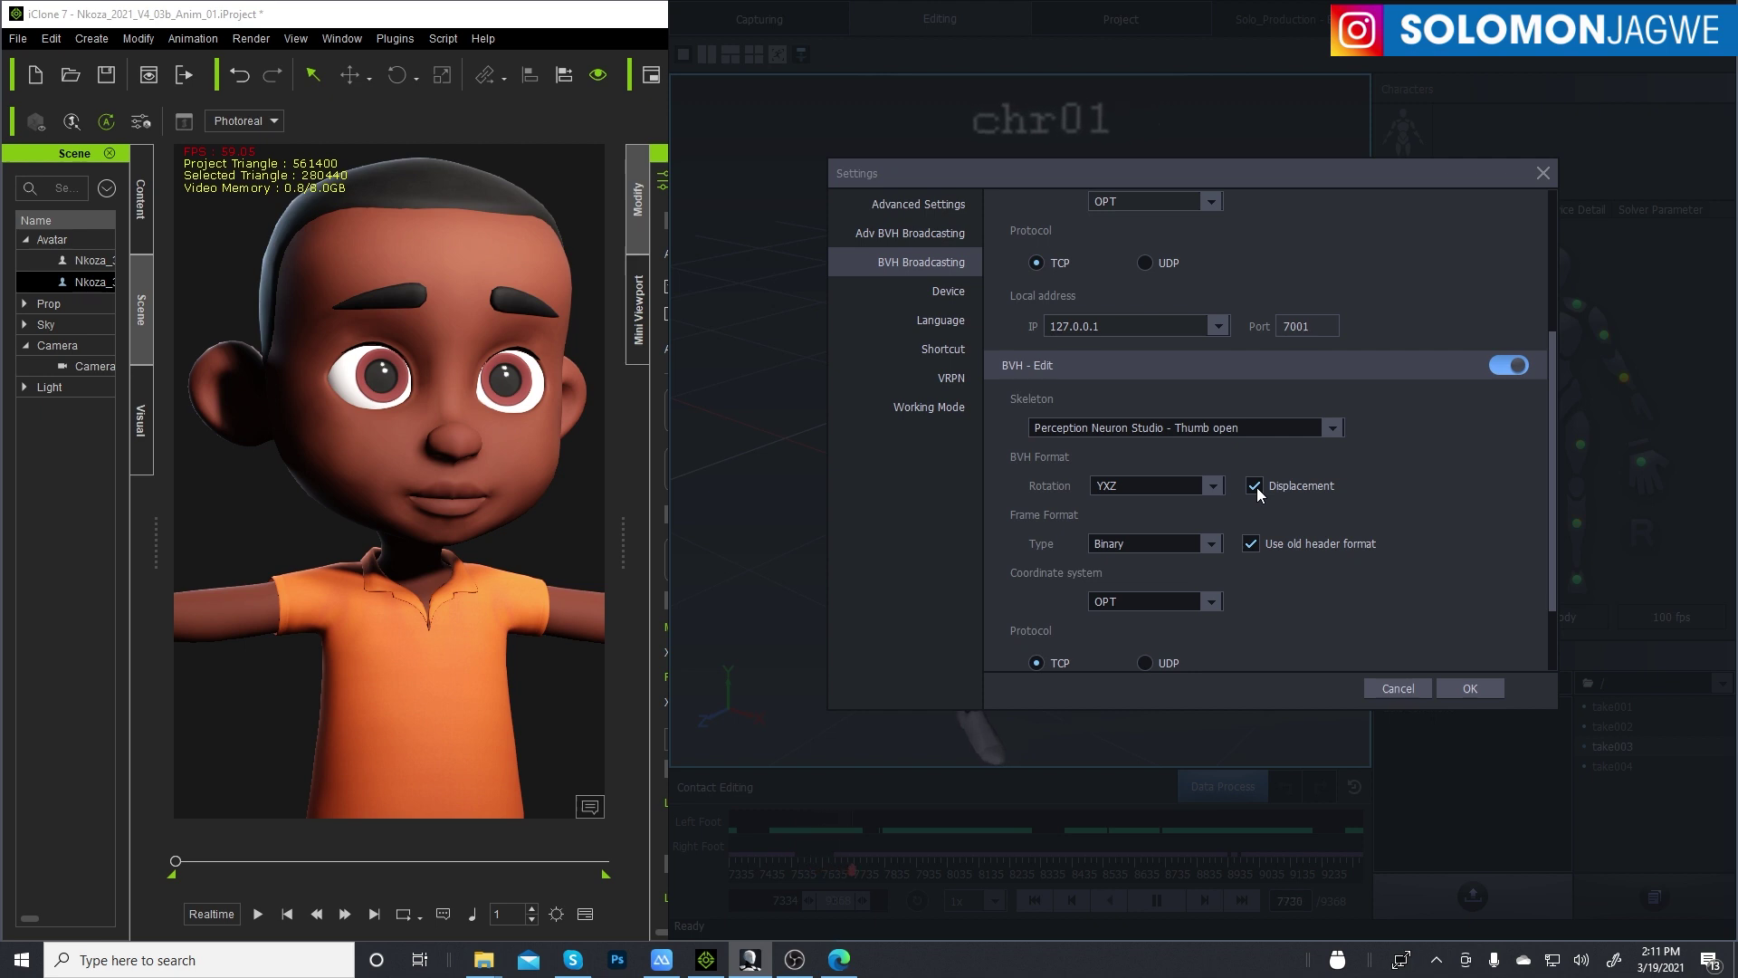
- Open Motion LIVE and assign Perception Neuron to Nkoza_3DX_Use_V5_01_USE's body
click(556, 22)
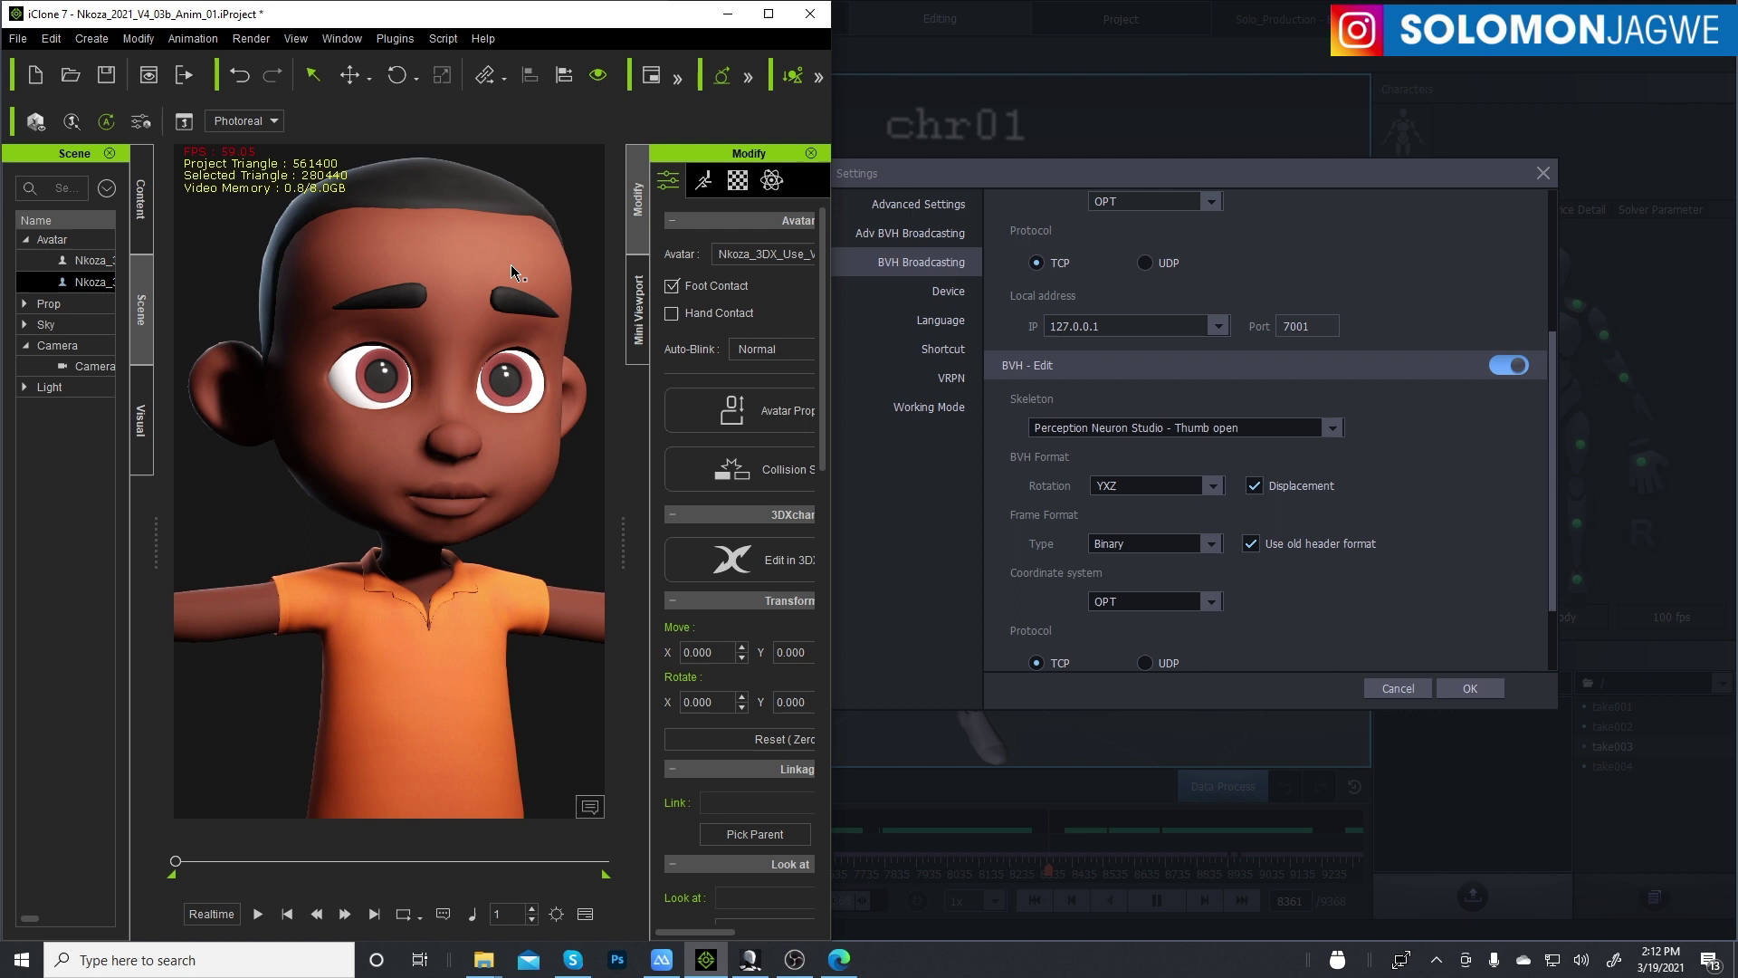
click(396, 39)
mouse_move(449, 248)
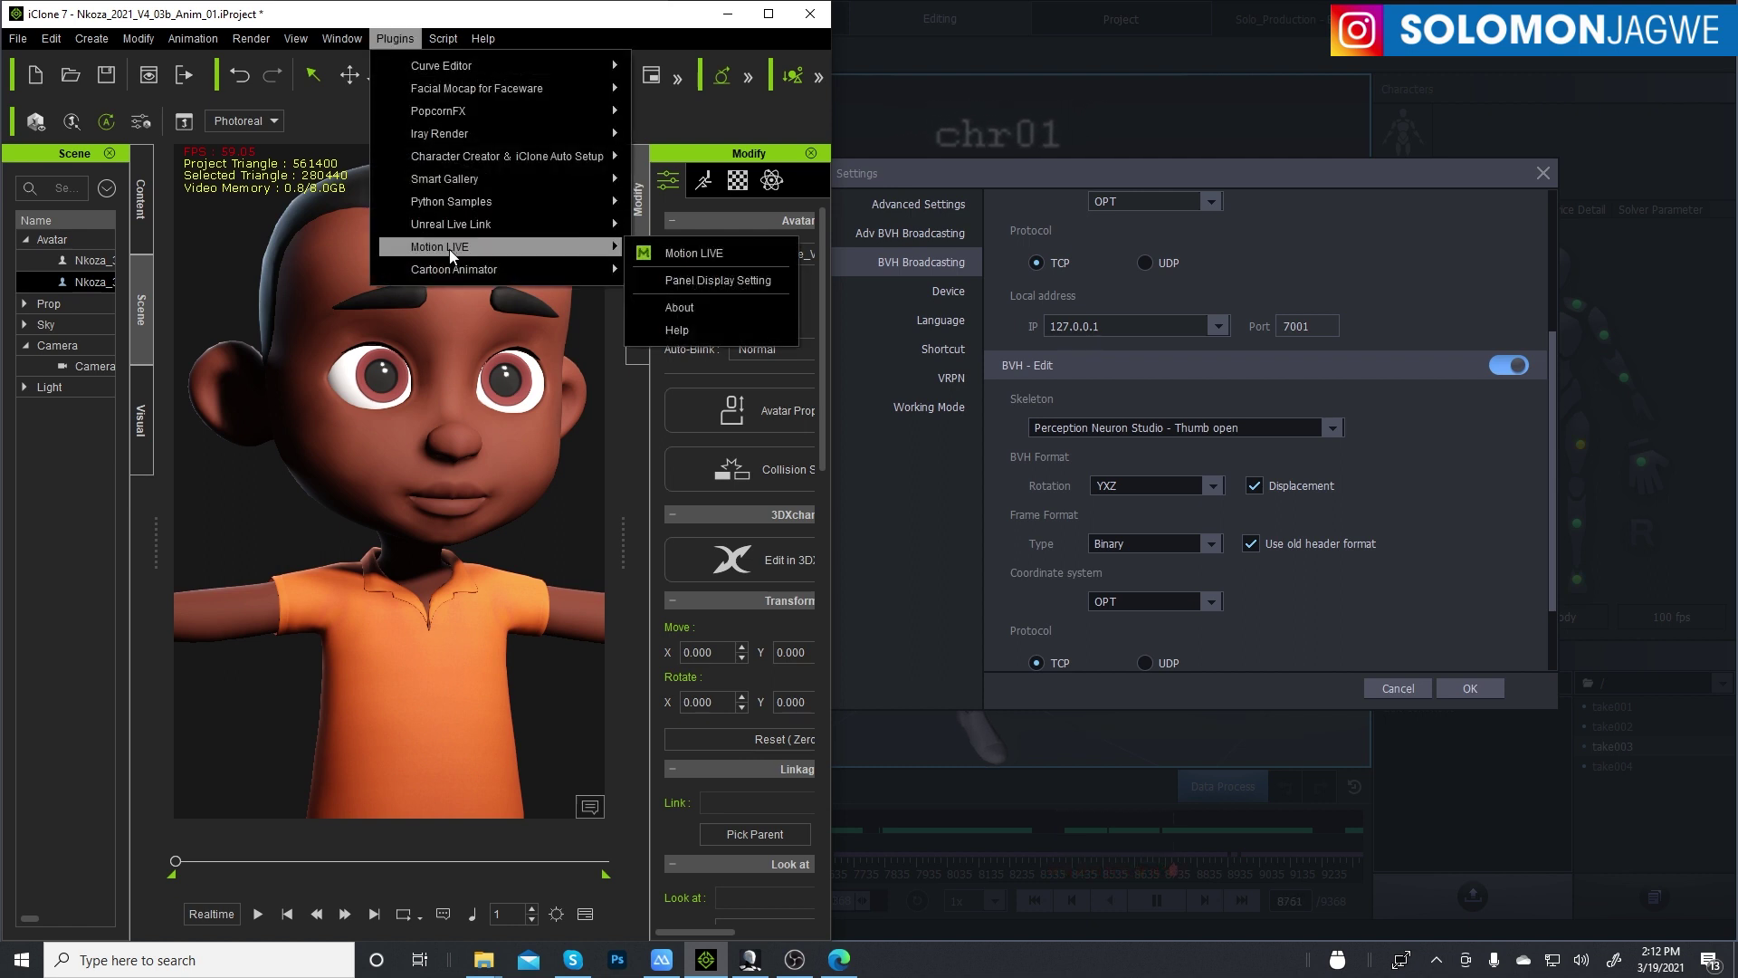
click(704, 254)
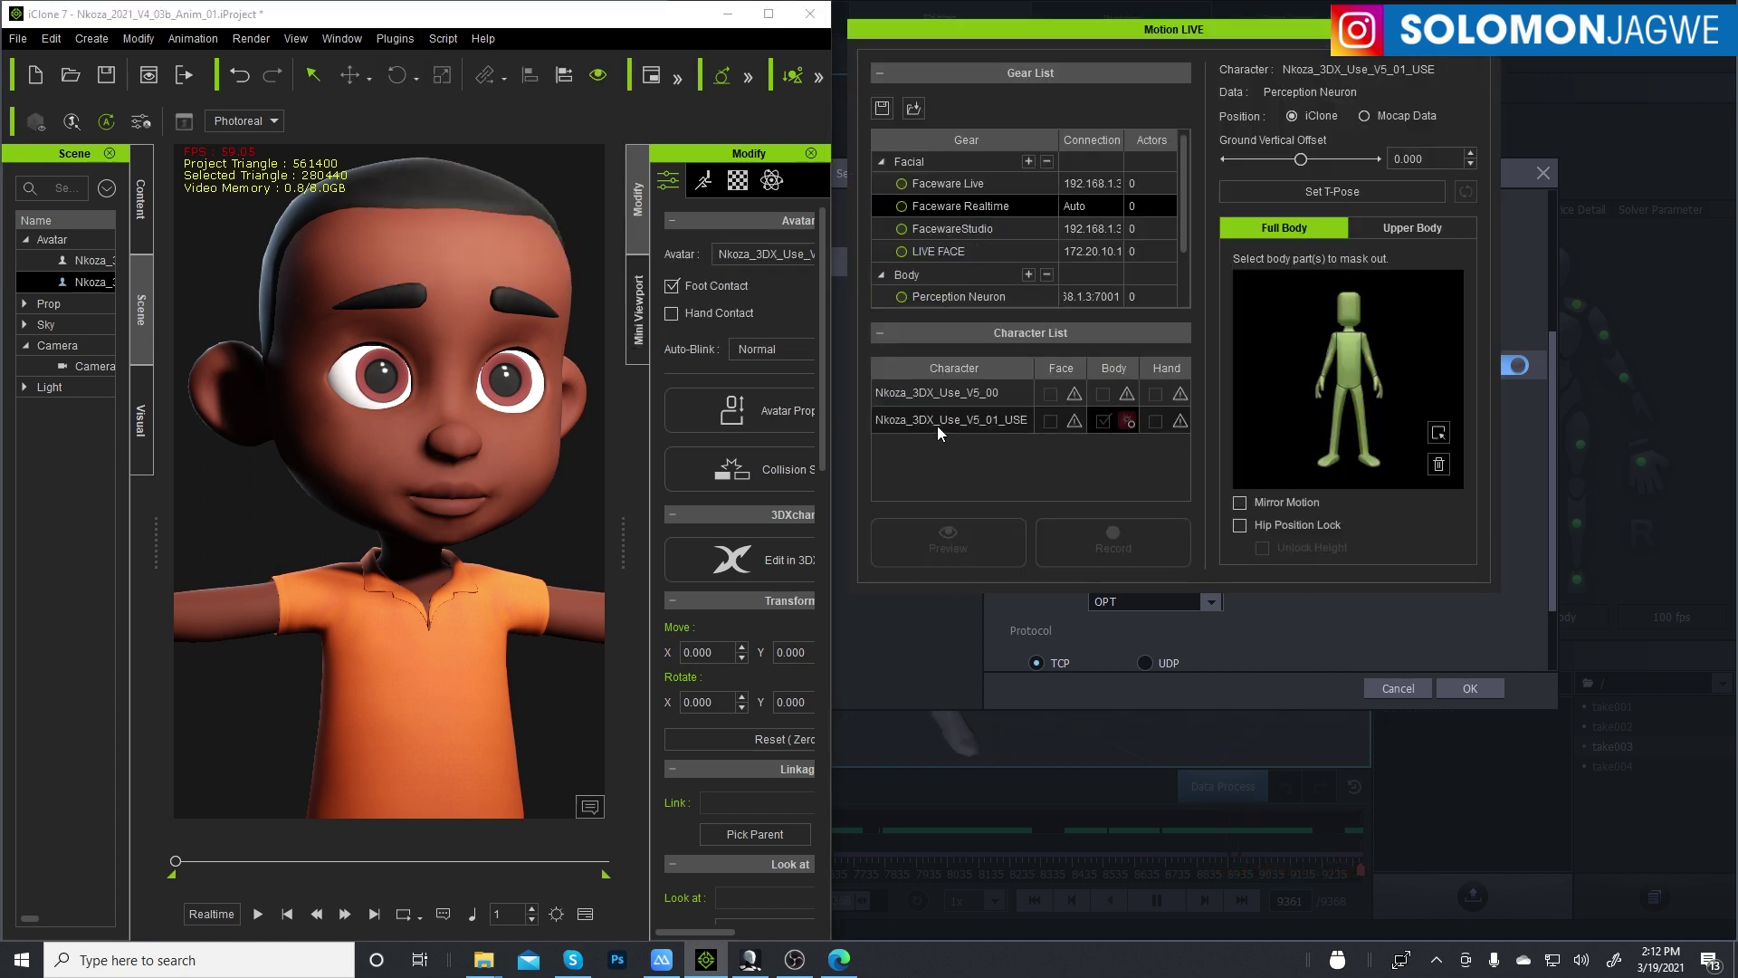
click(1129, 422)
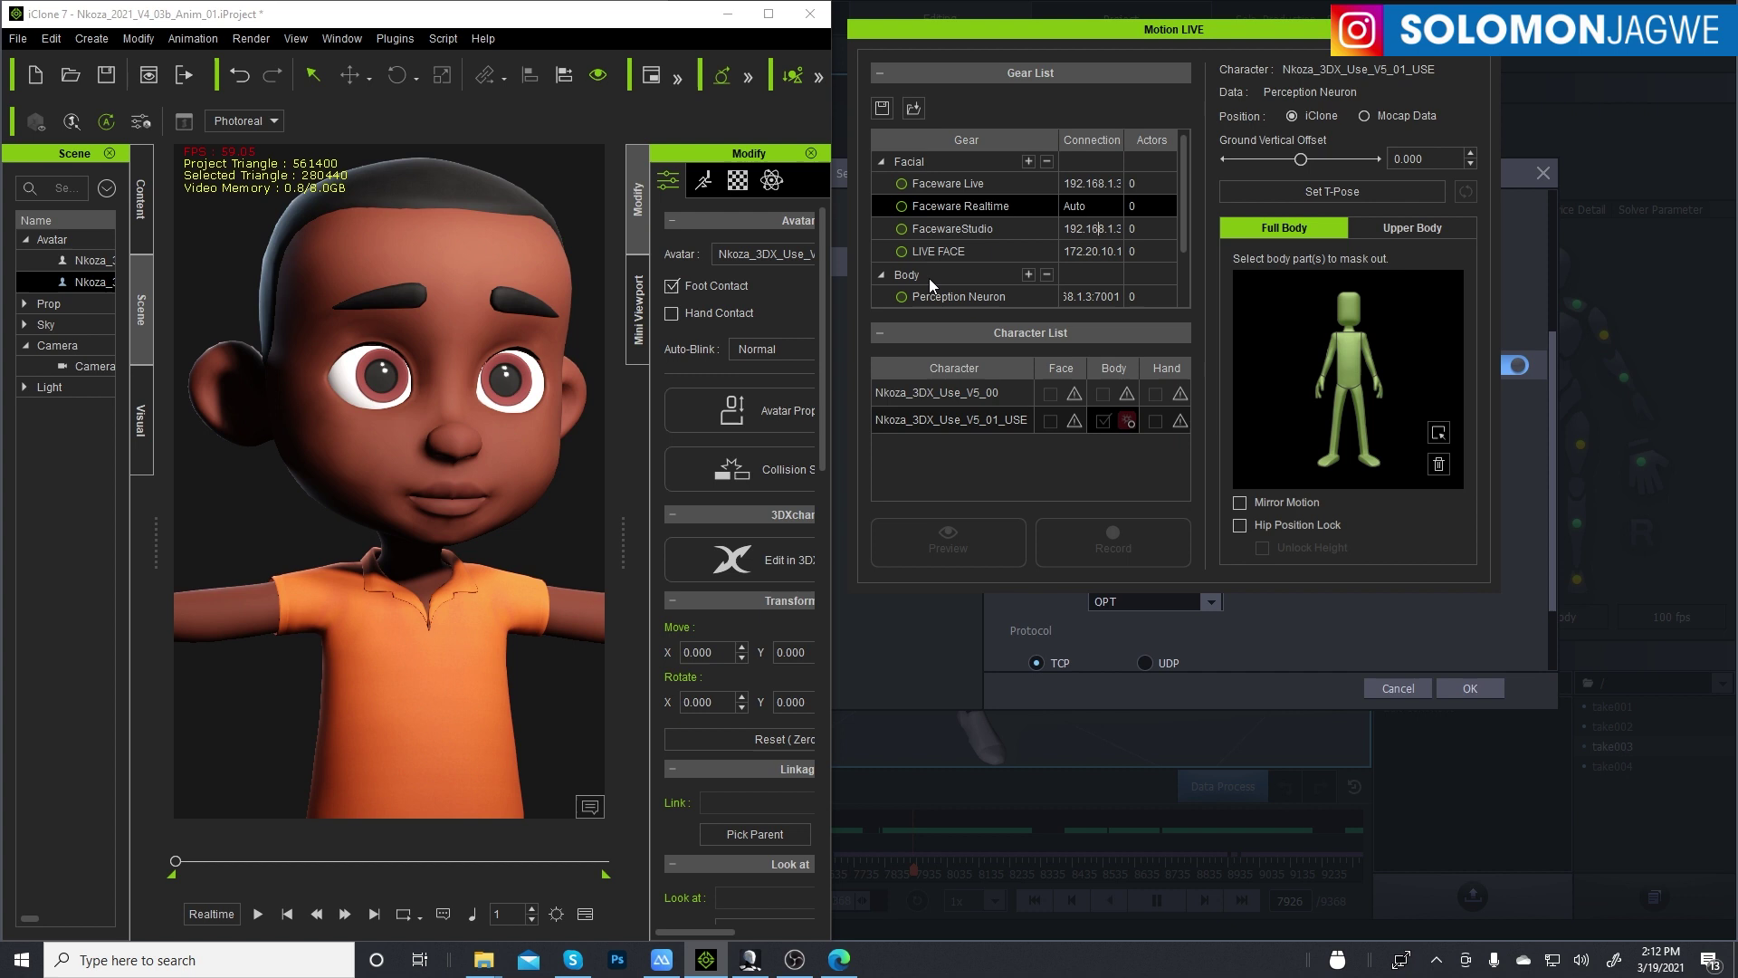
click(903, 297)
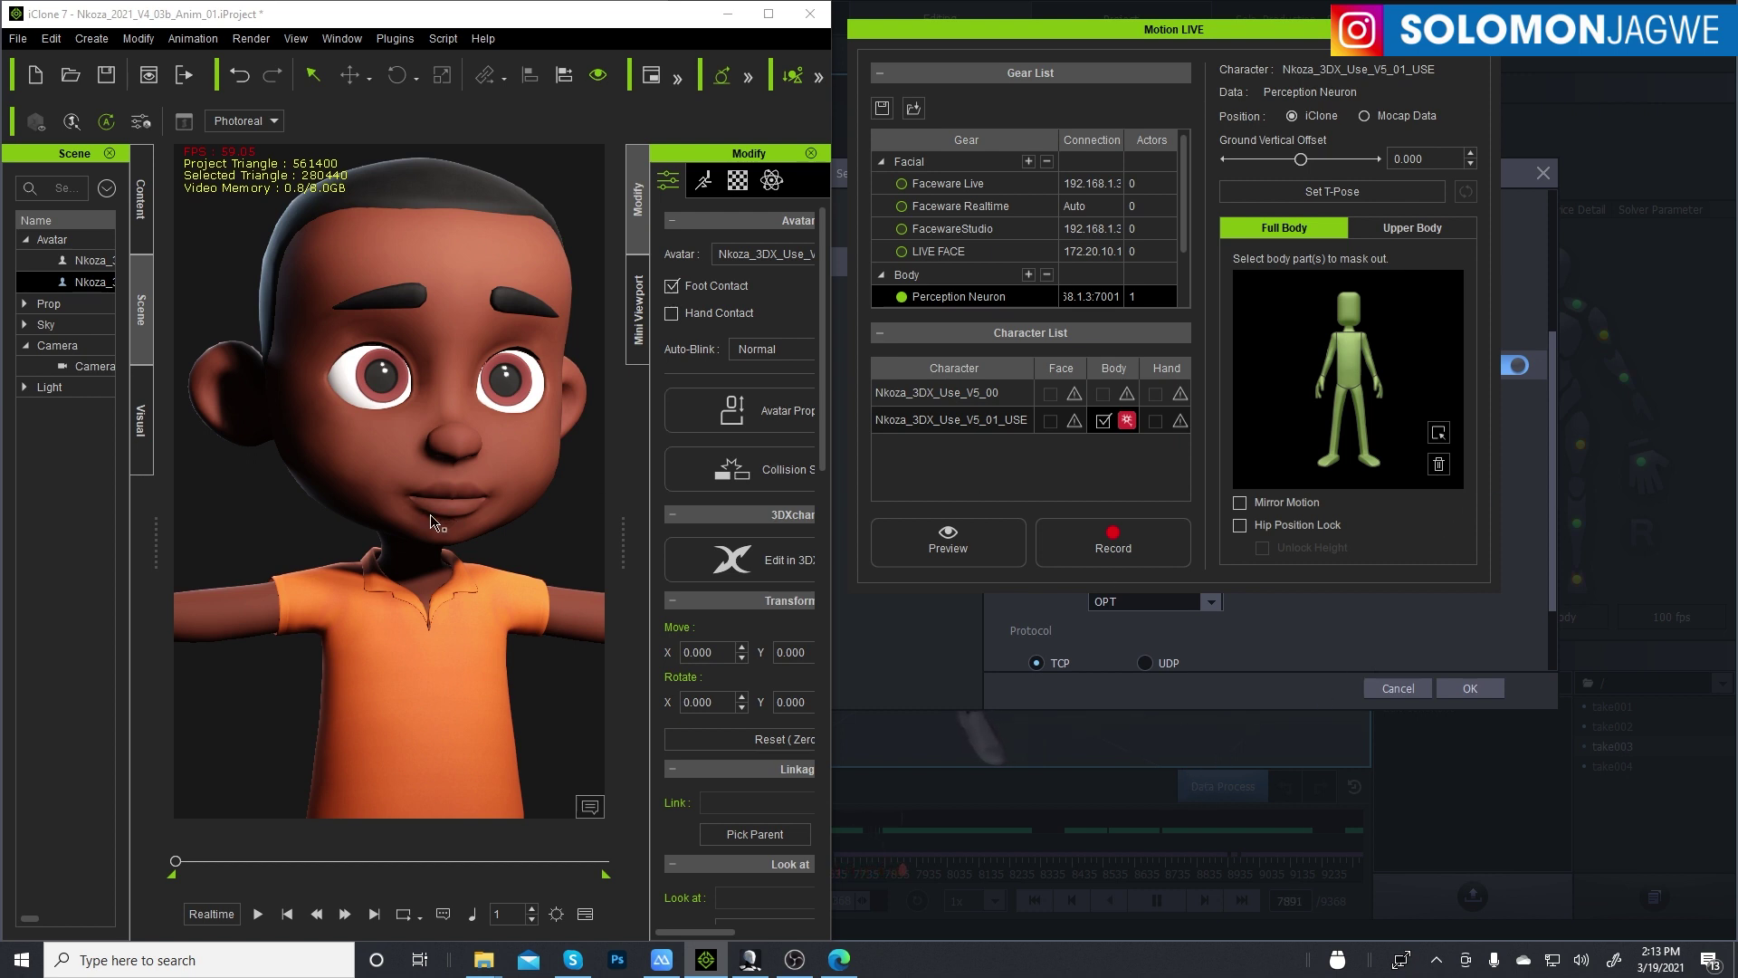
- Start the Motion LIVE preview so Nkoza moves with the Perception Neuron stream
scroll(396, 498, down, 5)
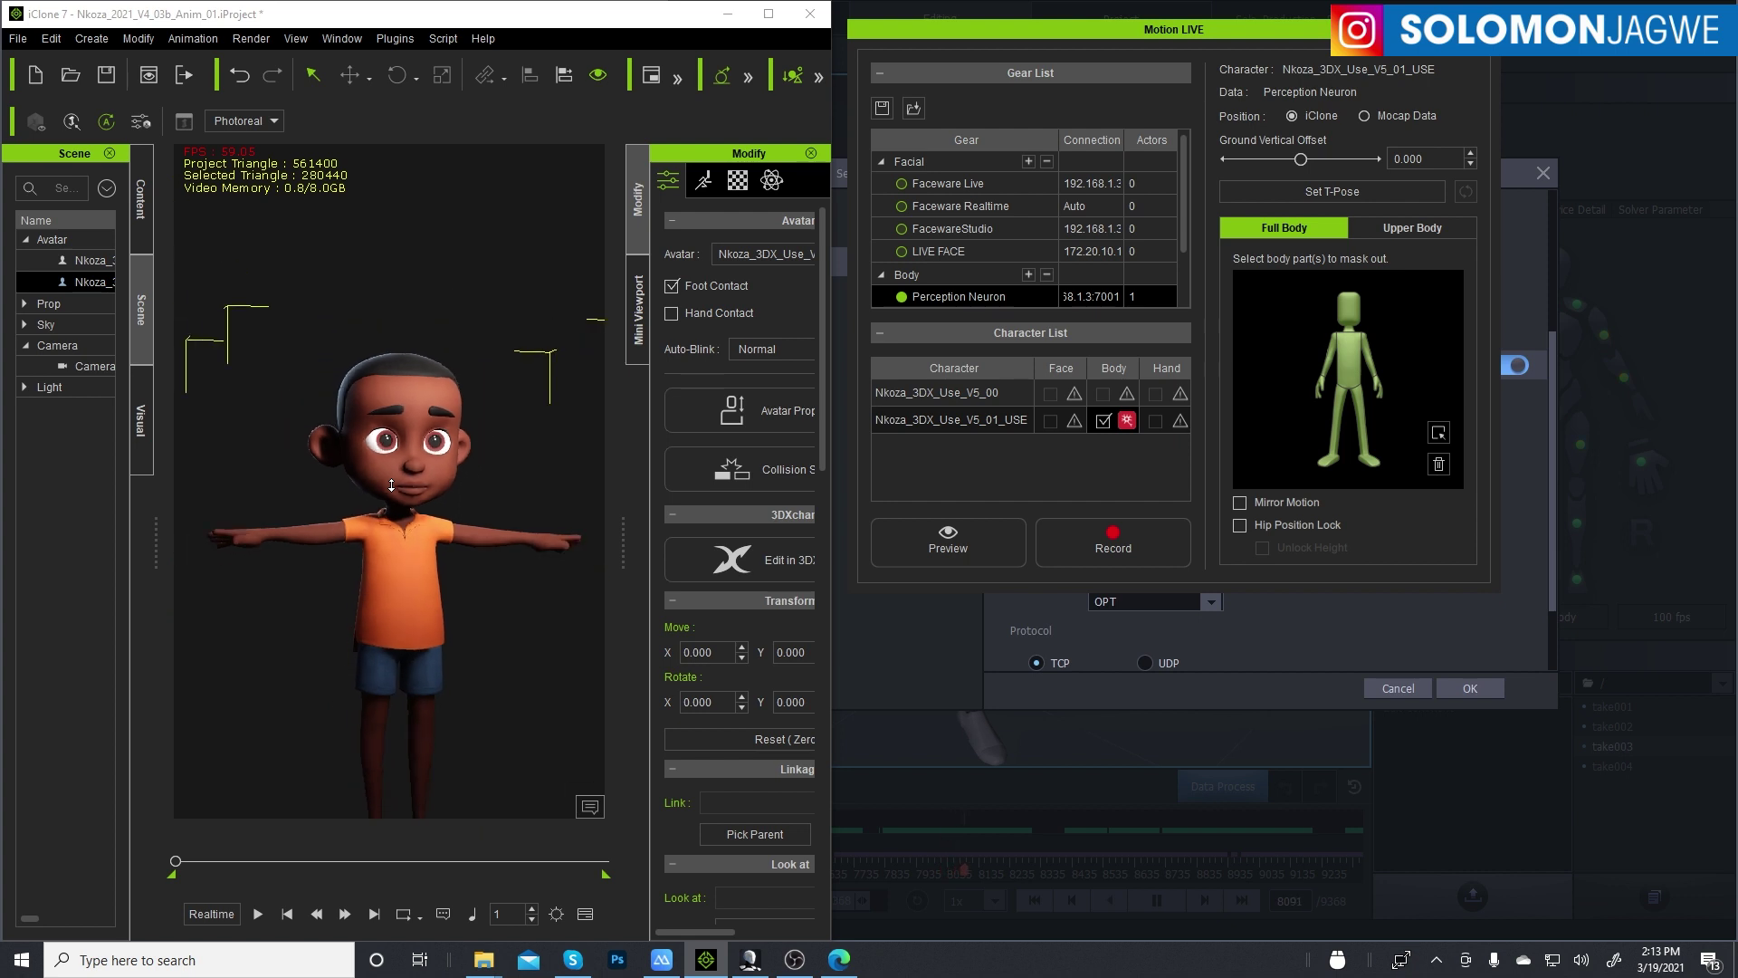
scroll(391, 486, down, 2)
scroll(415, 459, down, 1)
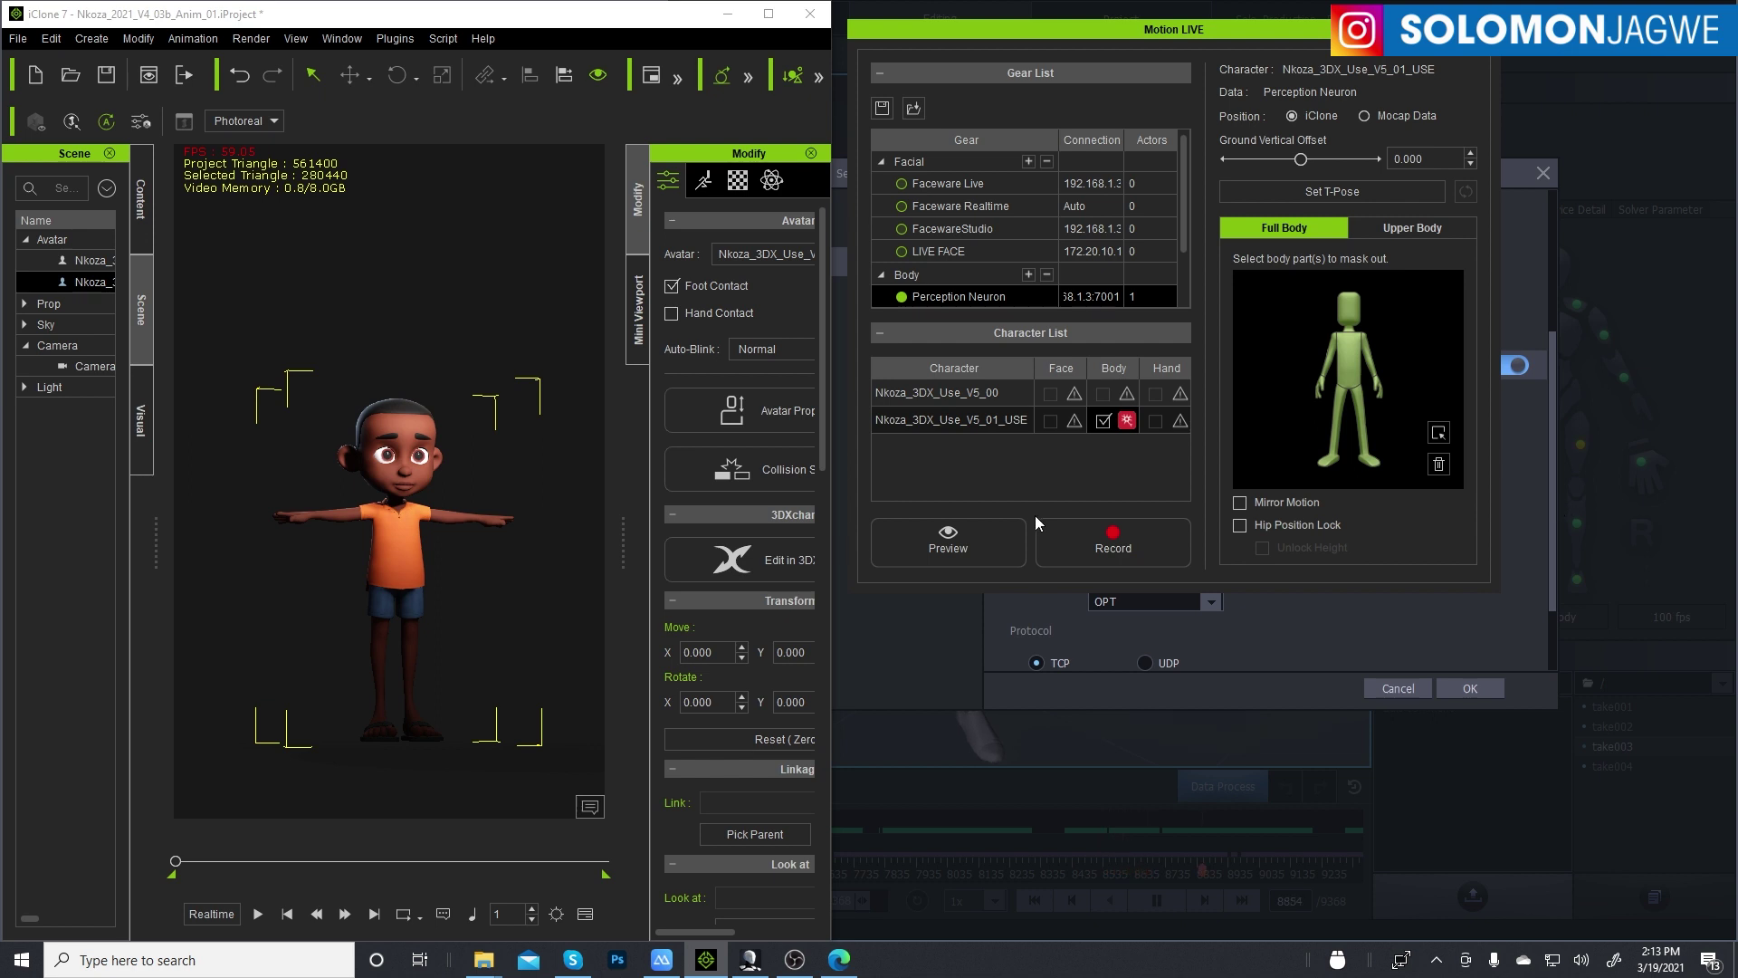
click(957, 540)
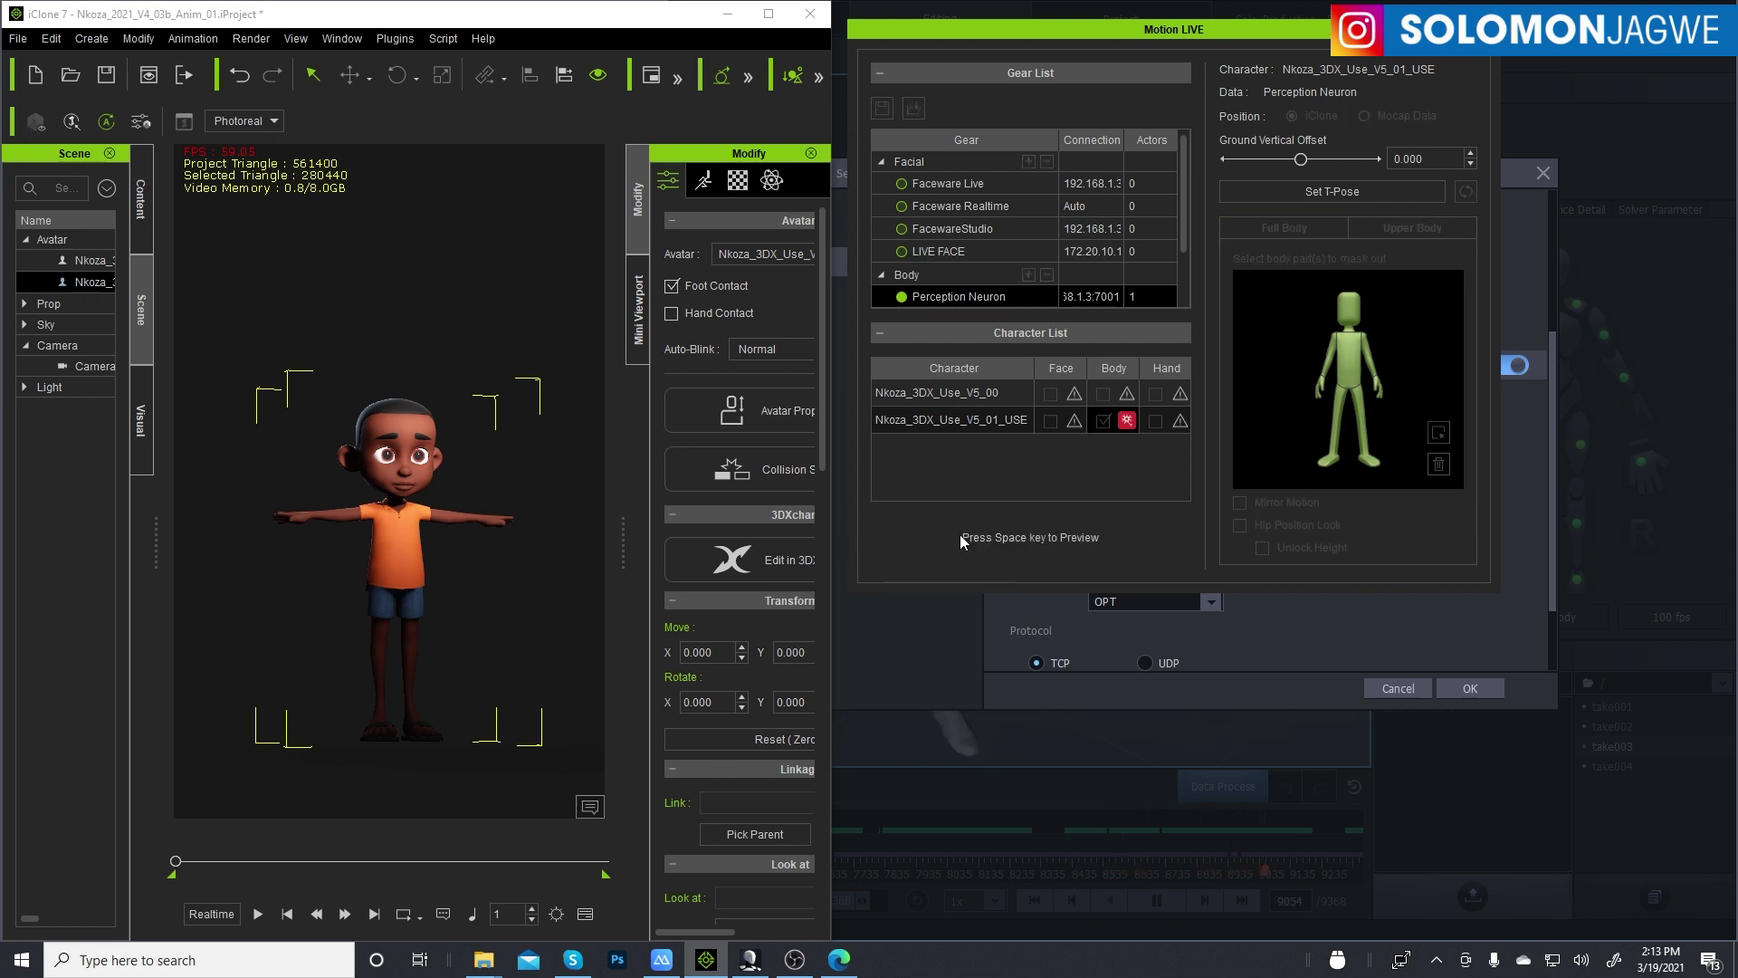
key(space)
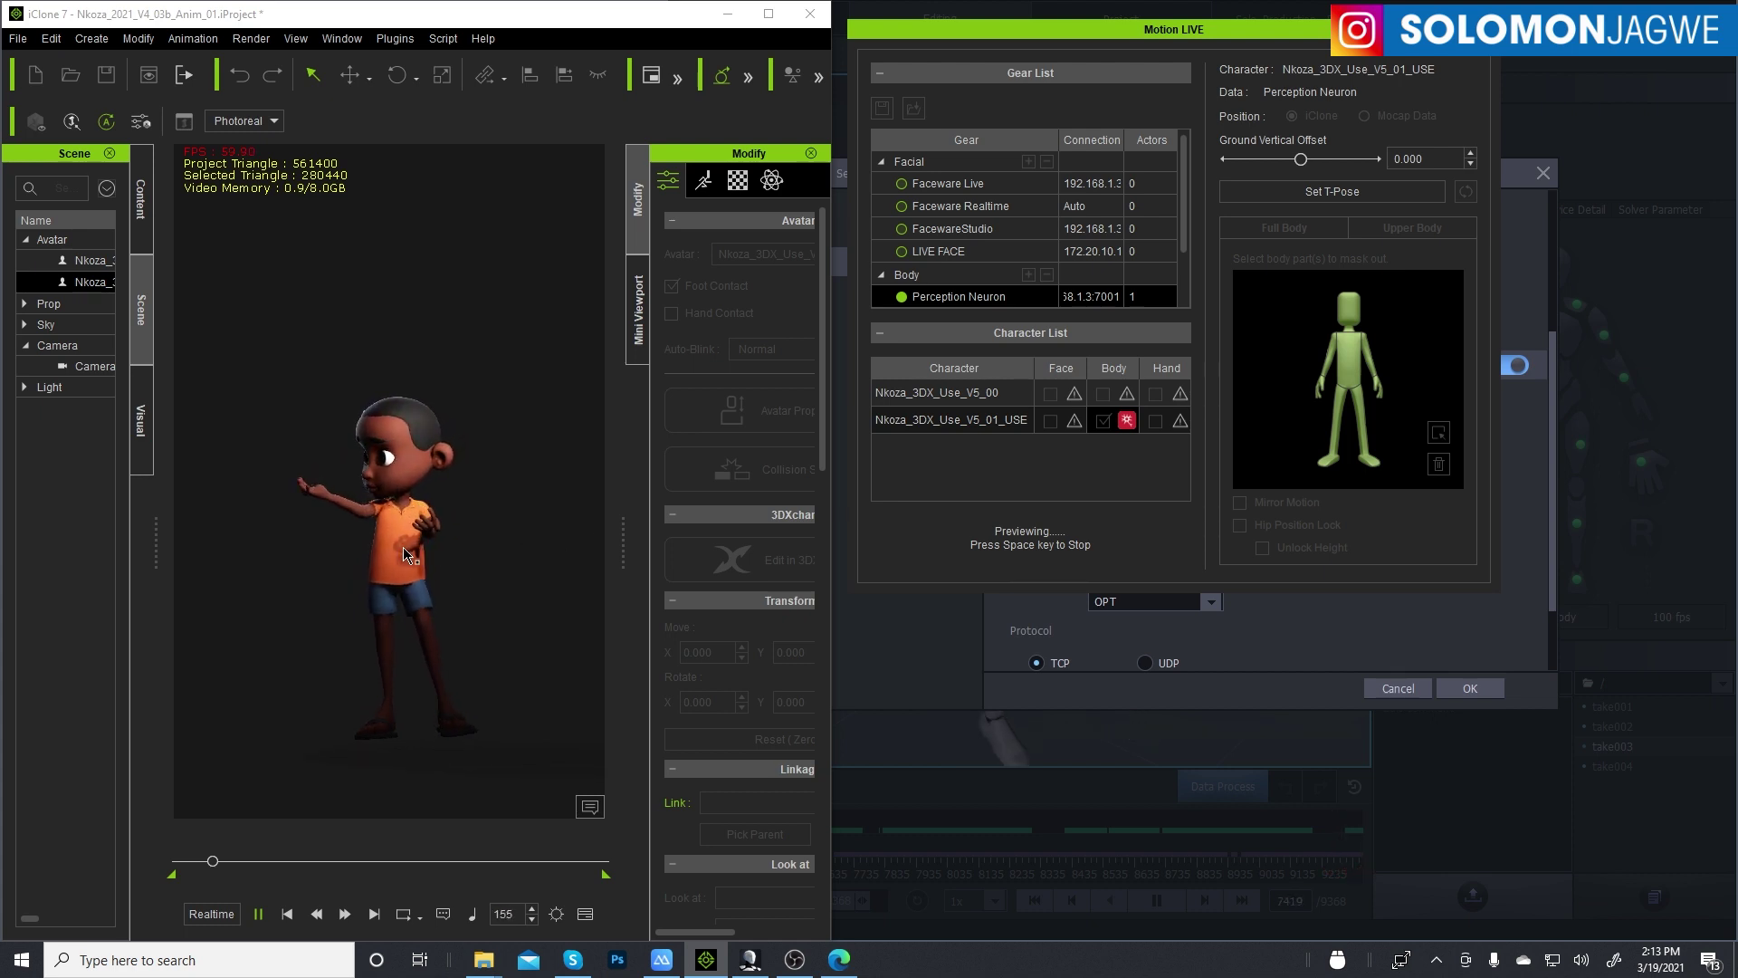
scroll(398, 546, up, 5)
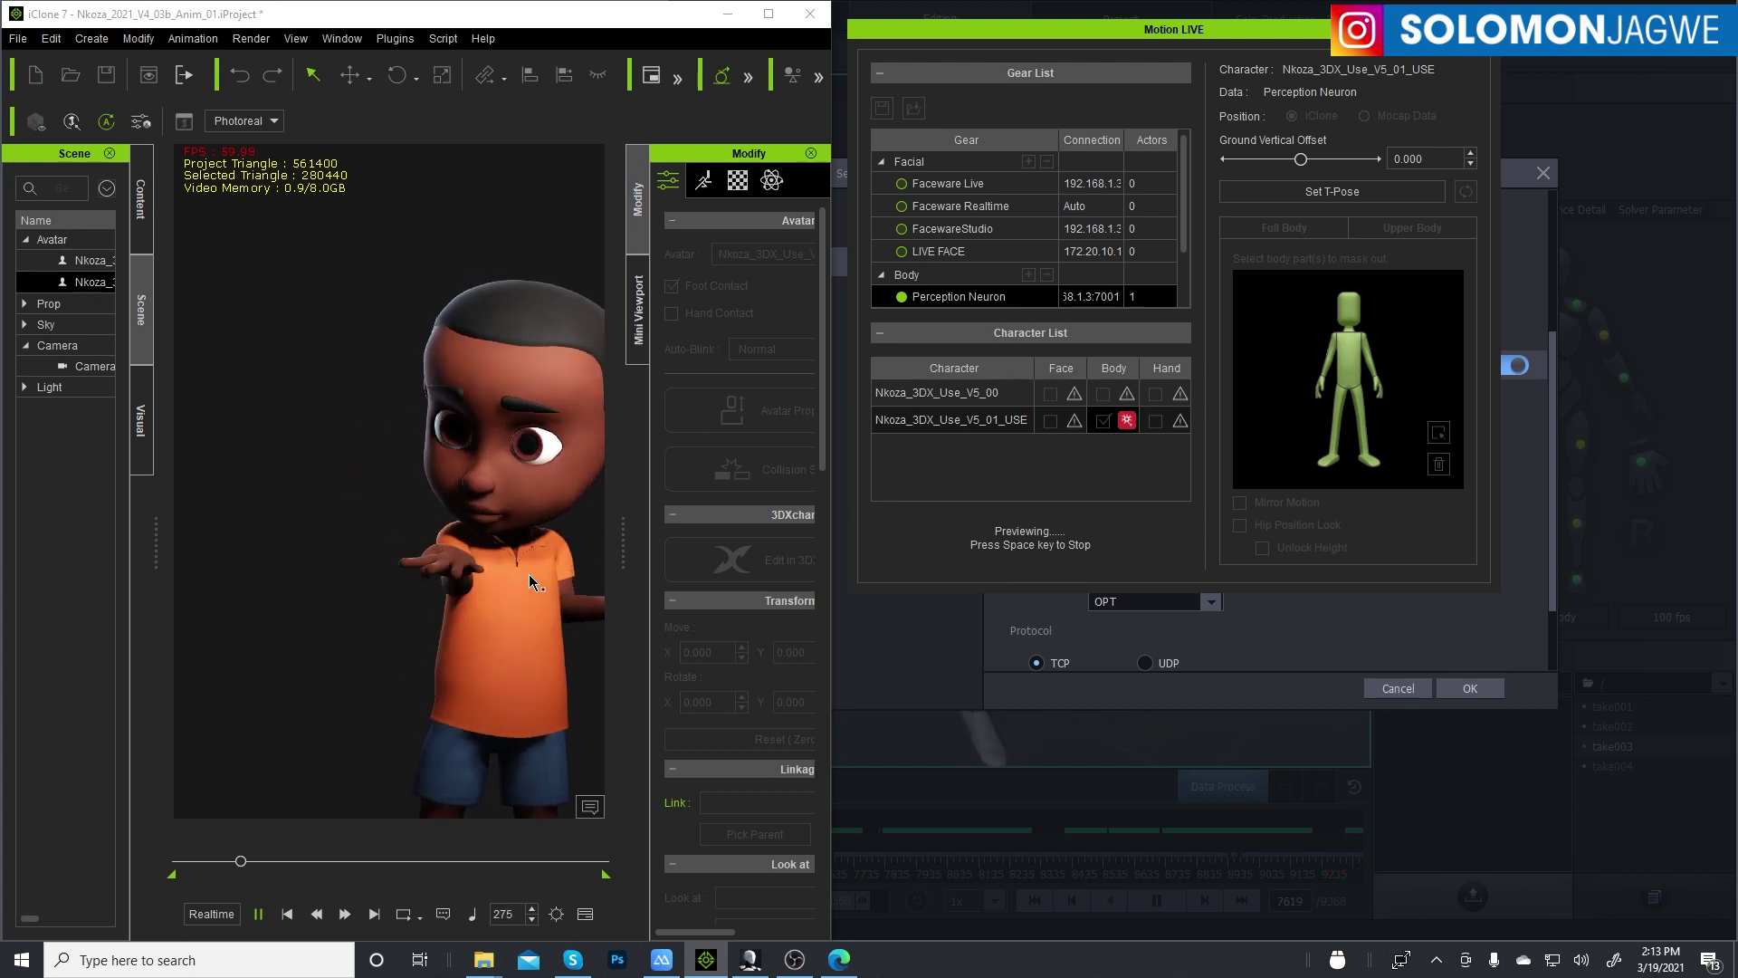
scroll(480, 562, up, 5)
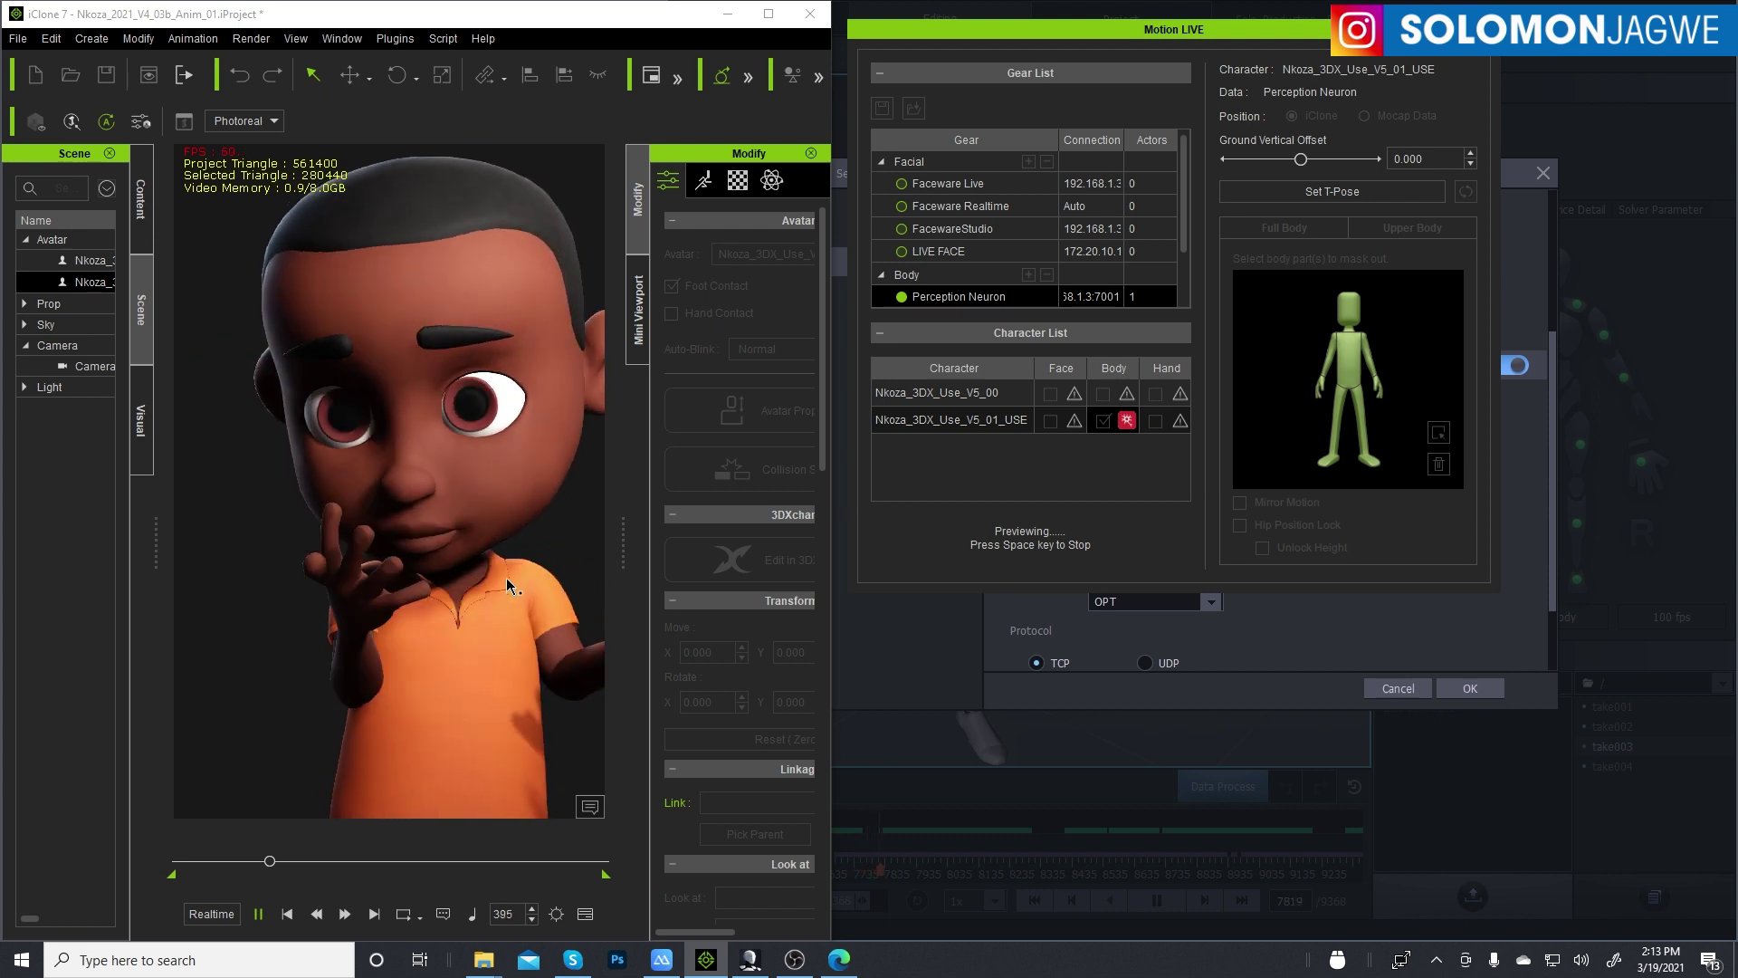
scroll(441, 474, down, 3)
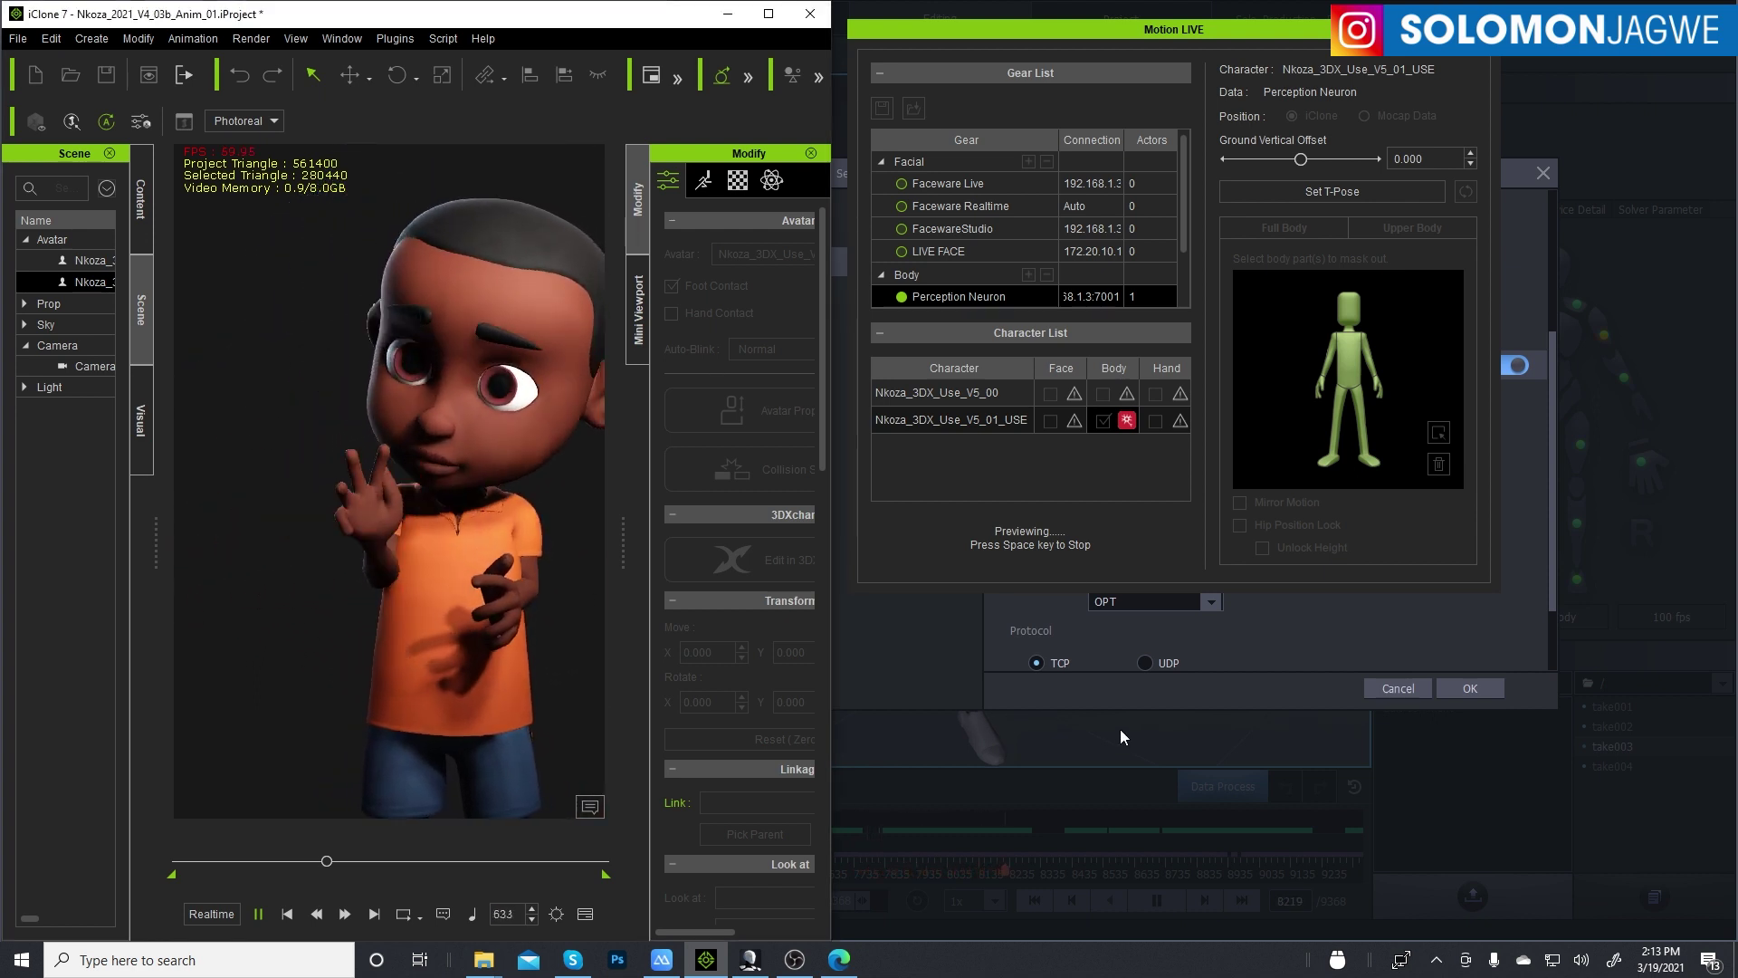
- Close Axis Studio's Settings with OK and pause take003 playback
click(1554, 582)
click(1468, 688)
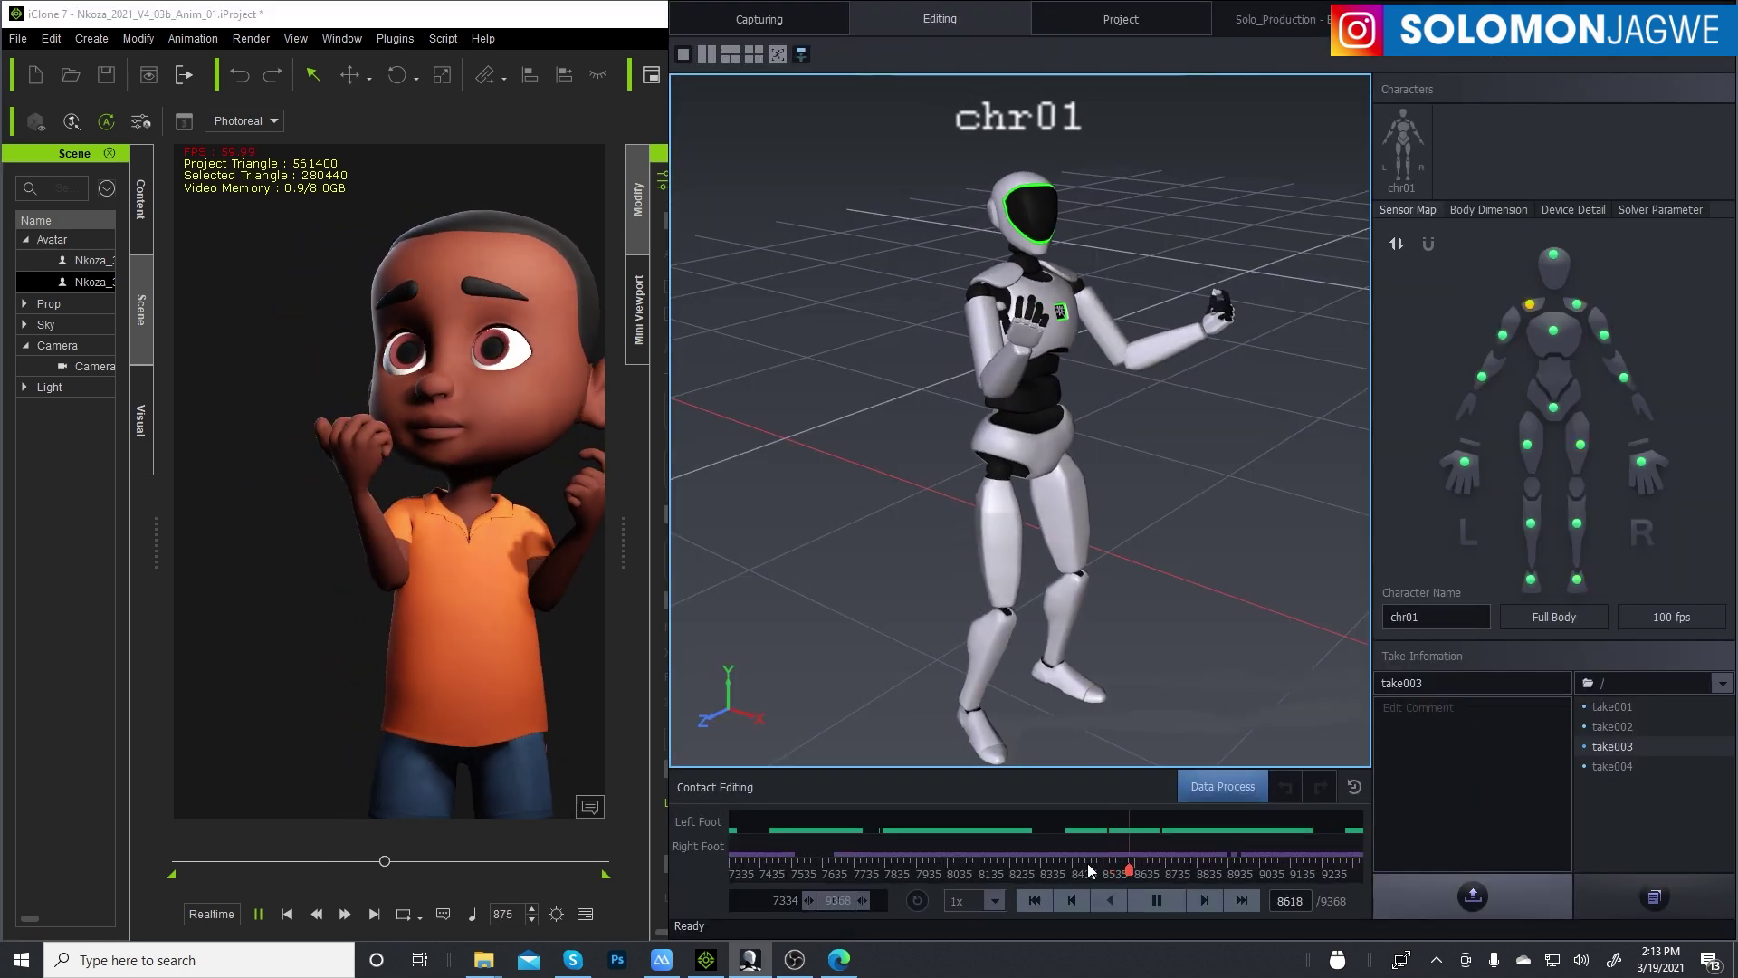
click(1152, 905)
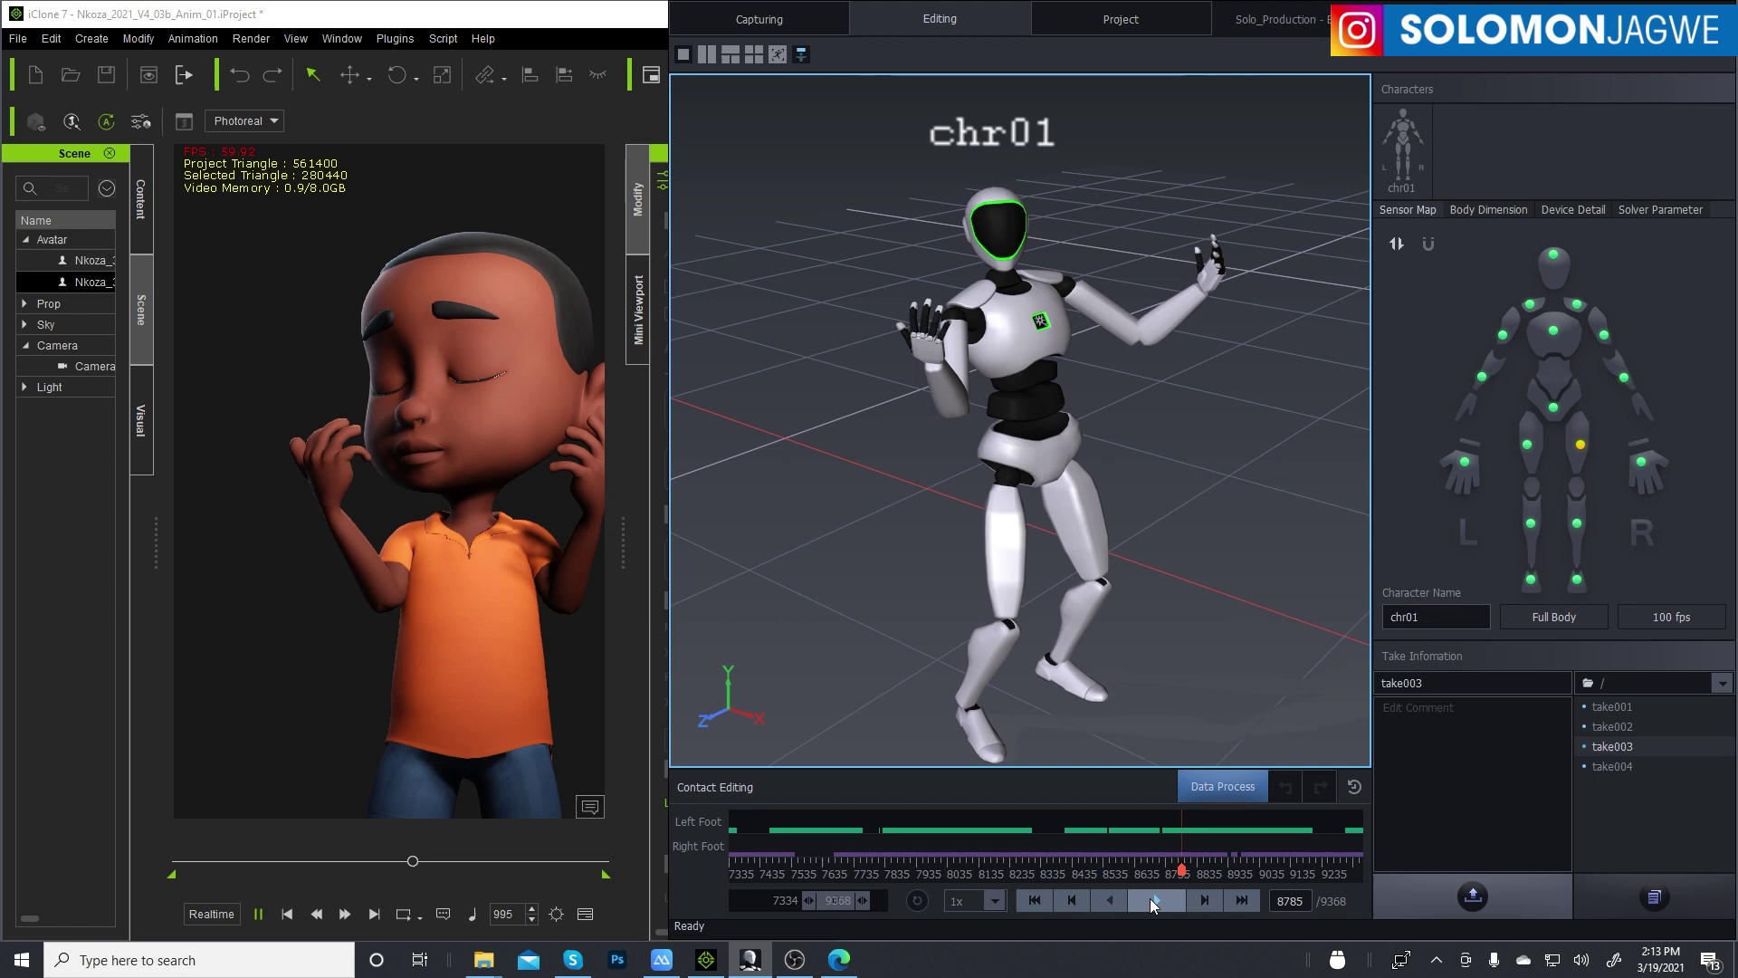
- Check Nkoza's live stream in iClone, then return to Axis Studio
click(477, 426)
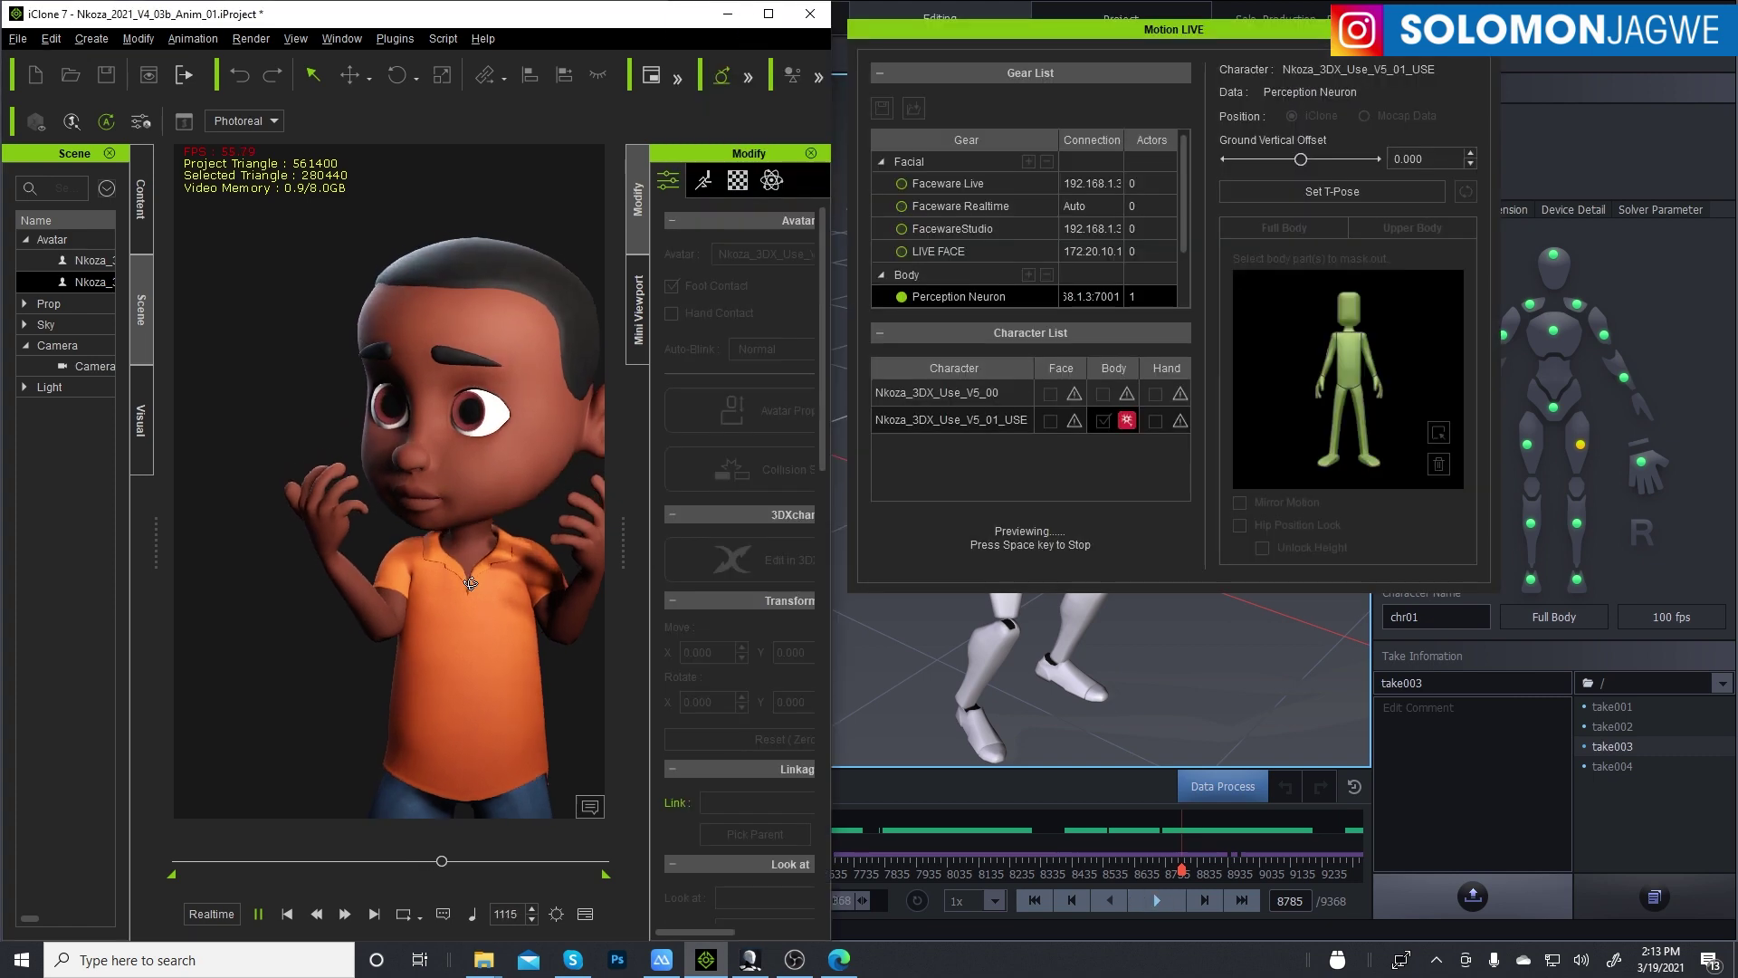
scroll(414, 586, up, 10)
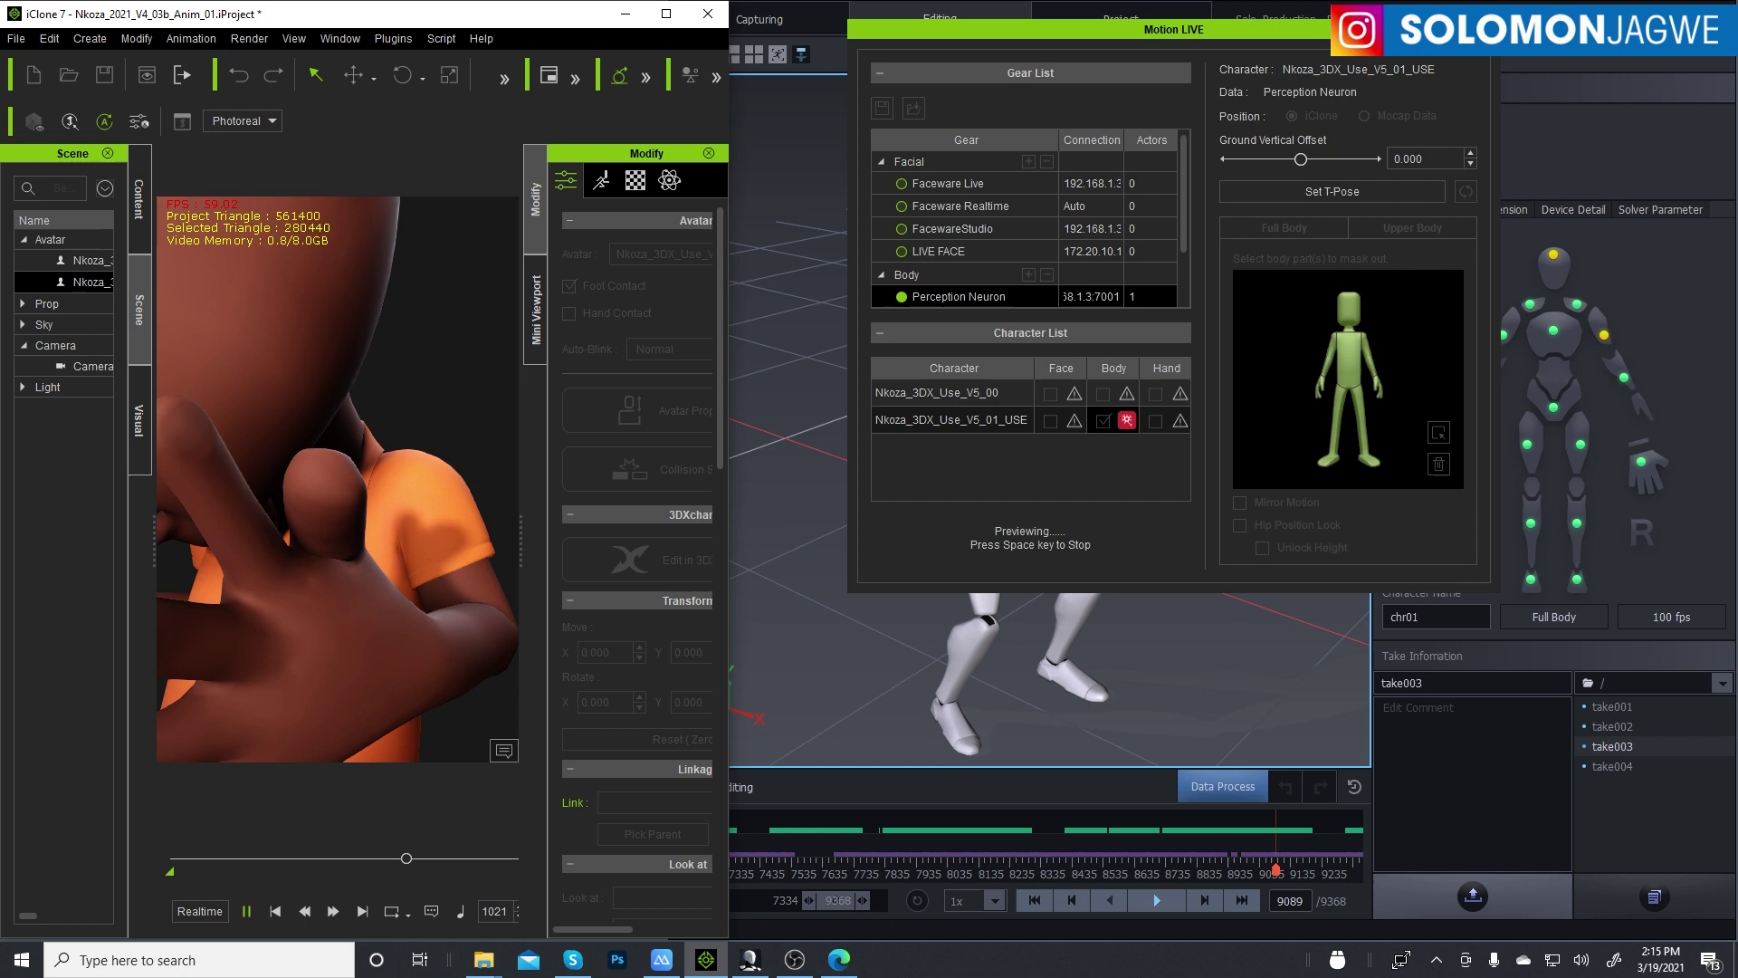
key(alt+Tab)
scroll(879, 422, up, 6)
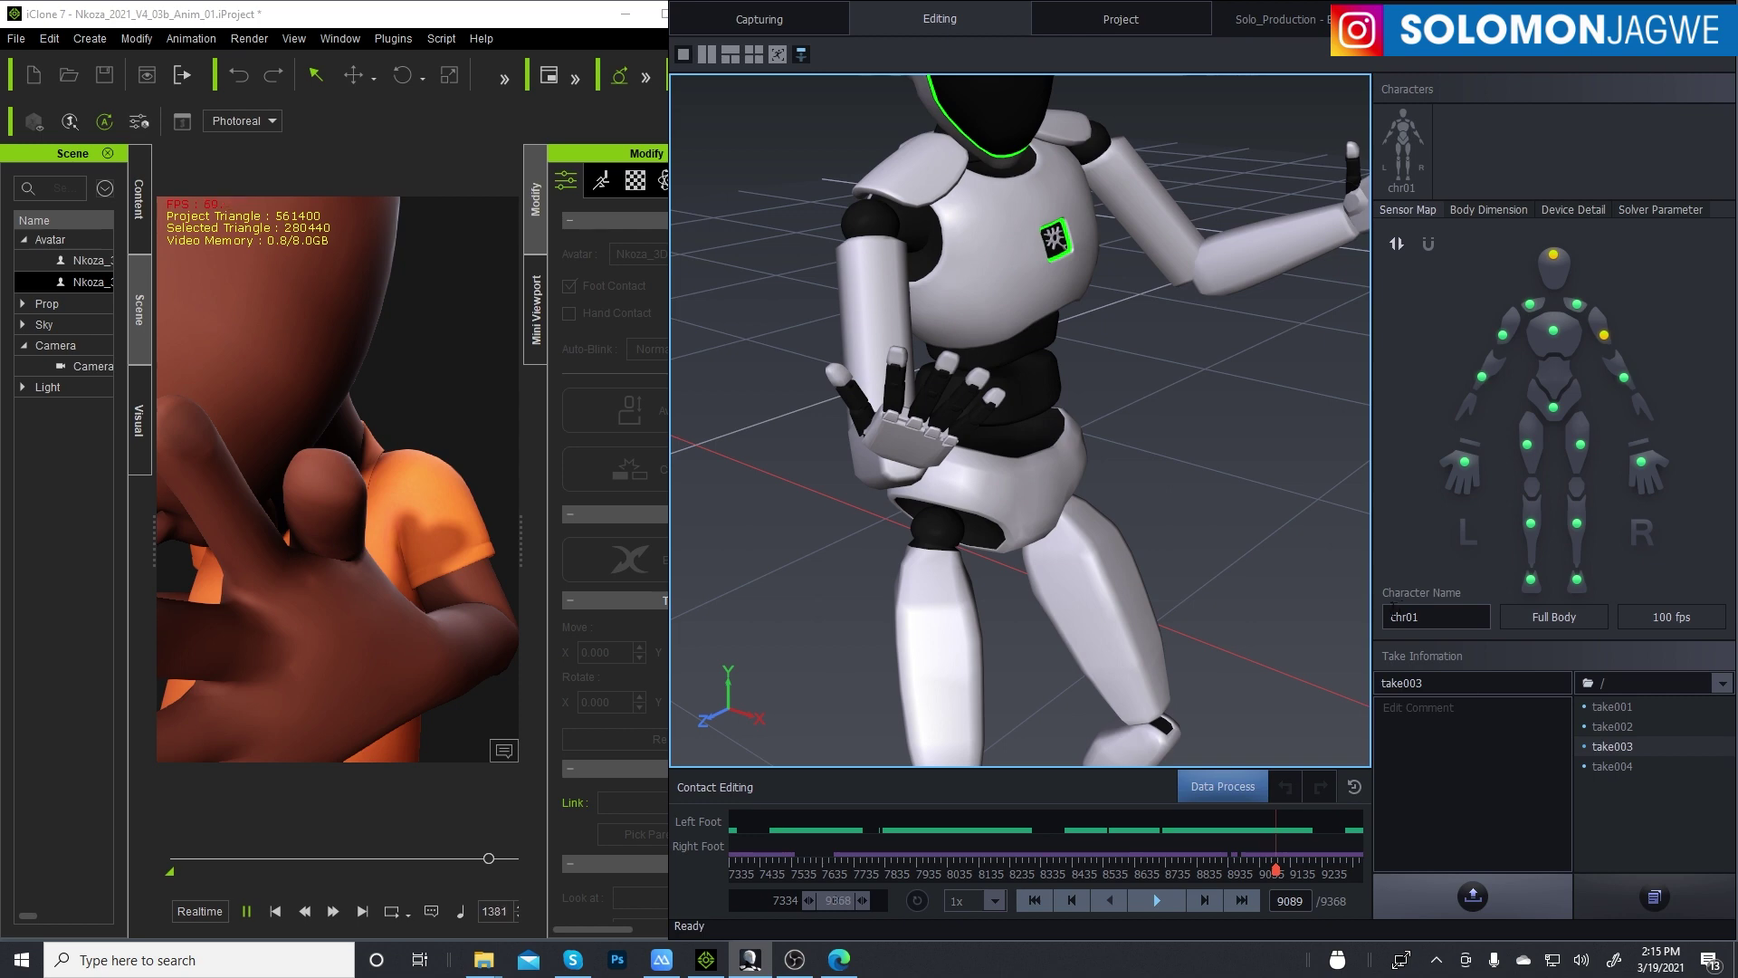
- Reopen Settings at BVH Broadcasting and scroll to the BVH - Edit section
click(1484, 27)
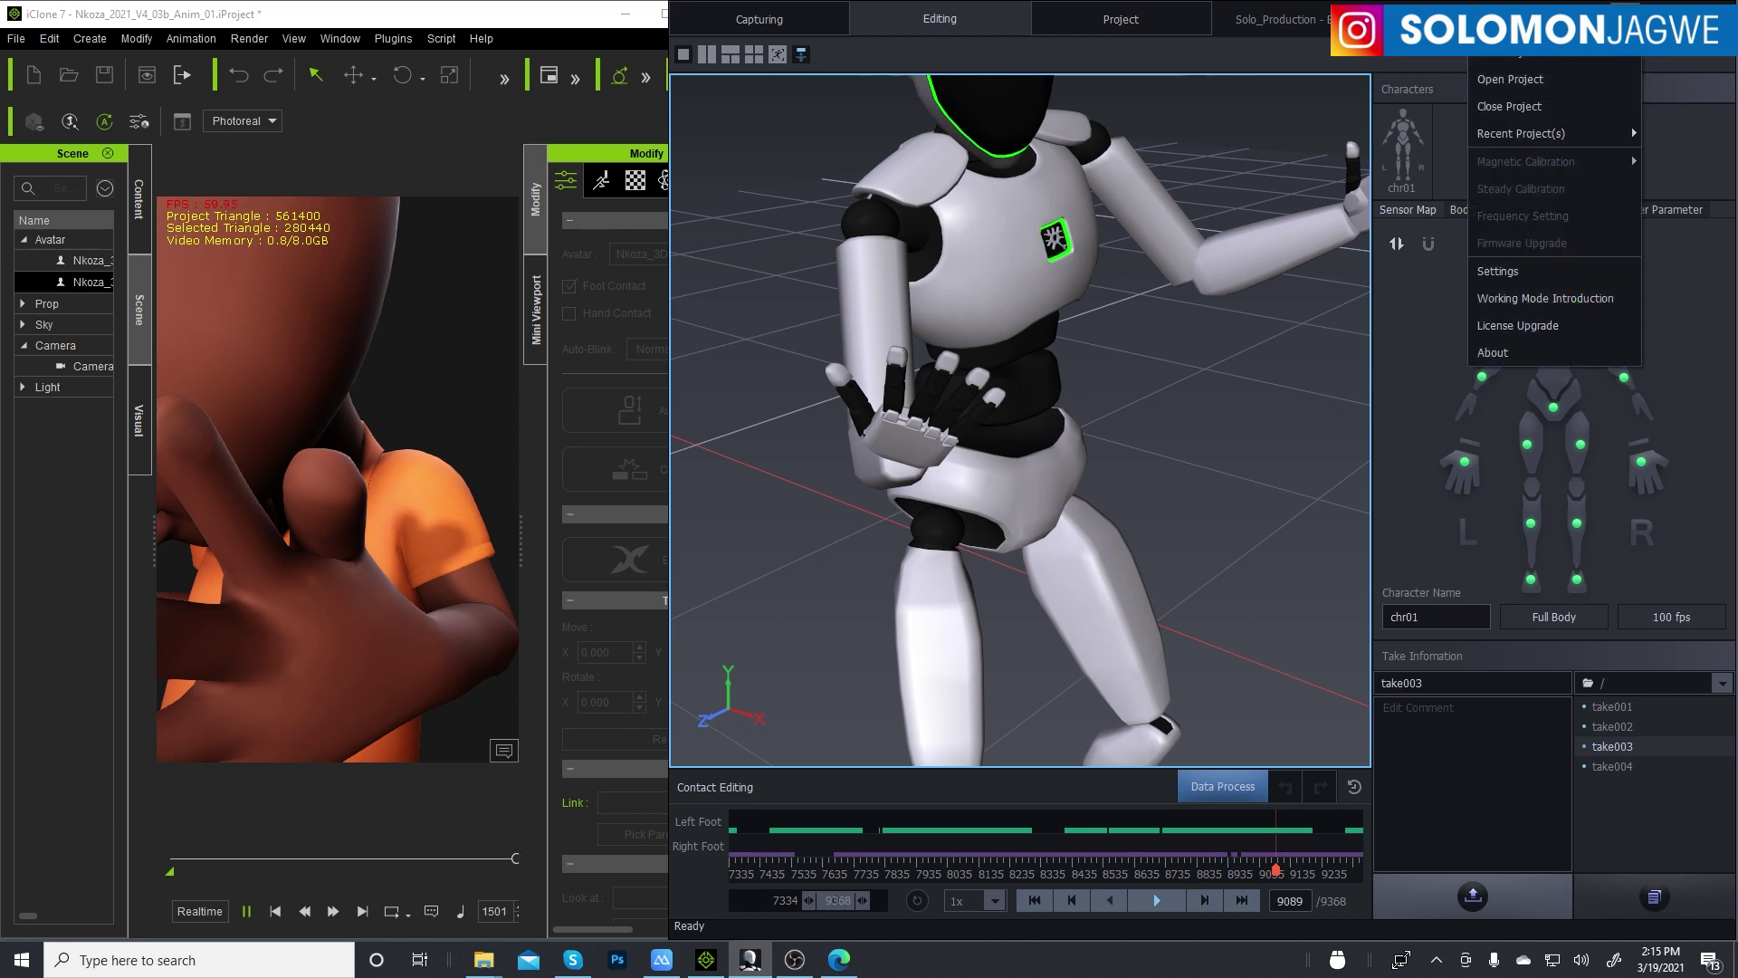
click(1493, 271)
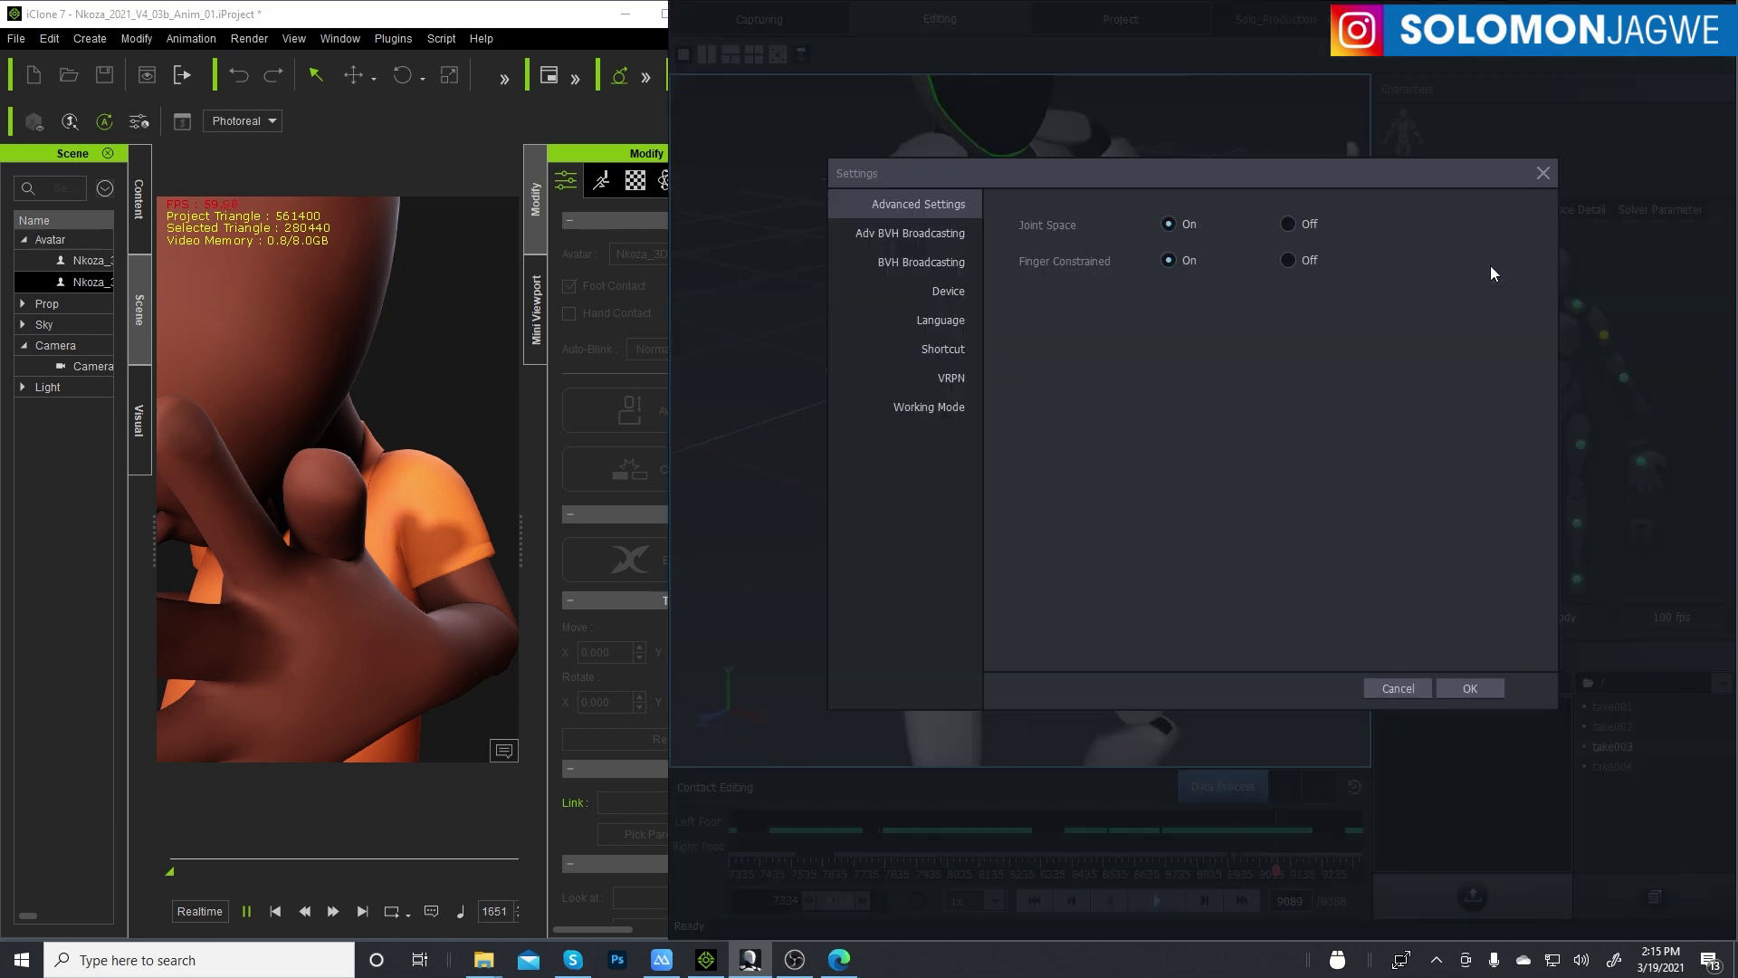
click(934, 262)
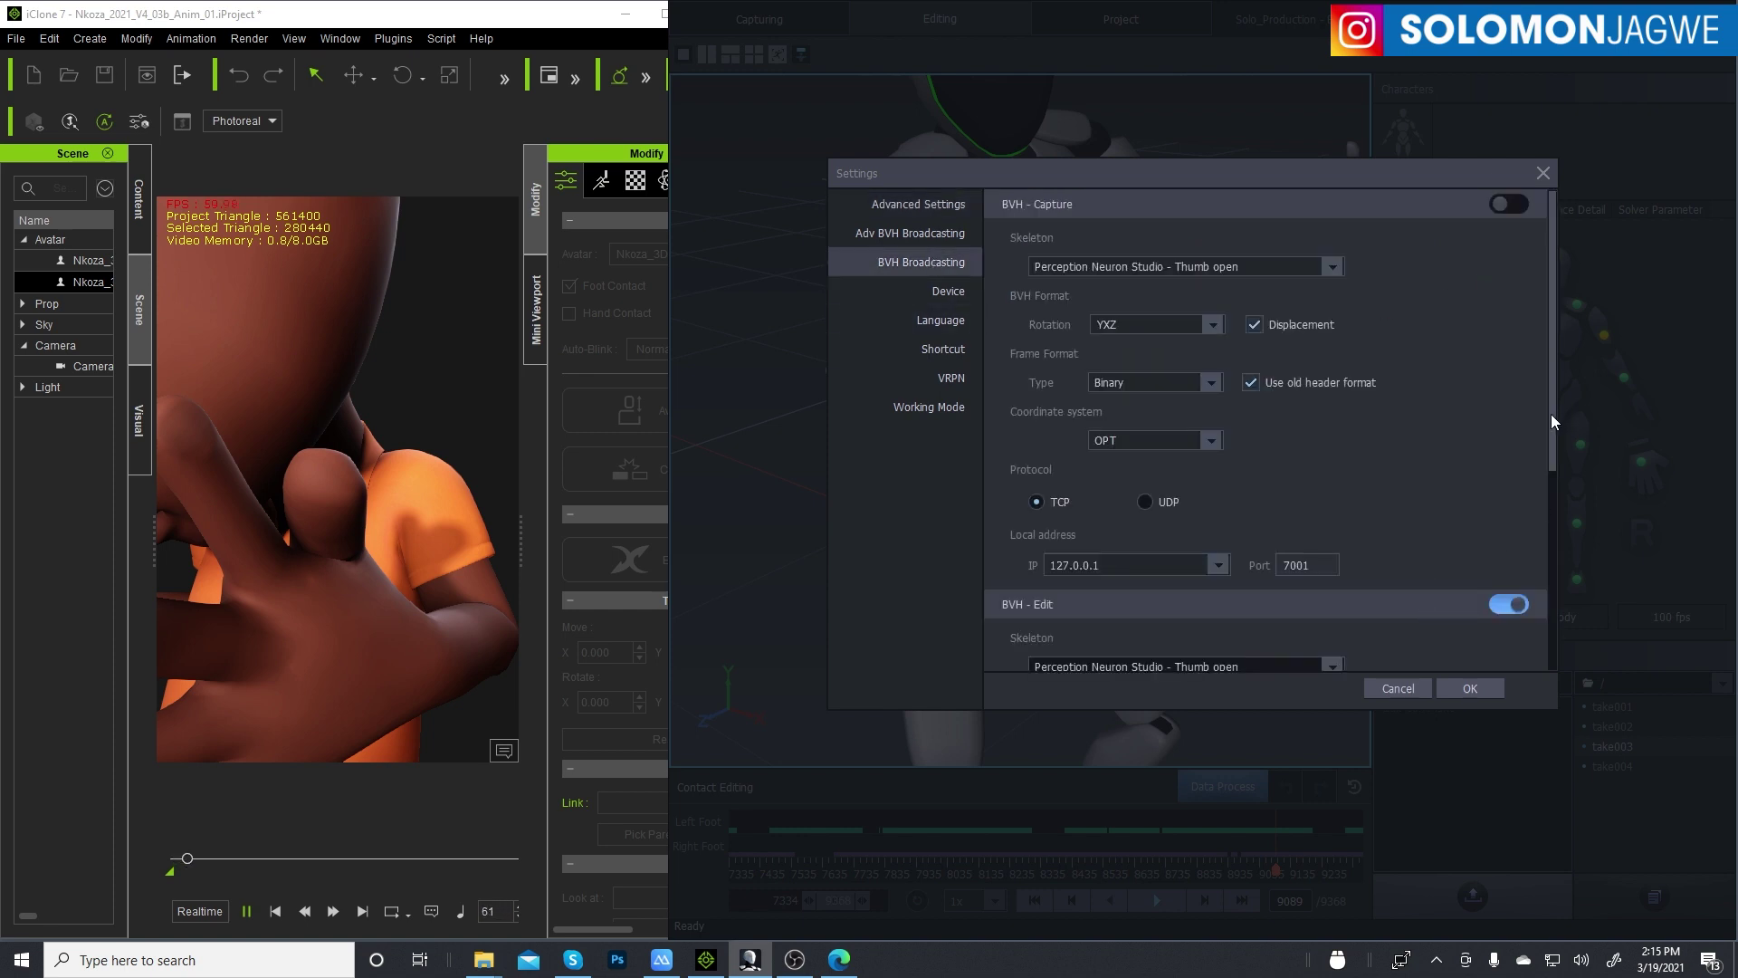
drag(1550, 414, 1551, 467)
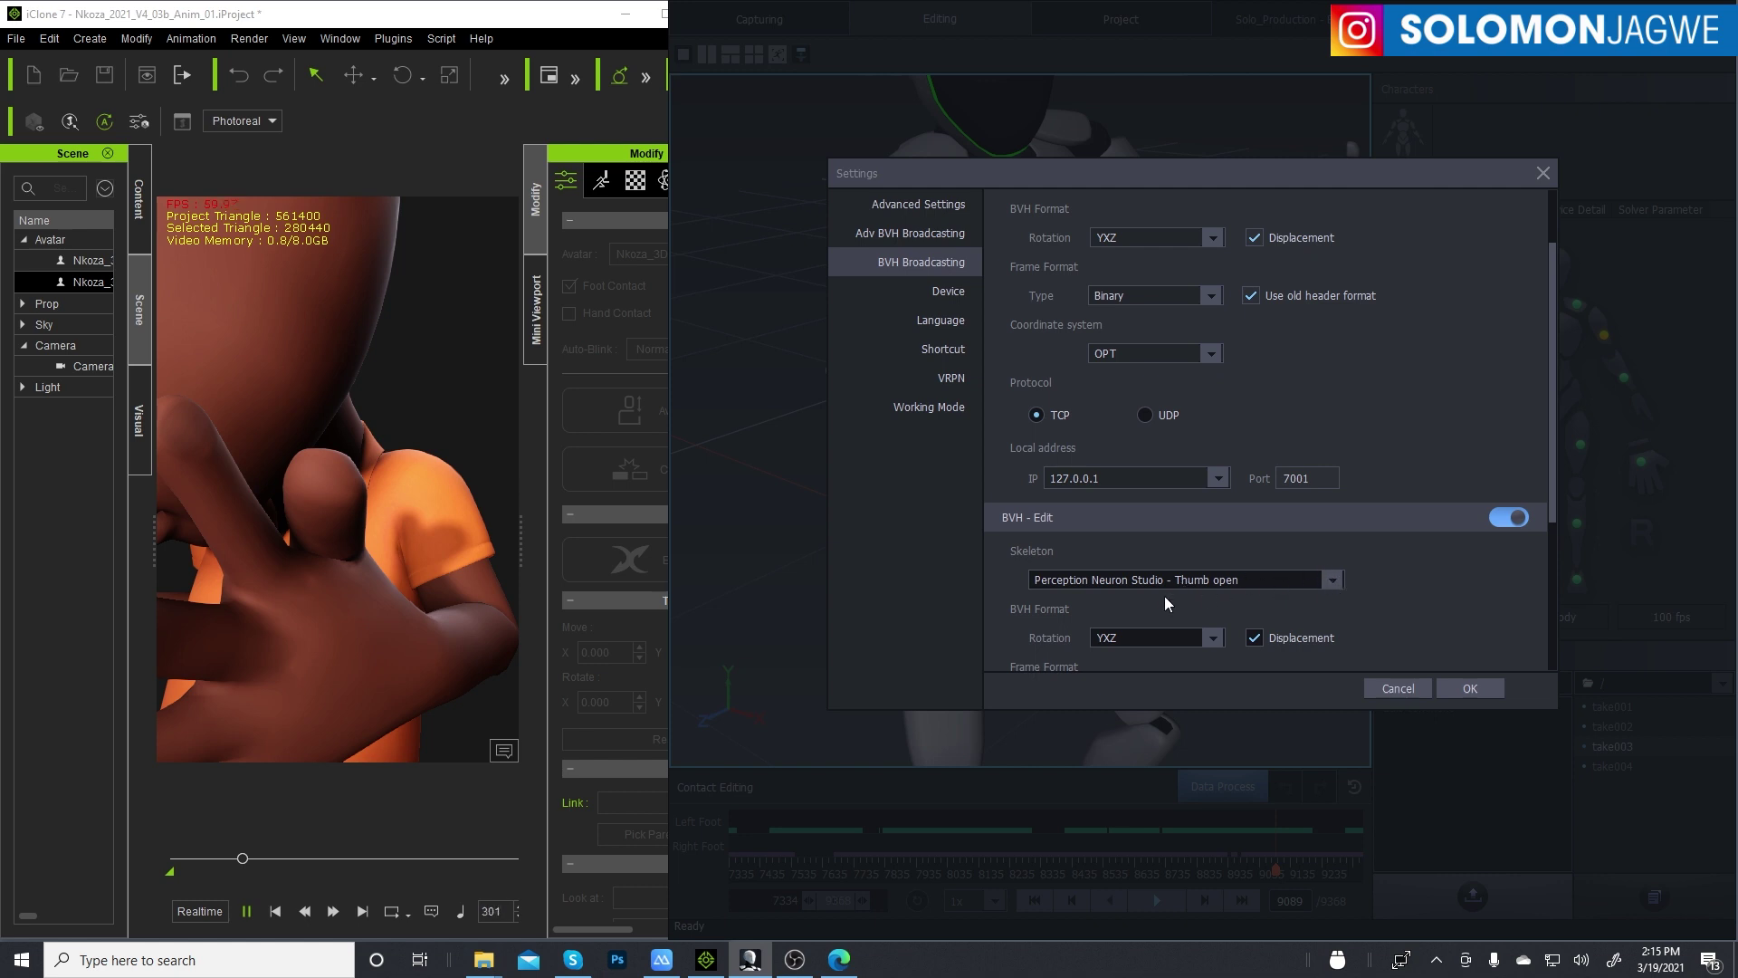
- Set the BVH - Edit skeleton to Perception Neuron Studio
click(1334, 581)
click(1334, 580)
click(1335, 581)
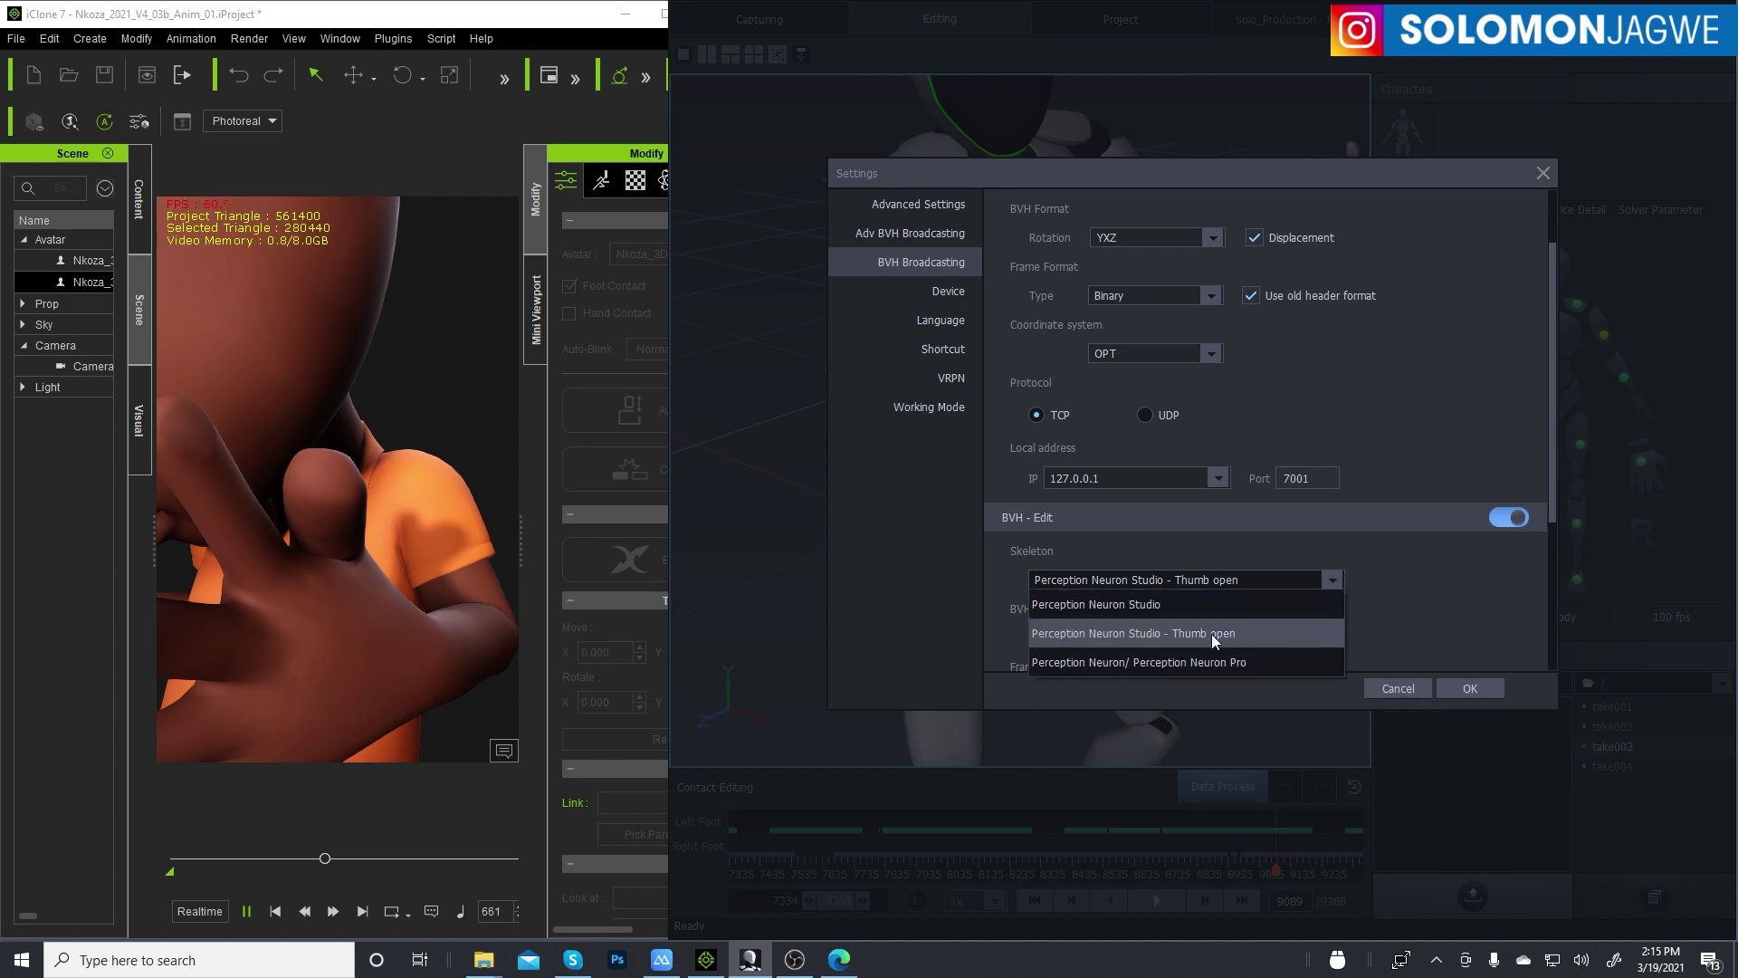
click(1119, 605)
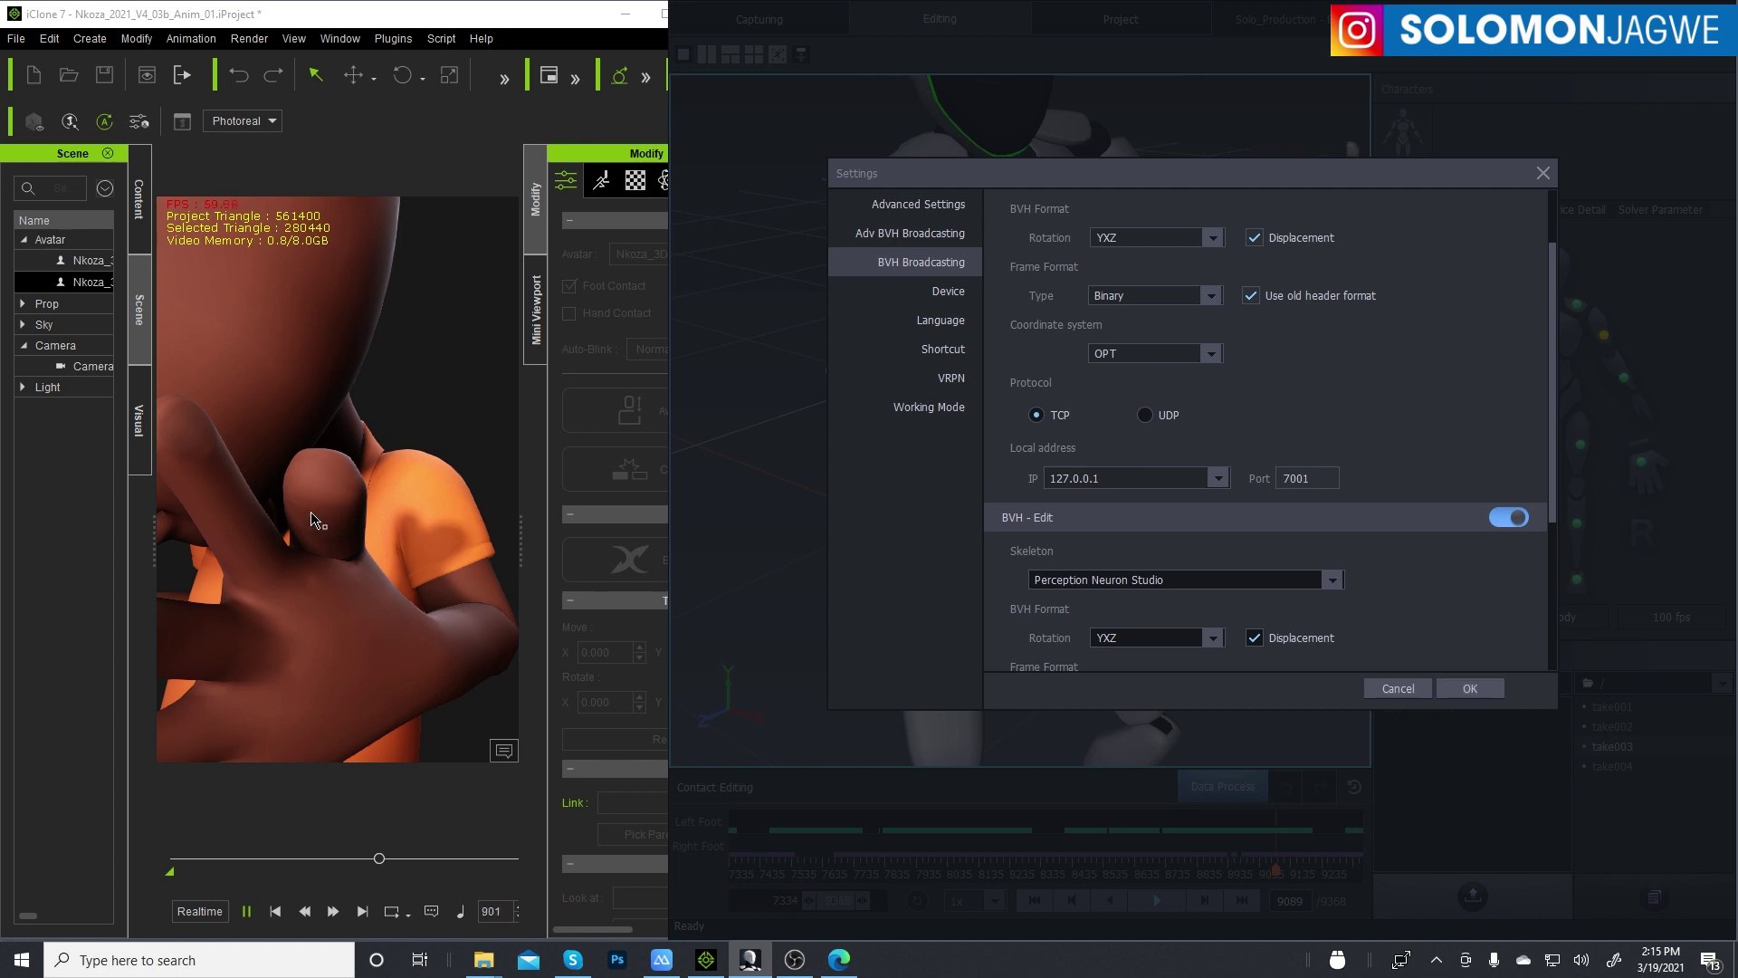
- Apply the settings, resume take003 playback, and watch Nkoza mirror it in iClone
click(1470, 688)
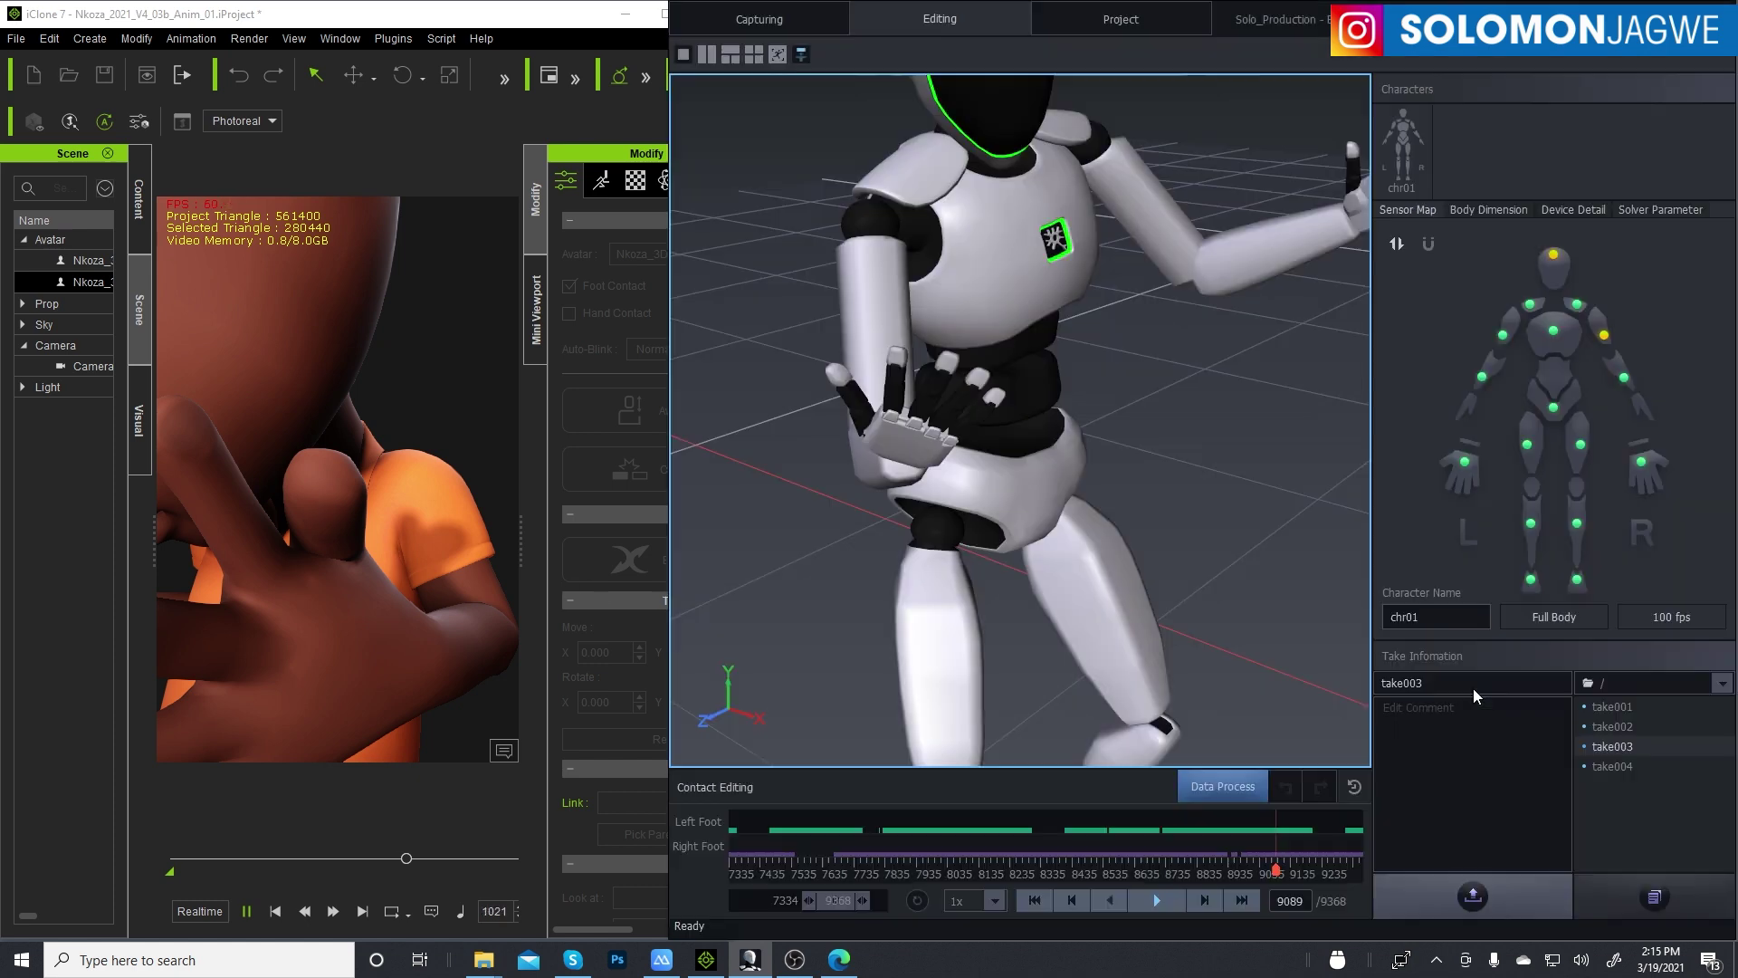
click(1164, 901)
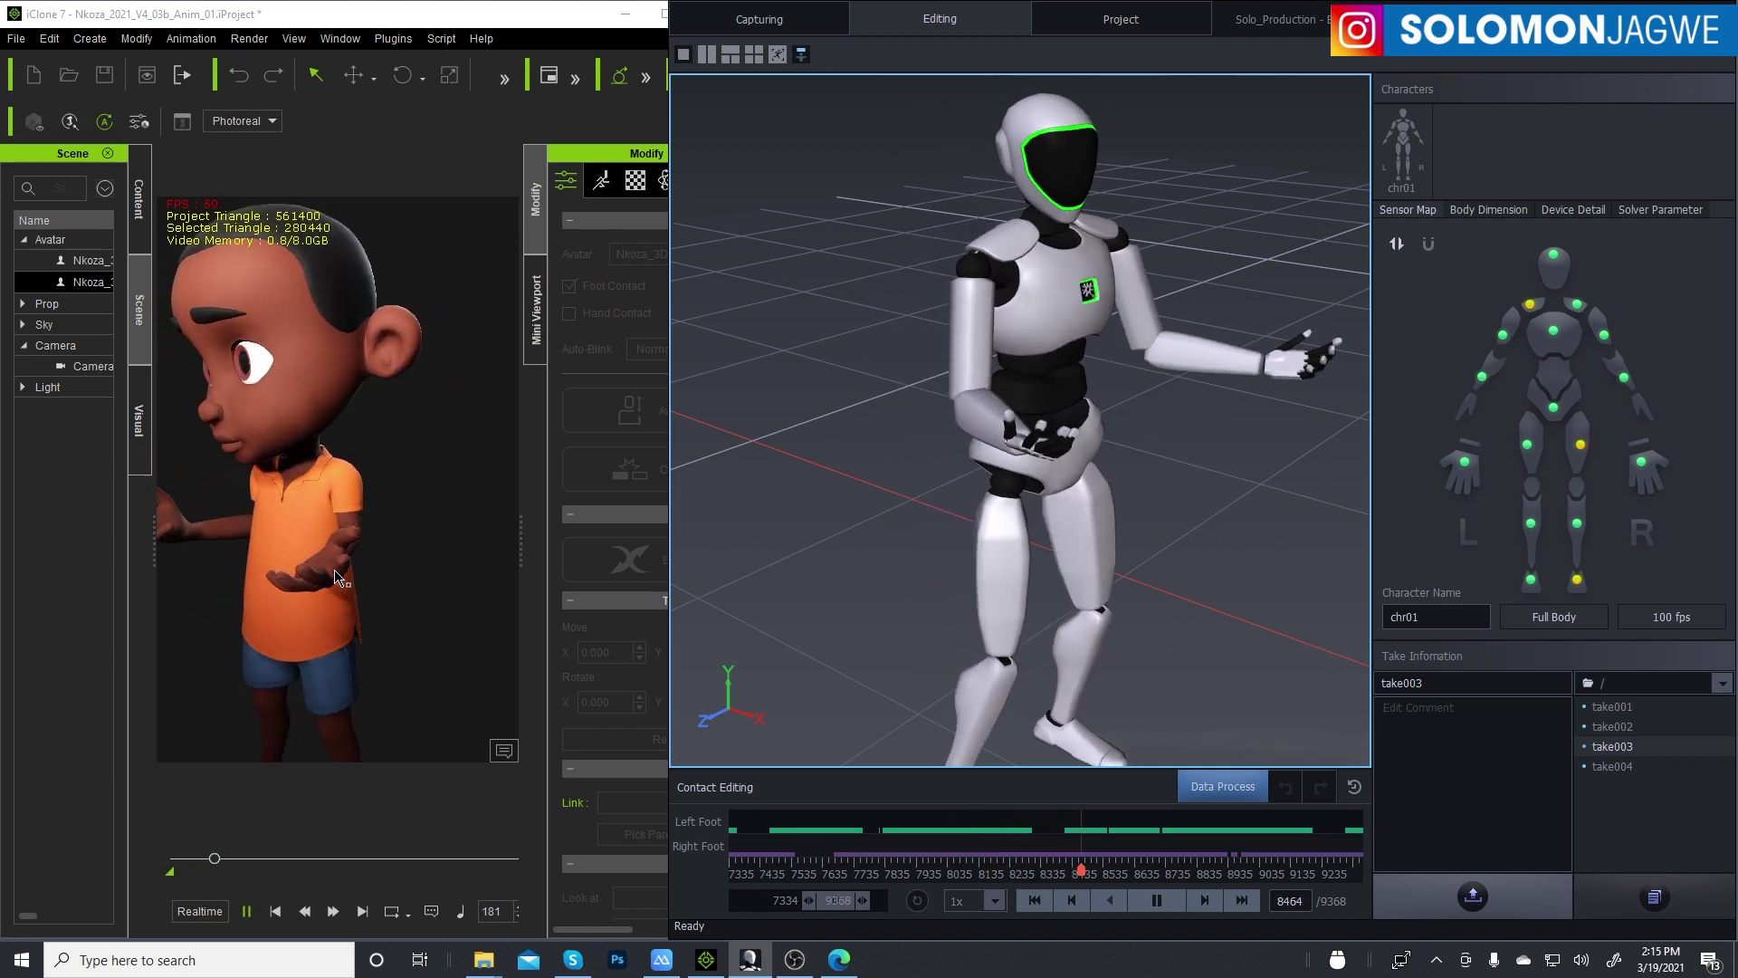
click(387, 555)
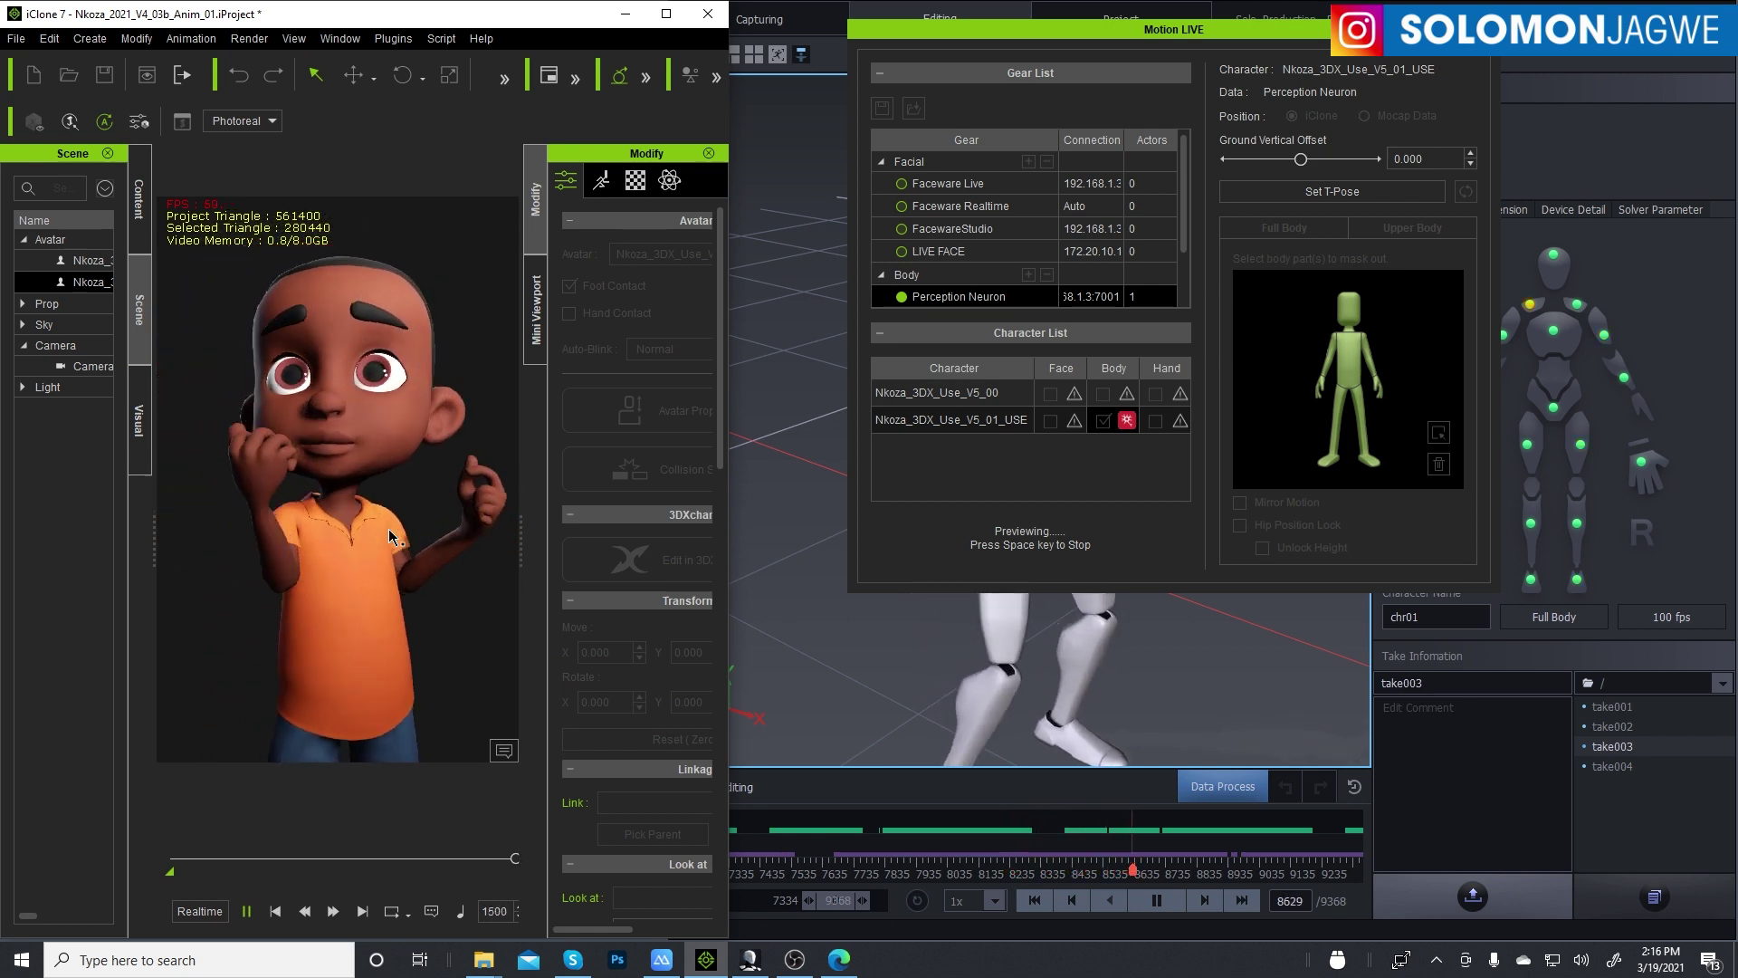
scroll(388, 528, down, 5)
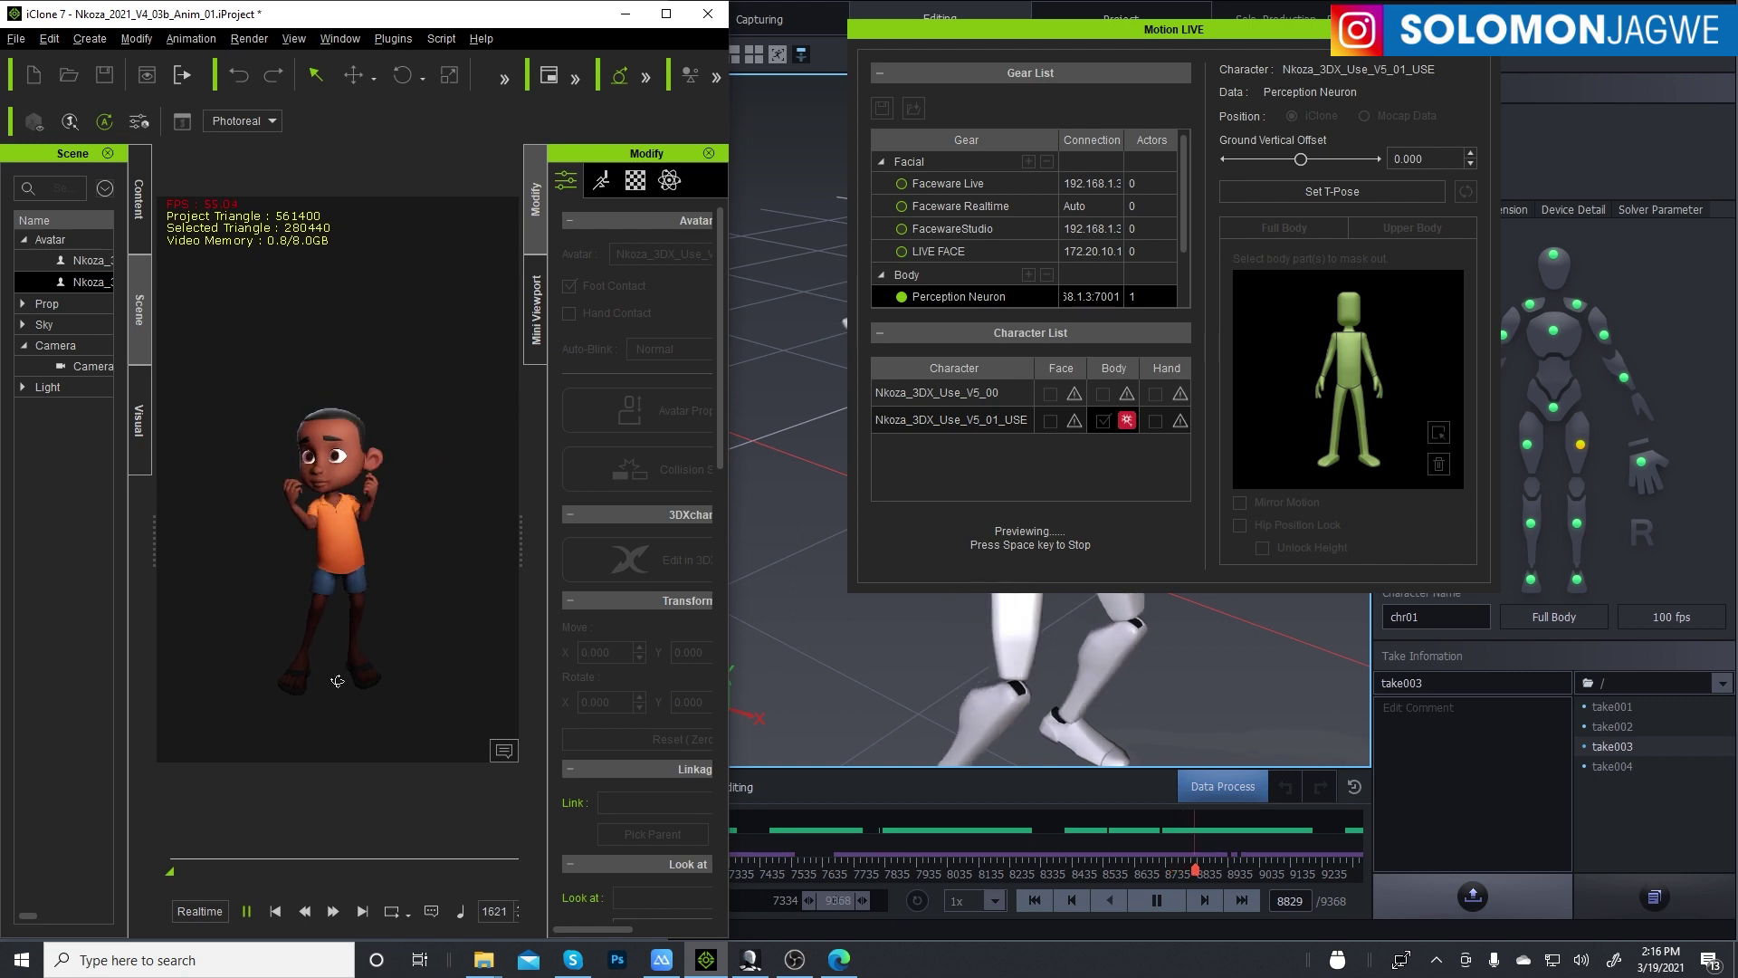
scroll(346, 569, up, 5)
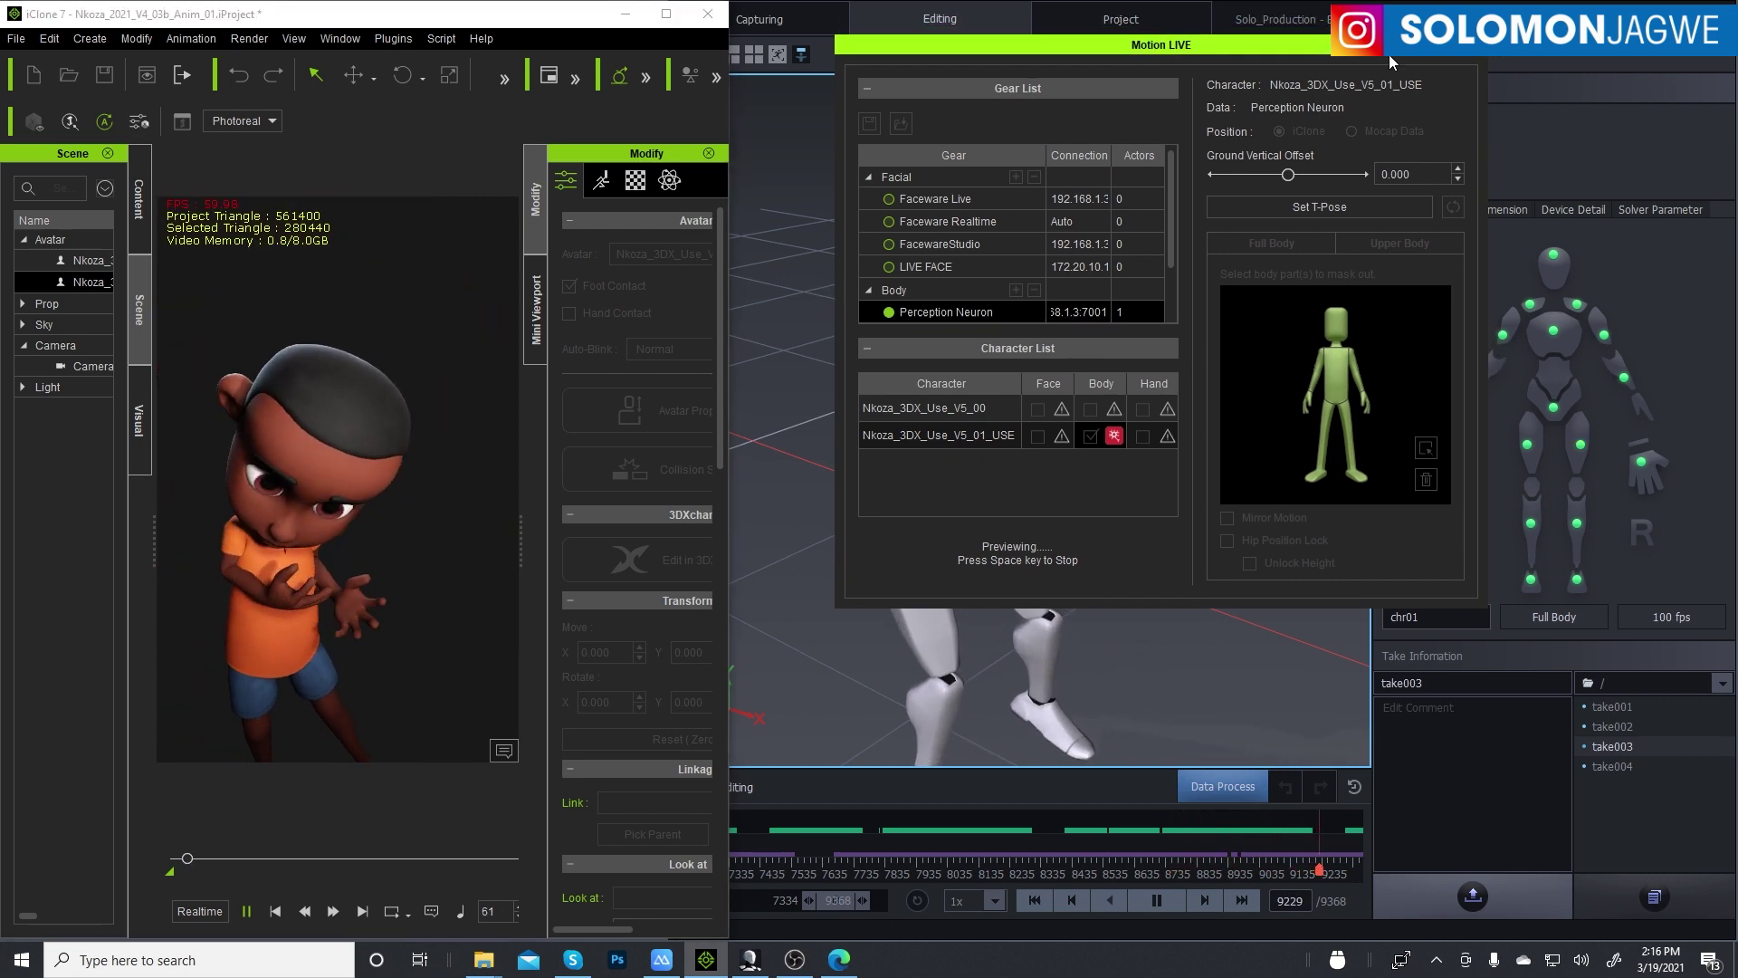
drag(1409, 29, 1043, 600)
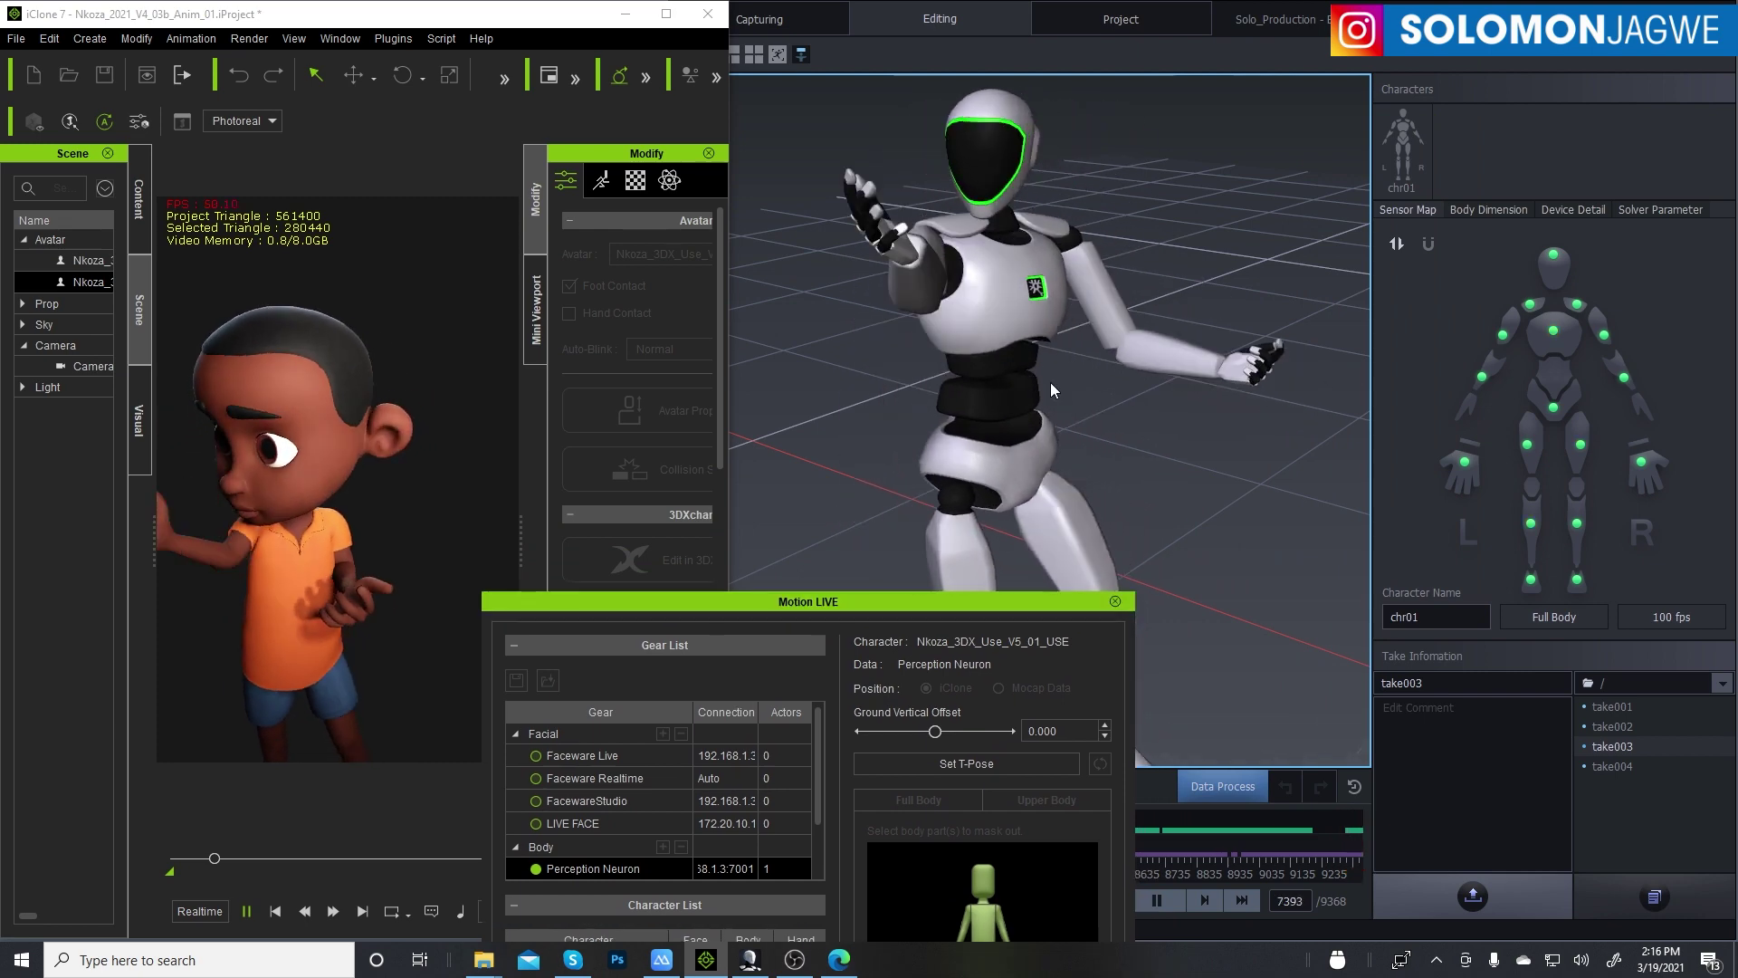
scroll(374, 510, down, 5)
scroll(374, 510, up, 3)
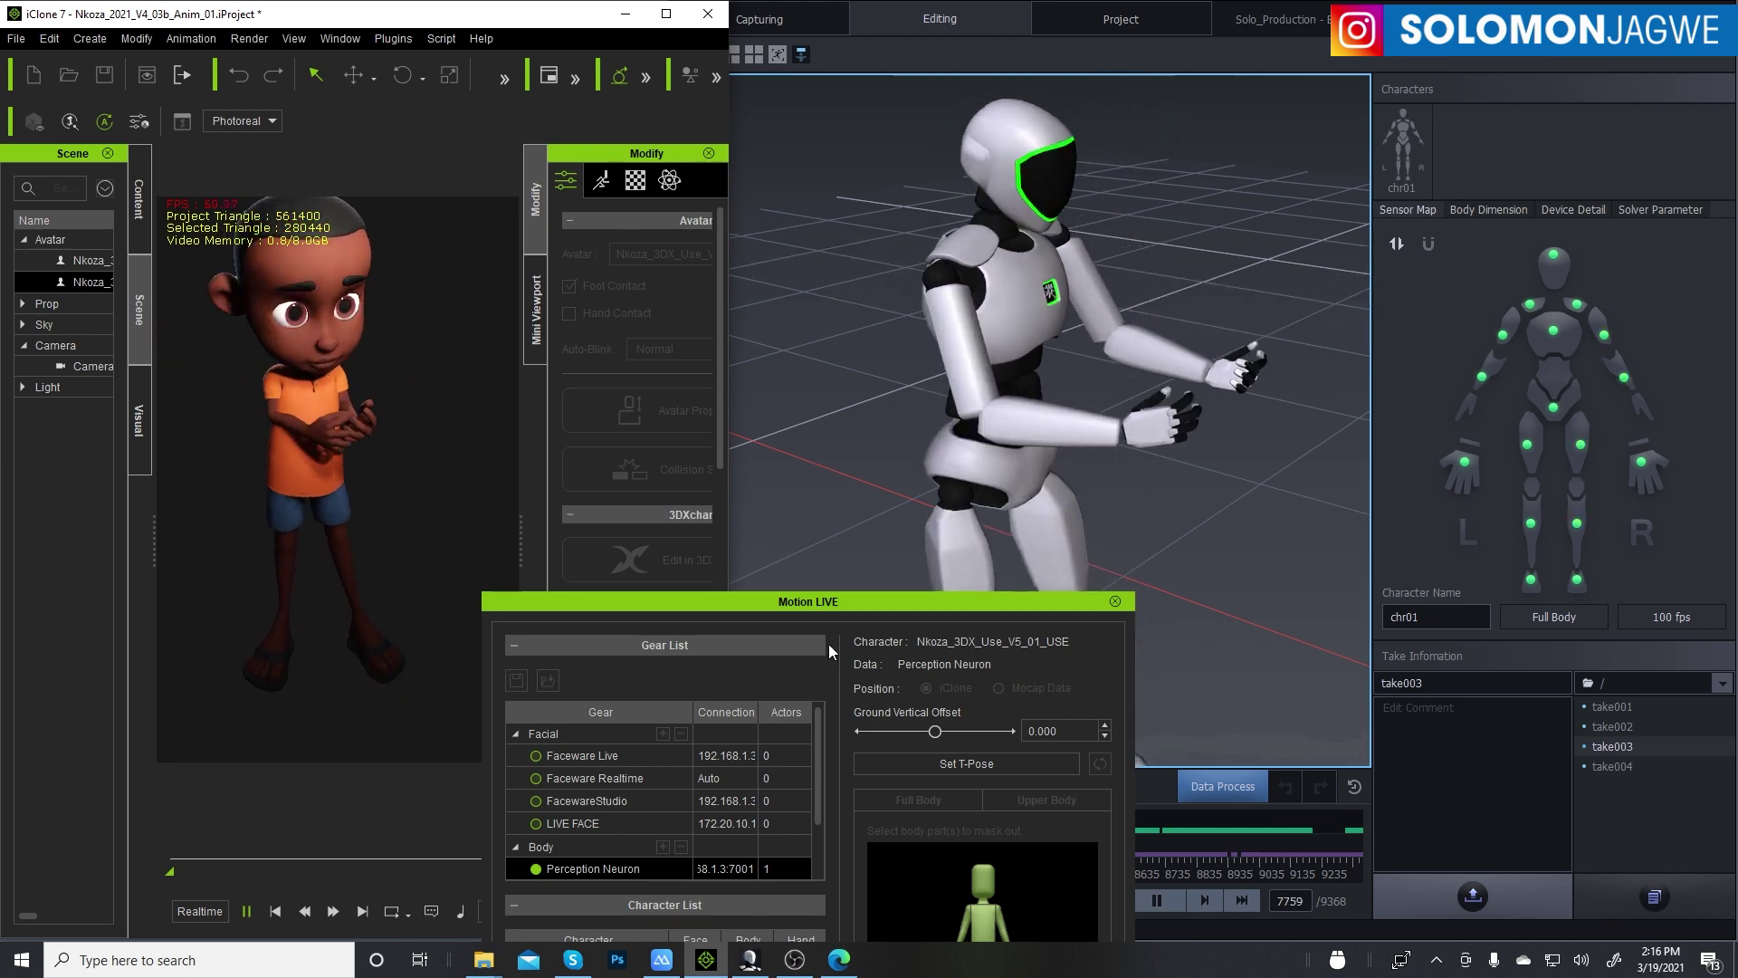
drag(820, 603, 1350, 349)
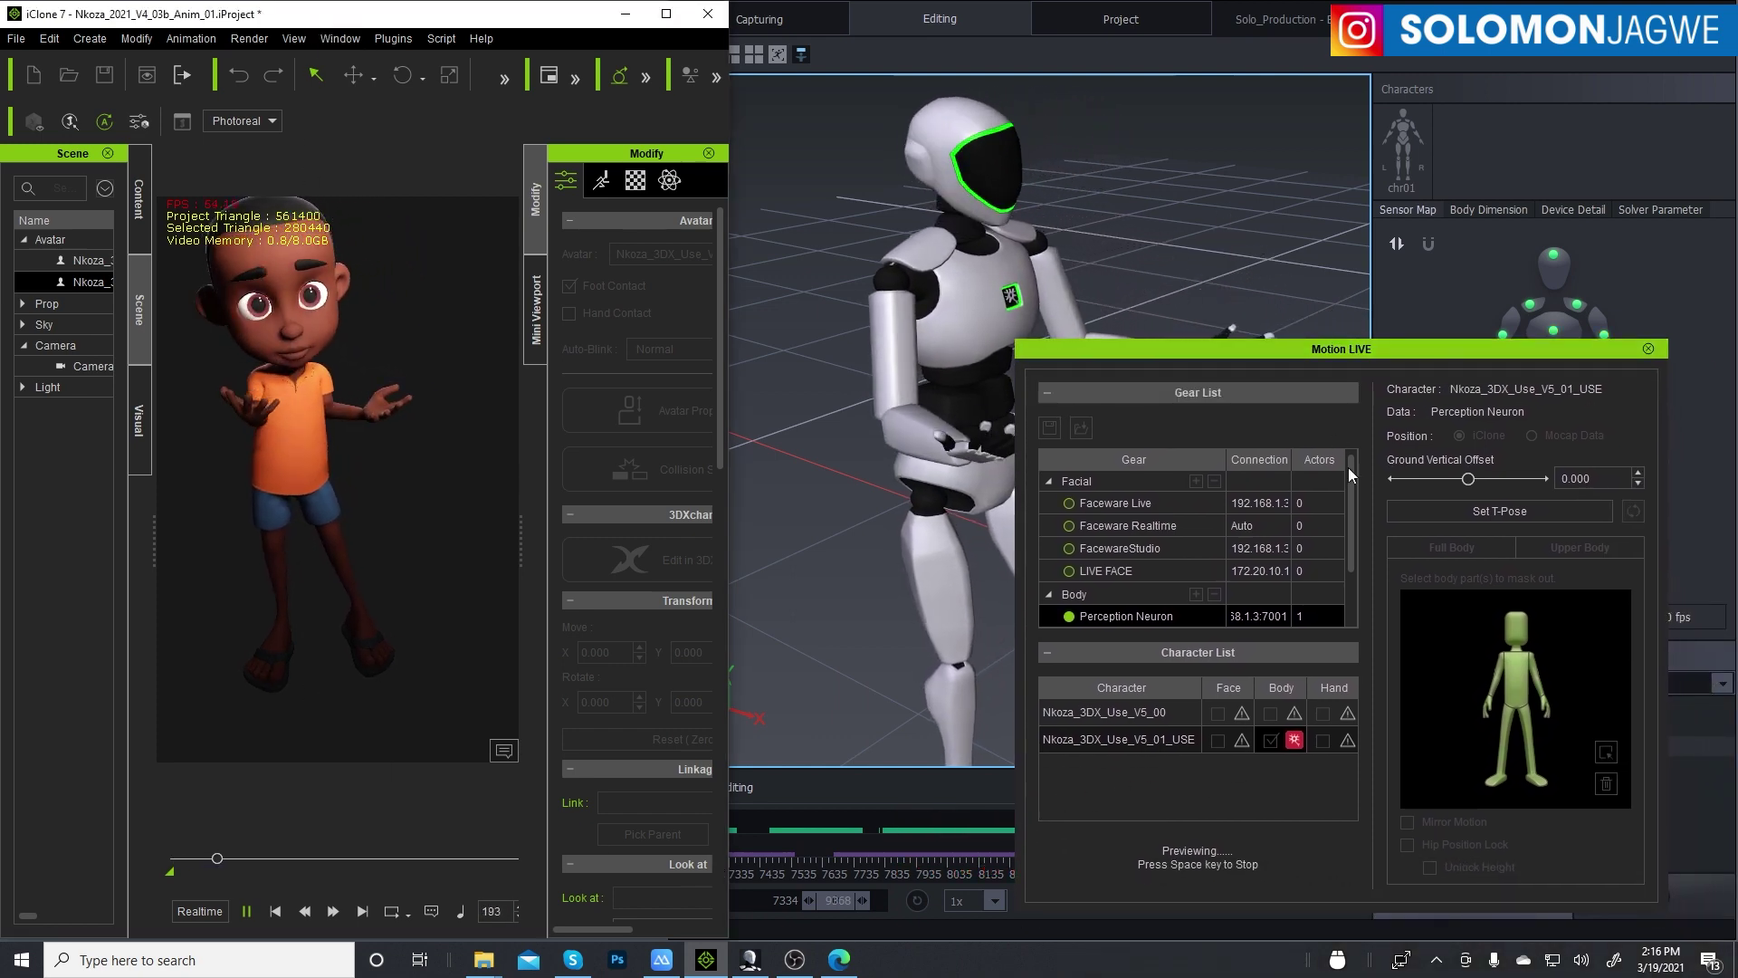
drag(1289, 346, 1199, 133)
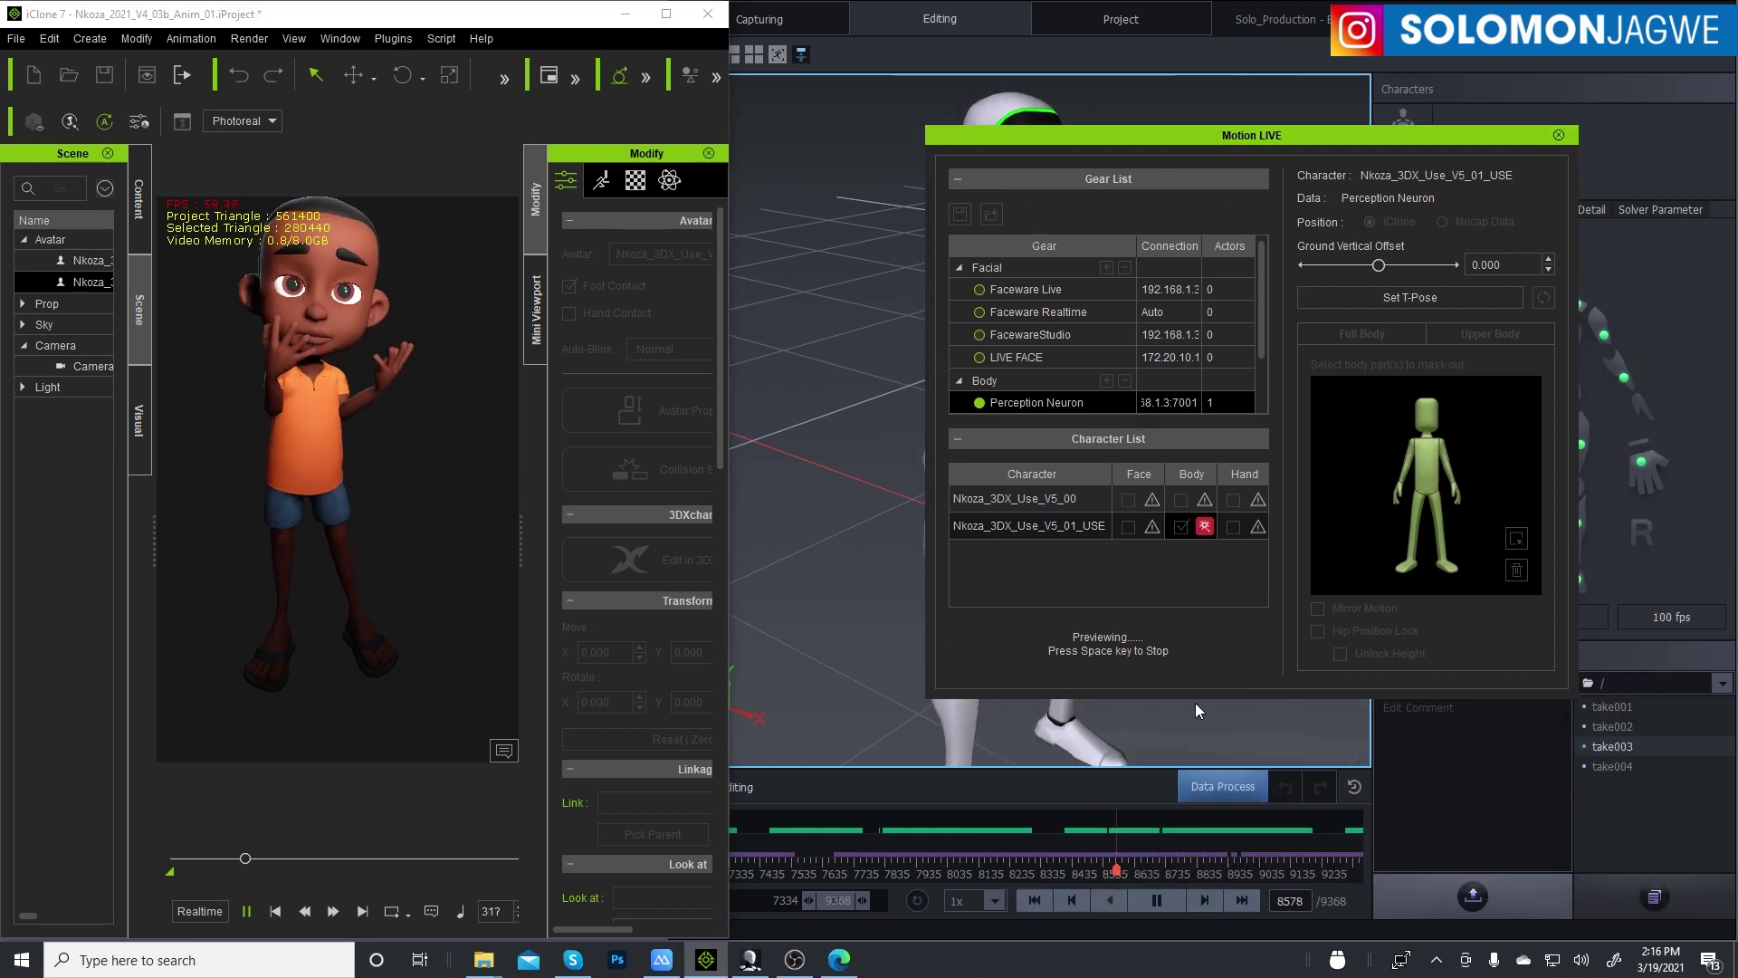
- Stop the live preview, then record a Perception Neuron mocap take onto Nkoza through Motion LIVE
key(space)
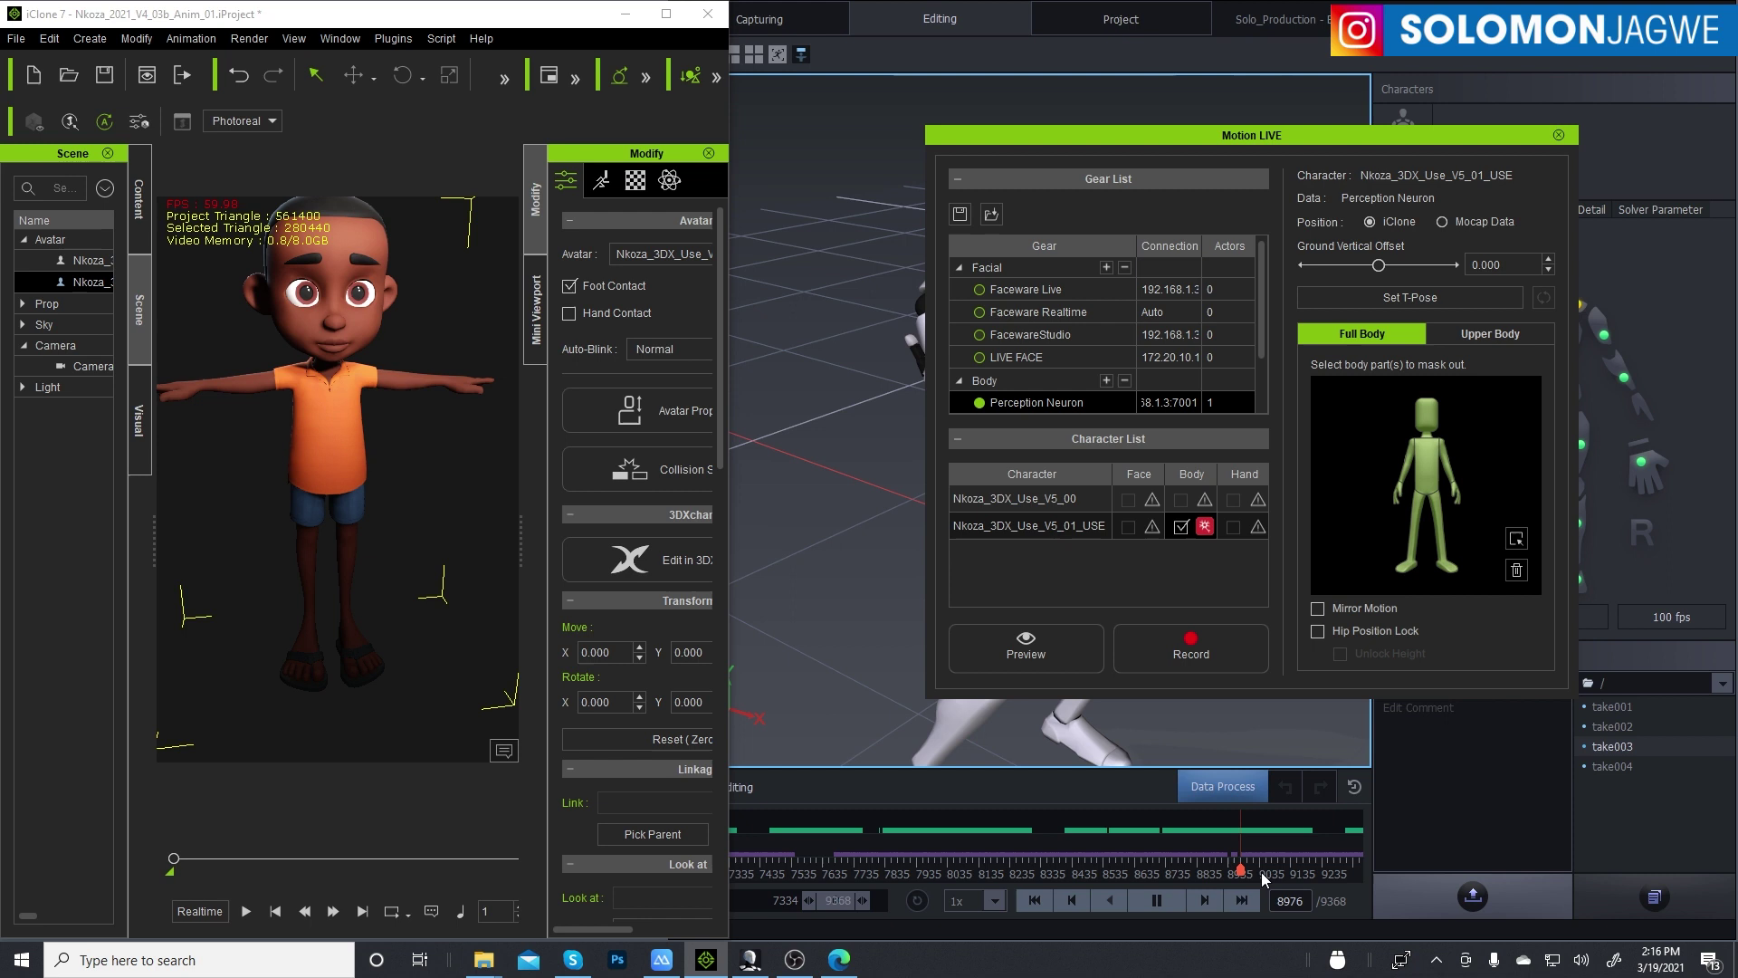
click(1191, 648)
key(space)
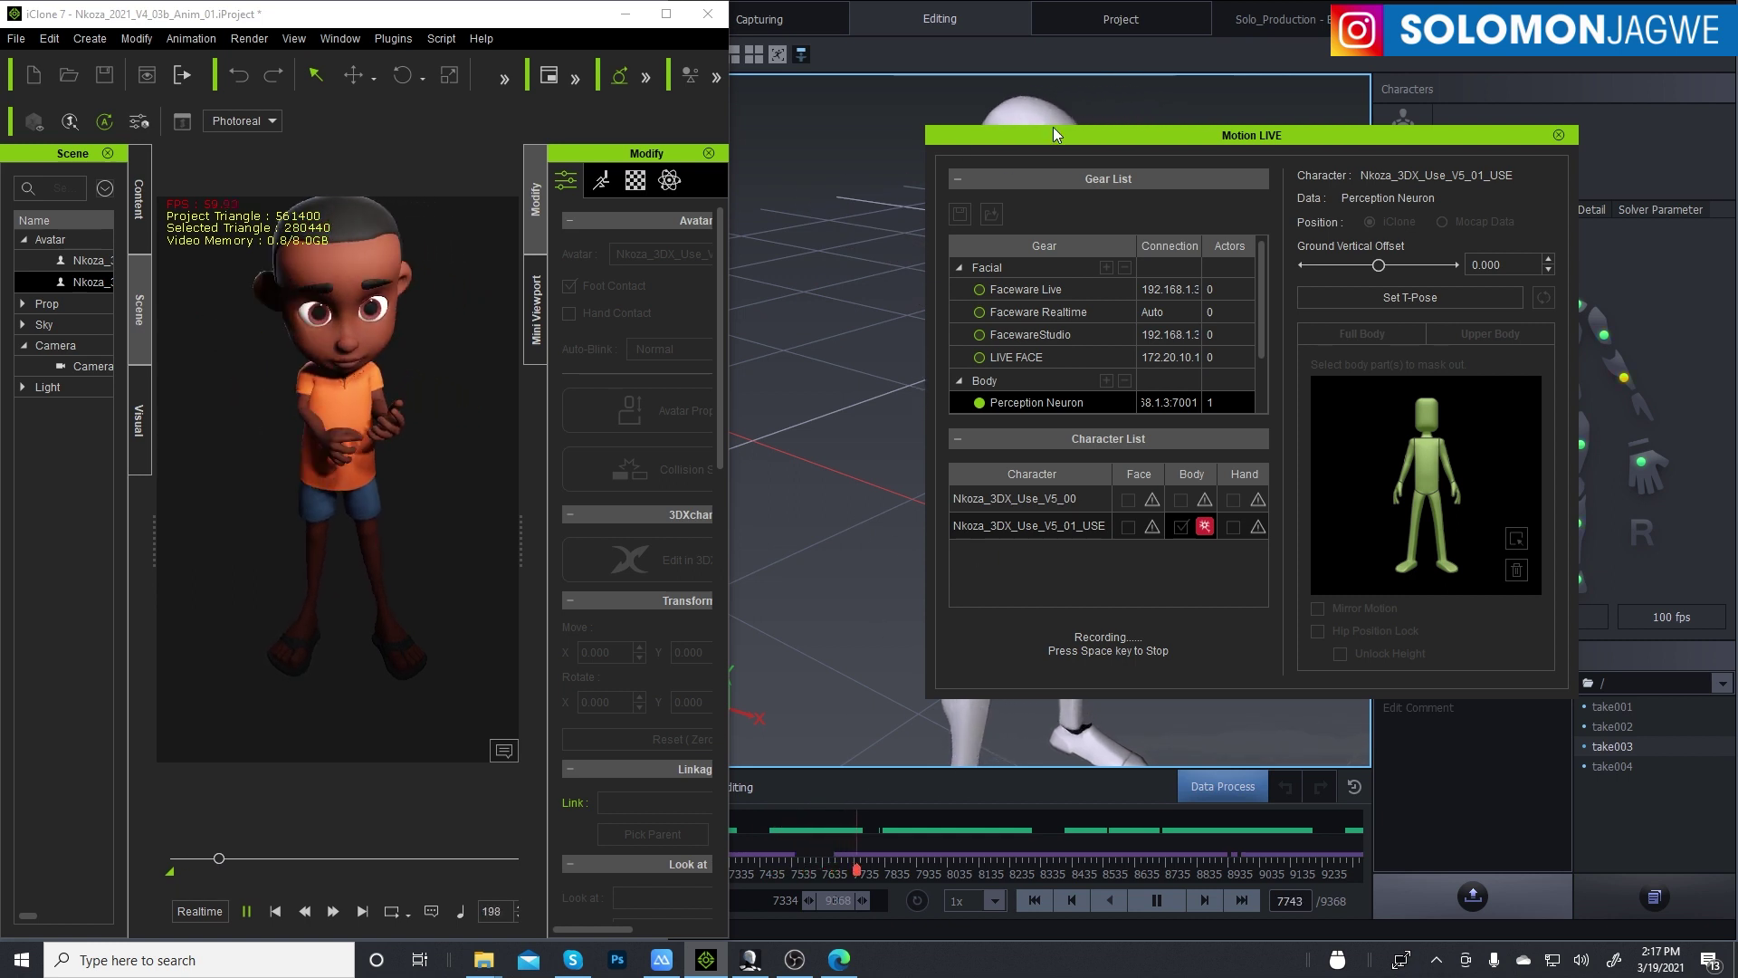
drag(1053, 134, 1262, 333)
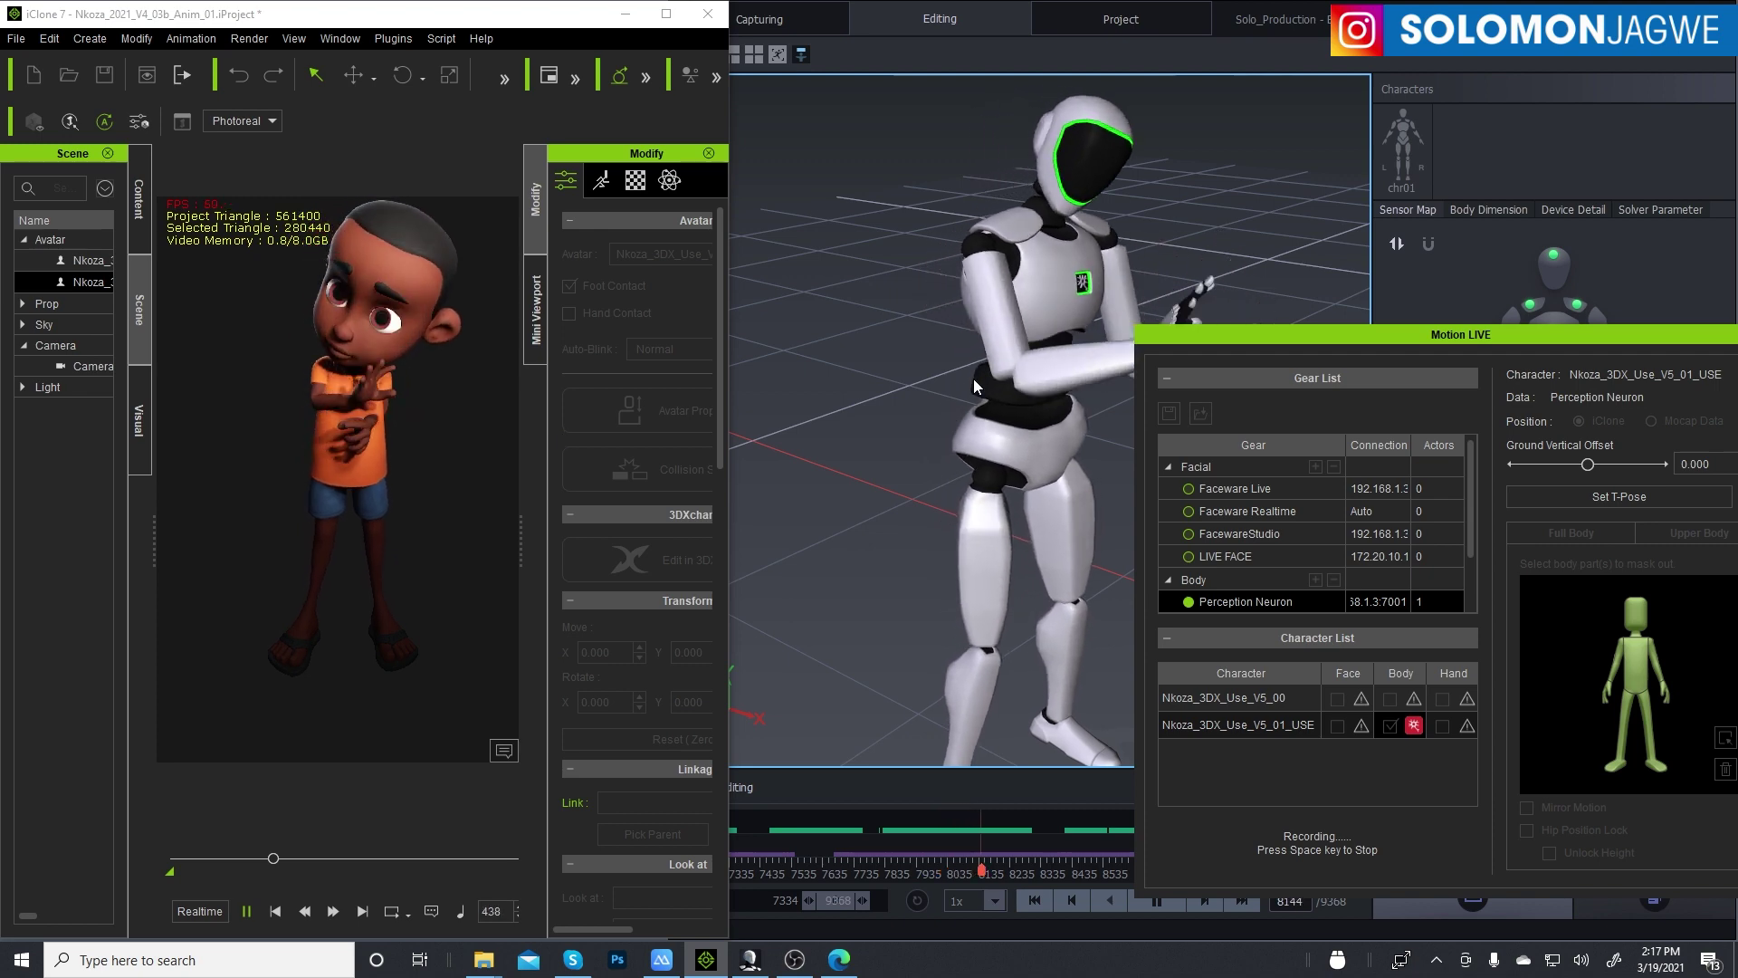
drag(1355, 334, 1264, 81)
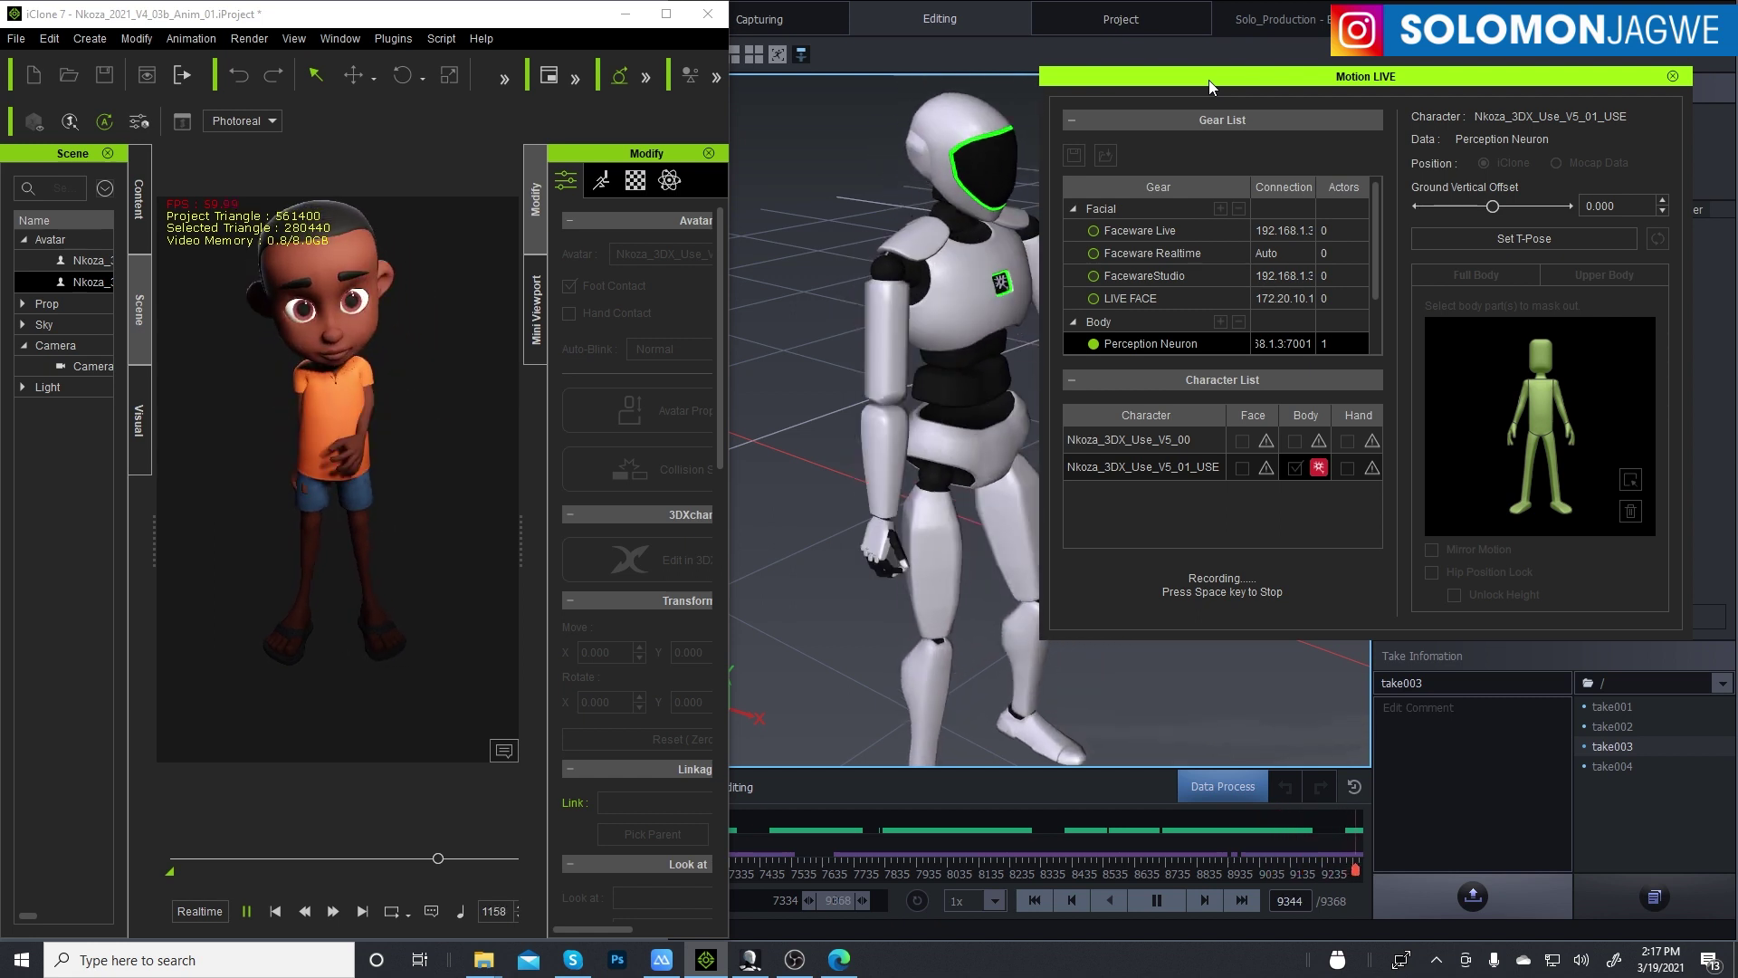
key(space)
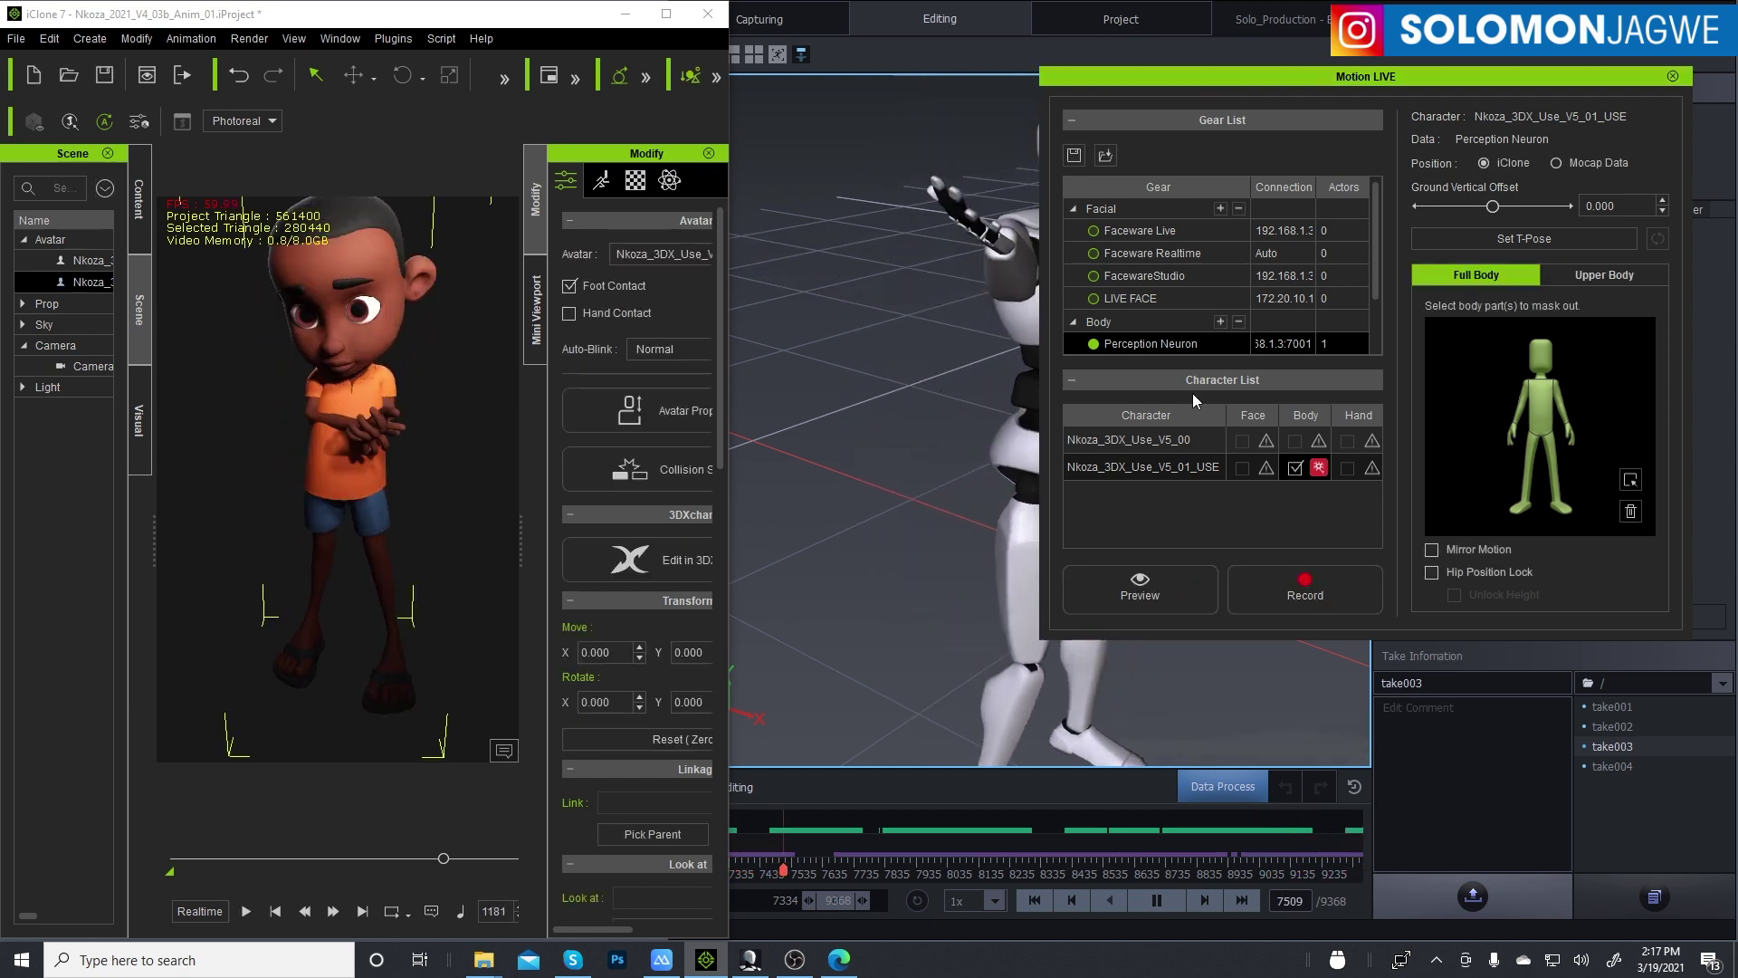
- Pause take003 at frame 7724 and orbit Axis Studio's view to face the robot
click(1160, 902)
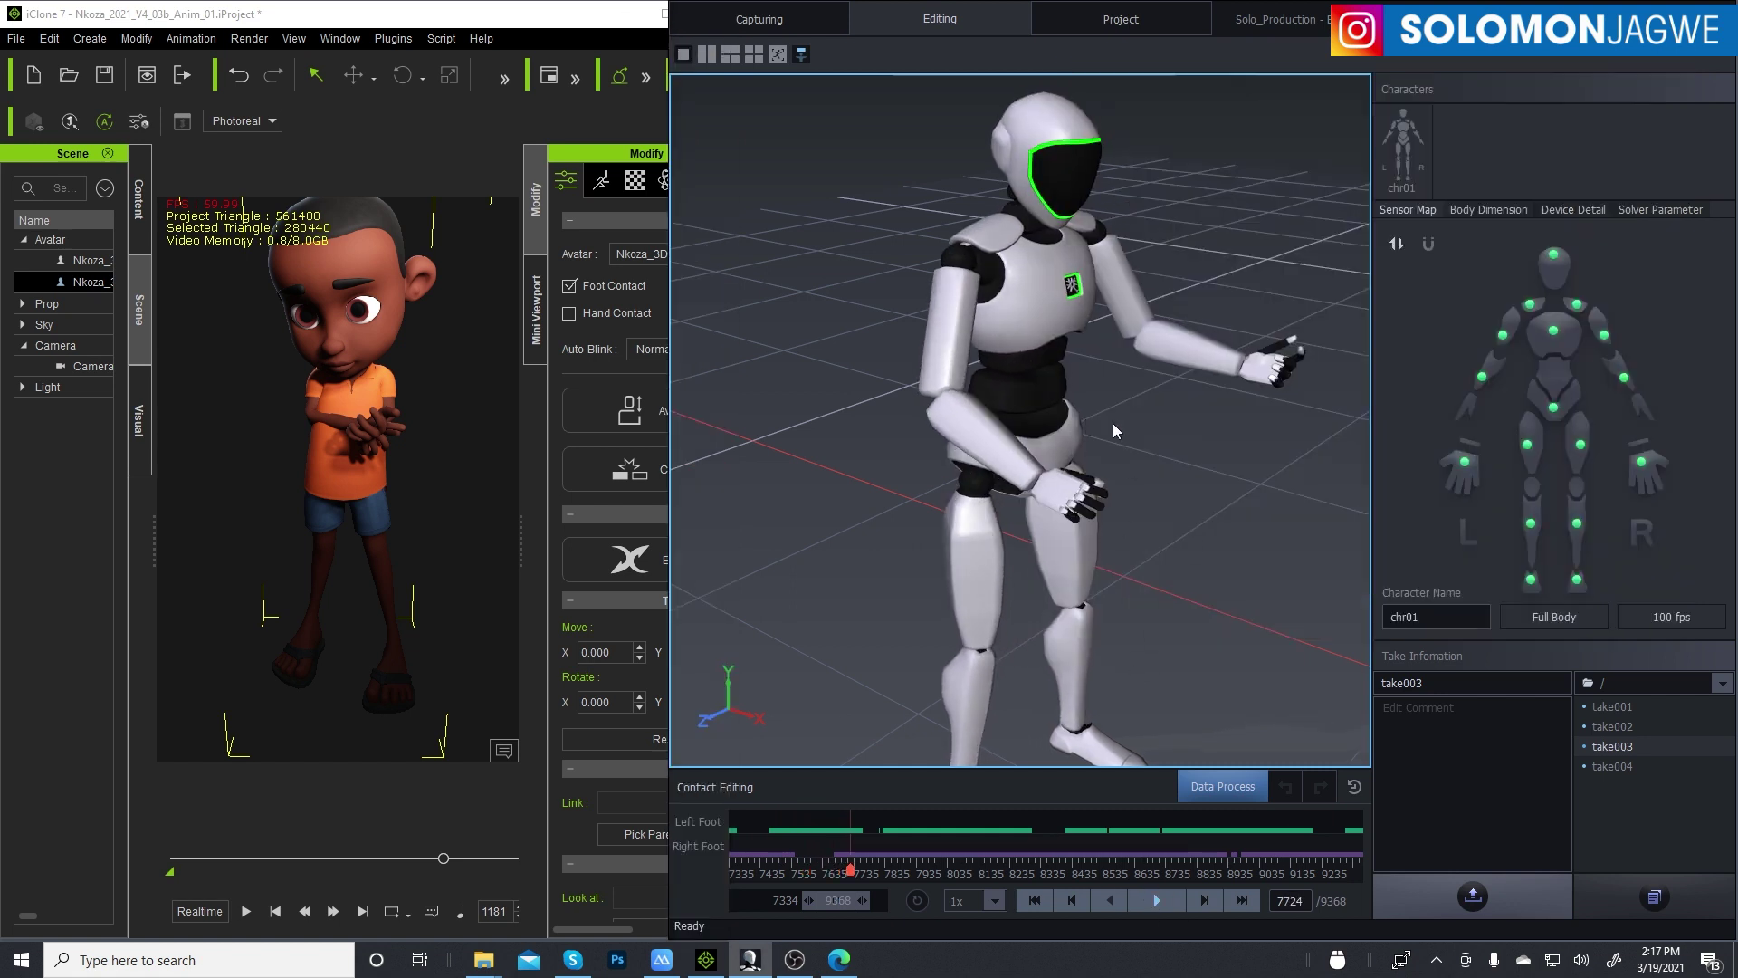
right_click(958, 541)
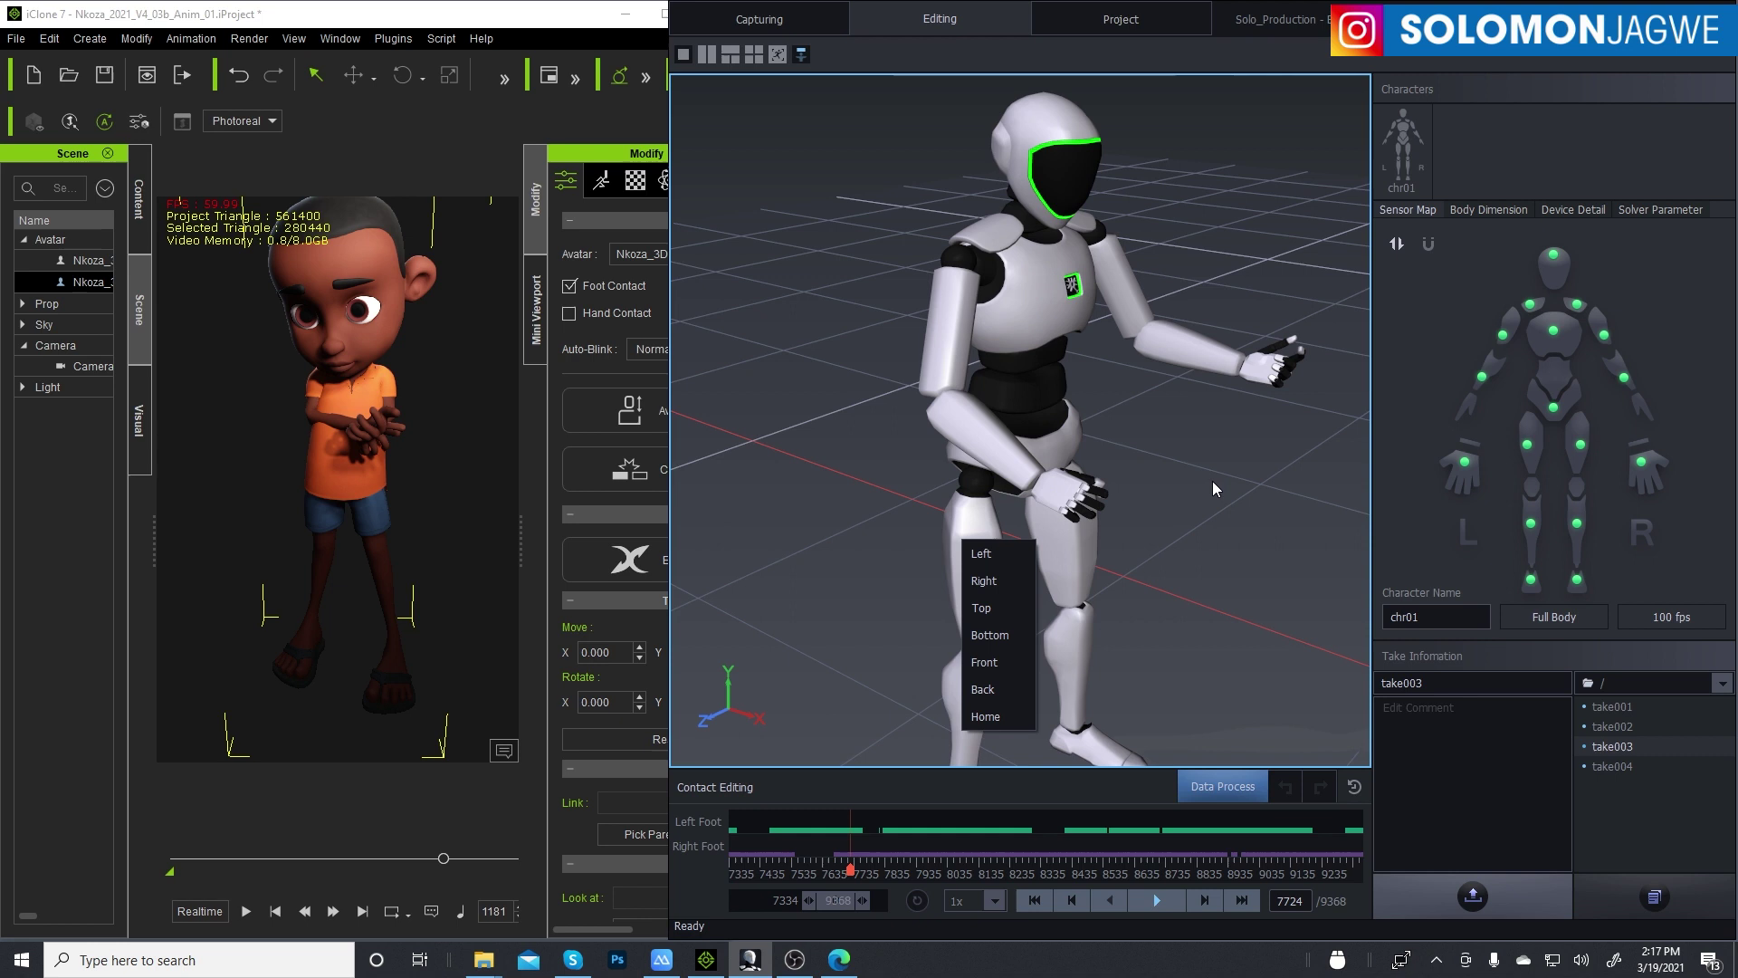
click(1204, 482)
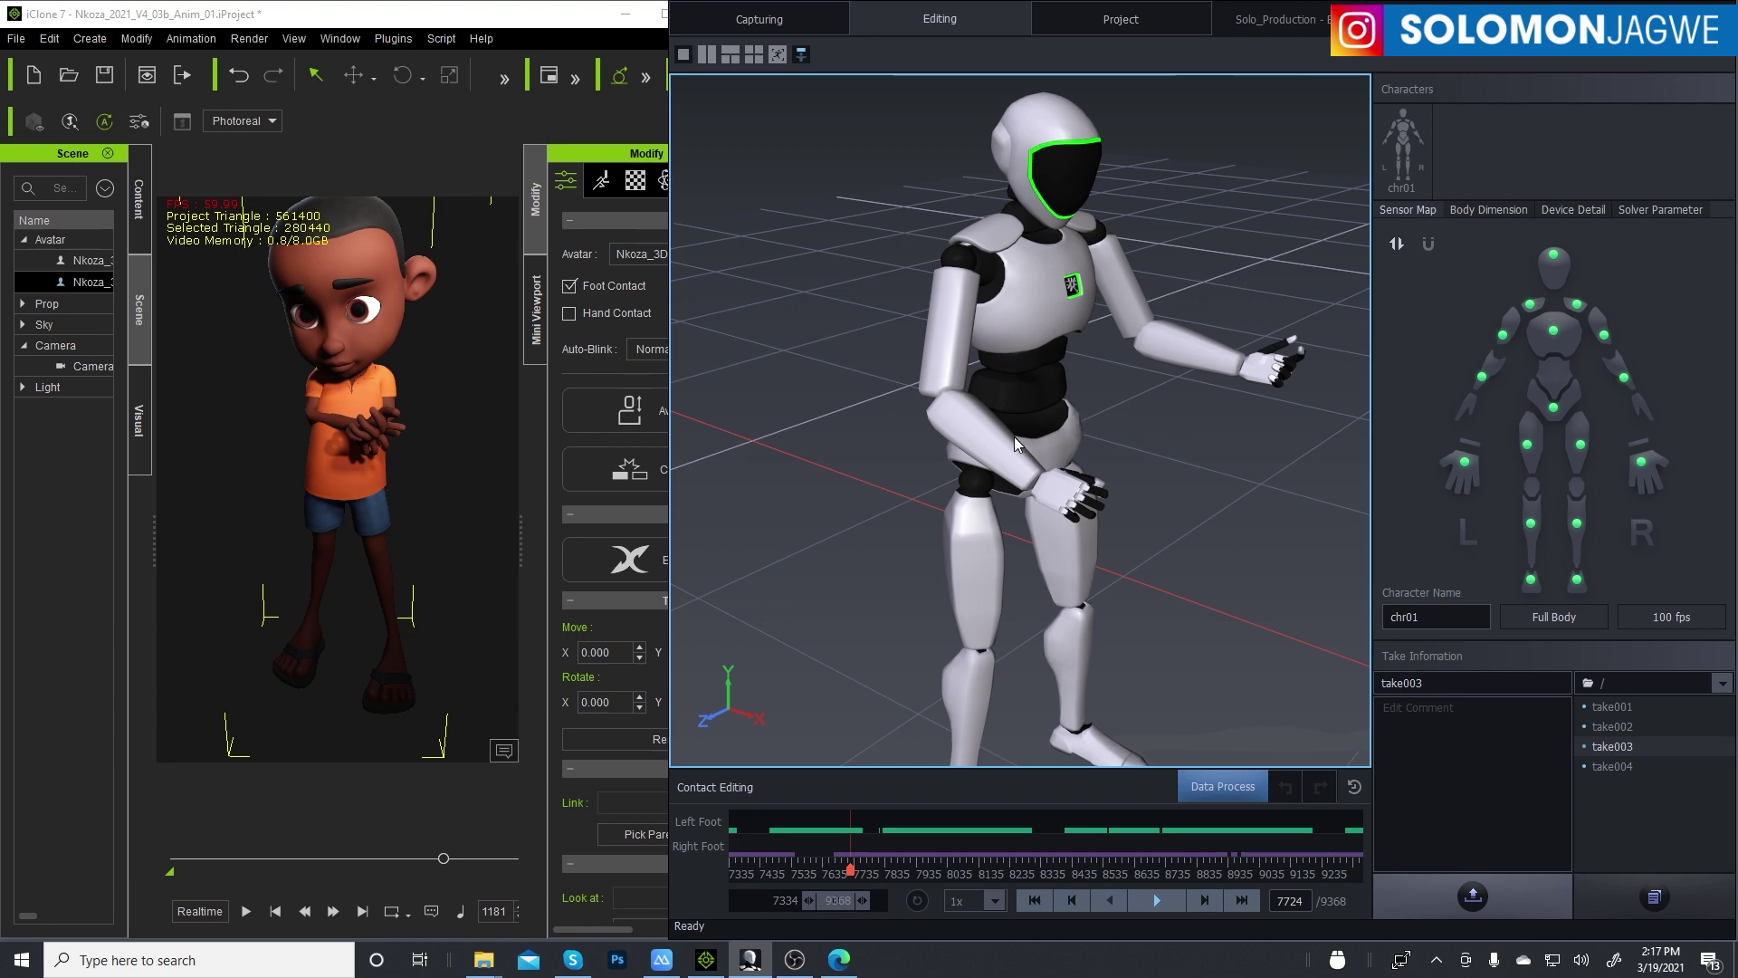
drag(1014, 437, 1001, 346)
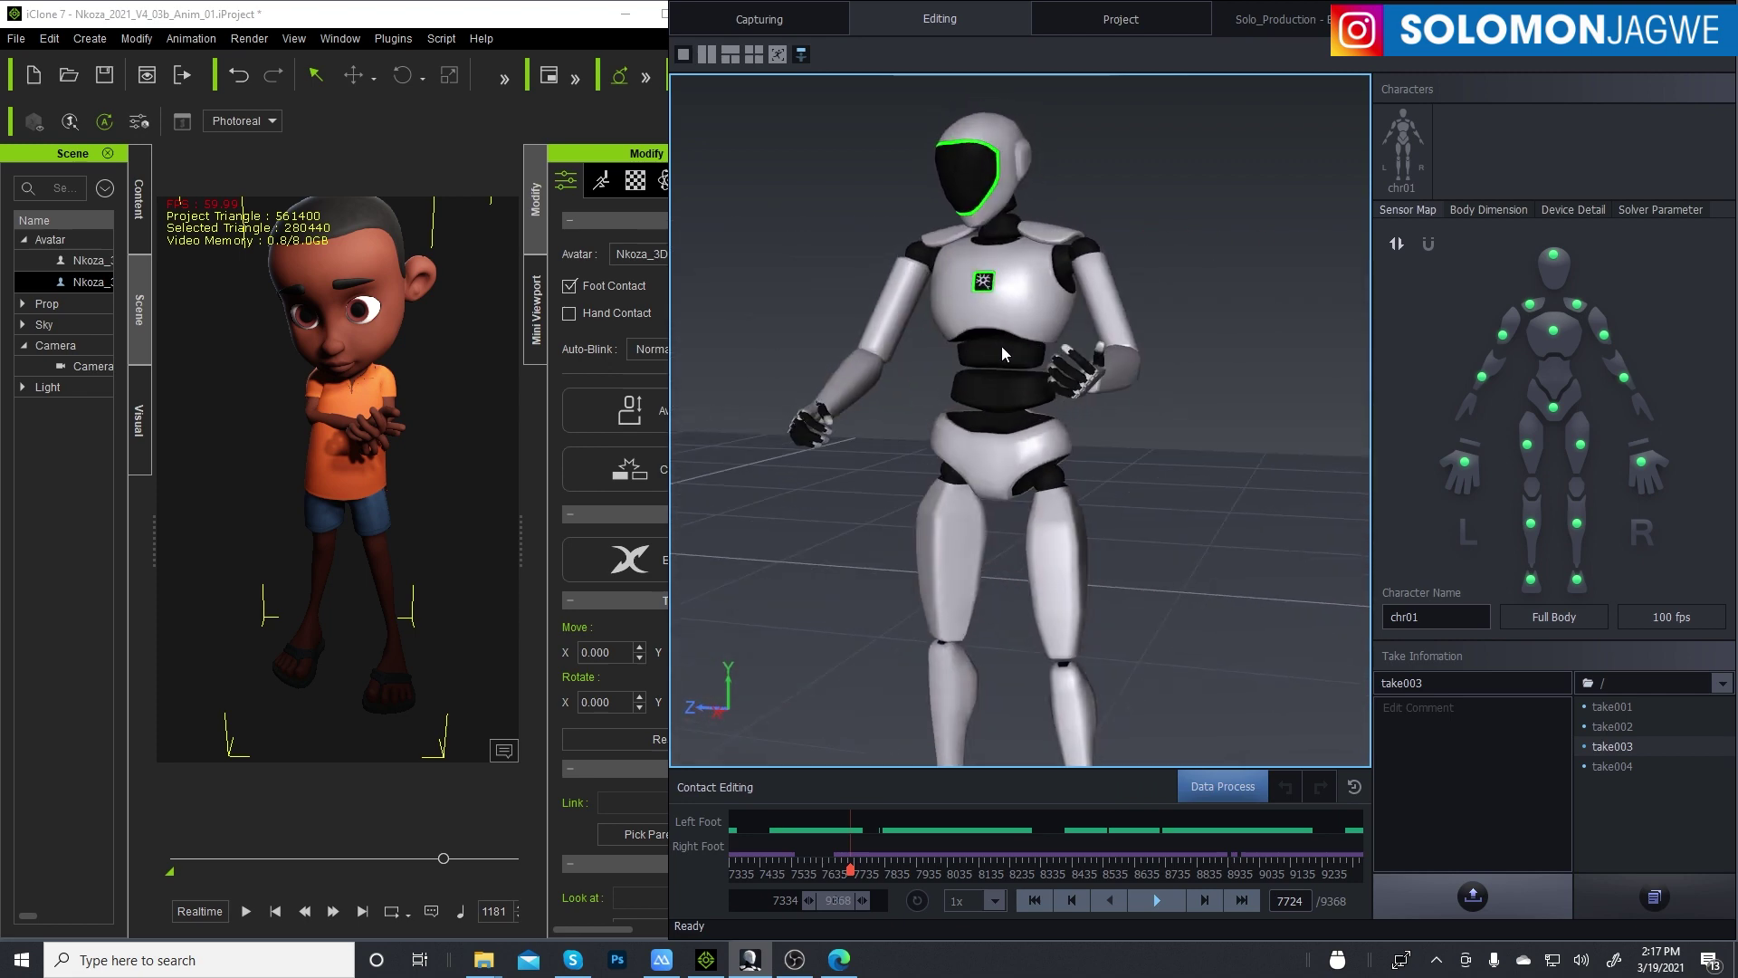
- Bring iClone 7 to the front, maximize it and show the timeline
click(526, 19)
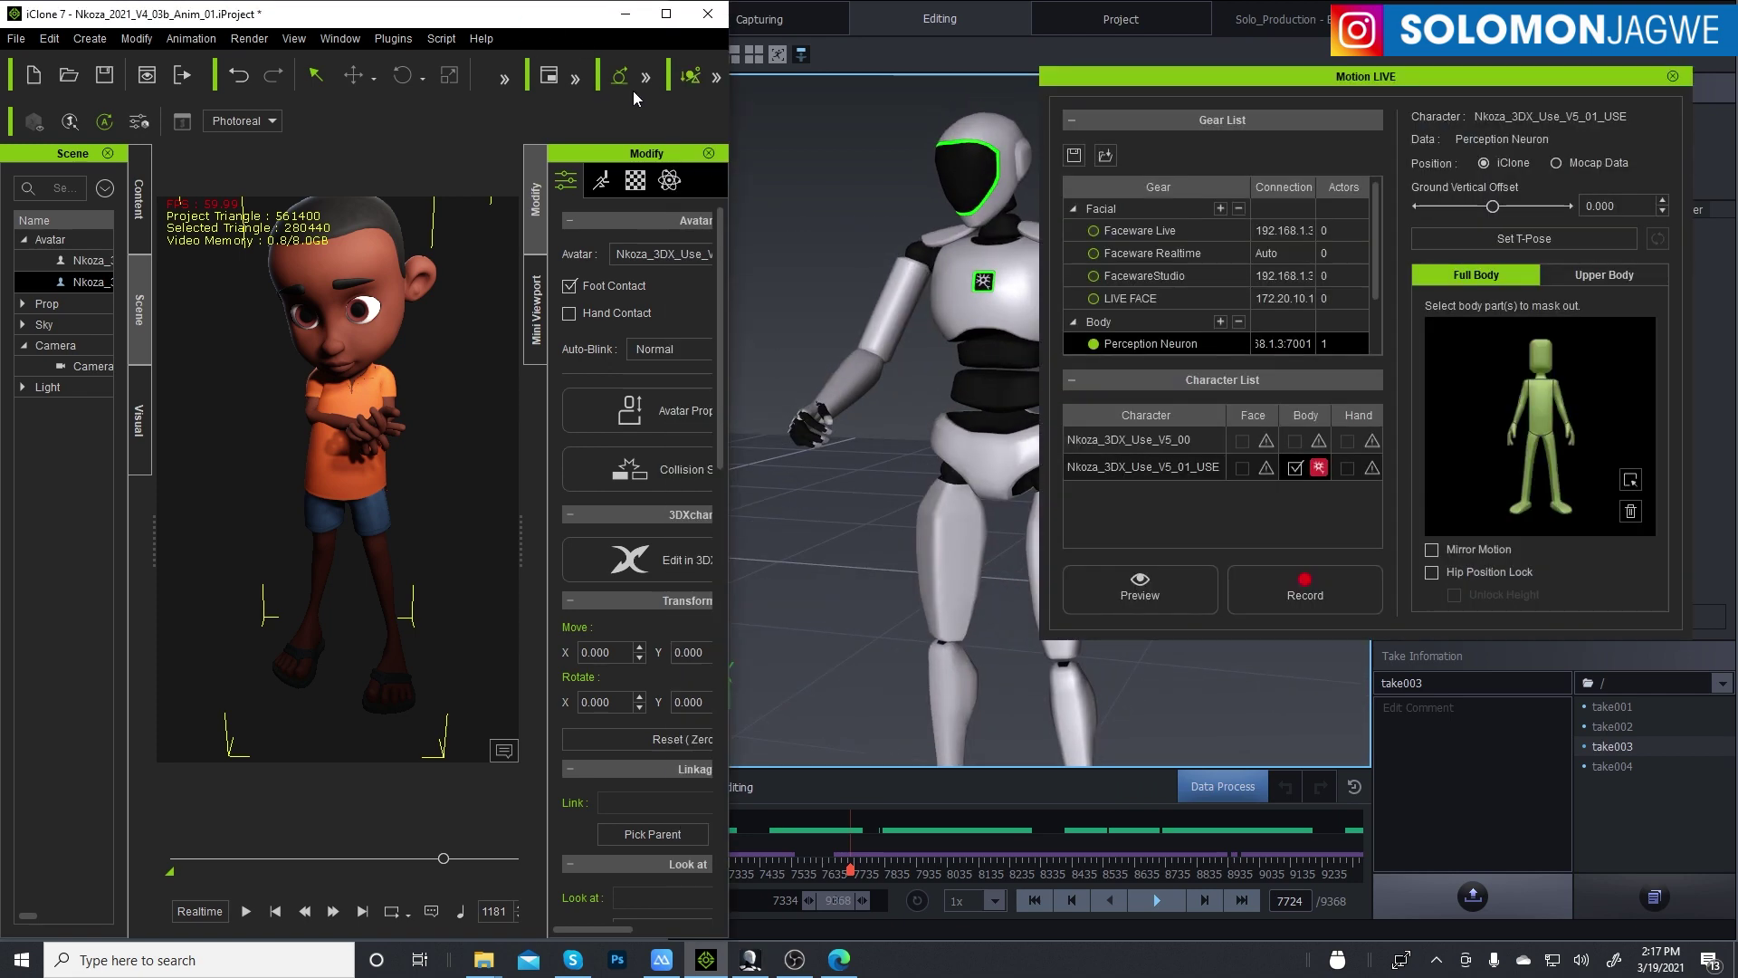
click(670, 16)
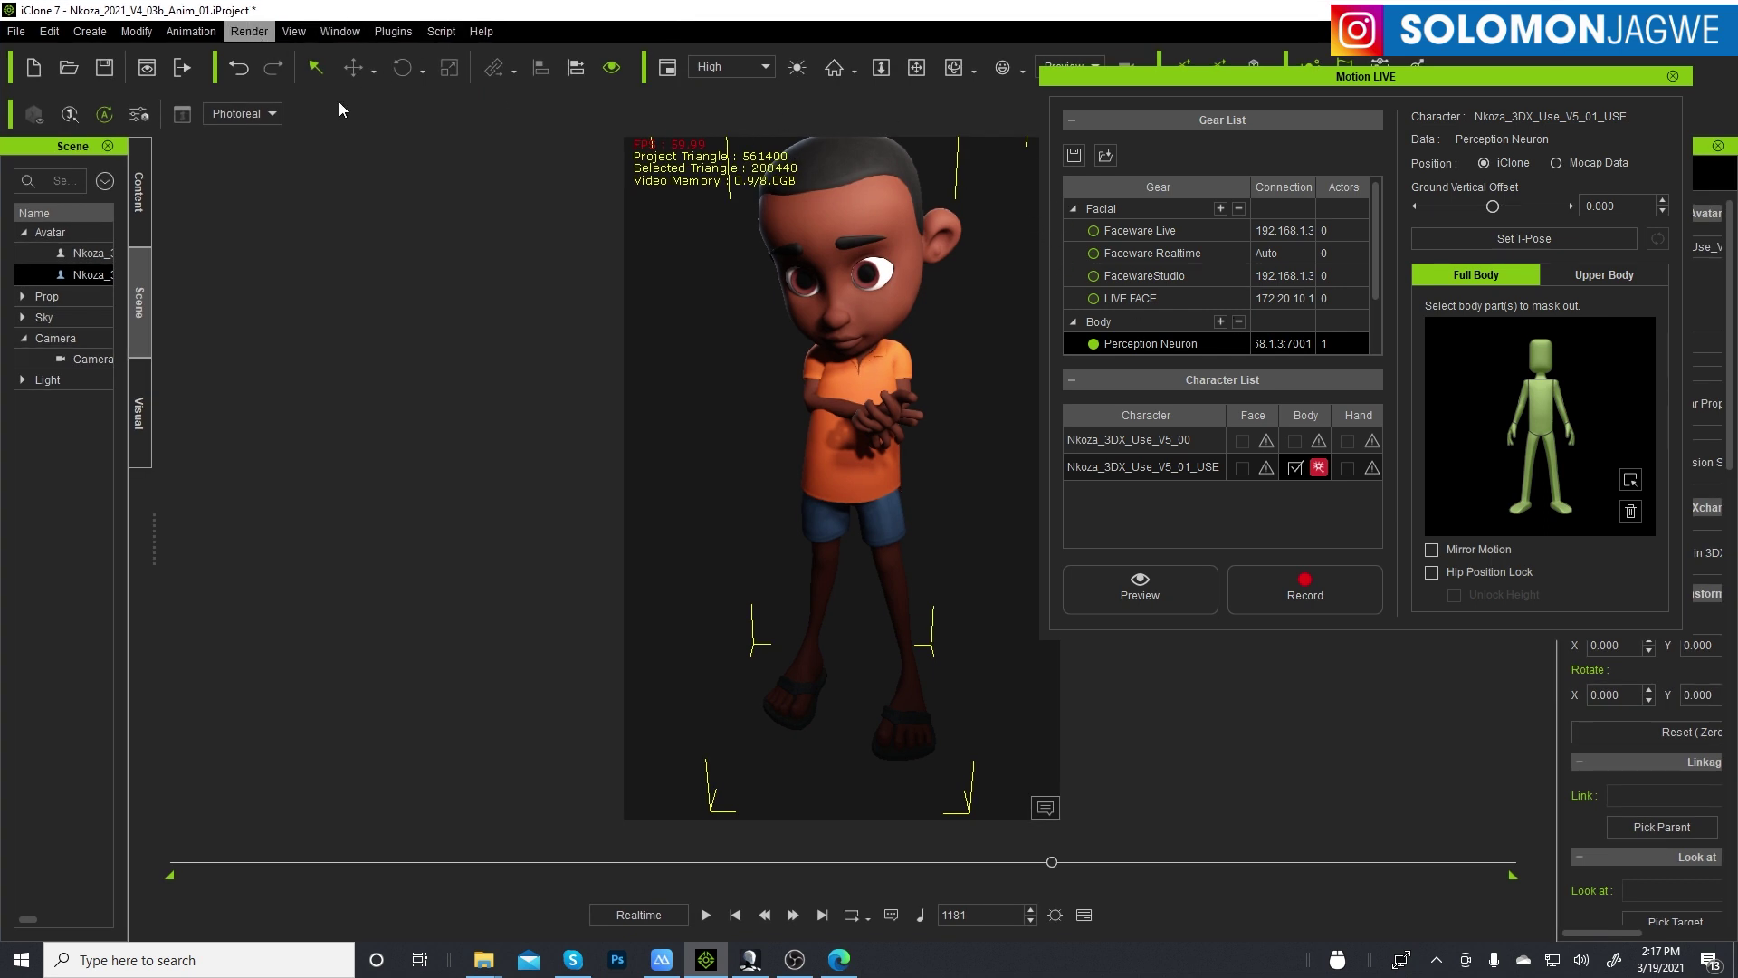
click(1083, 915)
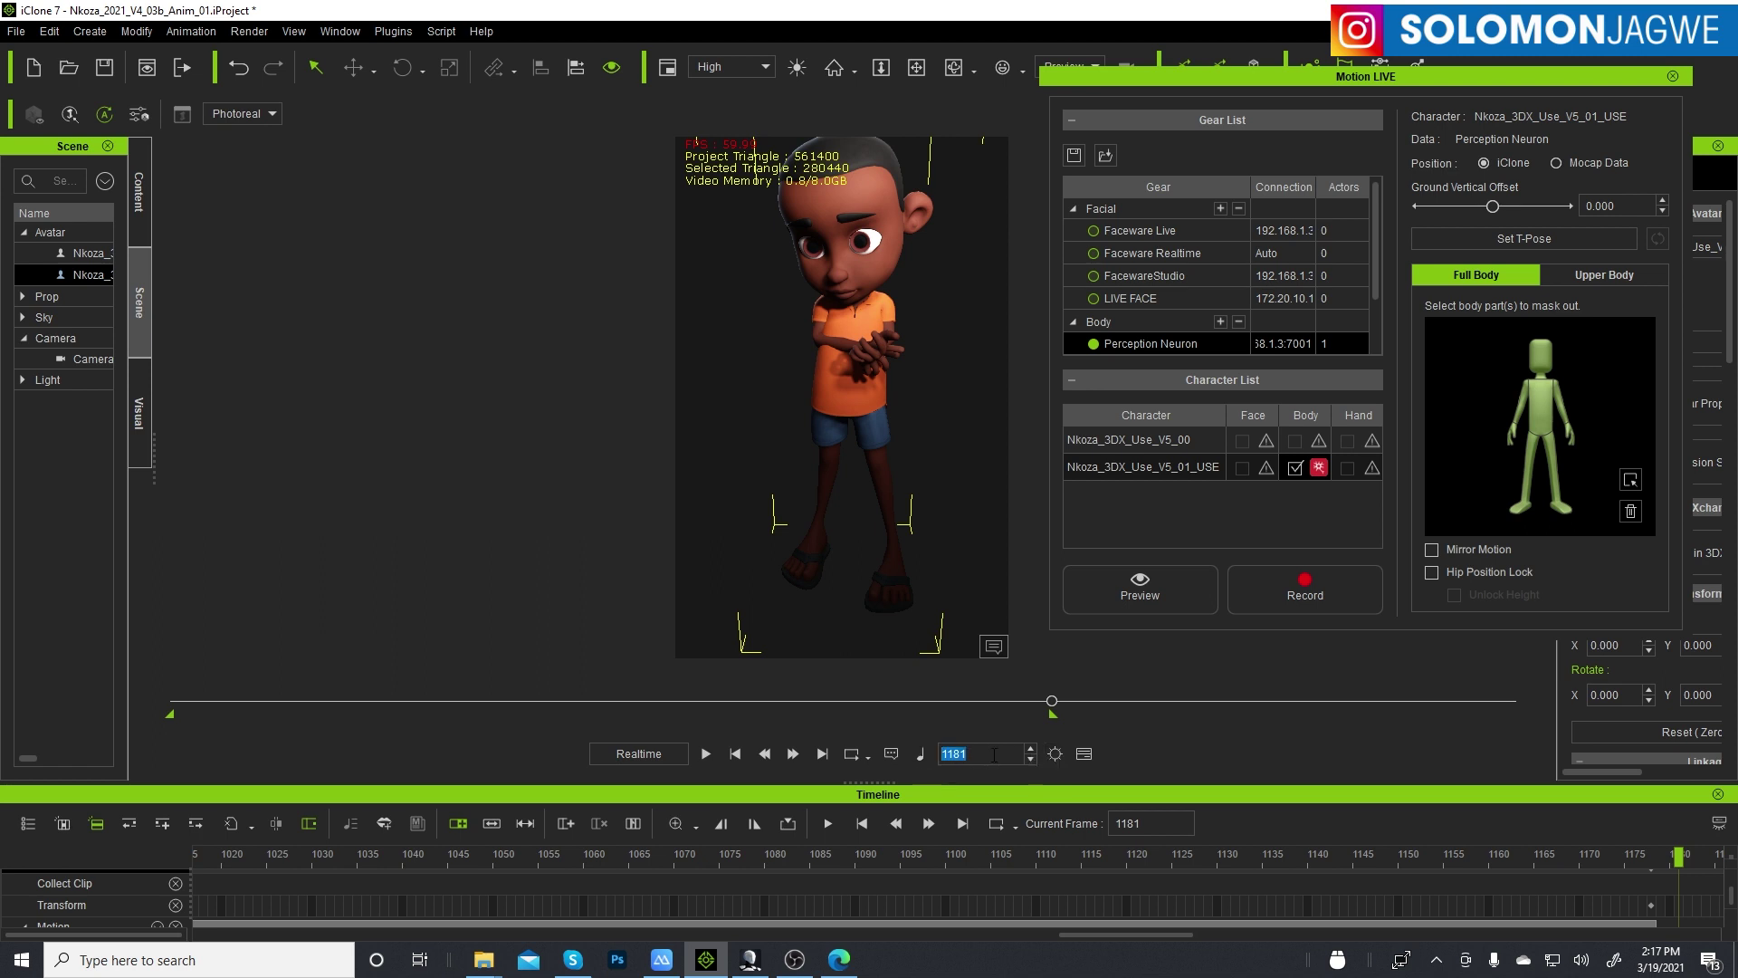
- Set the project's Total Frames to 1181 instead of 1800
click(1055, 755)
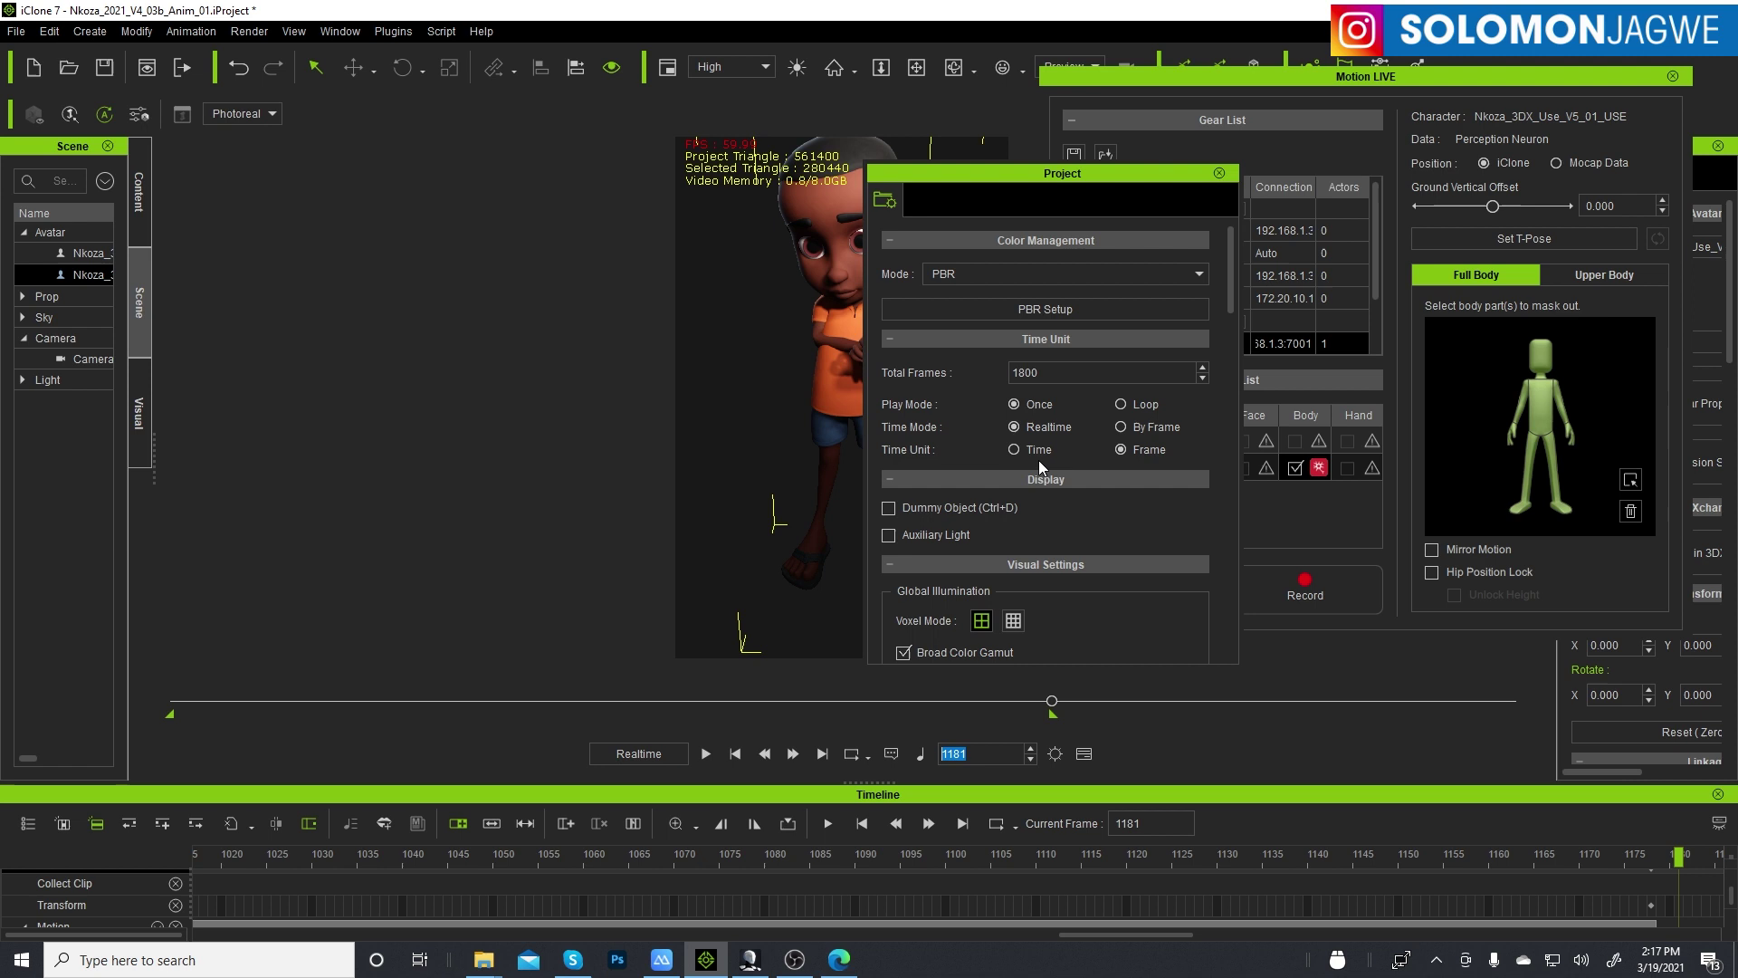
click(1048, 372)
text(1181)
key(Return)
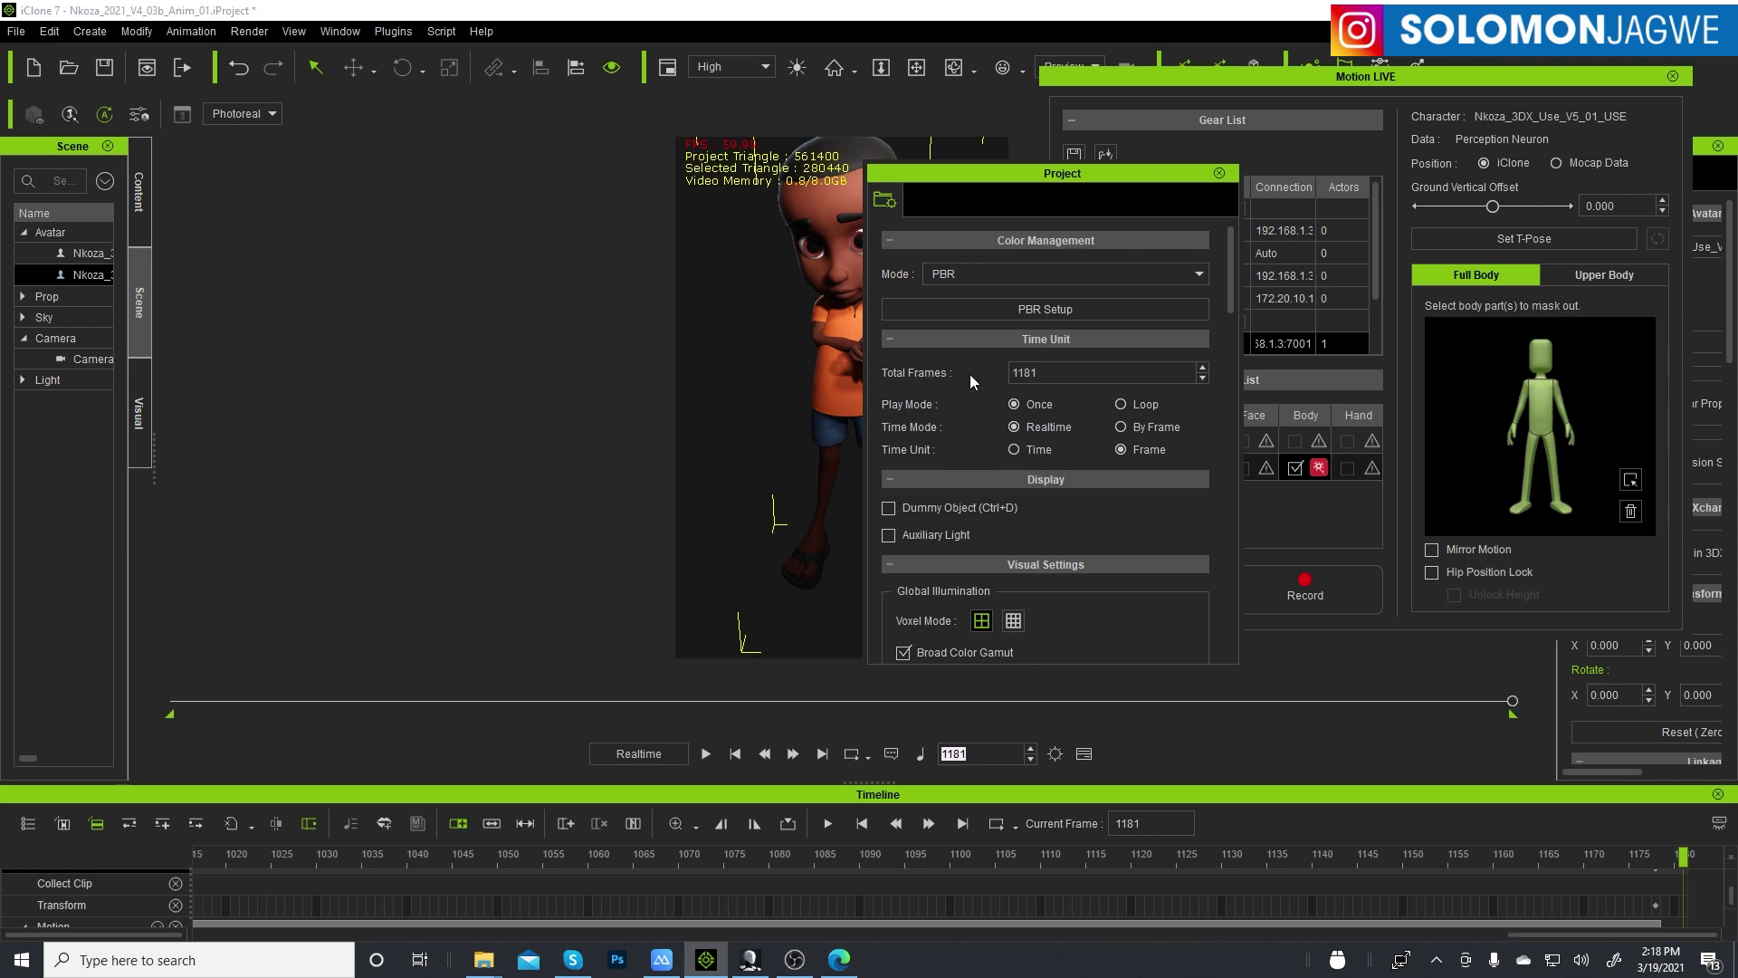
- Play the recorded take from frame 1, then close Motion LIVE and disconnect all servers
click(1220, 173)
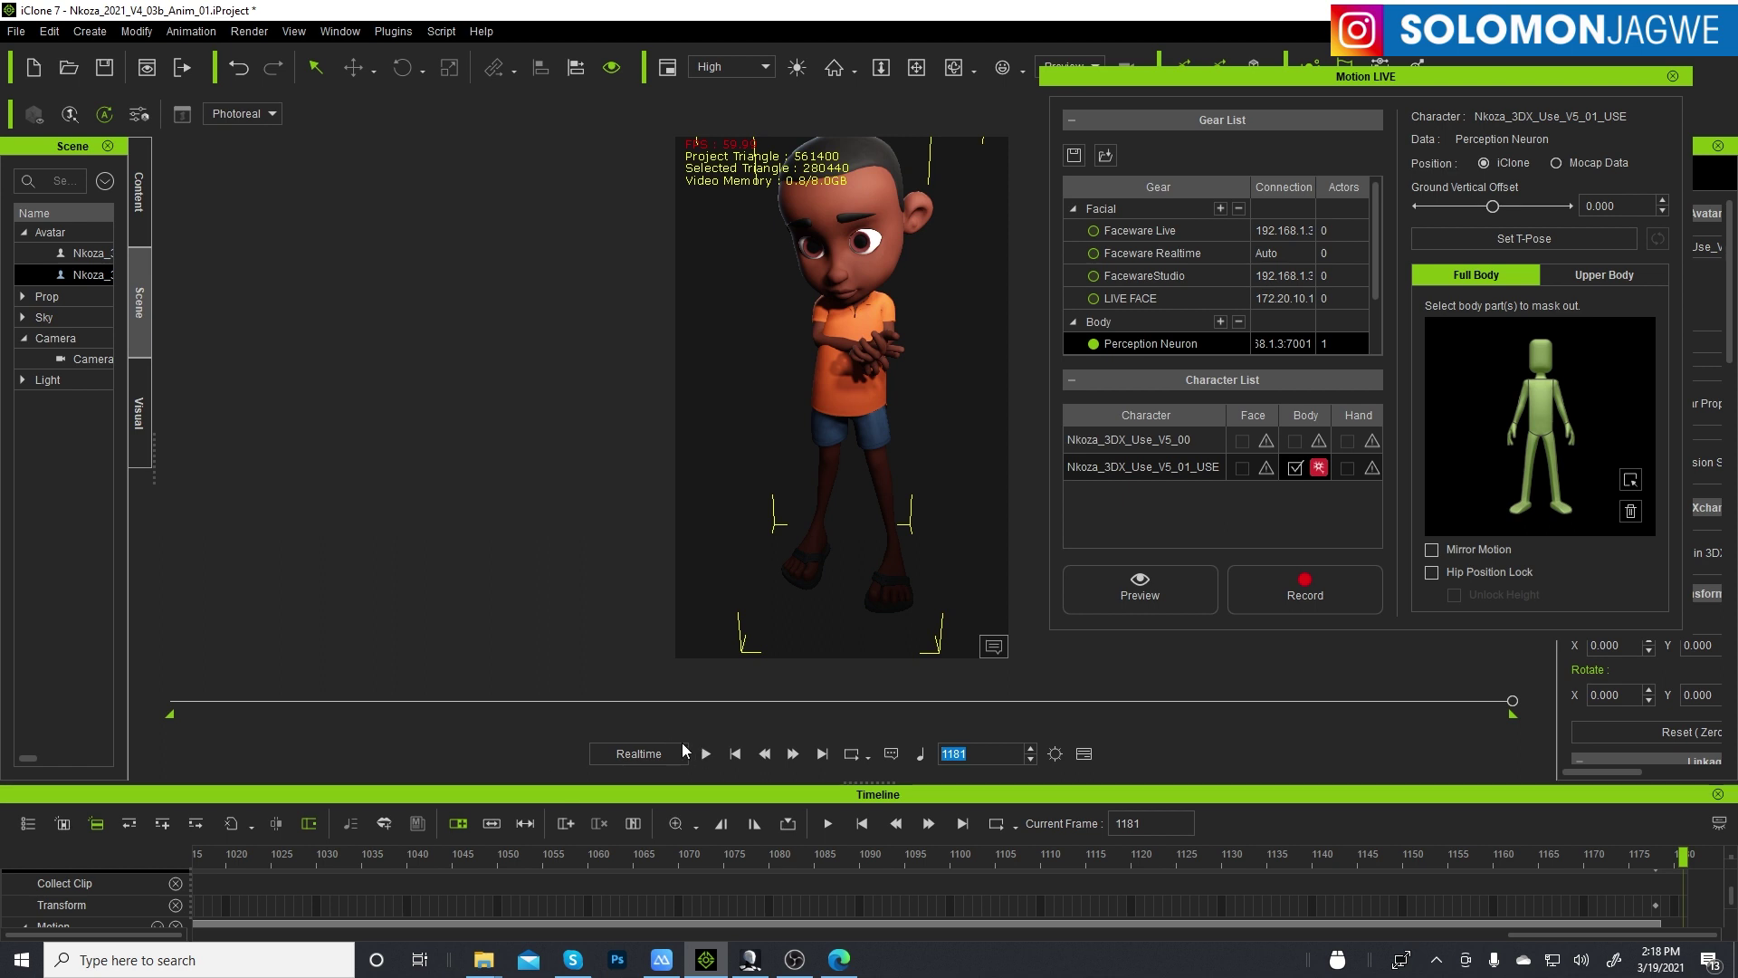
click(735, 754)
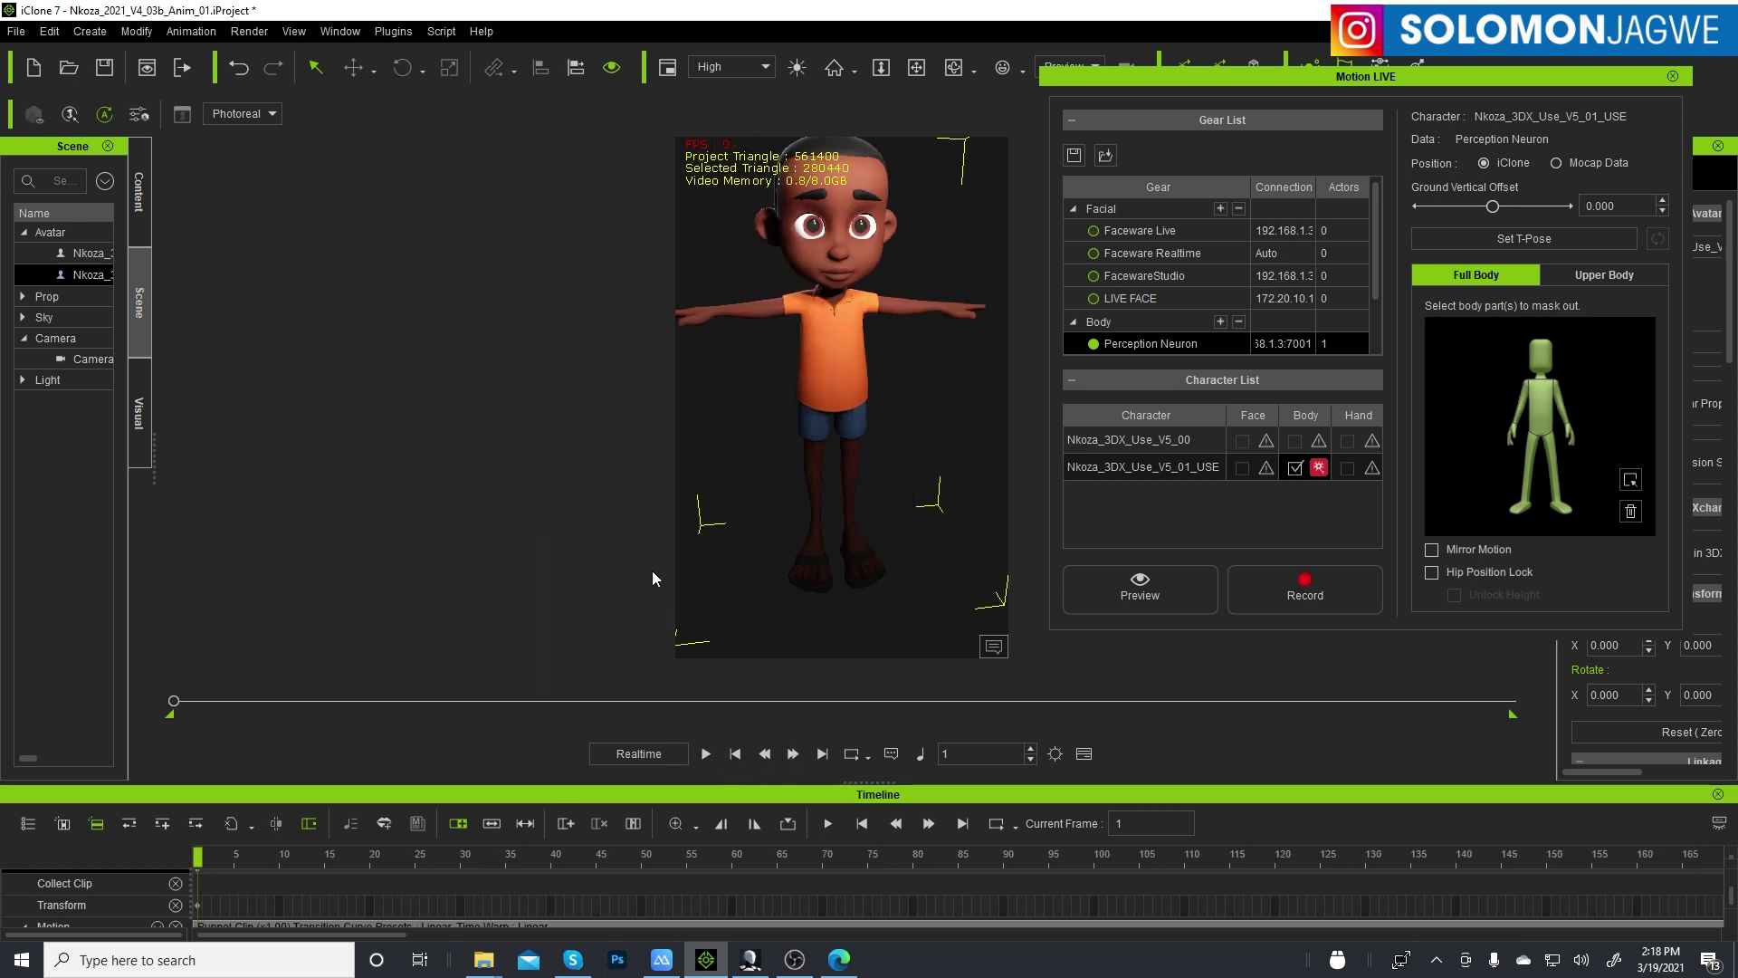
click(706, 753)
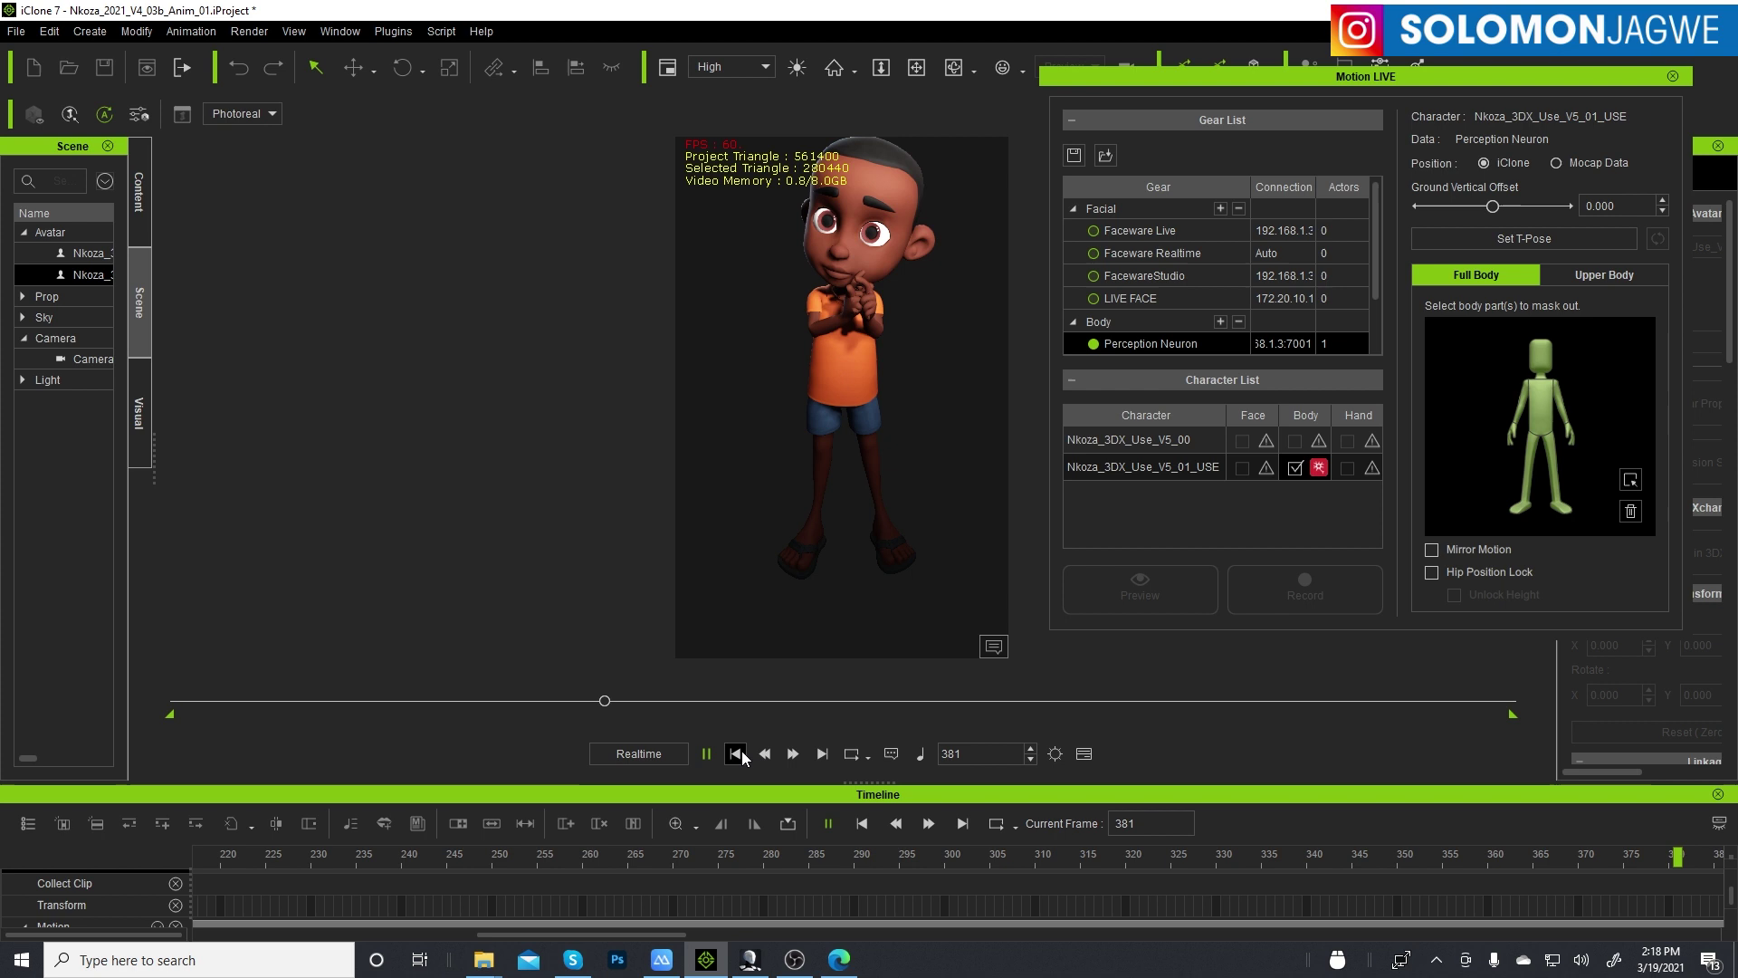
click(738, 752)
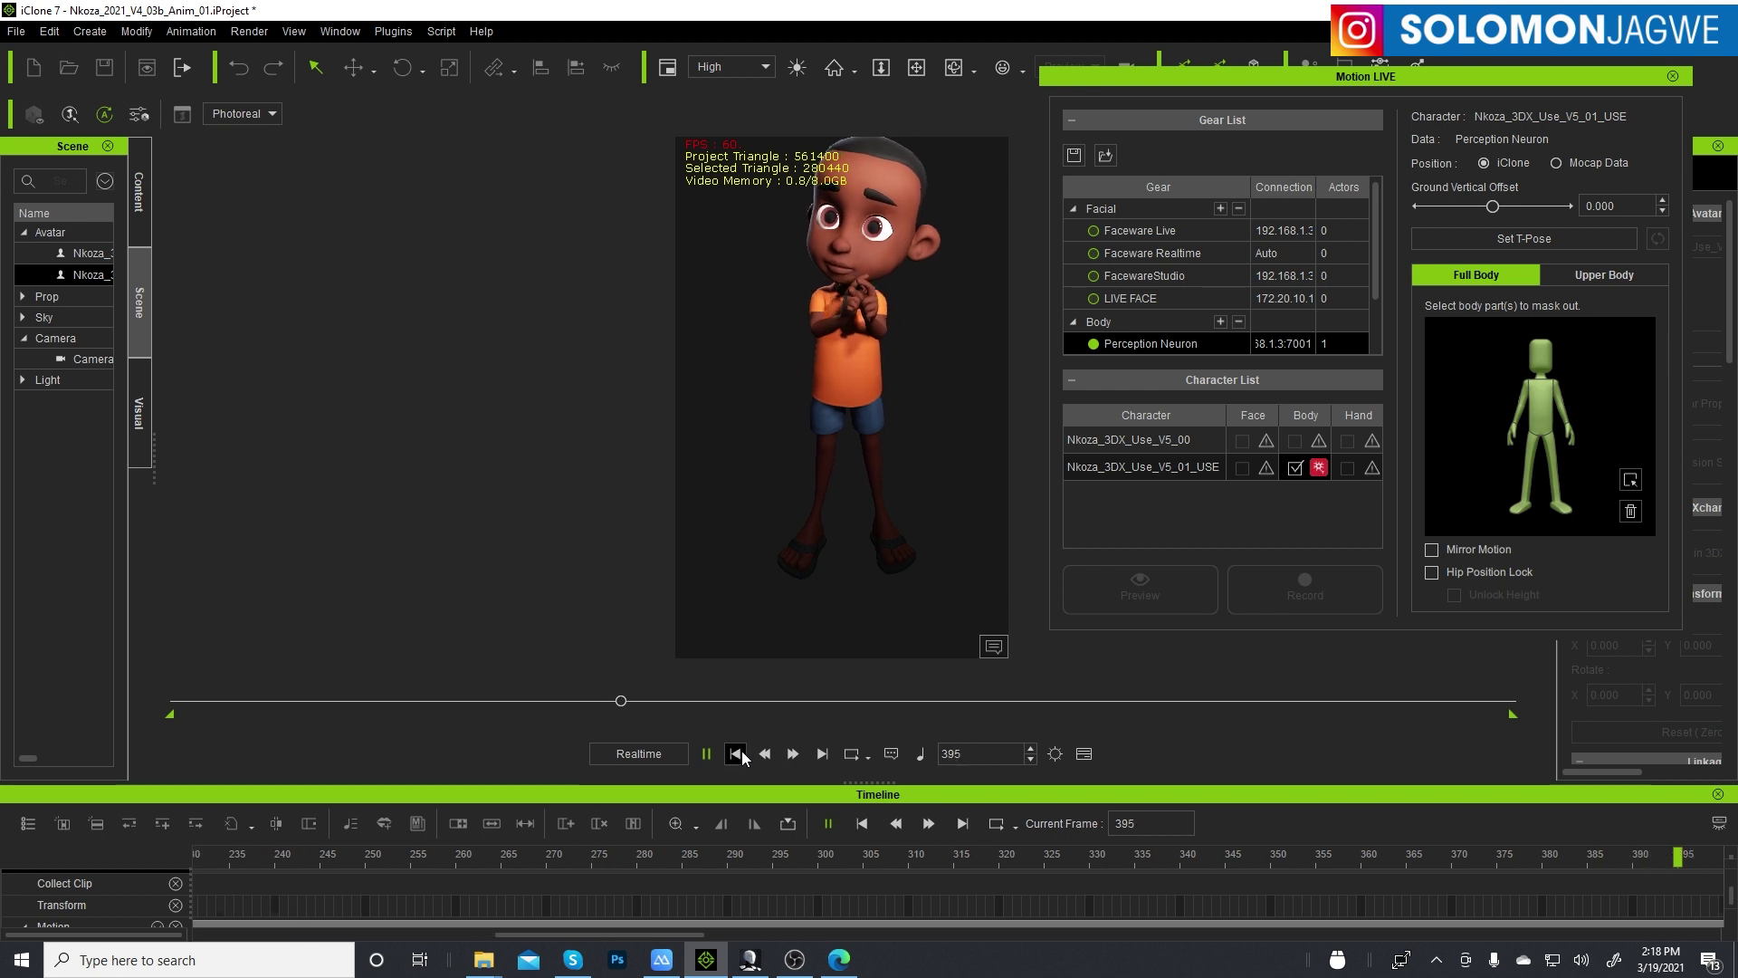
click(1673, 77)
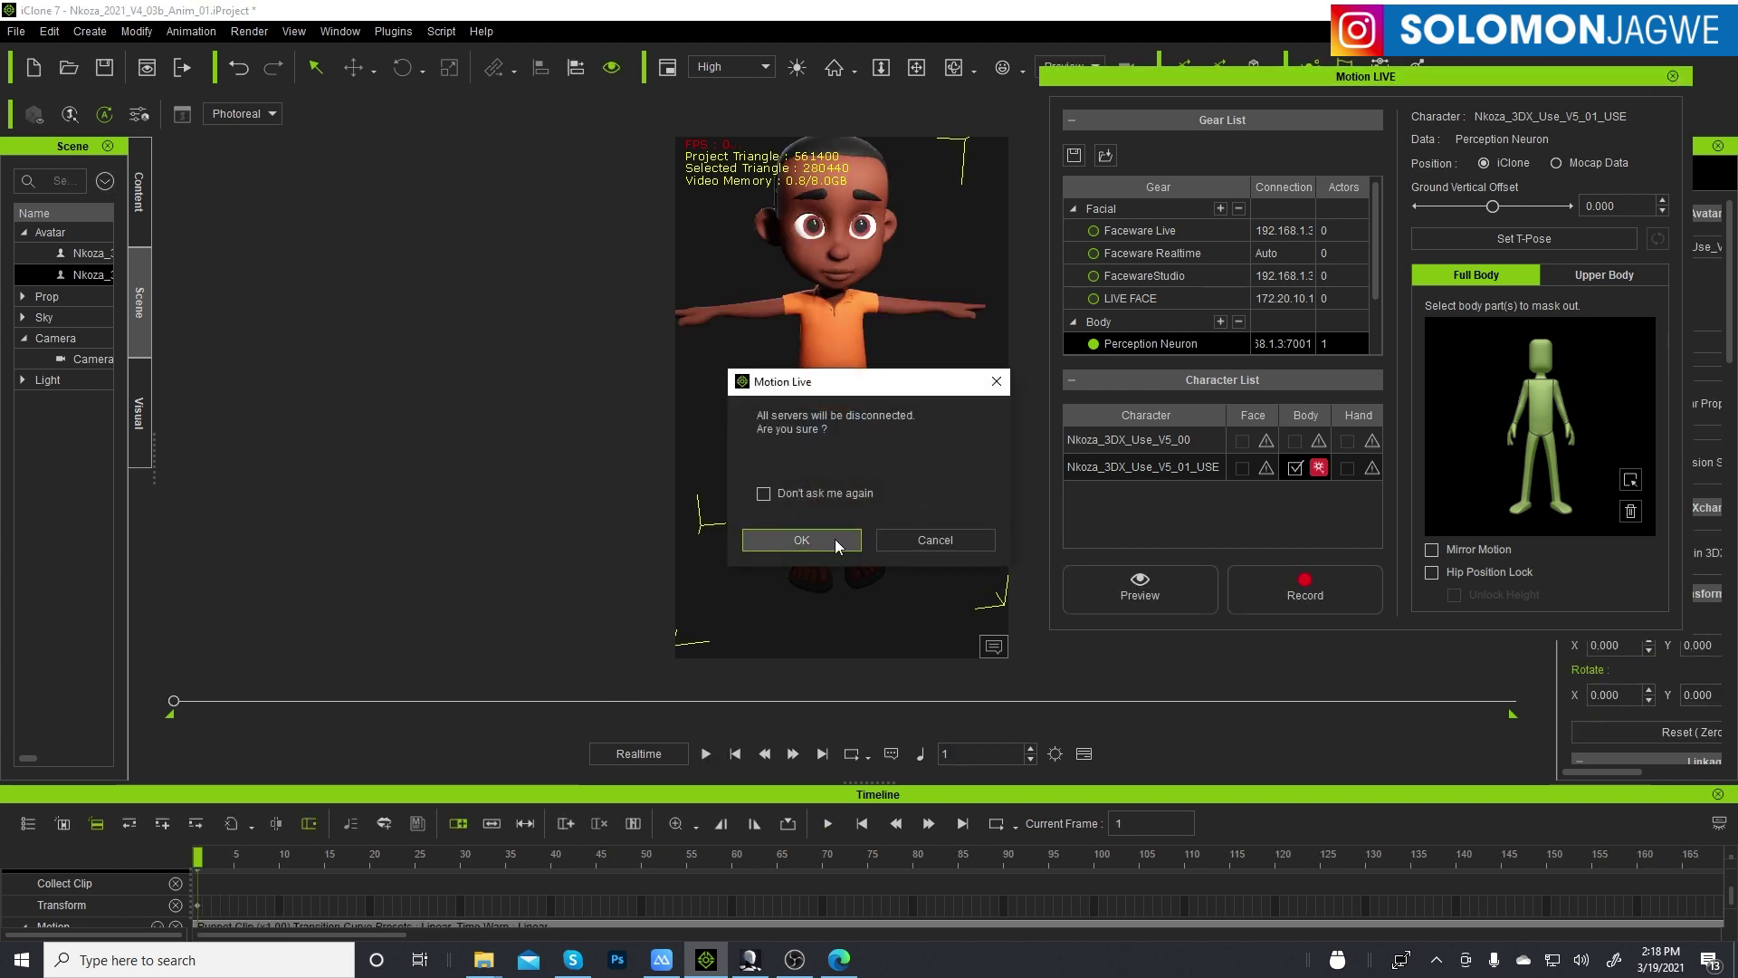
click(802, 540)
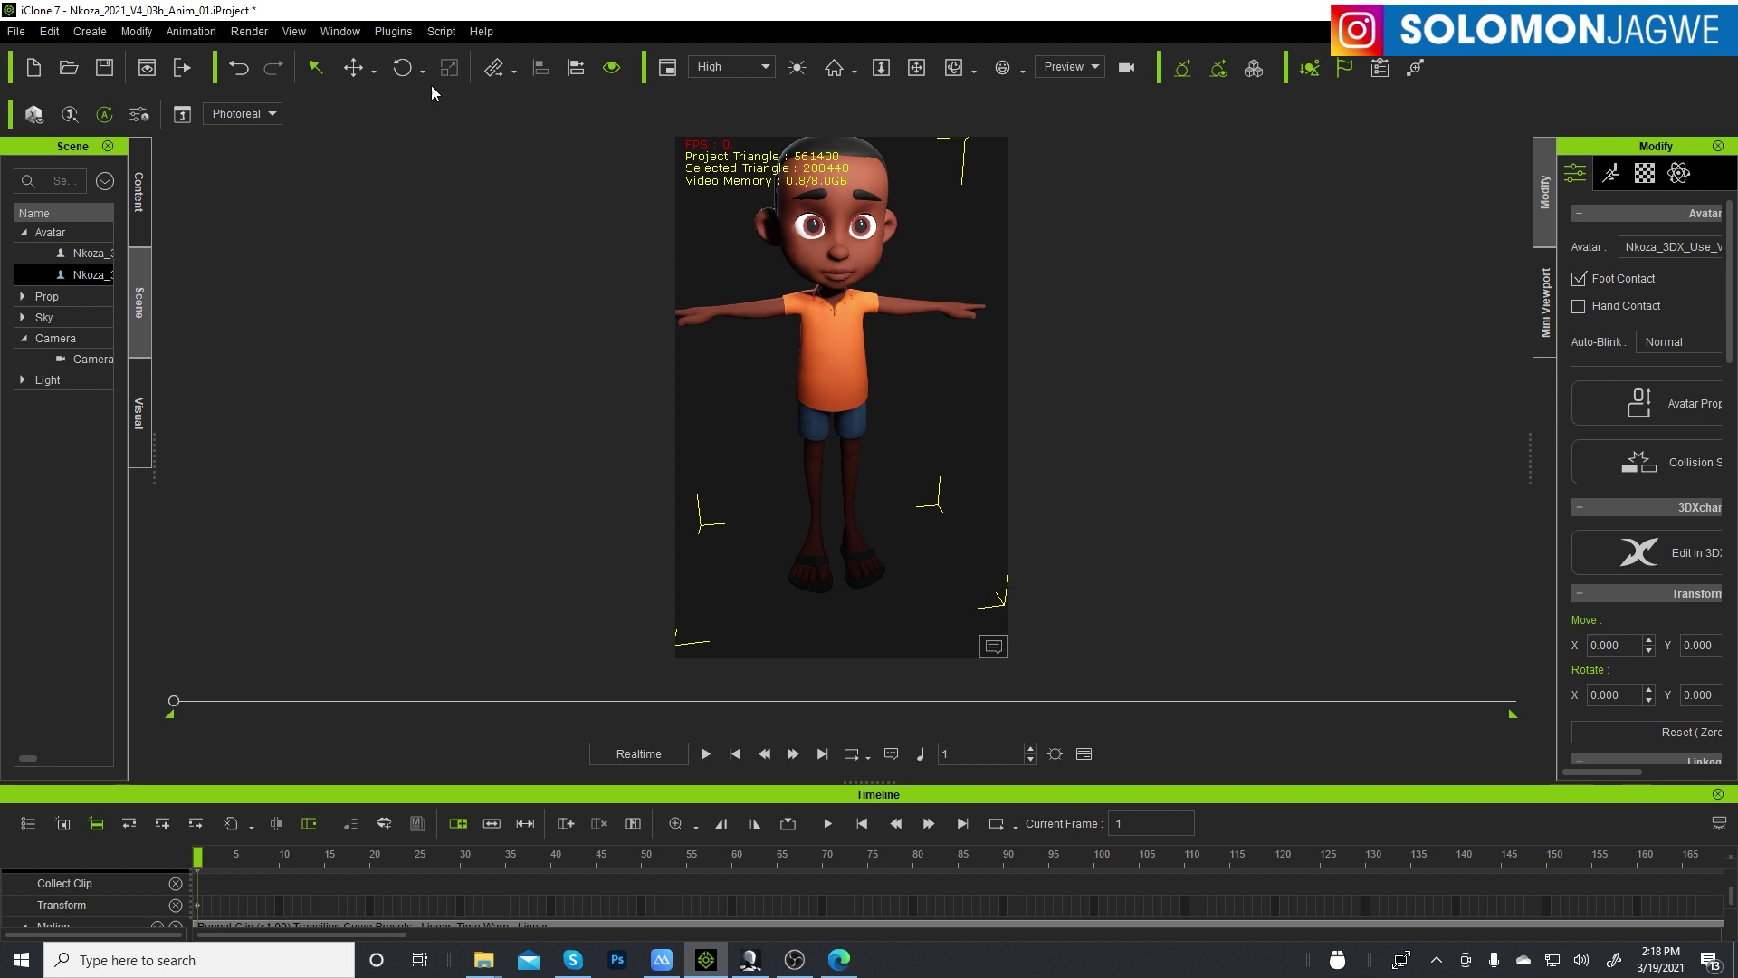
- Change the still-image render output height from 3000 to 1080, giving HD 1080p (1920×1080)
click(249, 30)
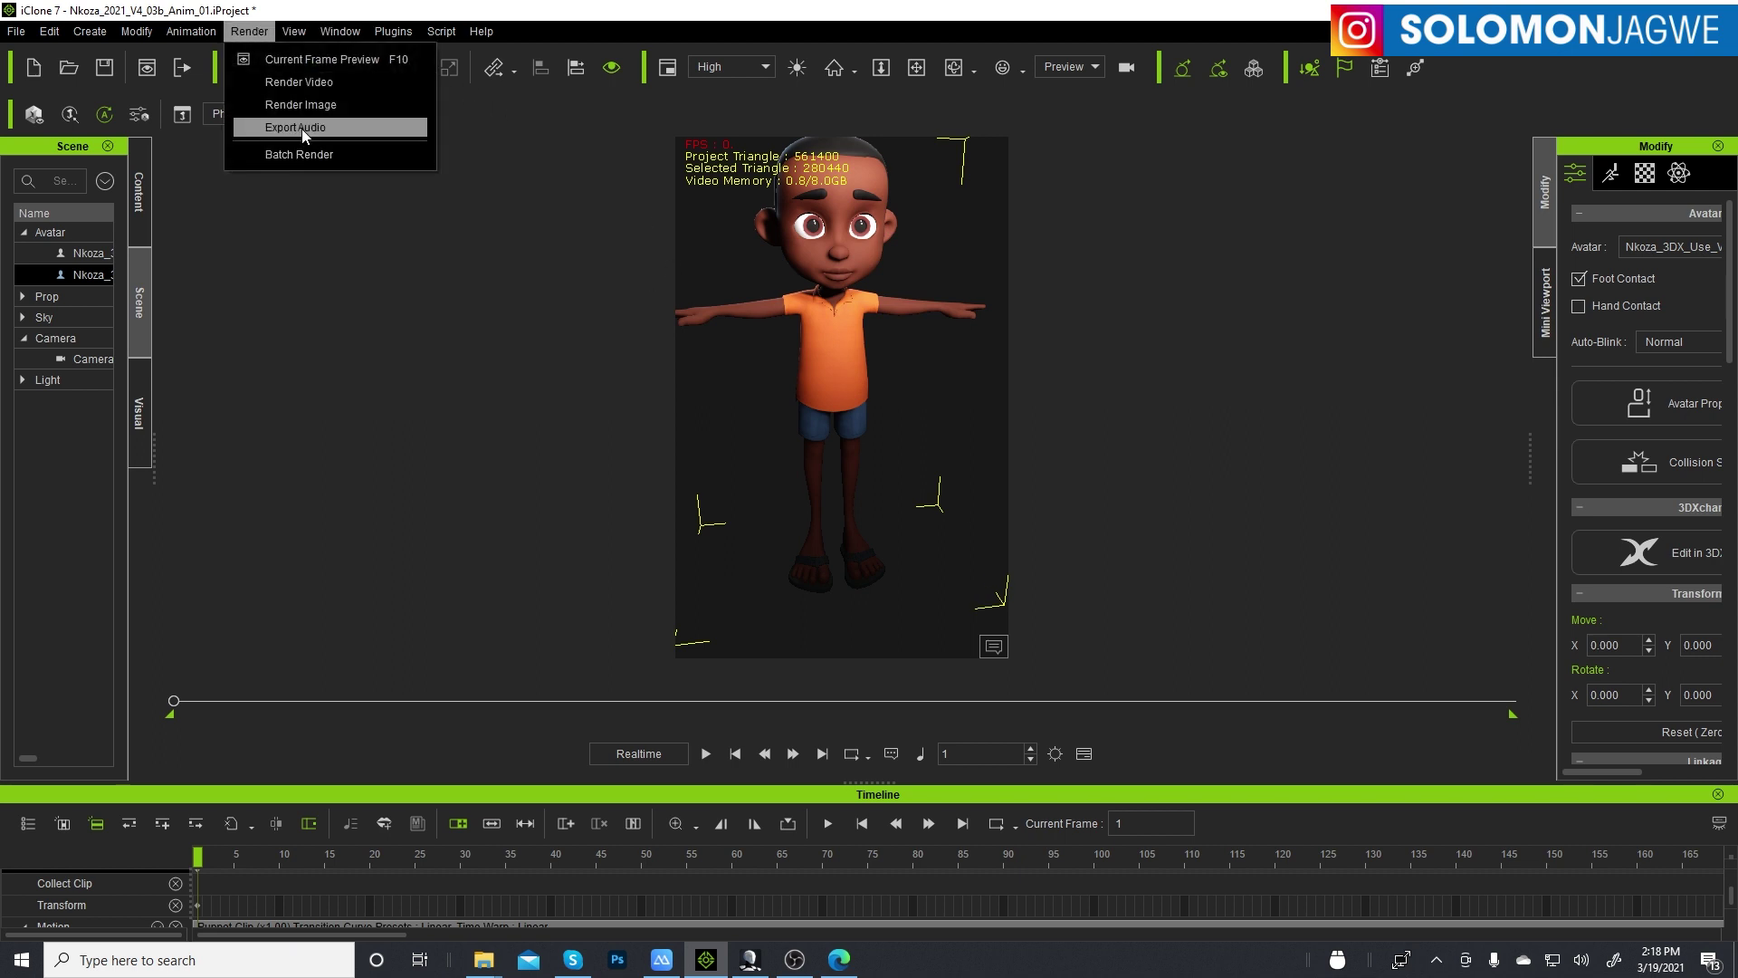
click(302, 105)
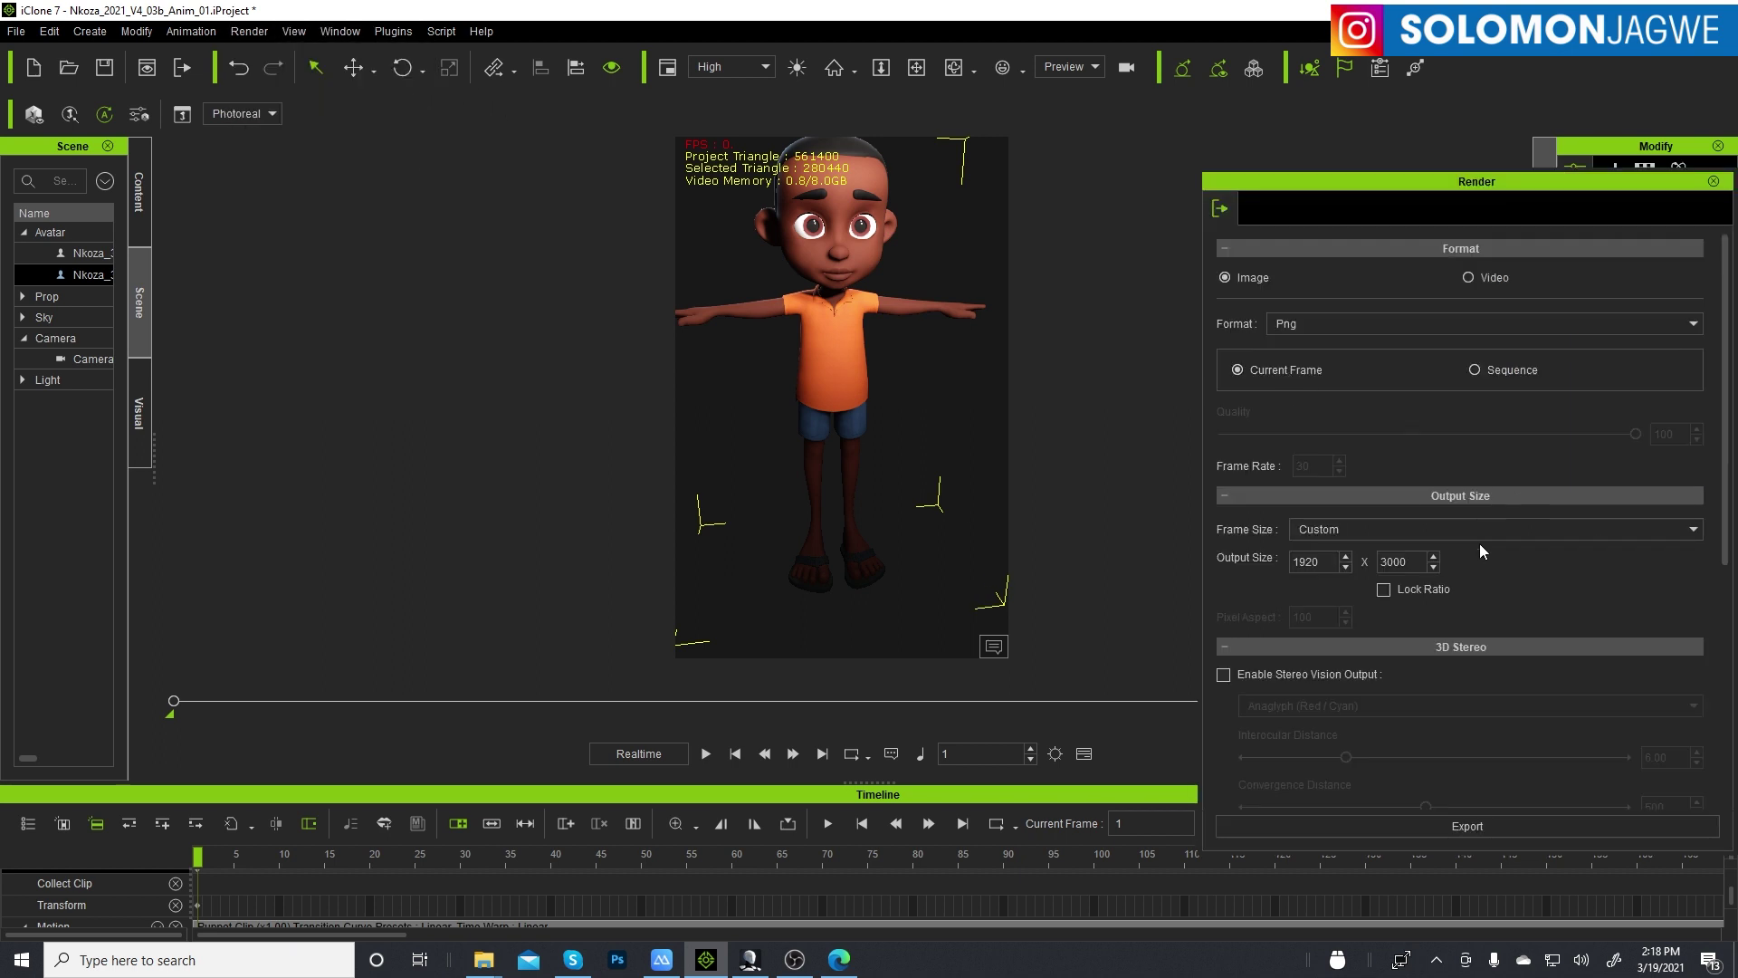
double_click(1410, 558)
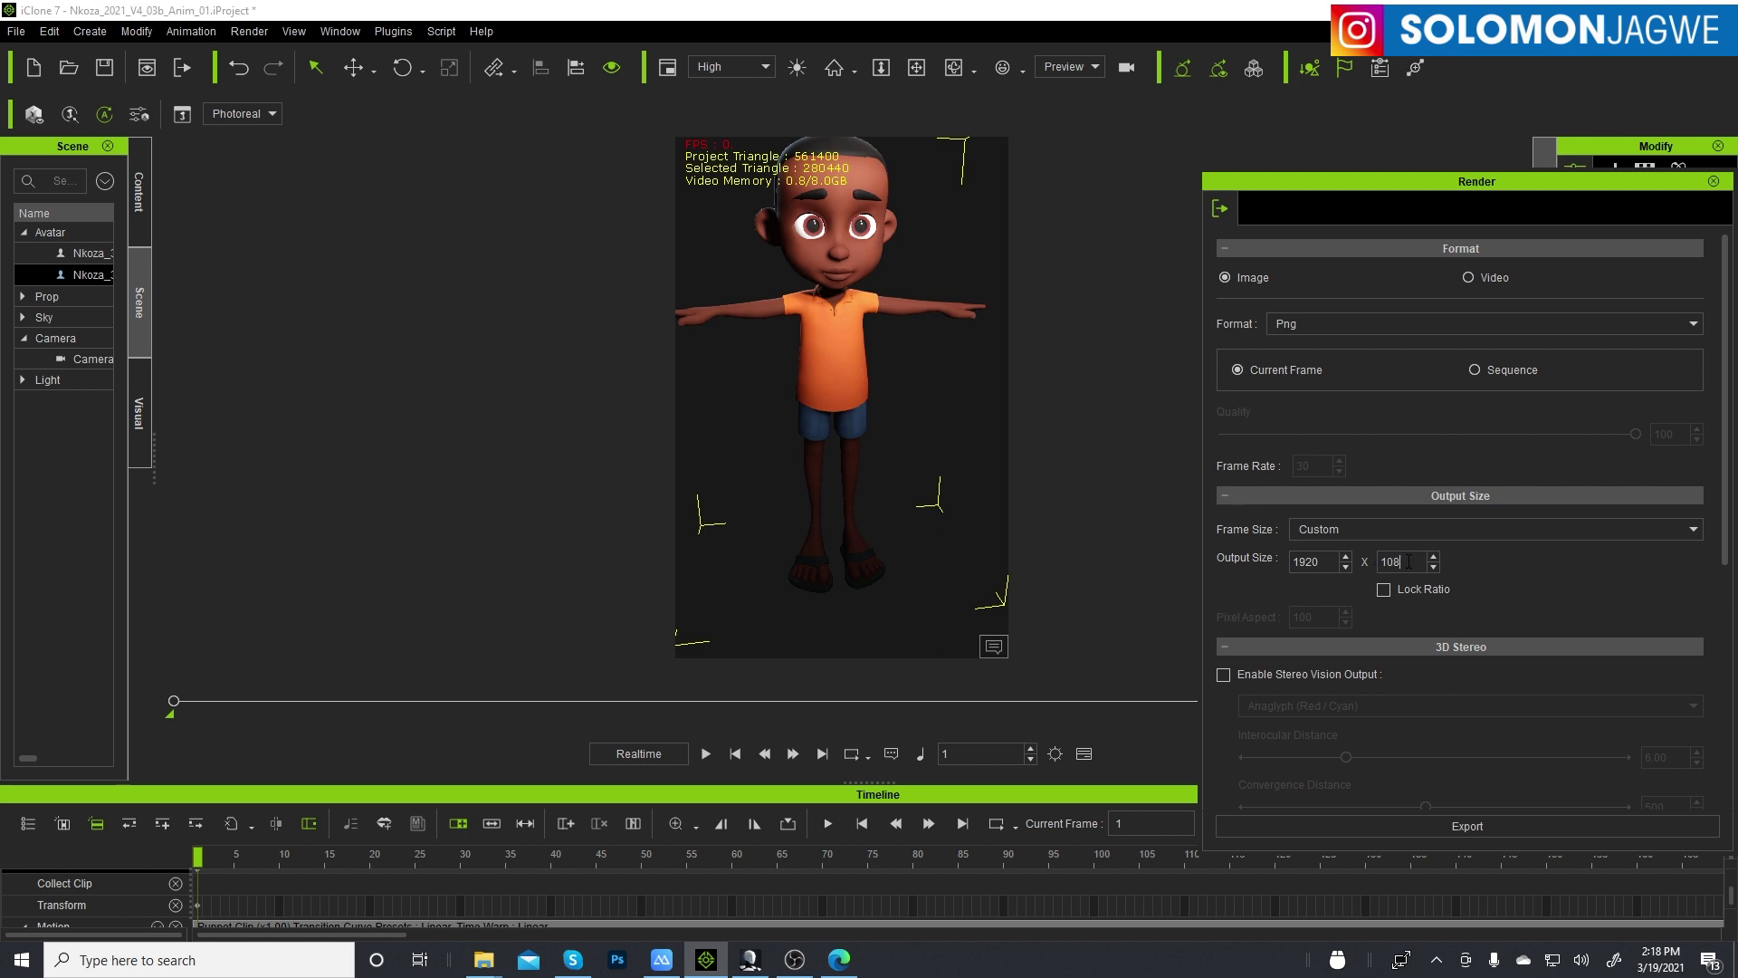
key(Return)
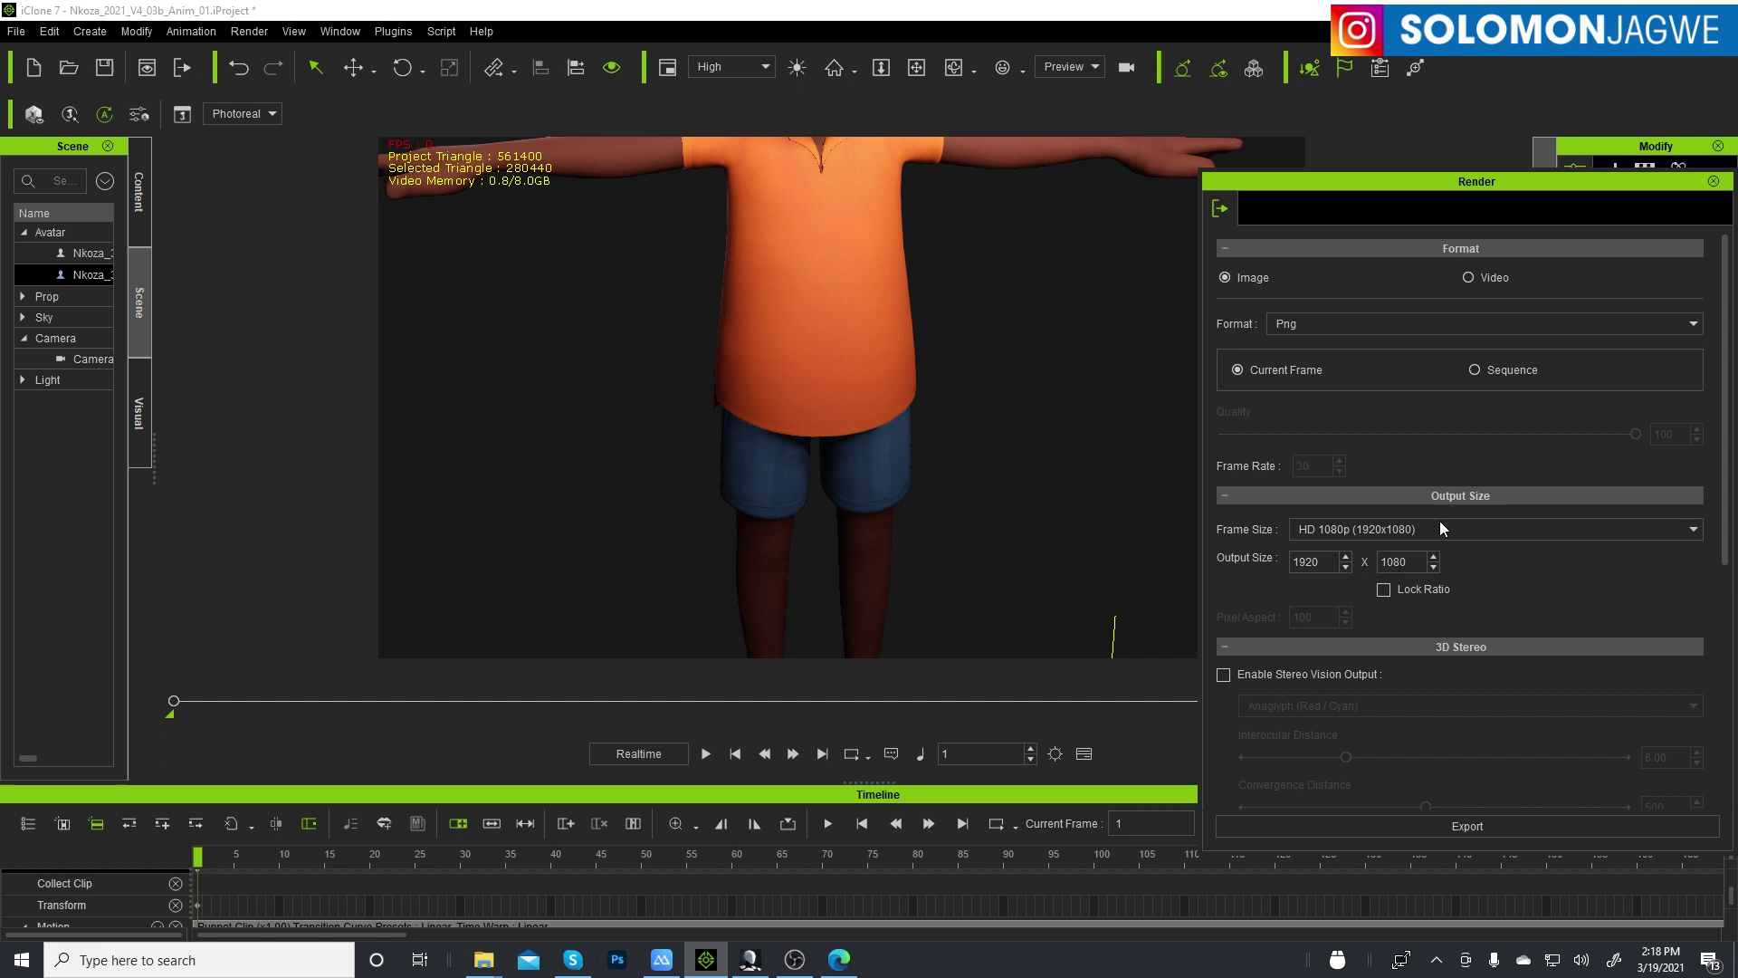
click(1714, 182)
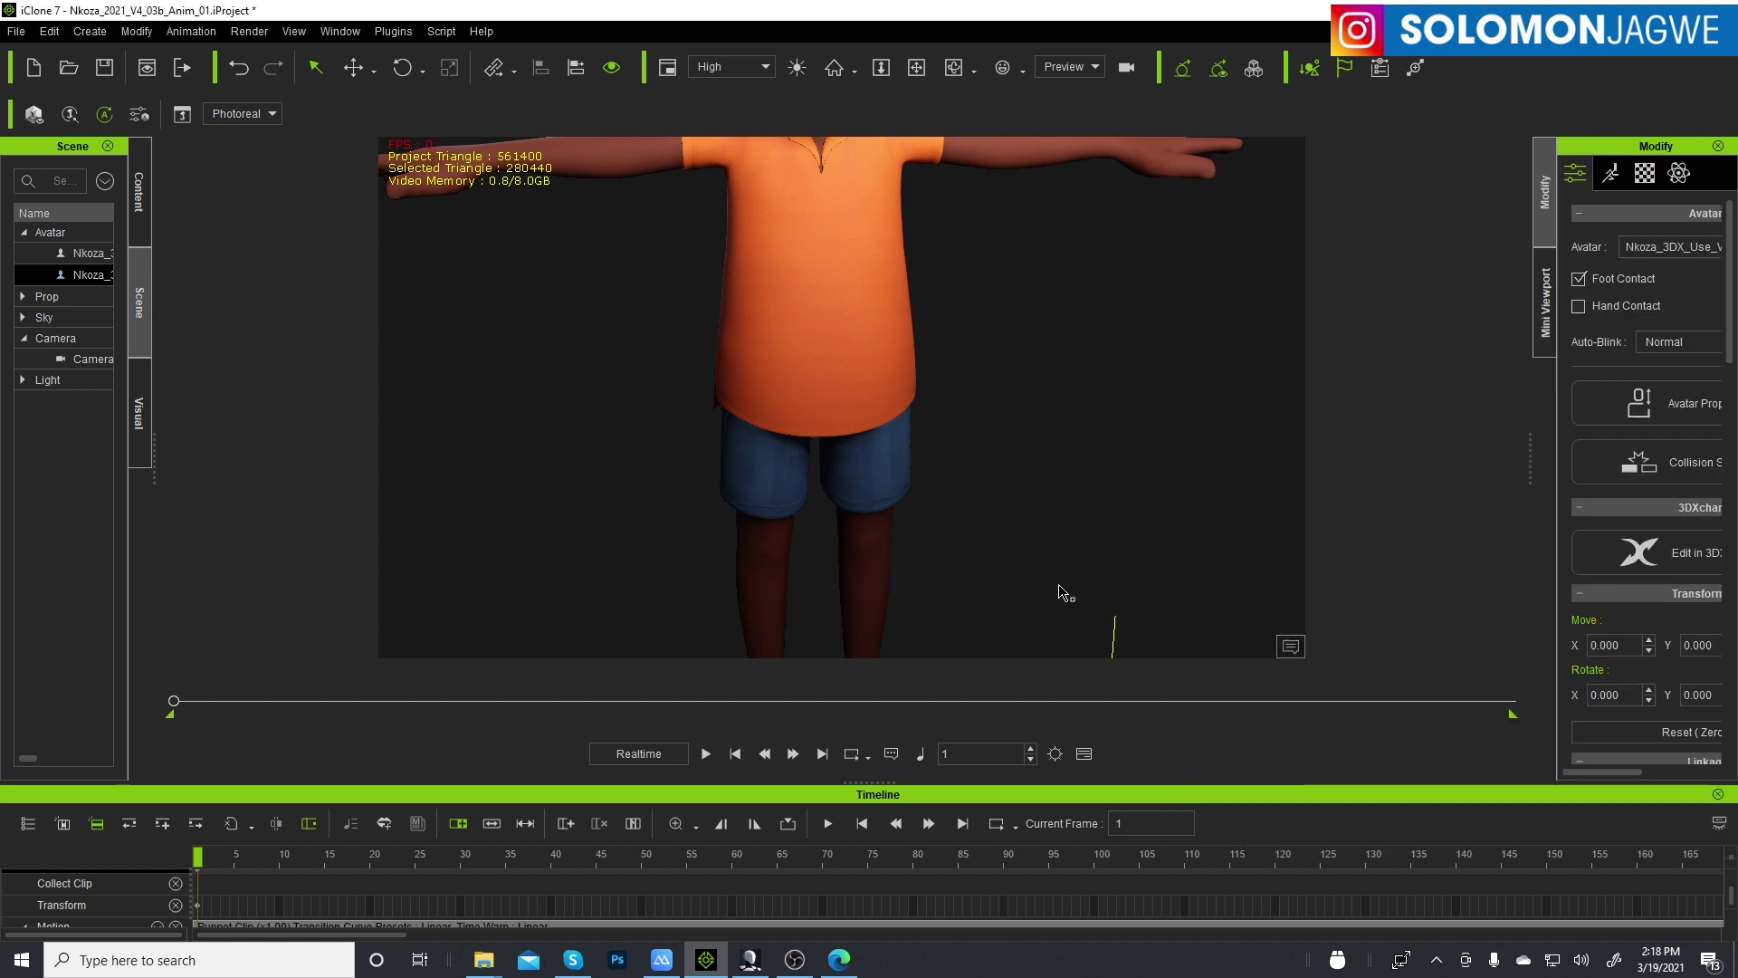
scroll(912, 362, down, 5)
scroll(858, 429, up, 6)
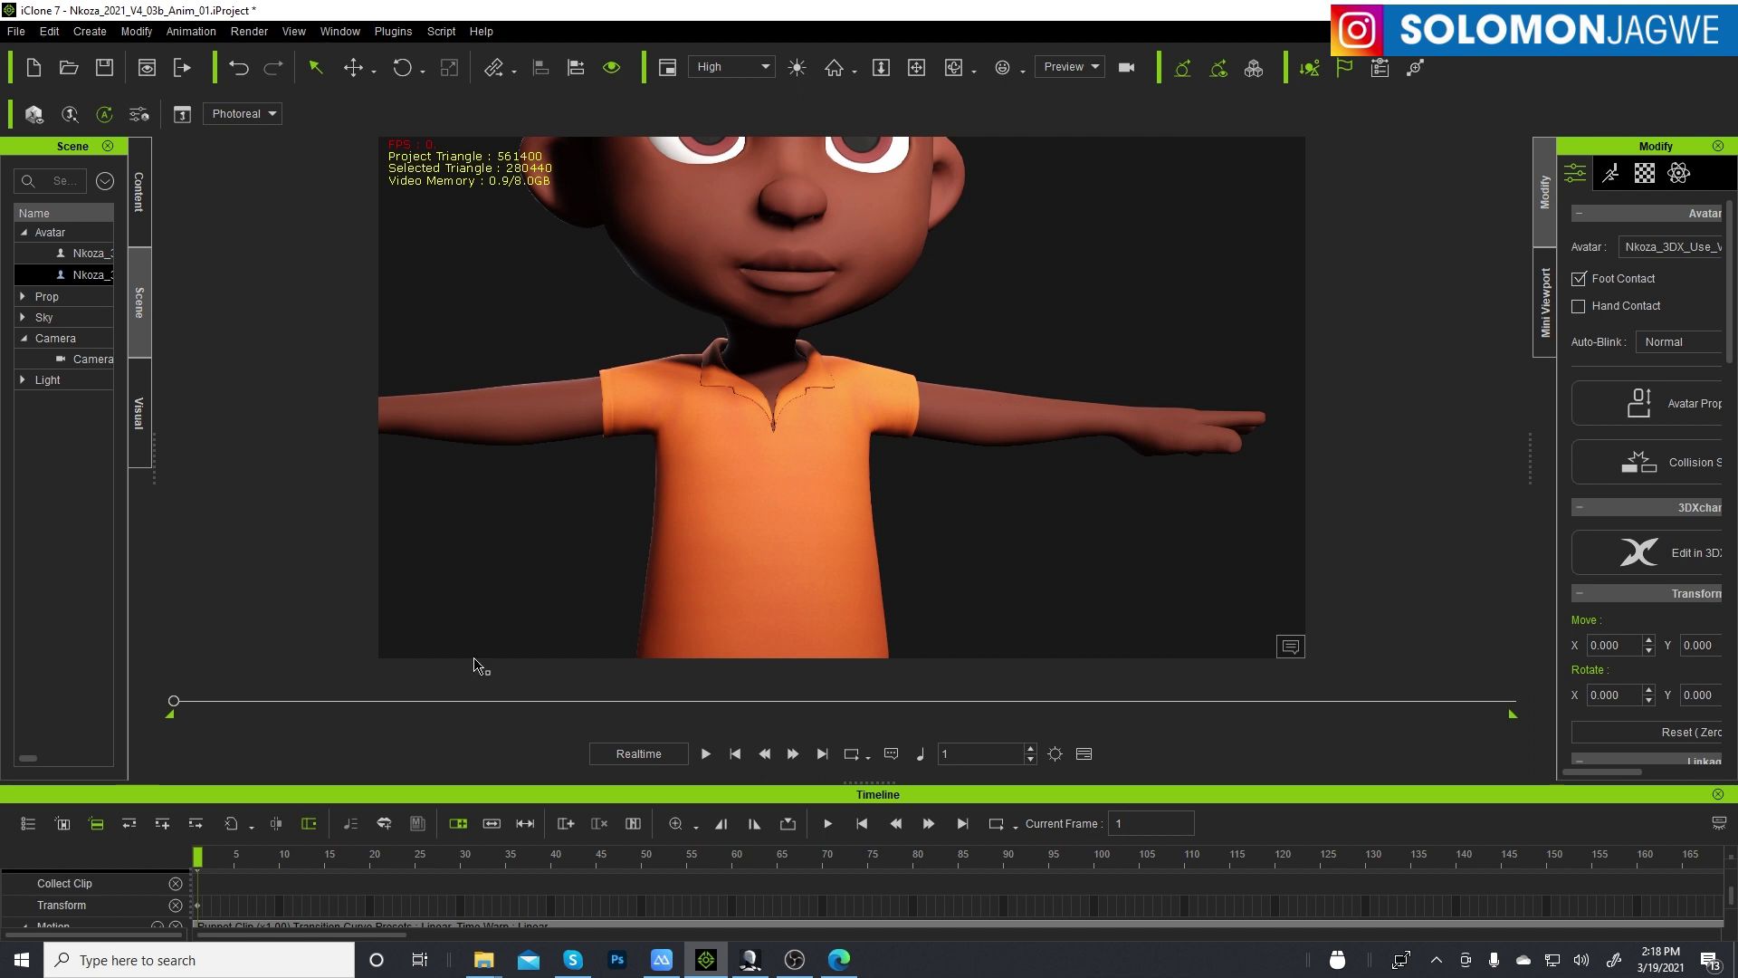
- Enlarge the timeline tracks, scrub frames 11–16 to preview the motion, and widen the Modify panel
drag(520, 780, 520, 573)
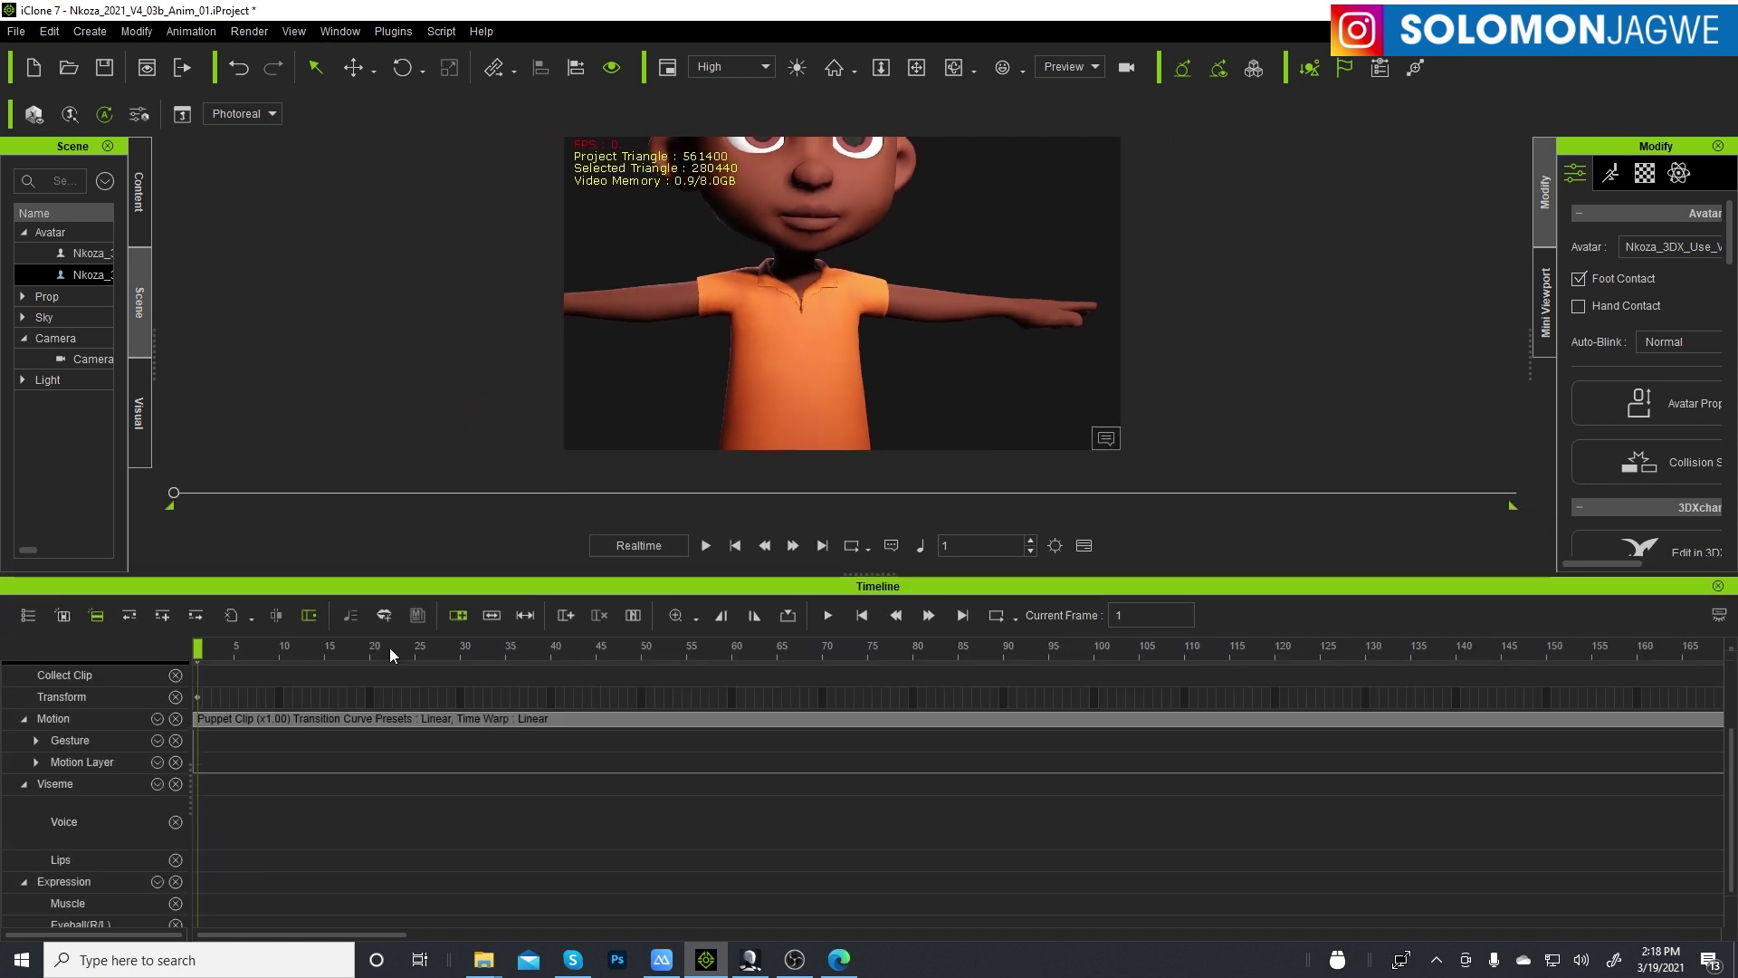
drag(197, 649, 290, 646)
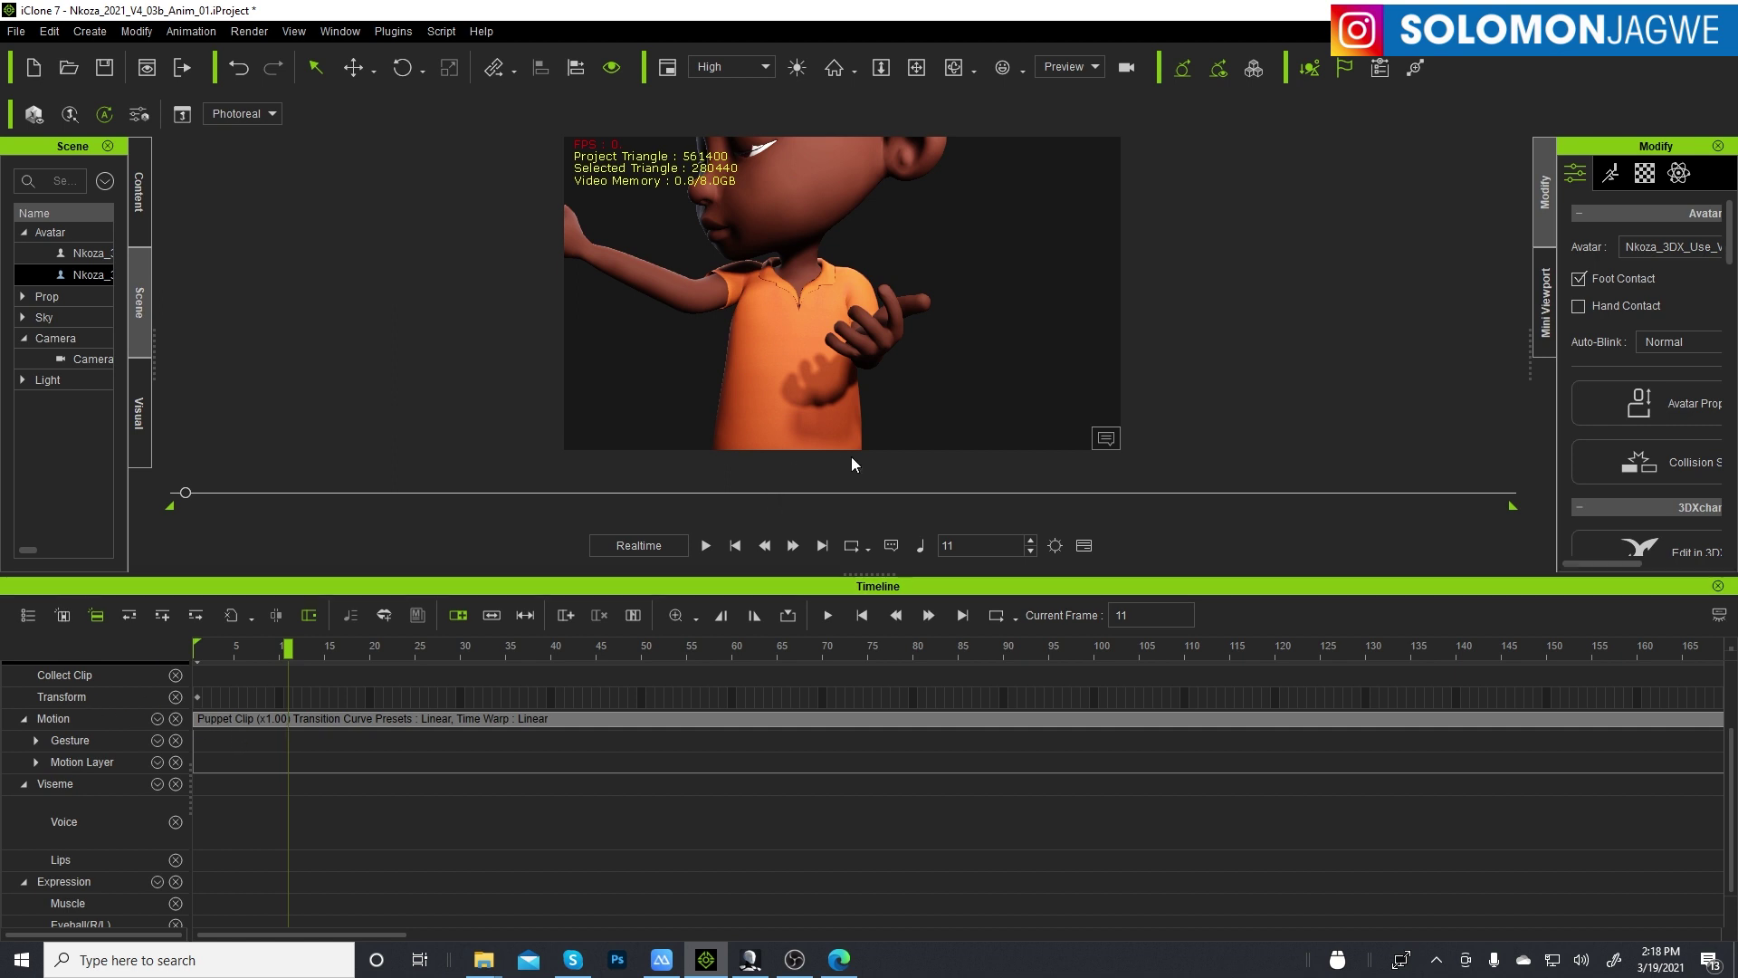
right_drag(800, 278, 784, 399)
mouse_move(725, 338)
right_down()
mouse_move(784, 320)
mouse_move(821, 348)
mouse_move(1070, 291)
mouse_move(731, 335)
right_up()
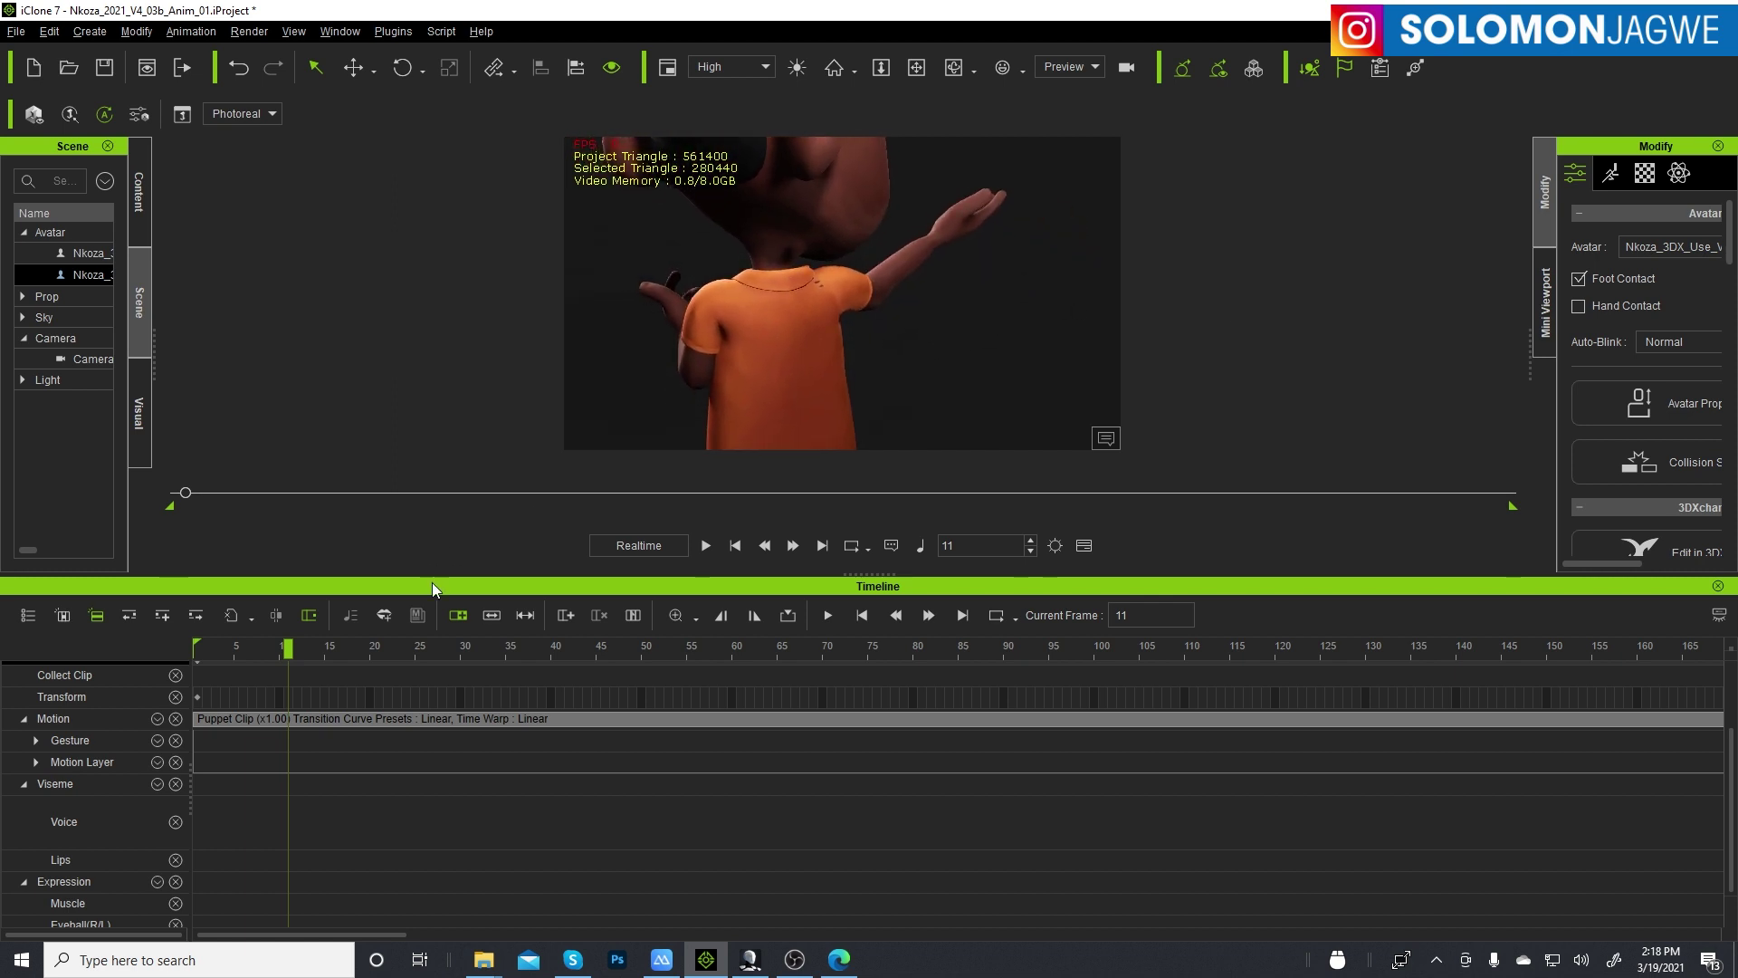
mouse_move(288, 650)
mouse_down()
mouse_move(328, 639)
mouse_move(279, 644)
mouse_up()
drag(1530, 362, 1303, 362)
- Open Edit Motion Layer from the Modify panel's Motion tab
click(1387, 174)
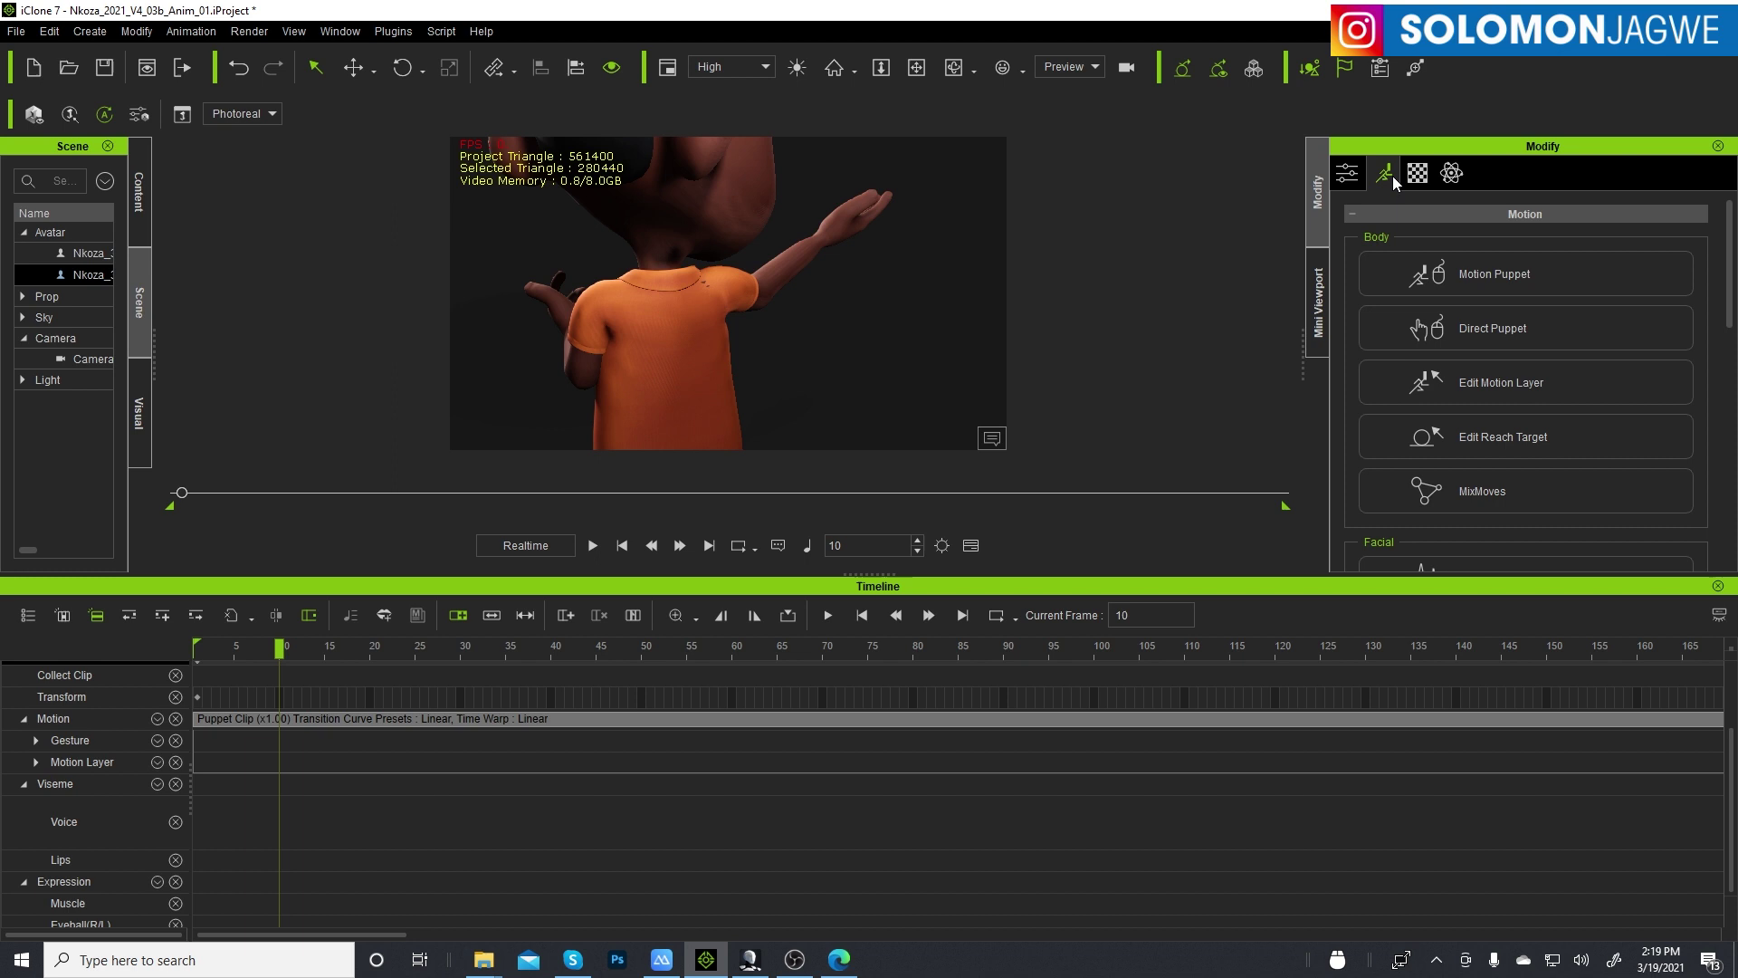
click(1491, 383)
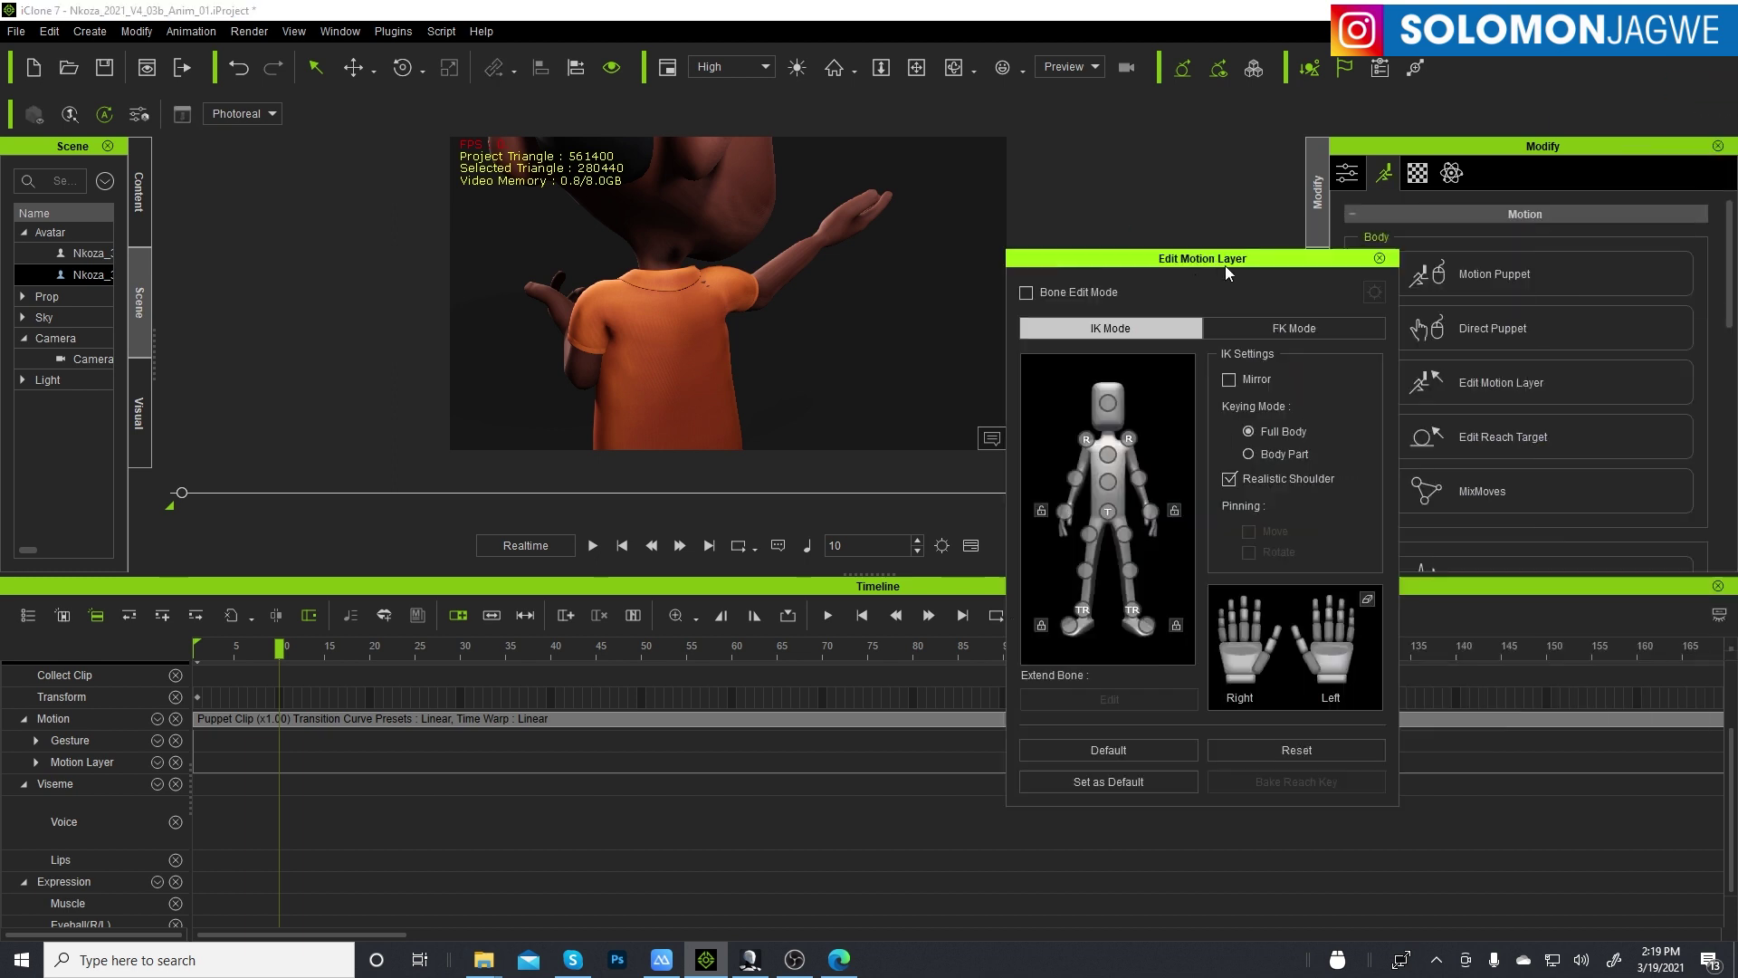
drag(1224, 265, 1336, 187)
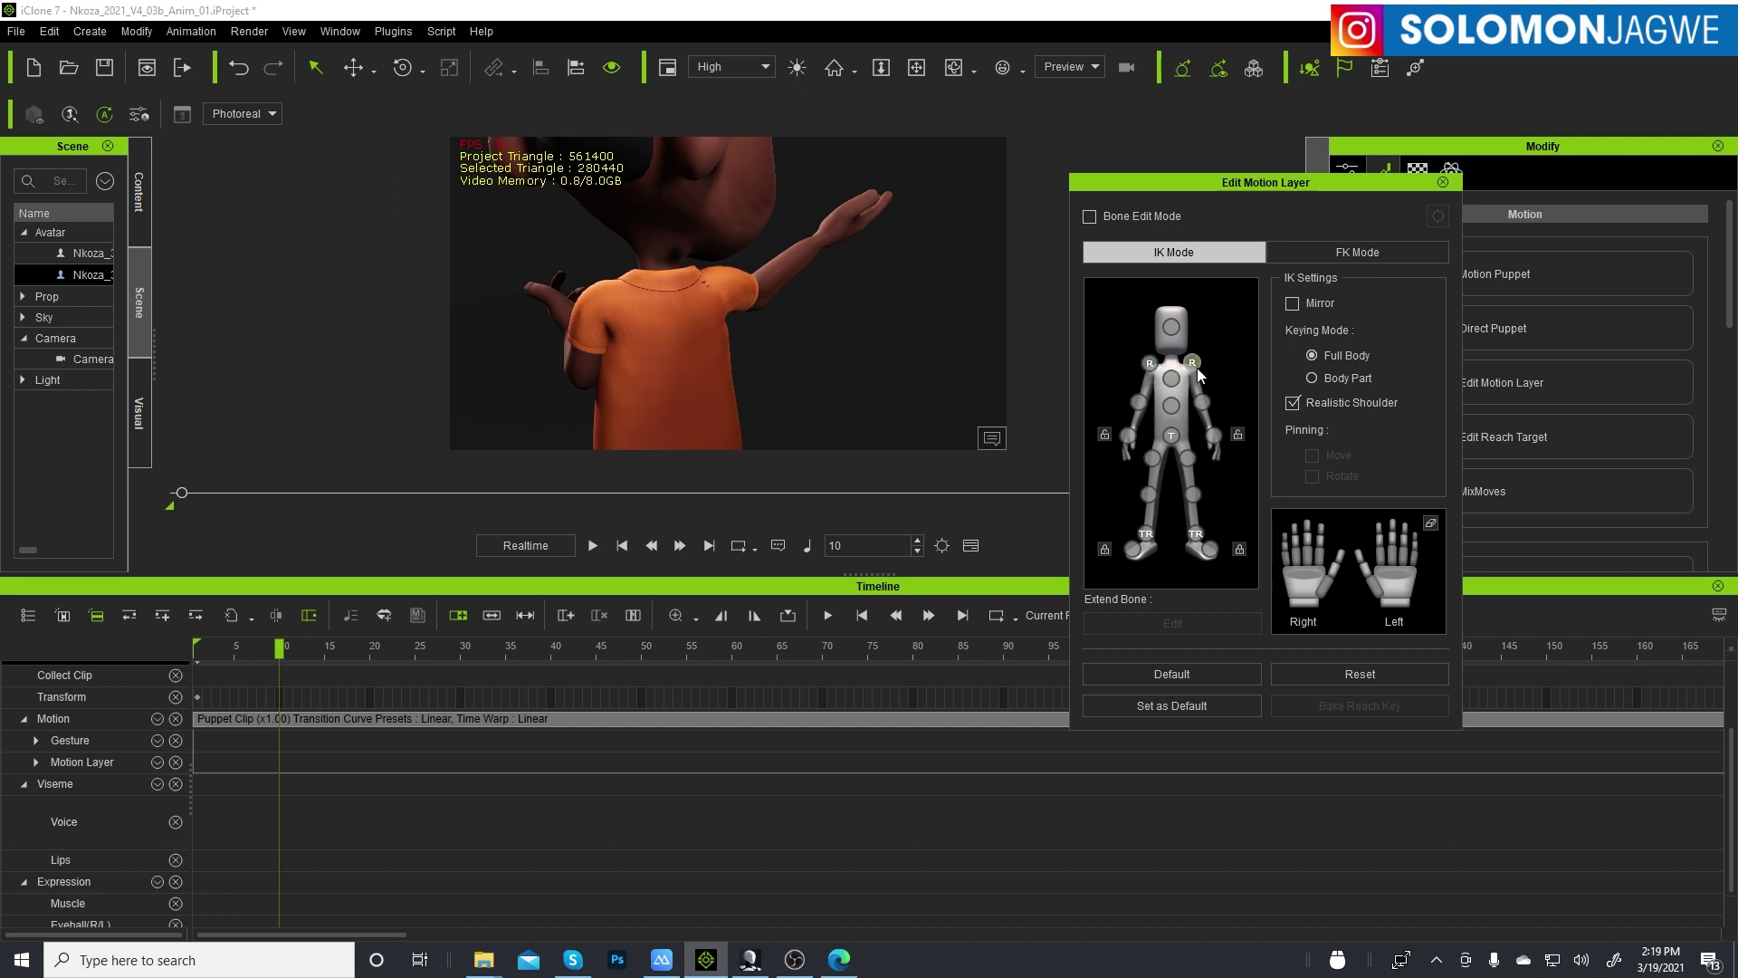
- Rotate Nkoza's right and left shoulders in local rotation at frame 10, adding a motion layer key
click(1149, 362)
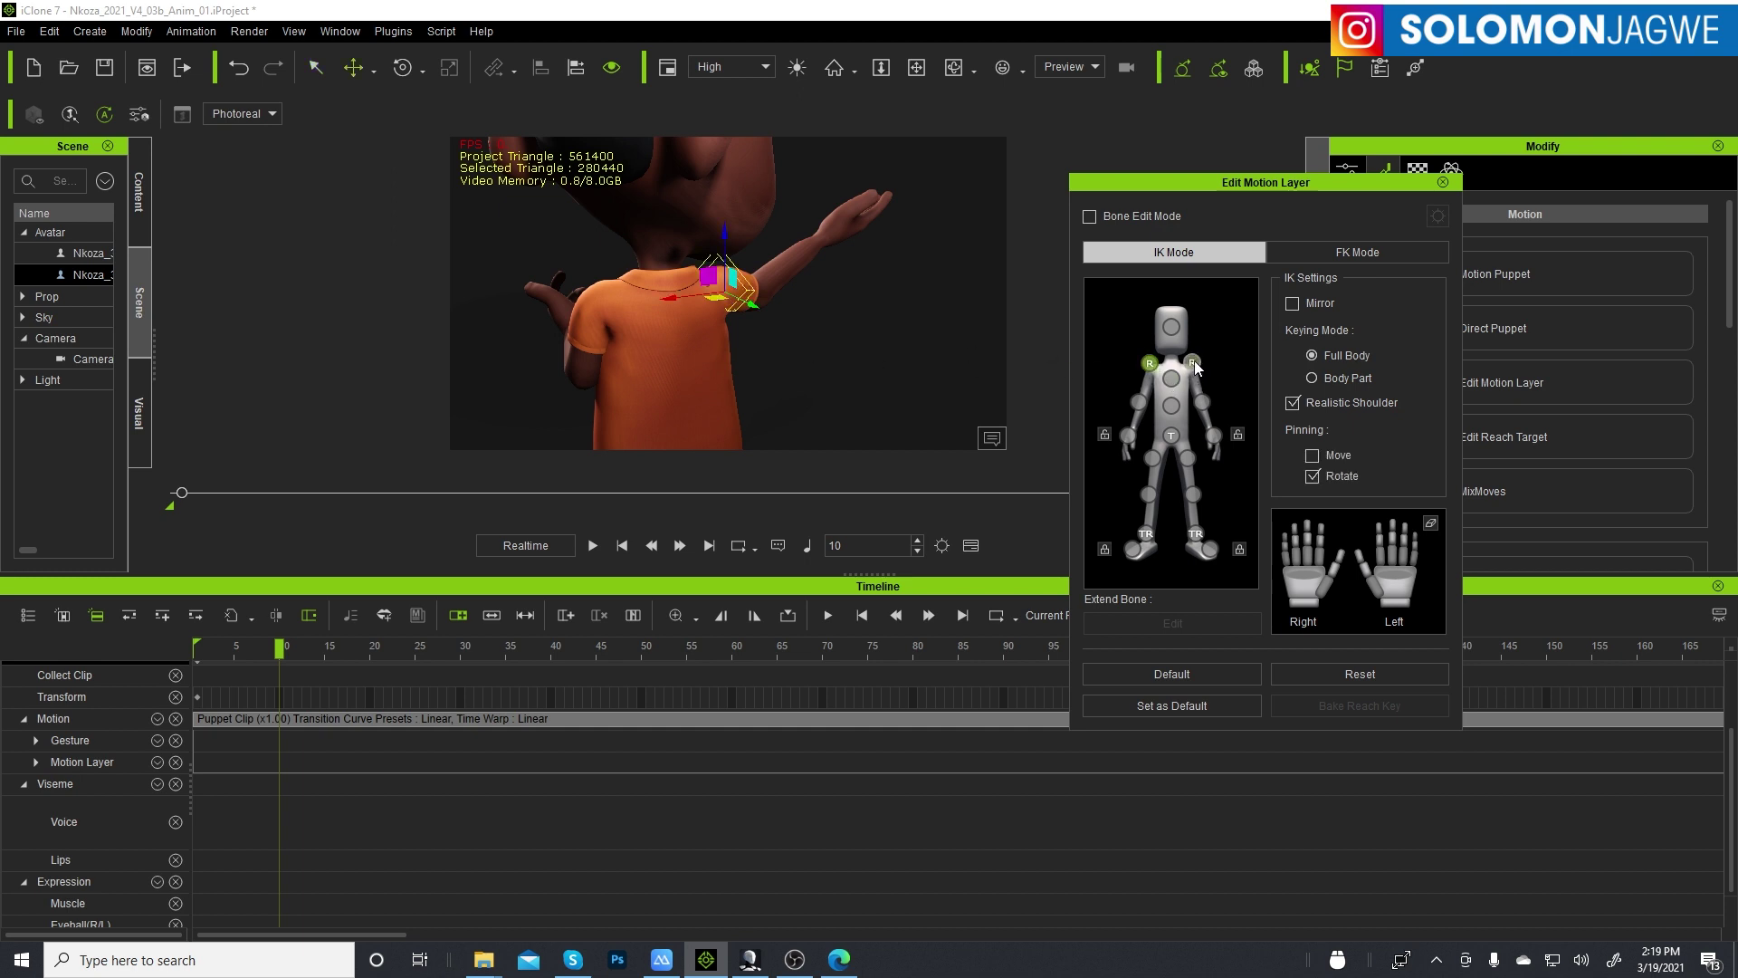
click(1192, 363)
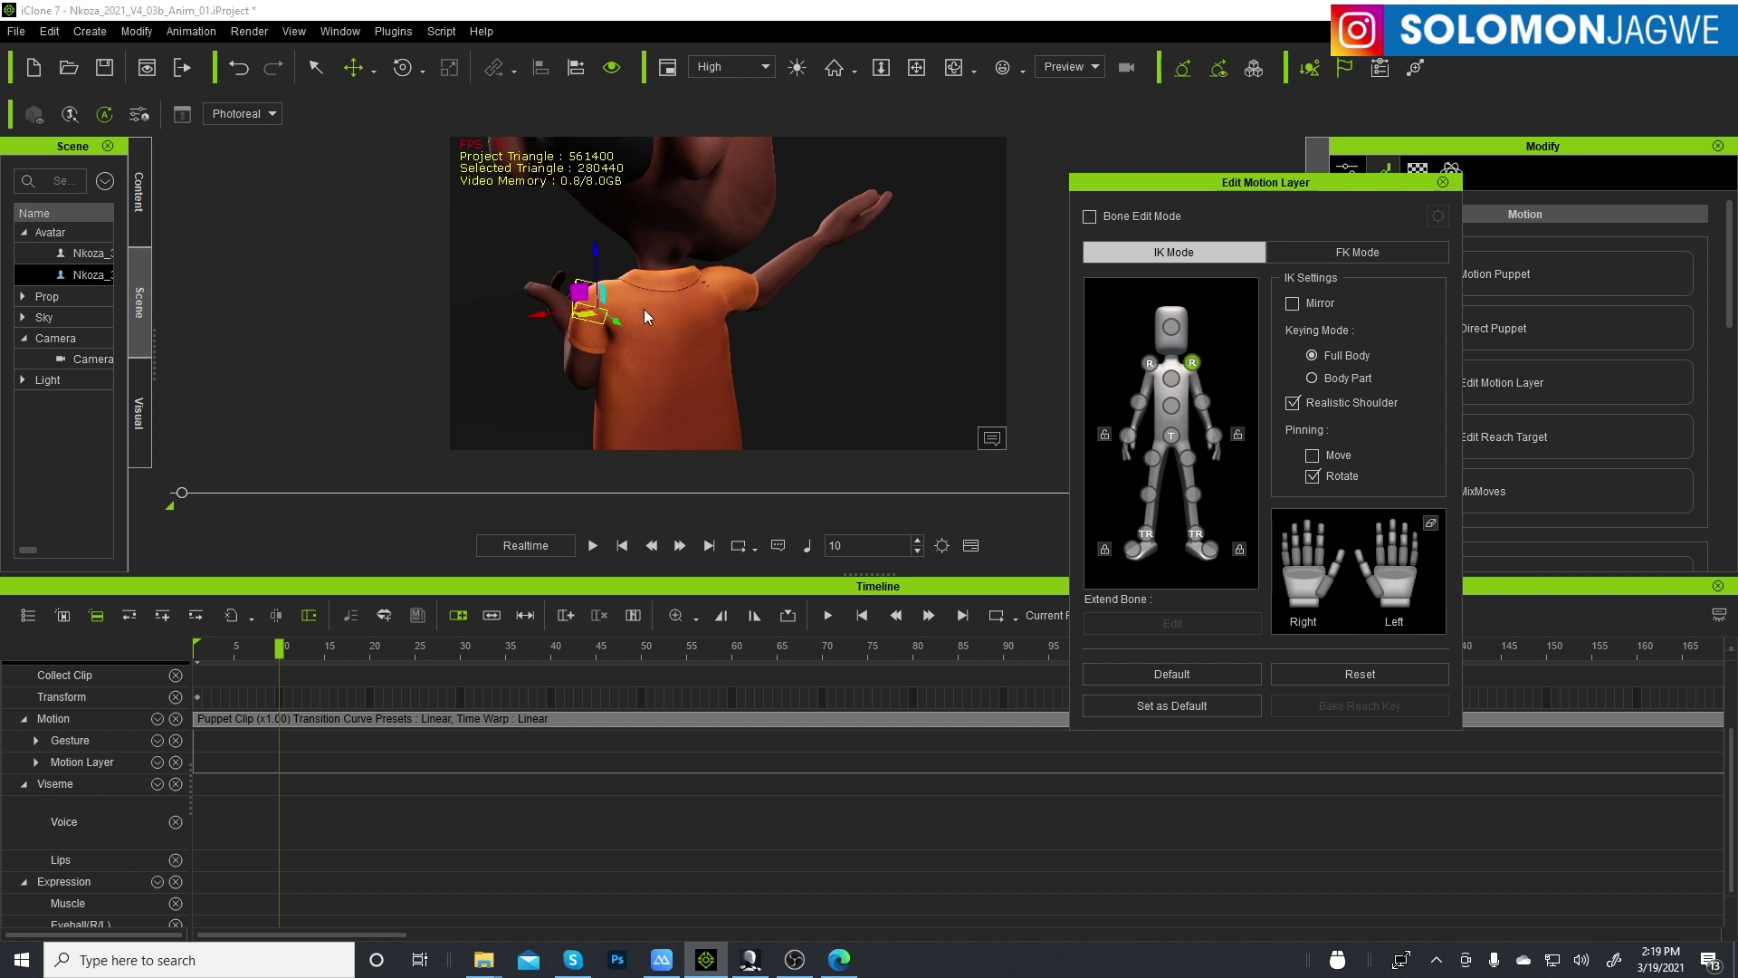
key(e)
click(424, 72)
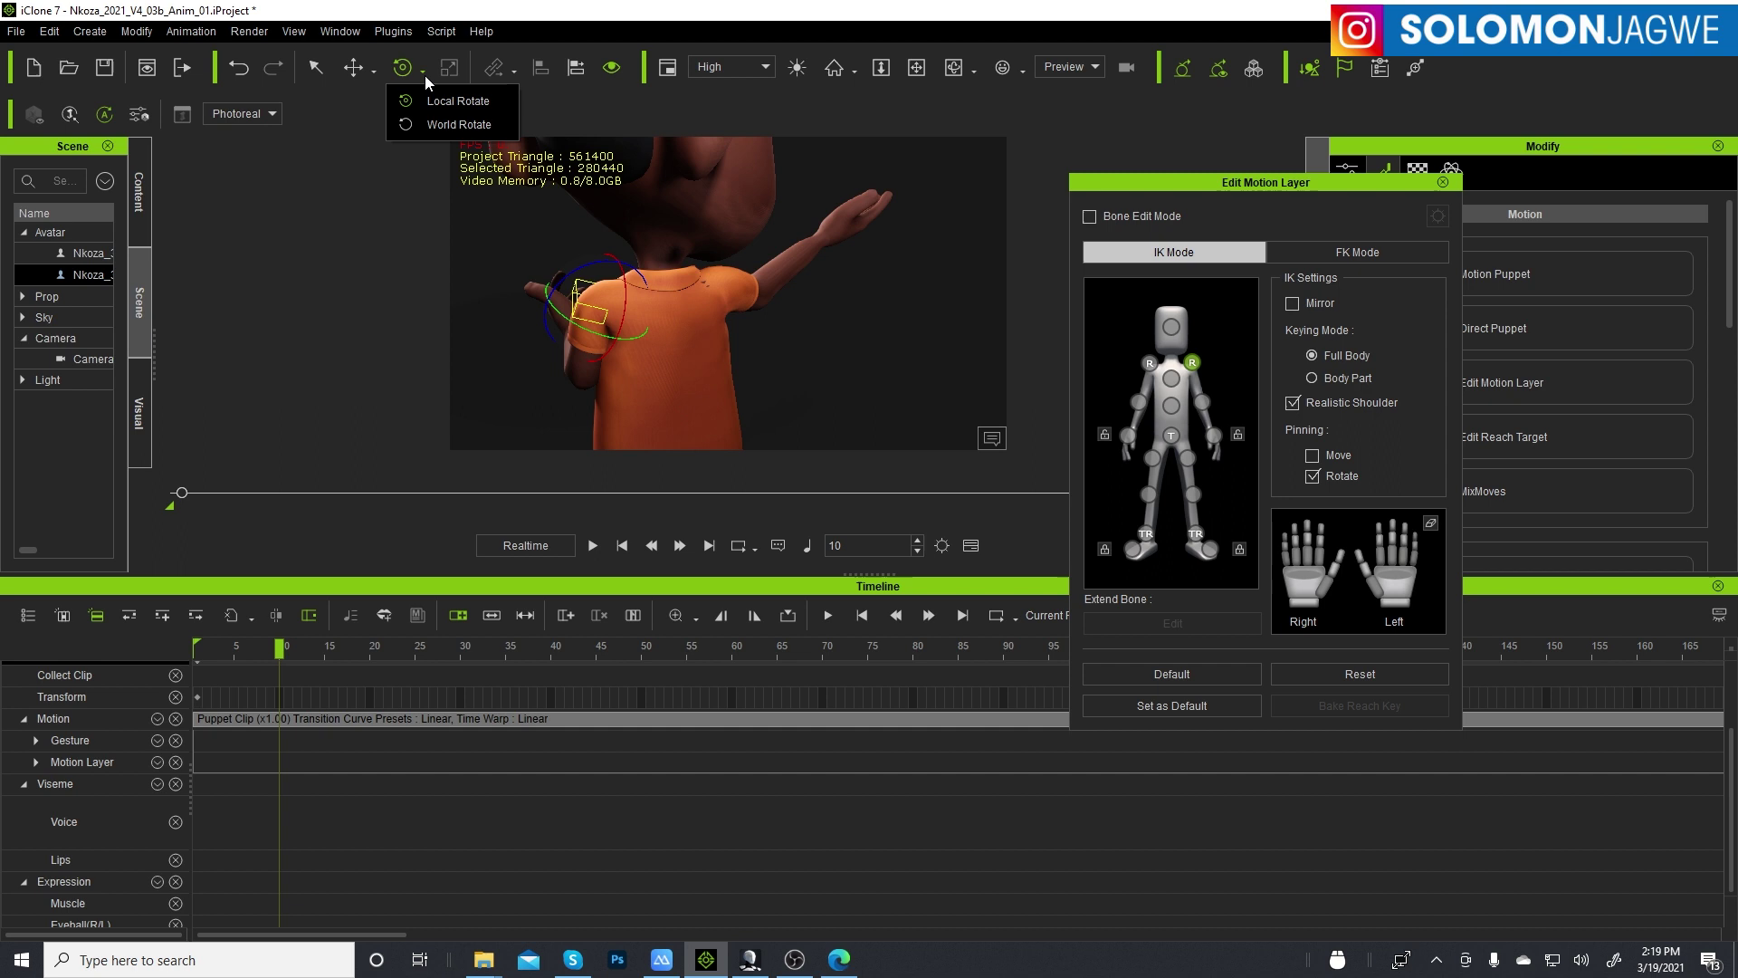
click(442, 101)
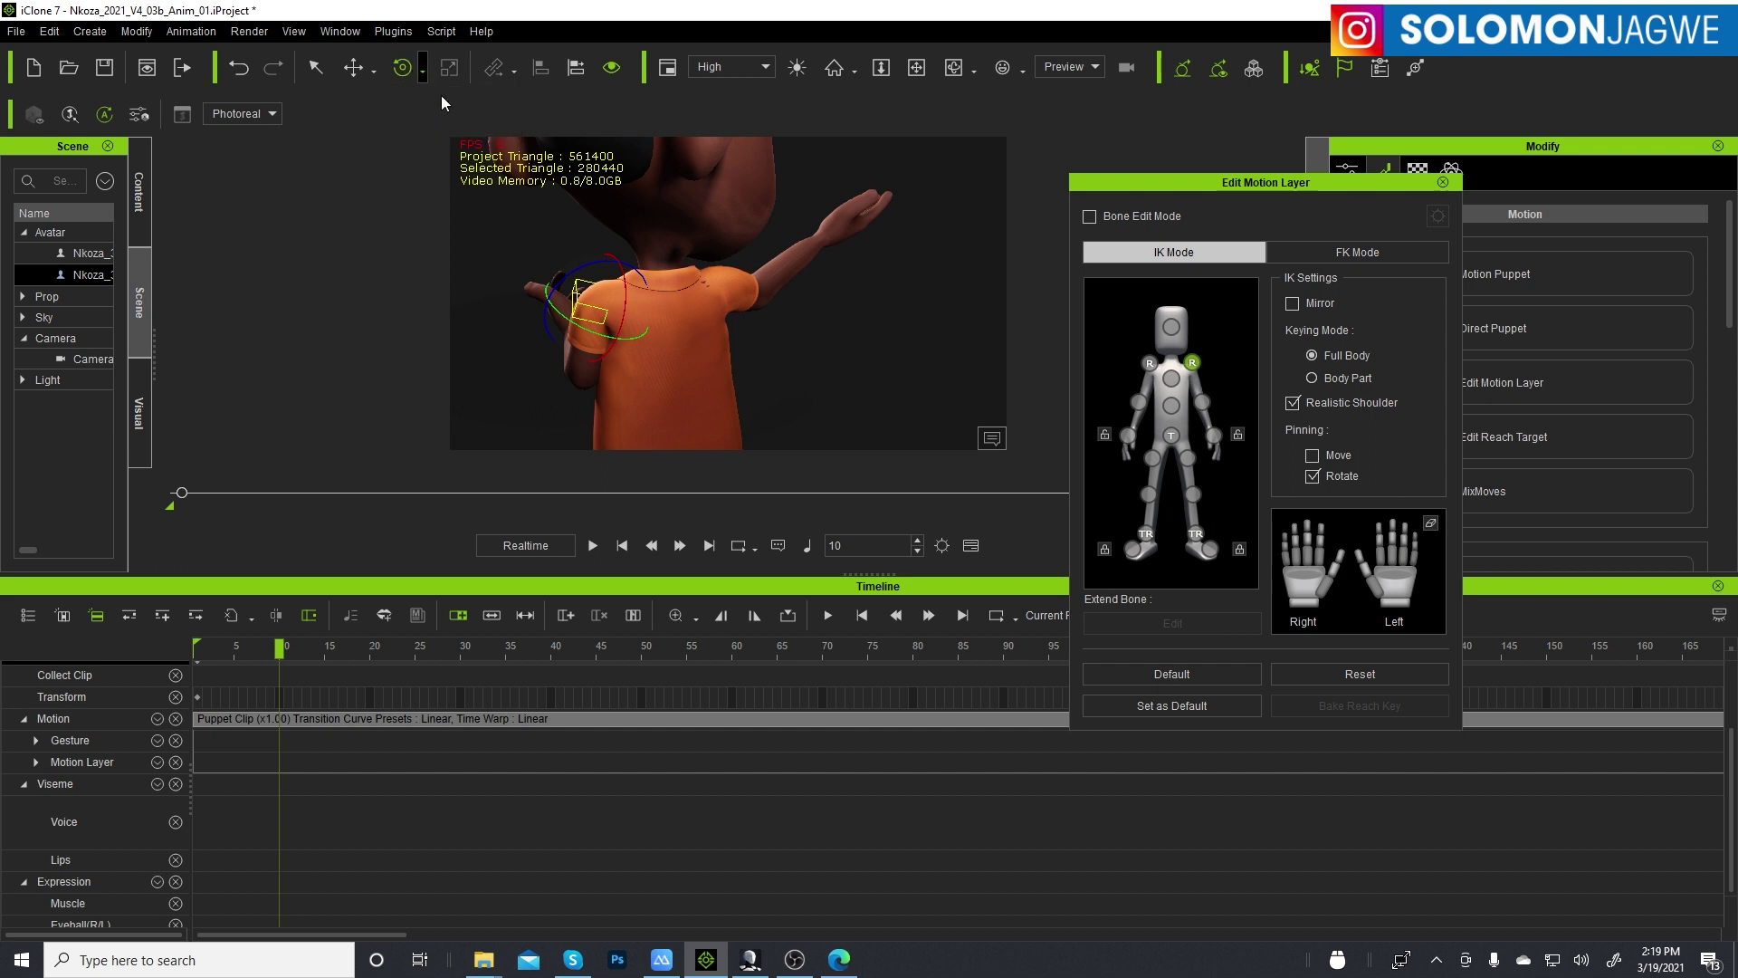
drag(582, 268, 590, 263)
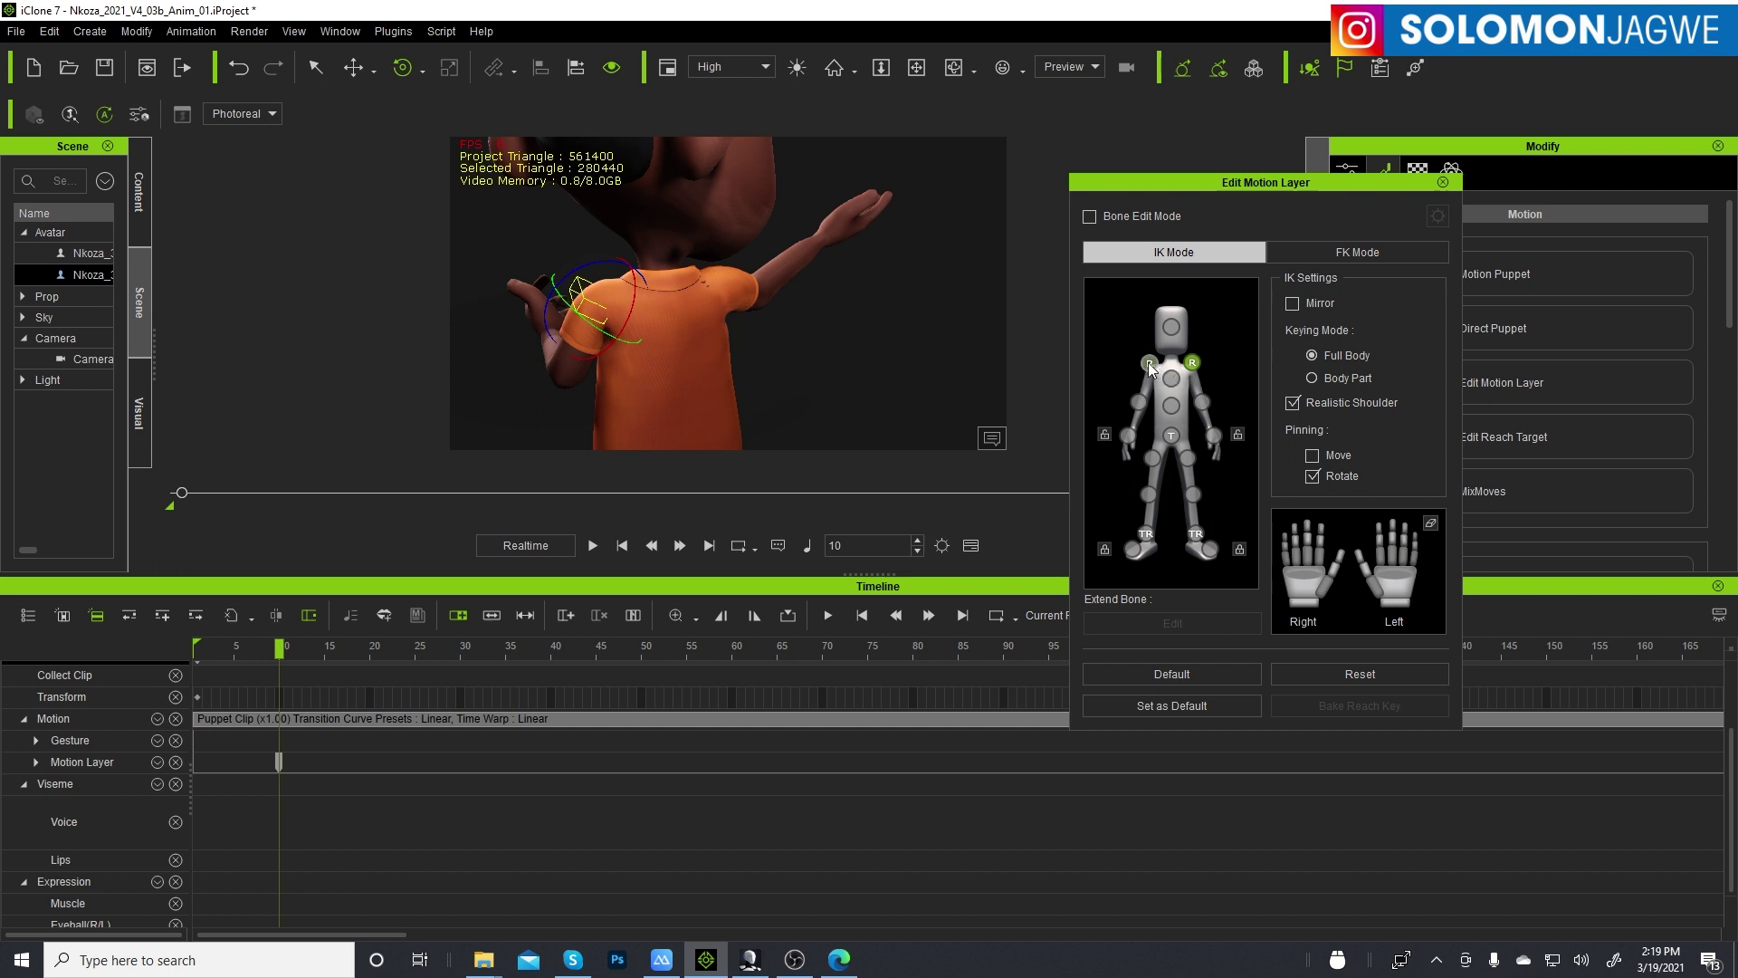
click(1148, 362)
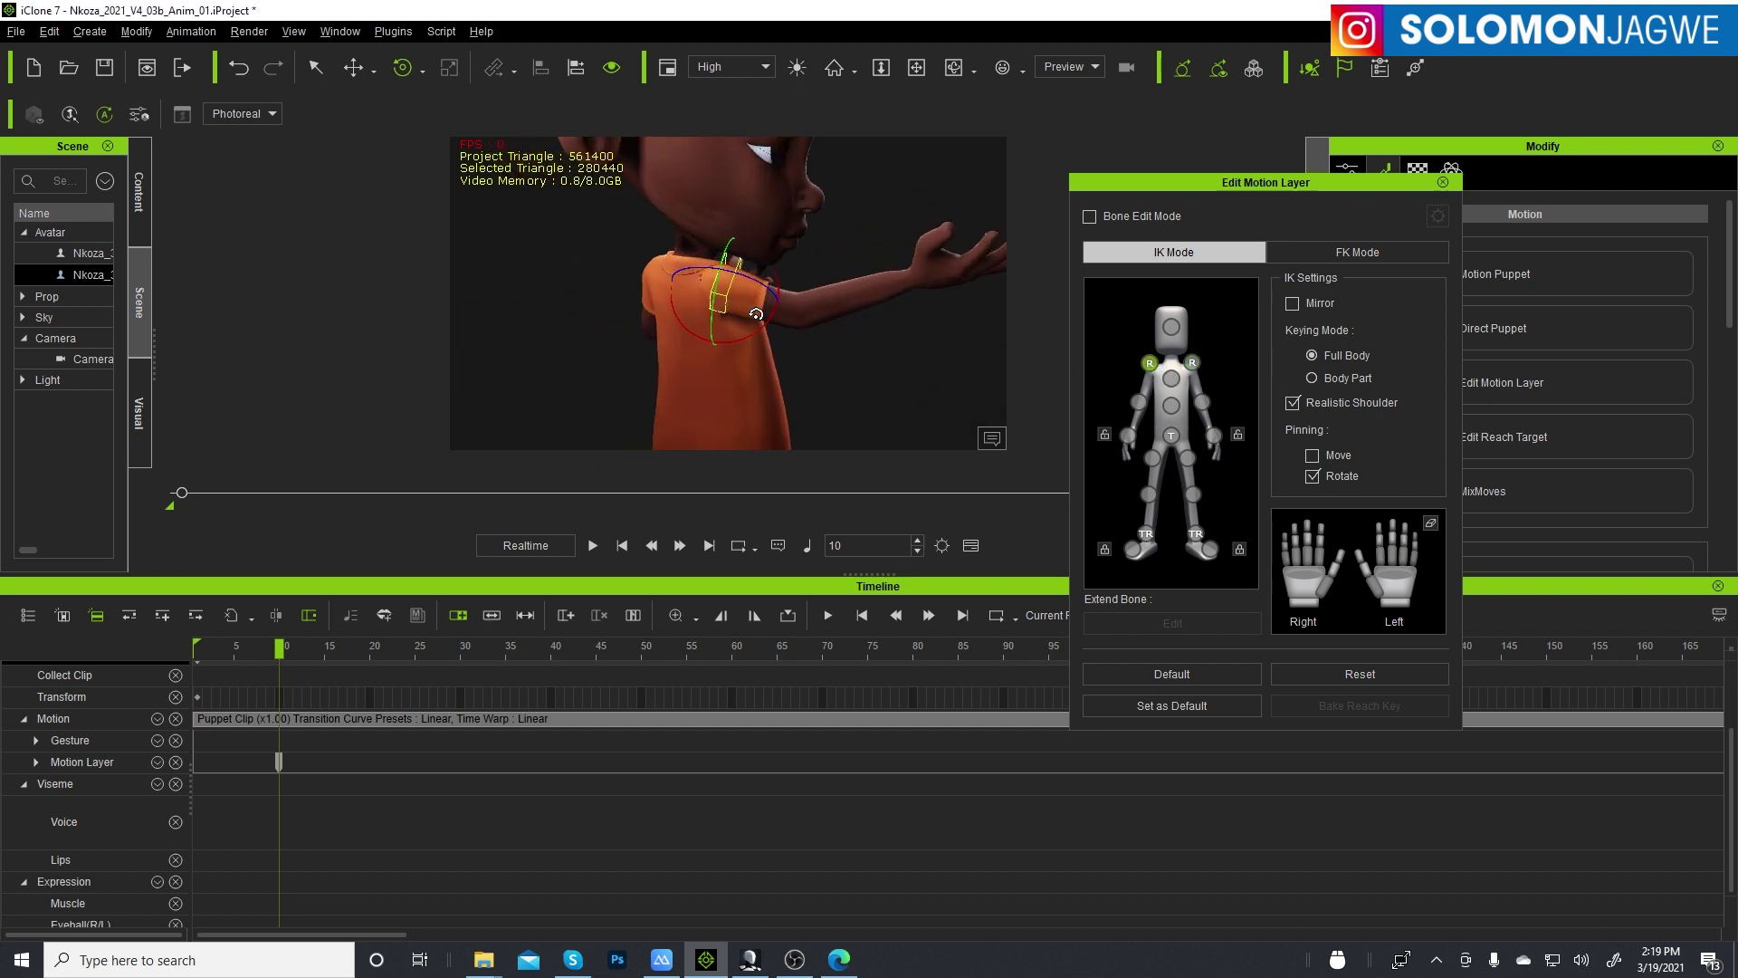
drag(756, 314, 661, 317)
drag(741, 278, 733, 275)
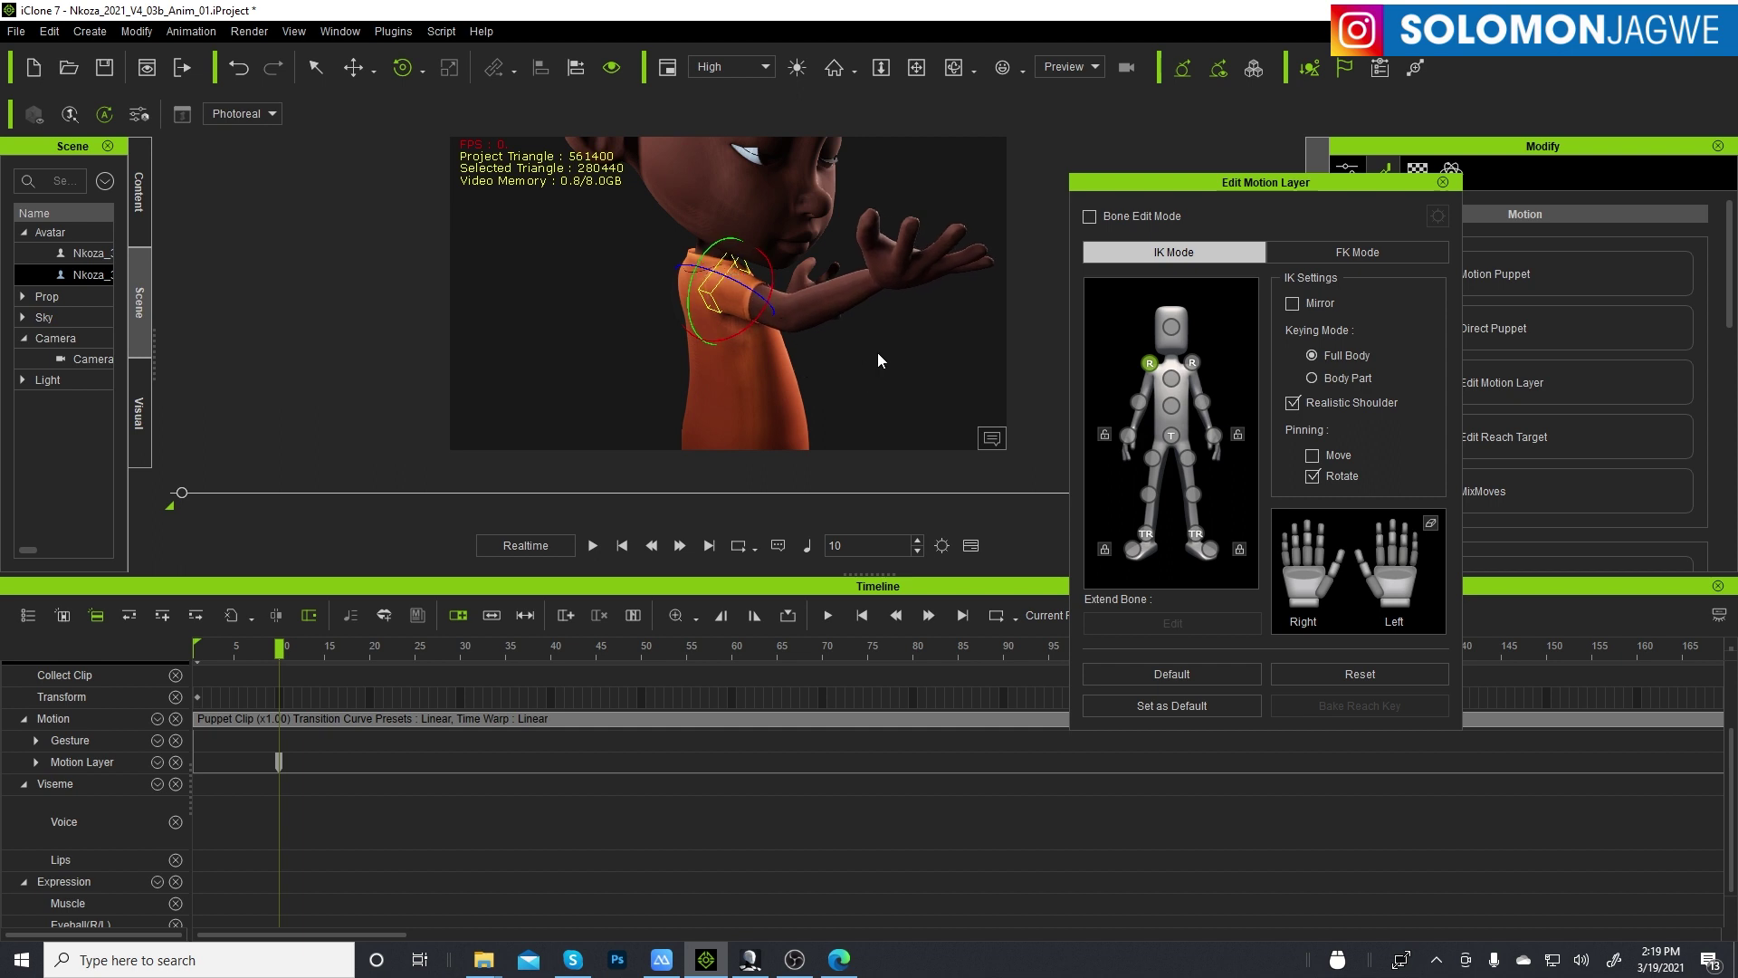
right_drag(878, 360, 640, 478)
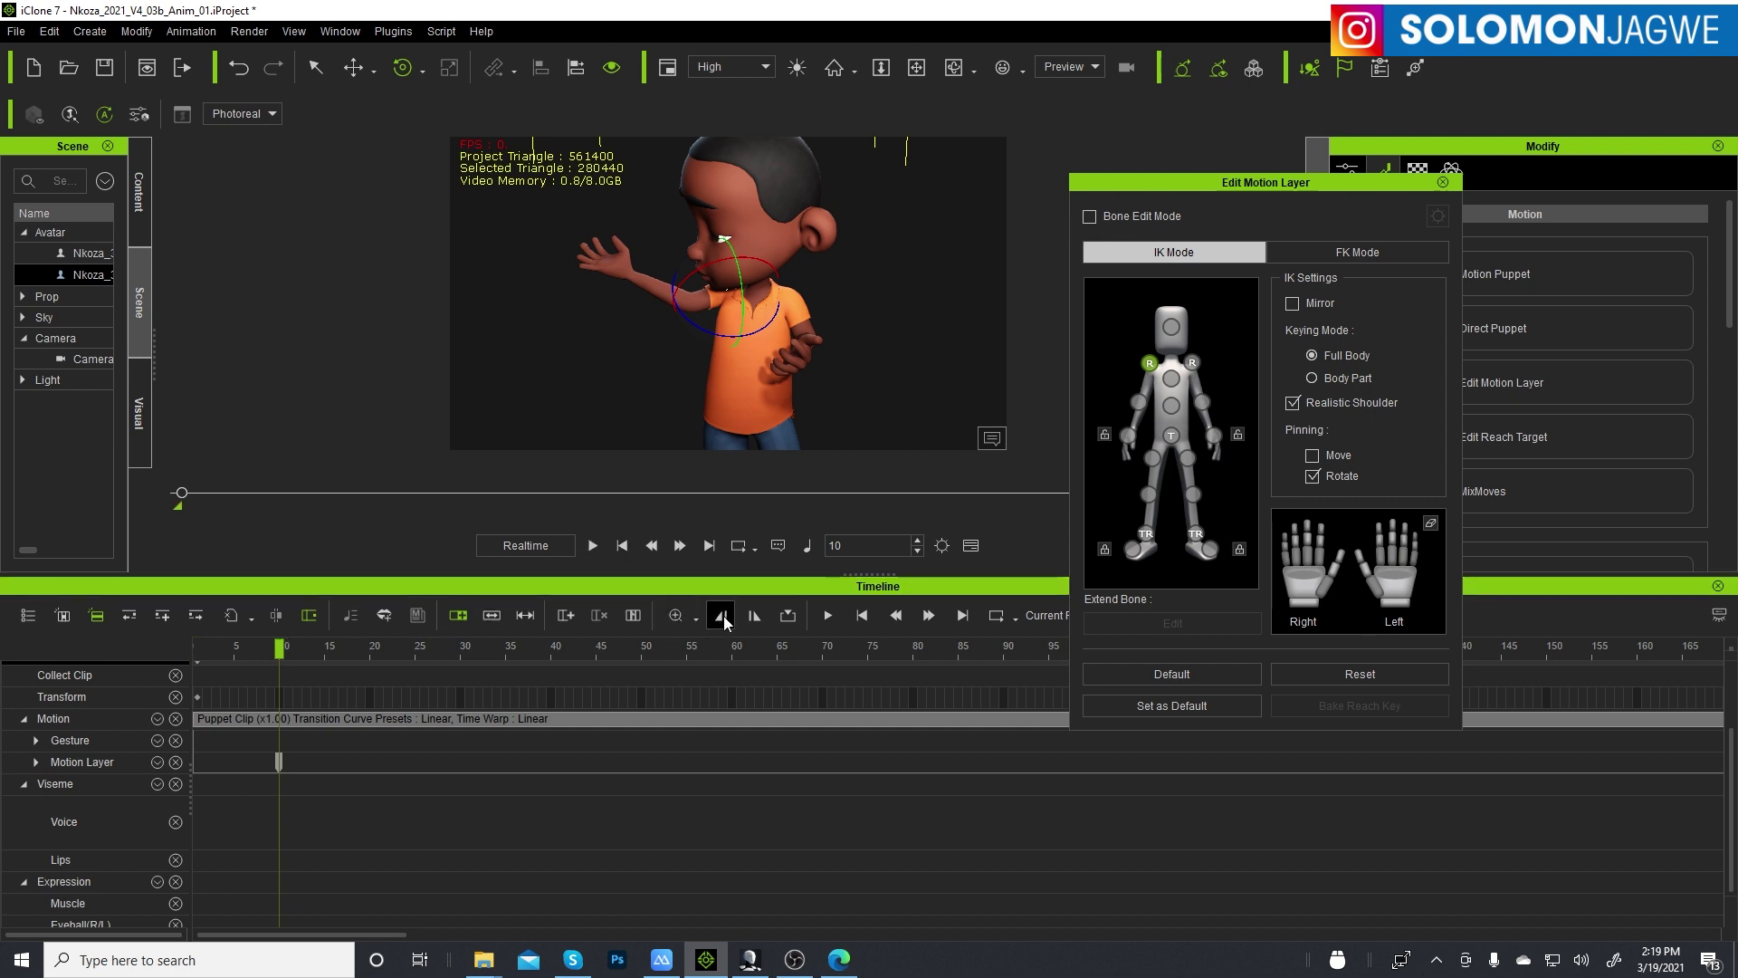
- Play to check the shoulder fix, raise the upper arm further at frame 10, then replay
click(592, 545)
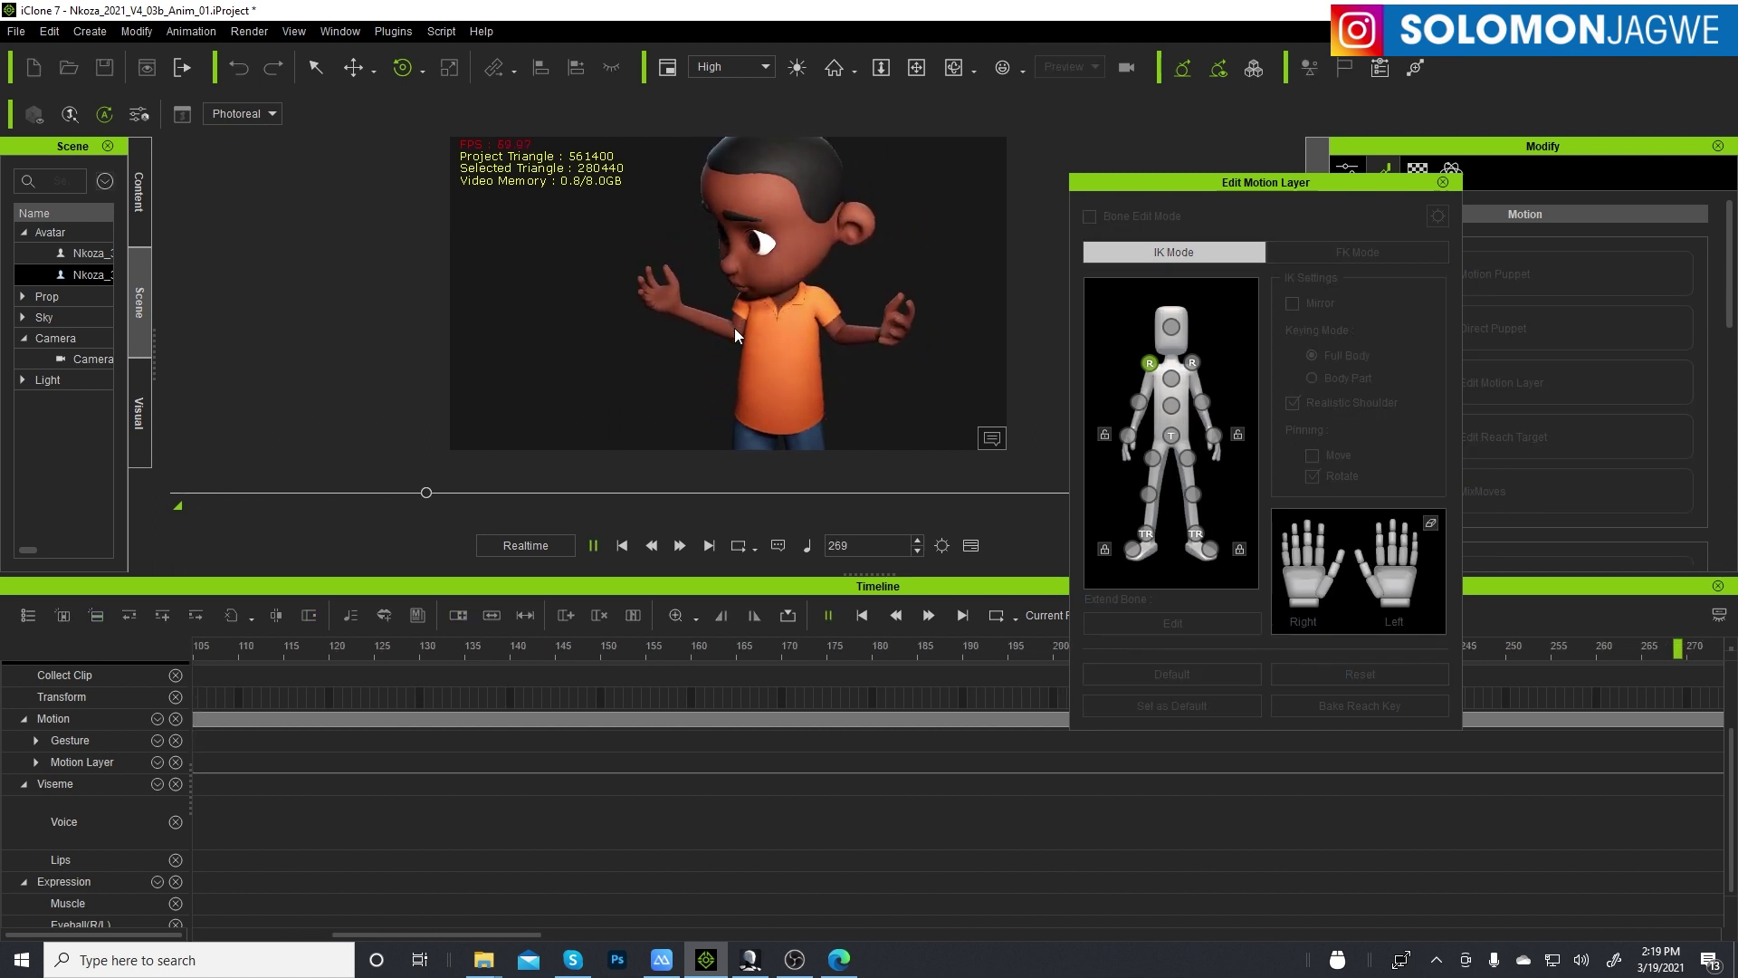
click(621, 545)
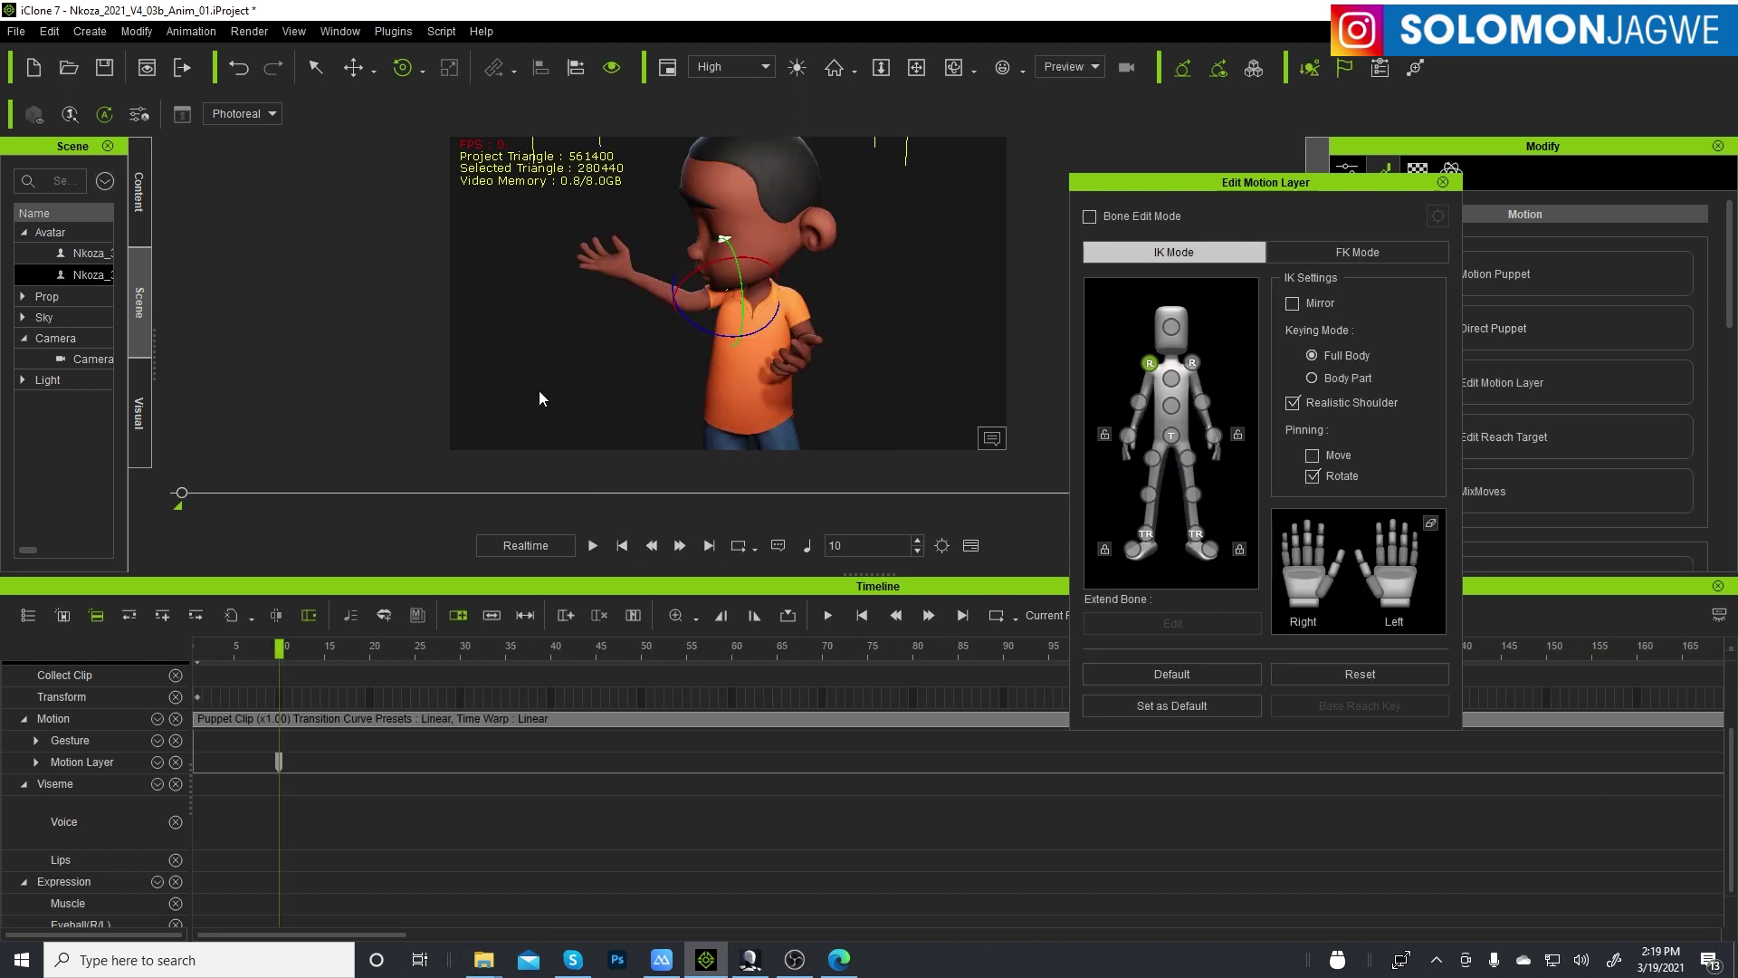
right_drag(570, 345, 779, 323)
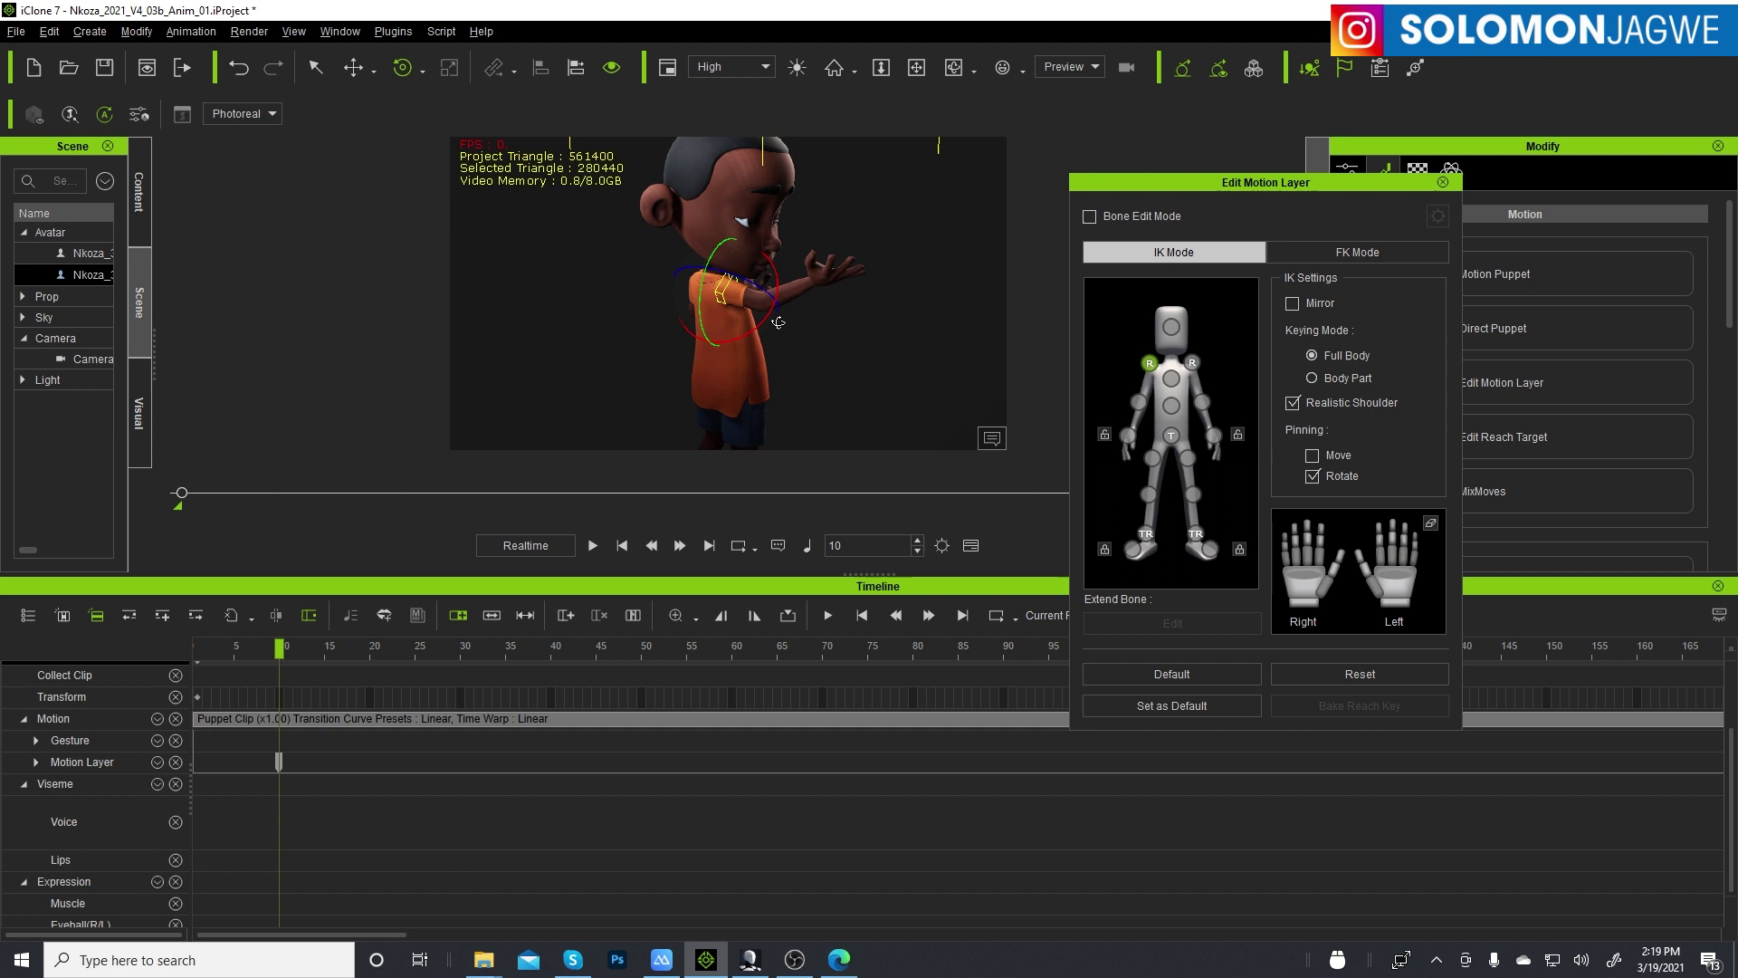
scroll(779, 322, up, 5)
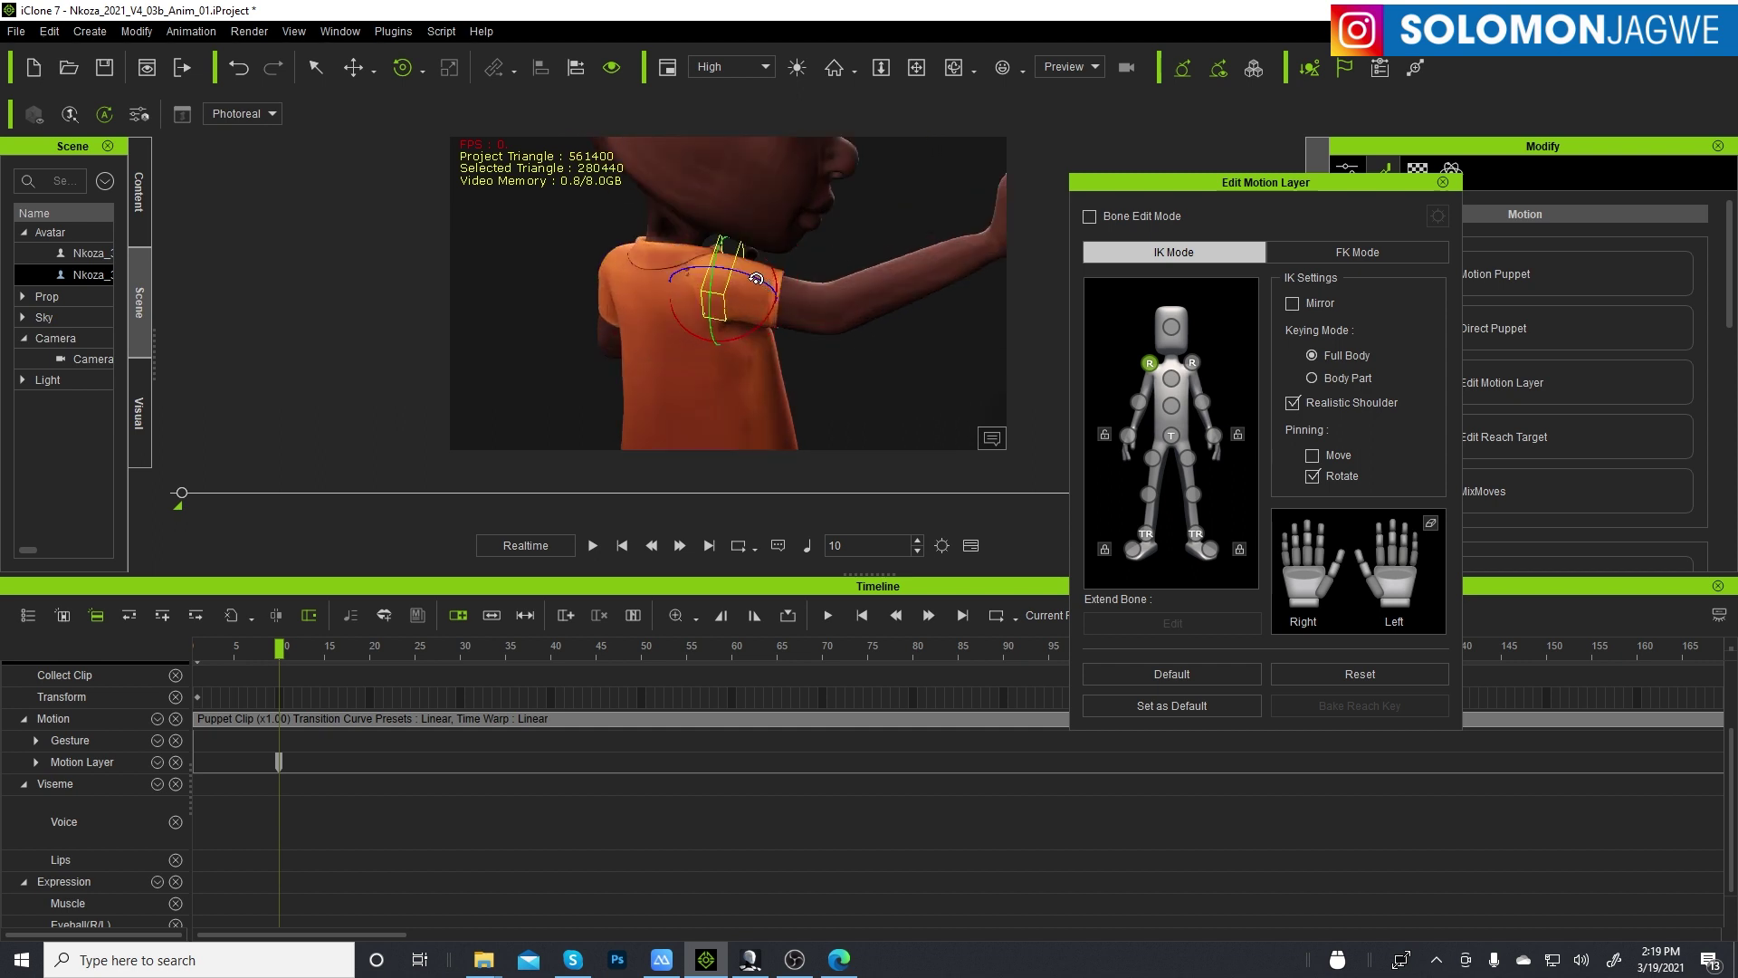
drag(756, 277, 746, 271)
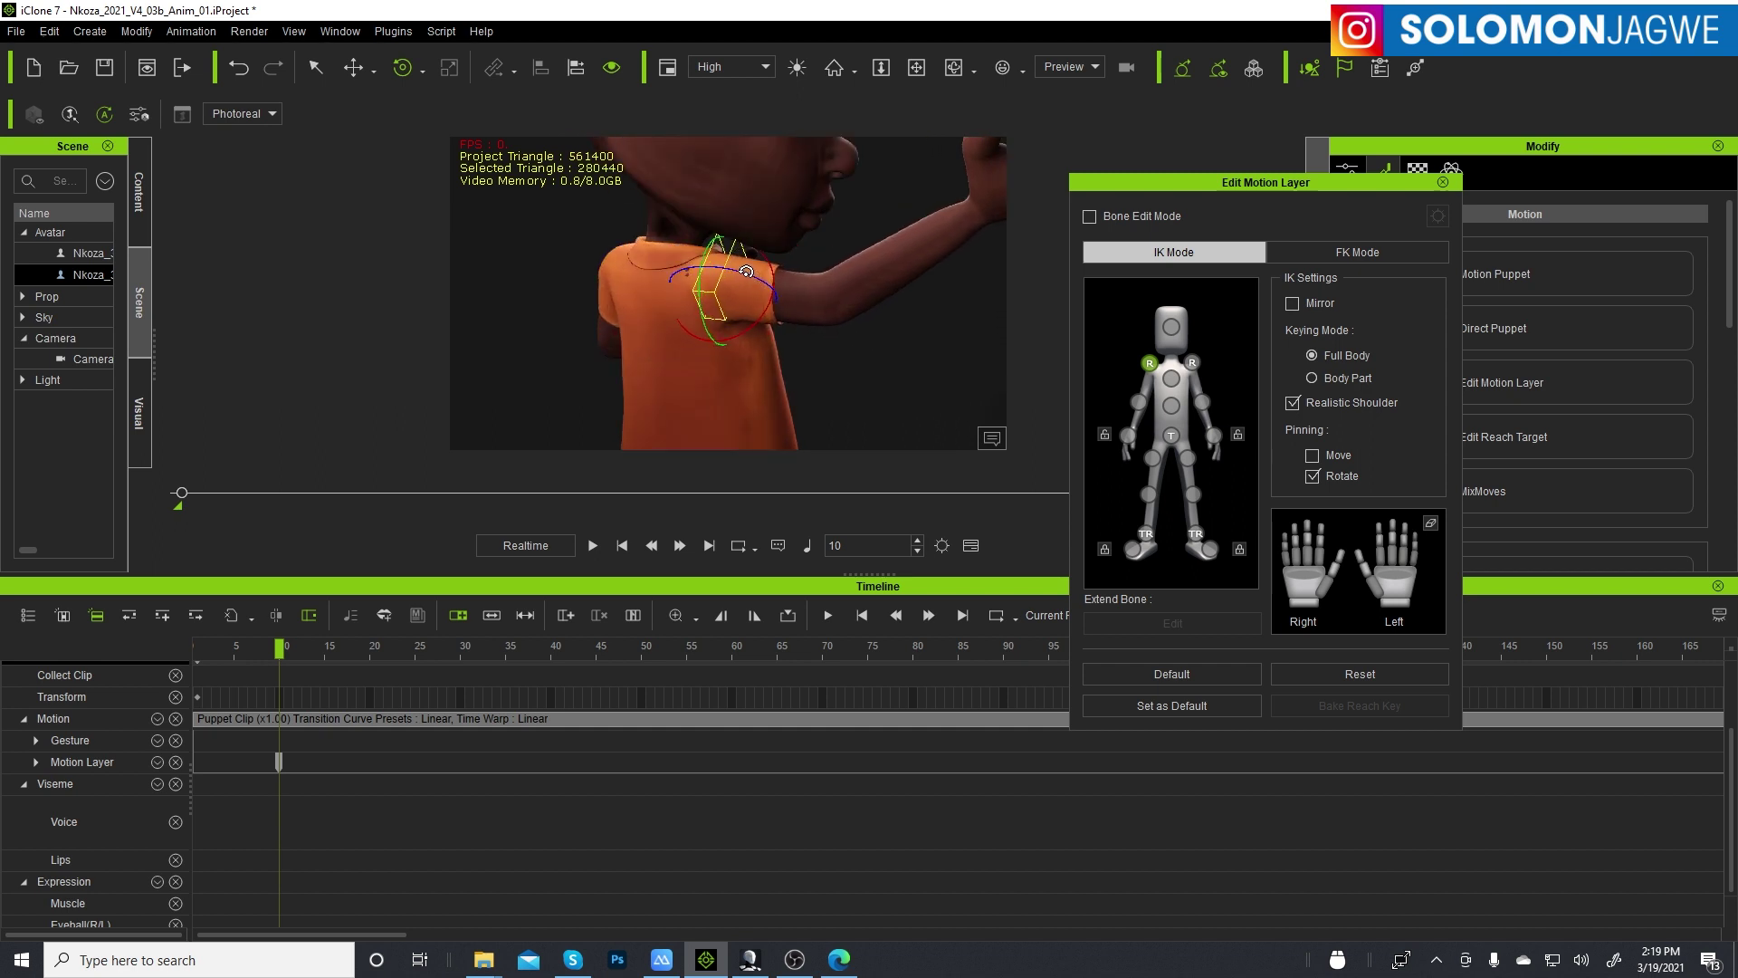
click(593, 545)
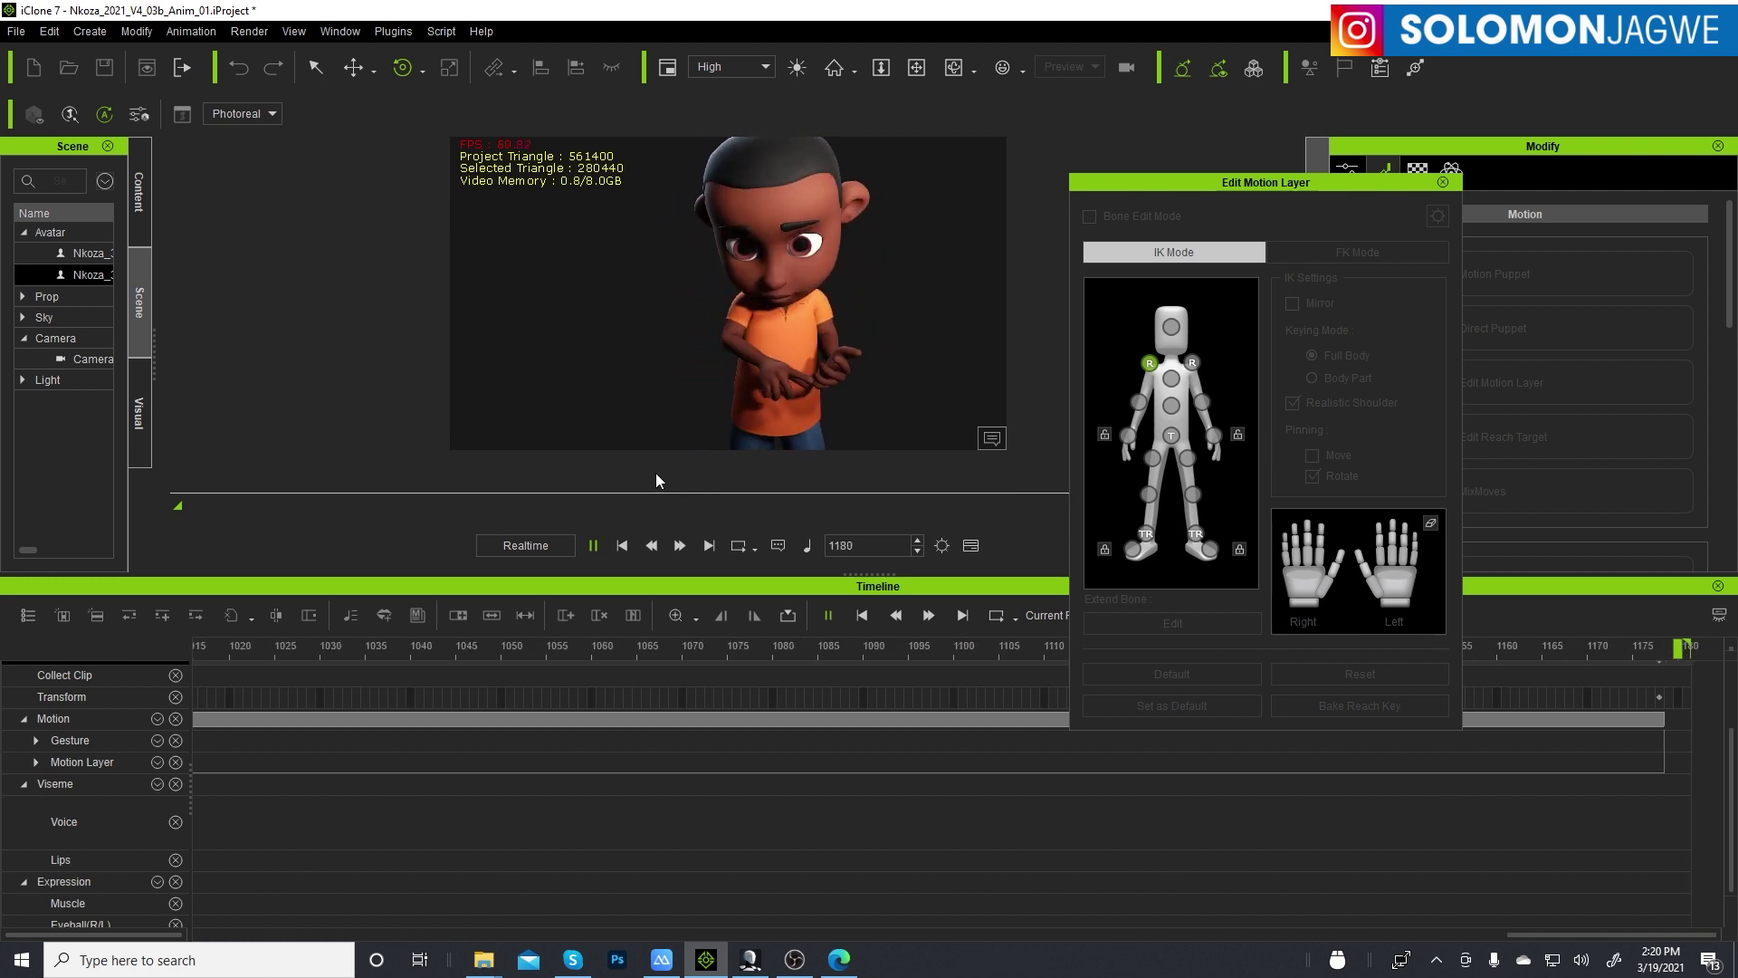
- At frame 10, rotate Nkoza's right hand on the motion layer to reposition the thumb and fingers
click(622, 548)
click(971, 546)
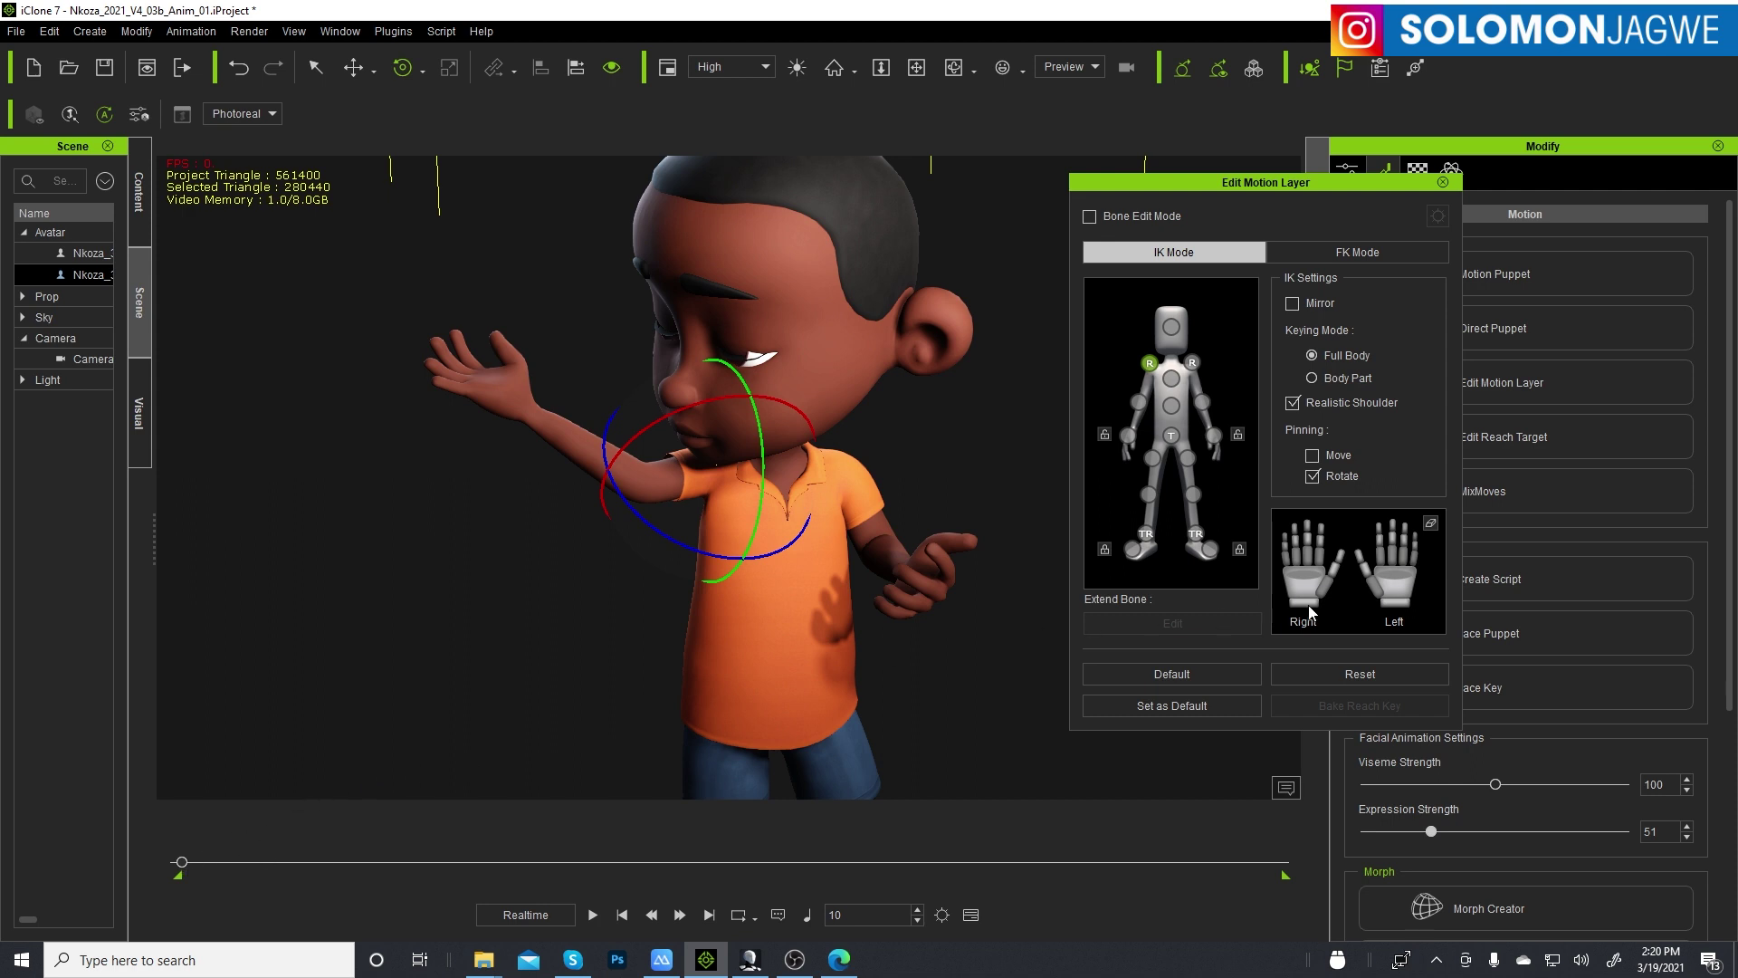
right_drag(639, 441, 746, 481)
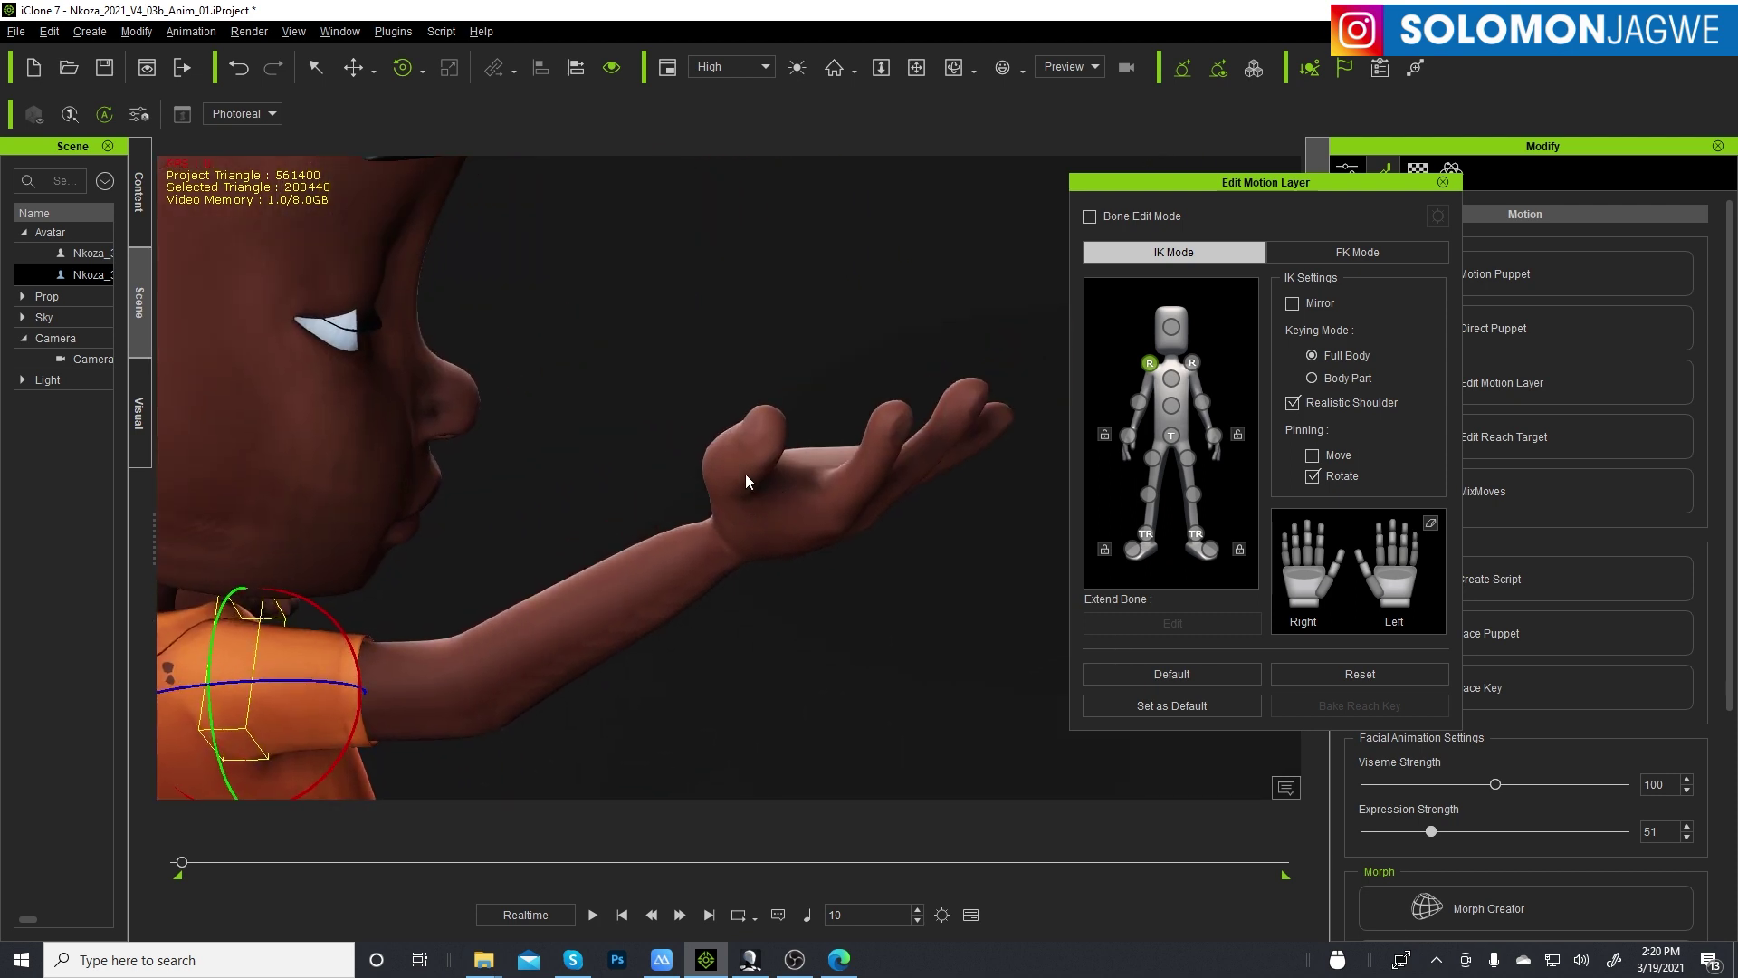
click(1324, 591)
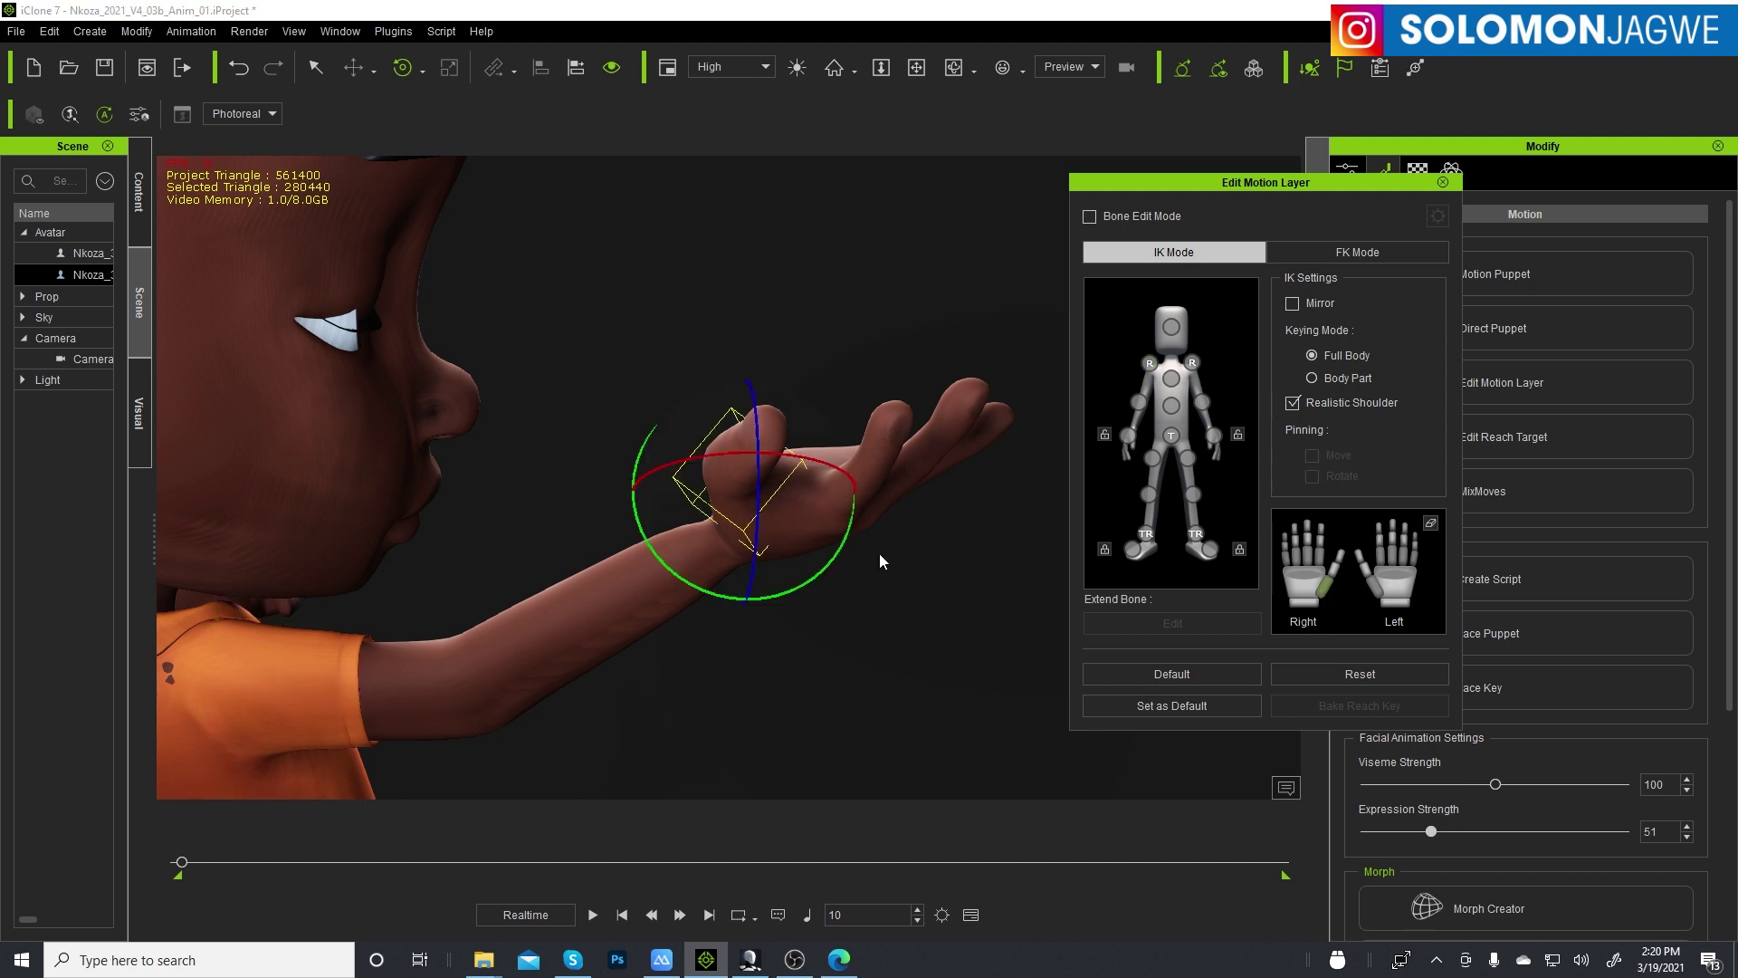
drag(760, 478, 760, 470)
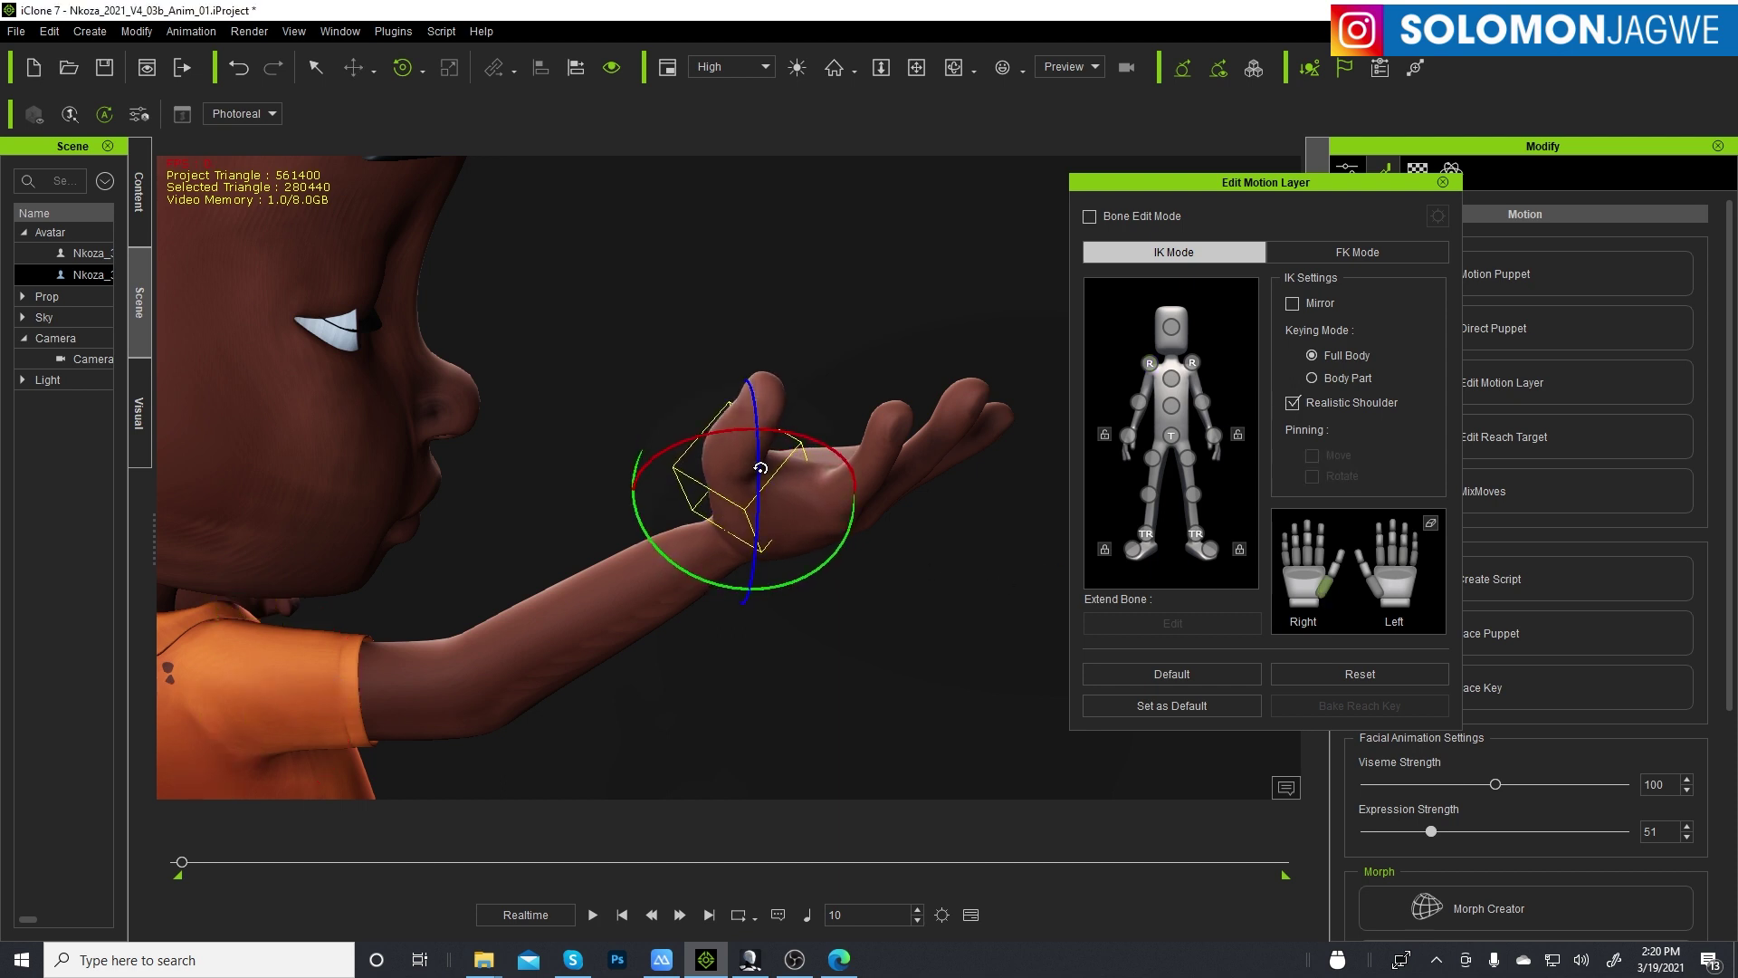
middle_drag(815, 422, 724, 390)
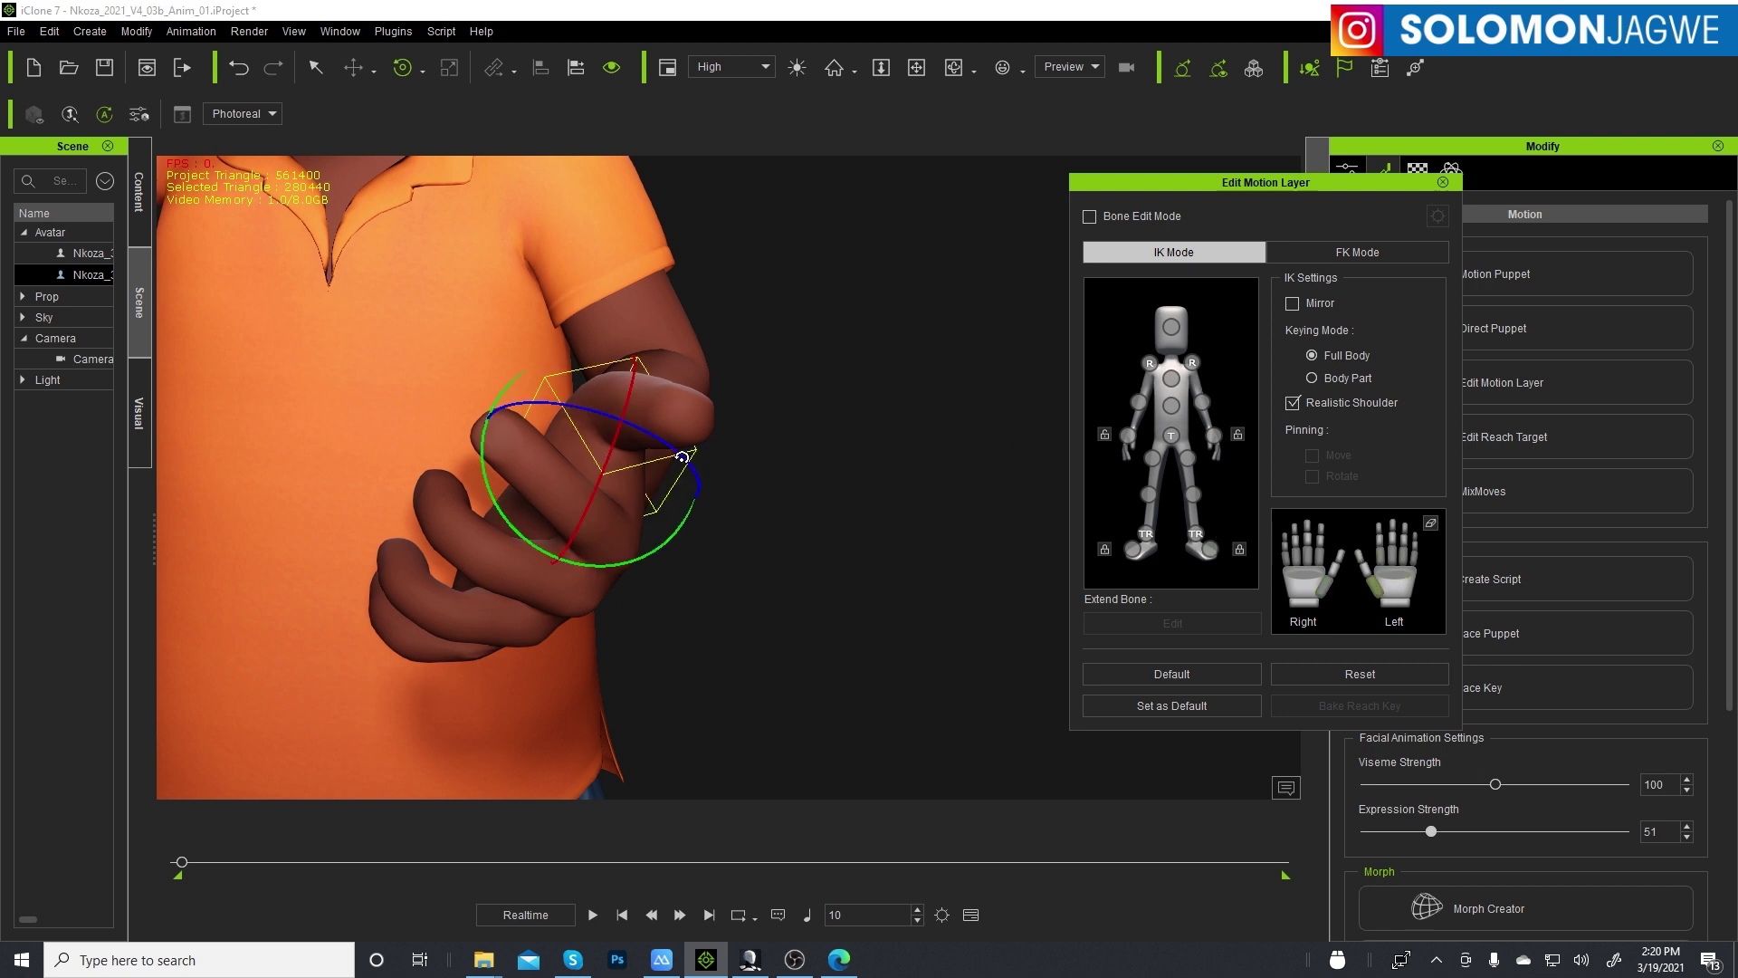
drag(682, 453, 688, 455)
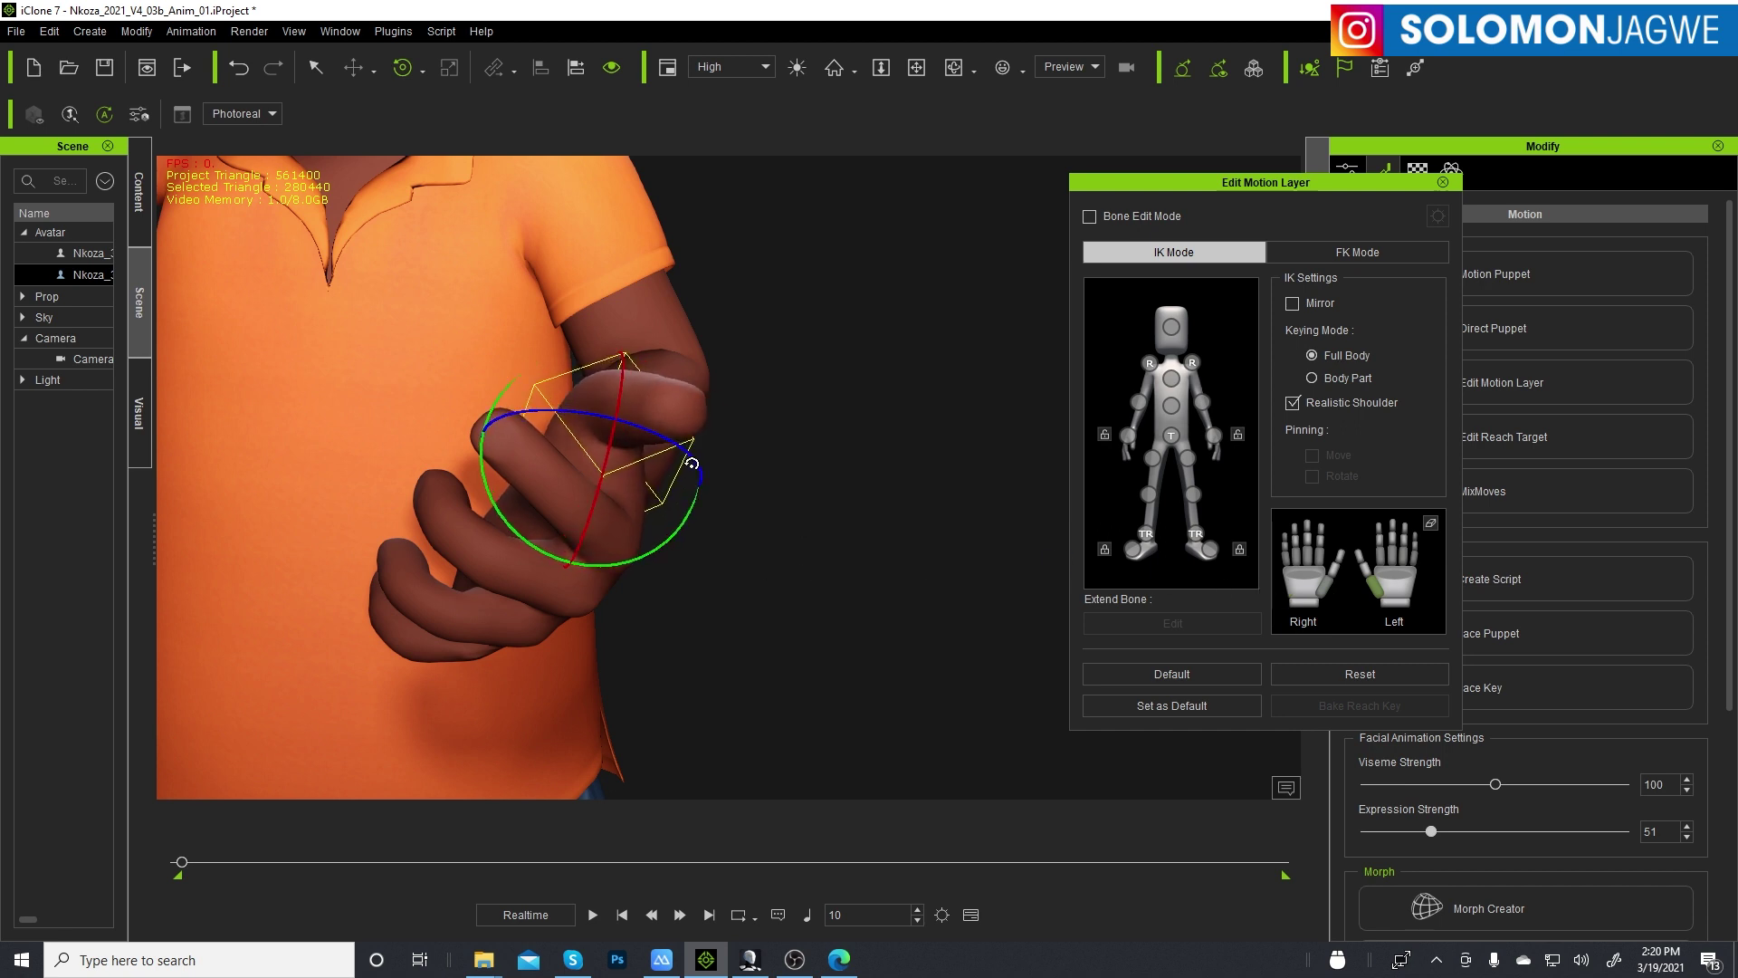
drag(691, 464, 684, 461)
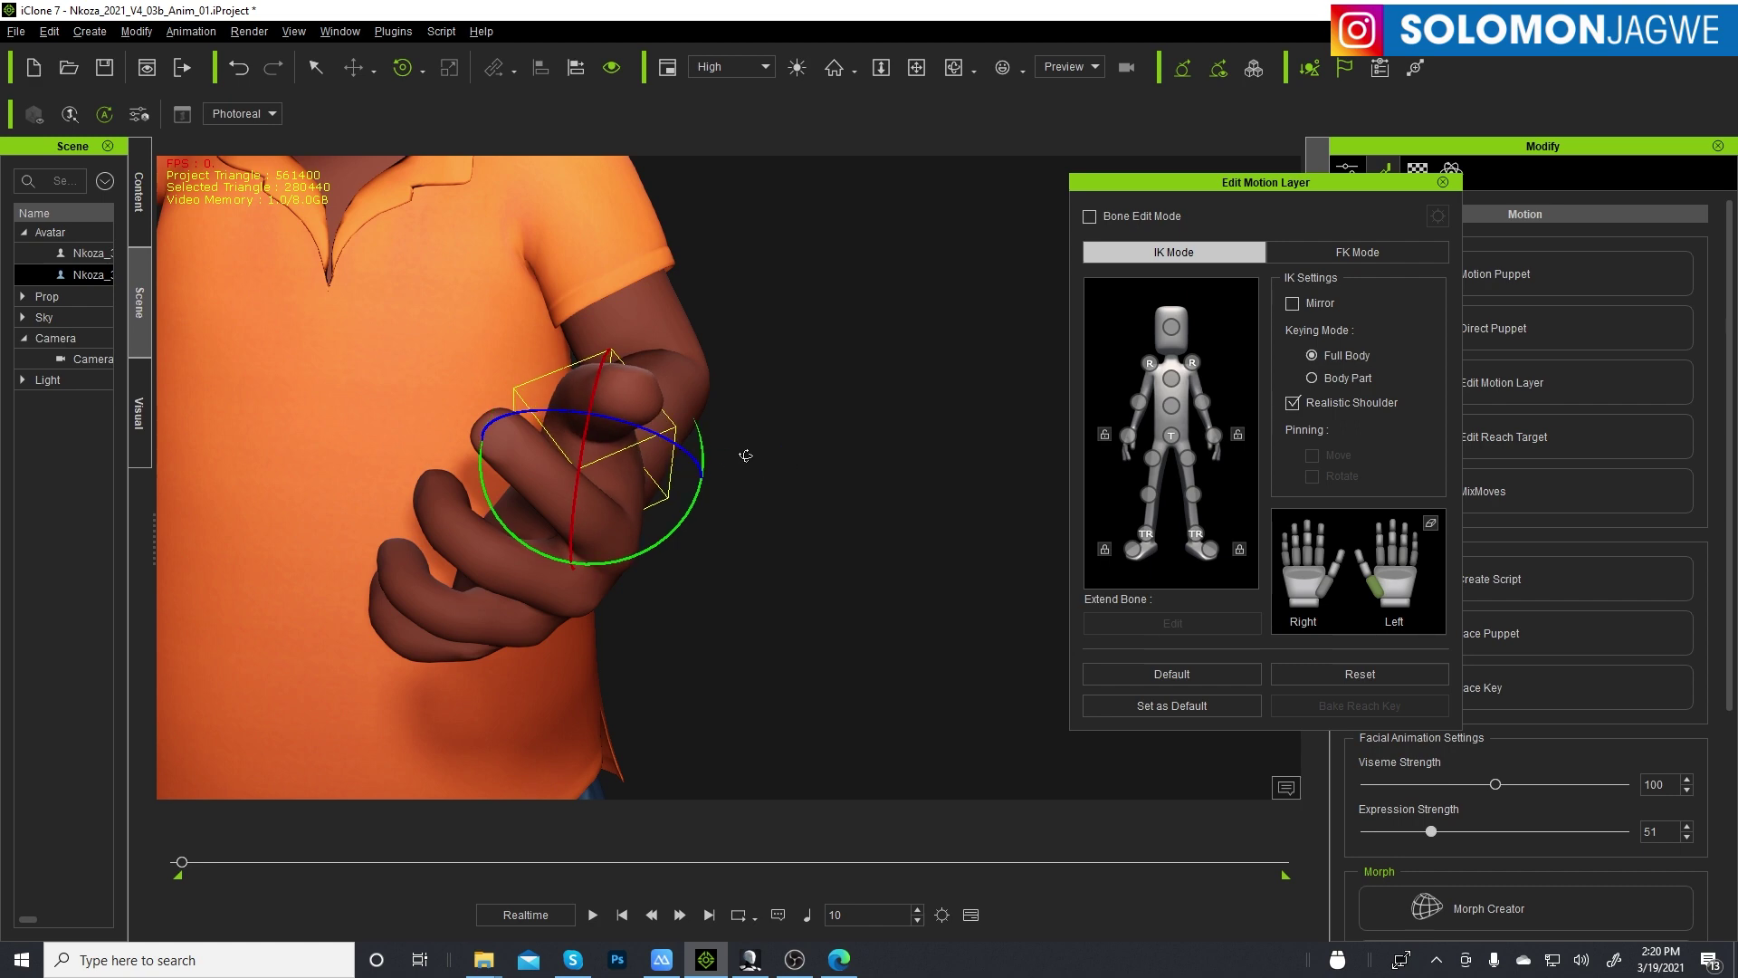
right_drag(746, 456, 469, 450)
scroll(631, 688, down, 5)
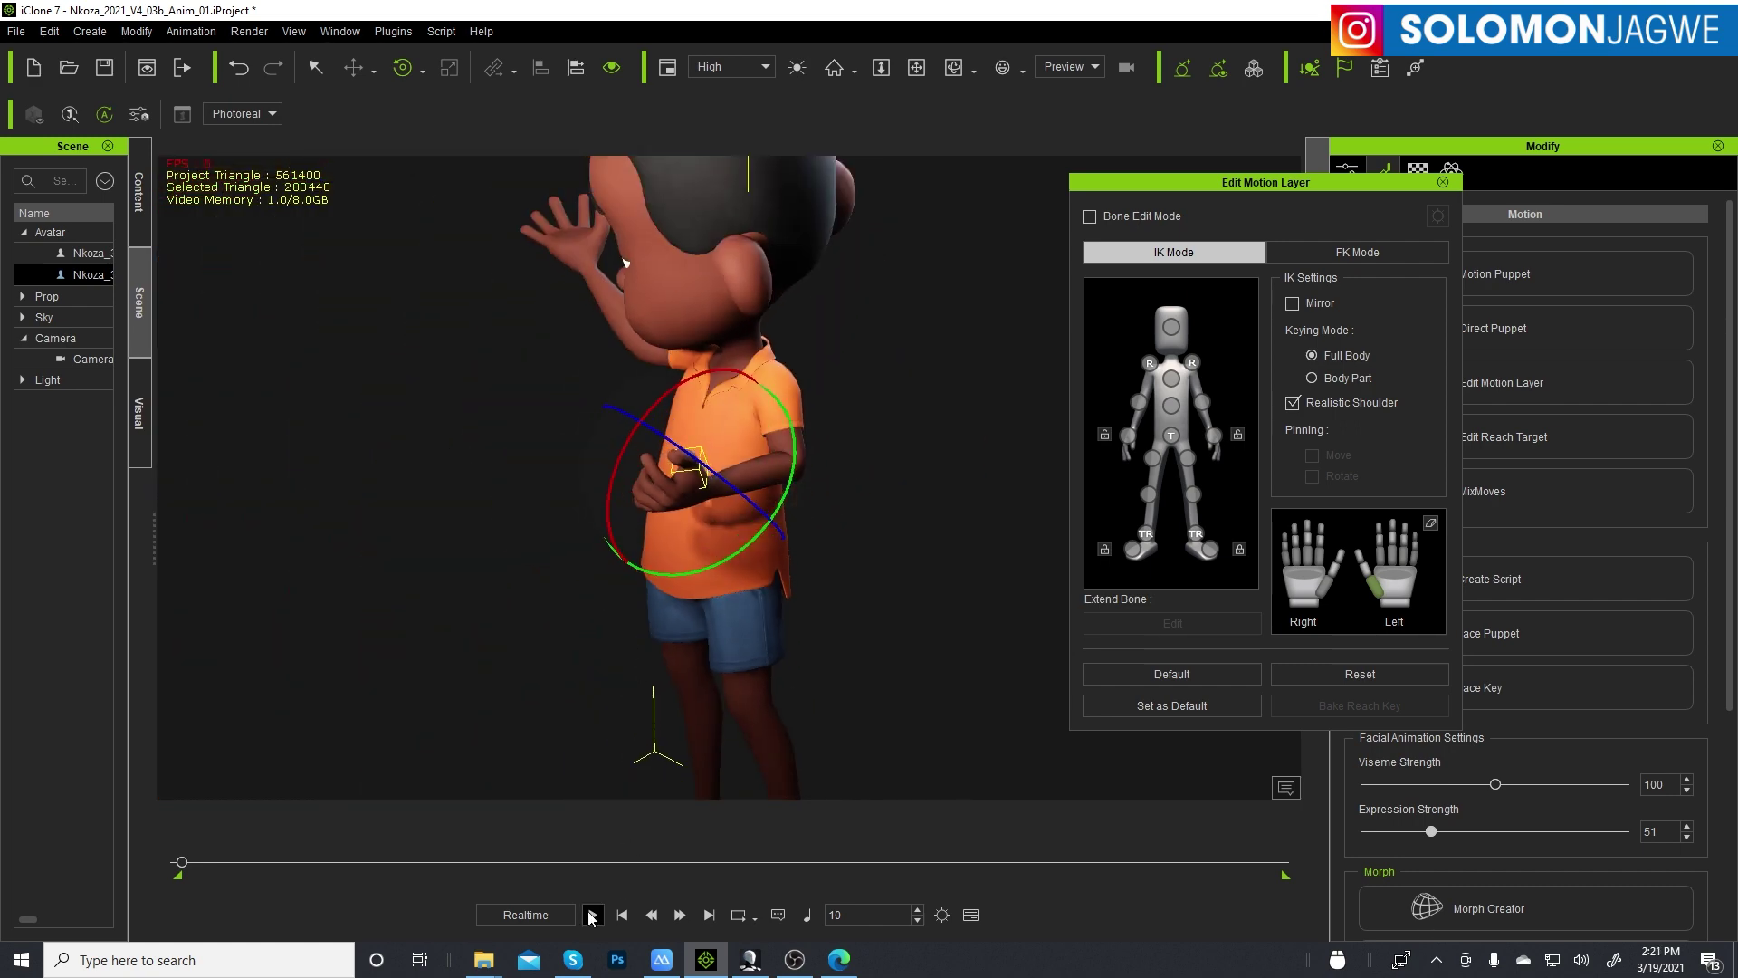
- Play Nkoza's edited take, orbit to inspect the arm pose, then replay it from the start
click(591, 916)
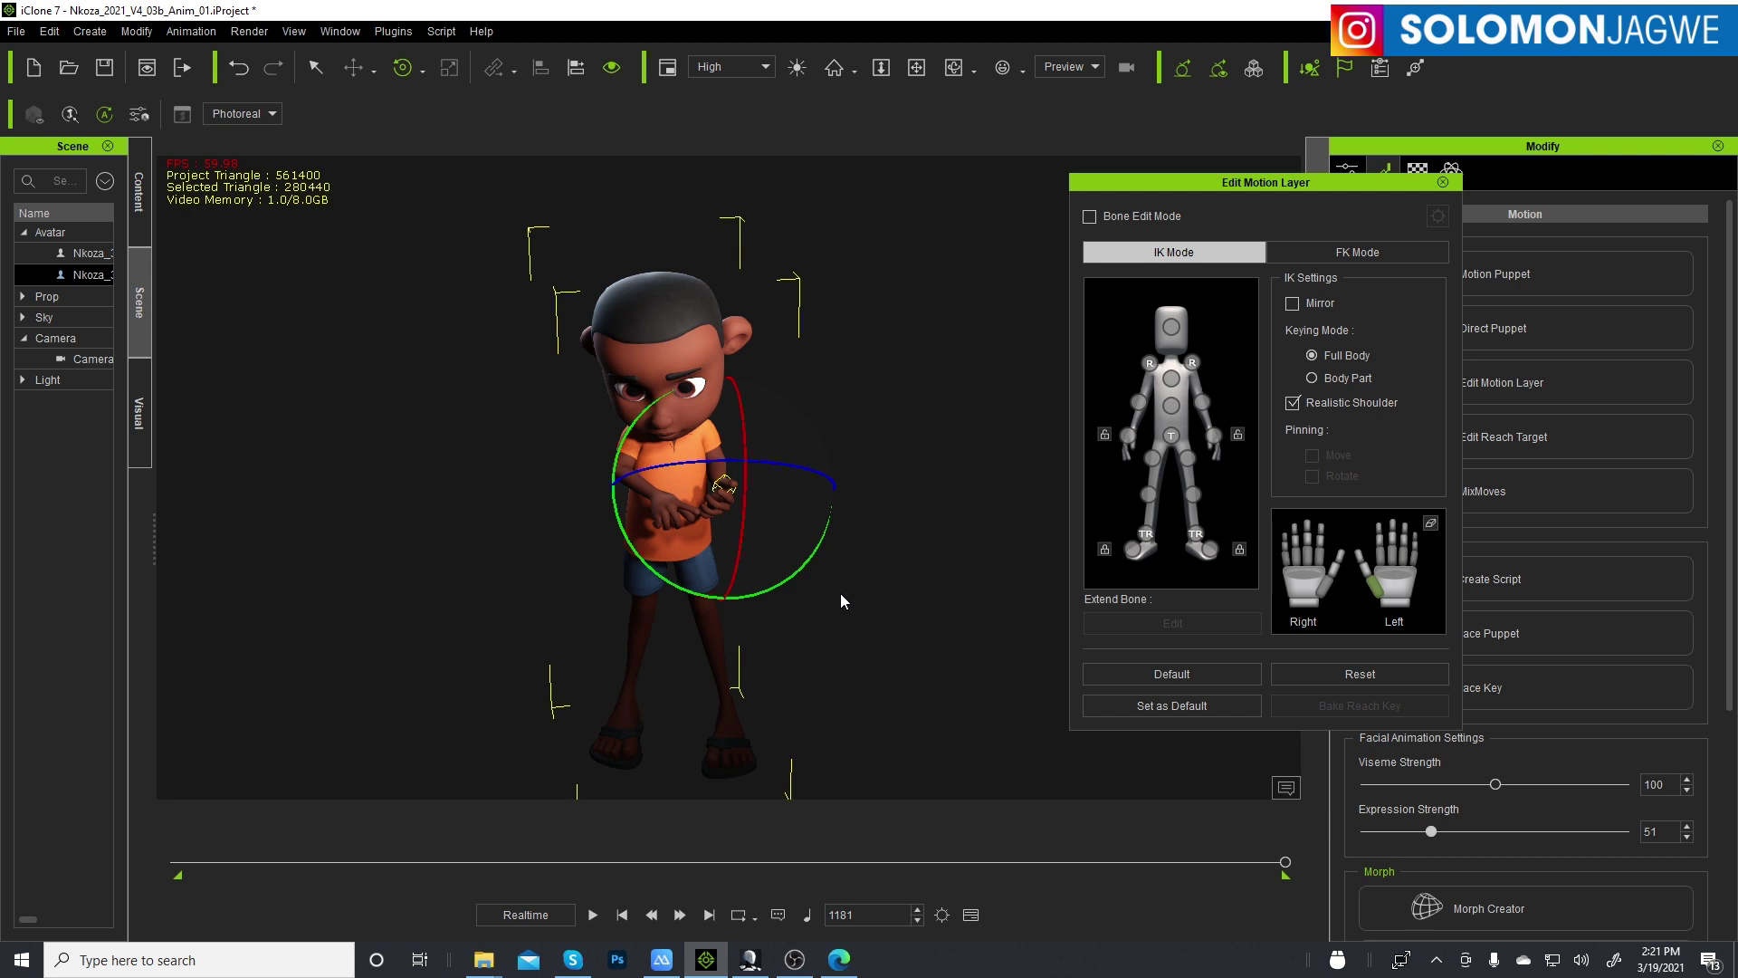
right_drag(843, 536, 556, 545)
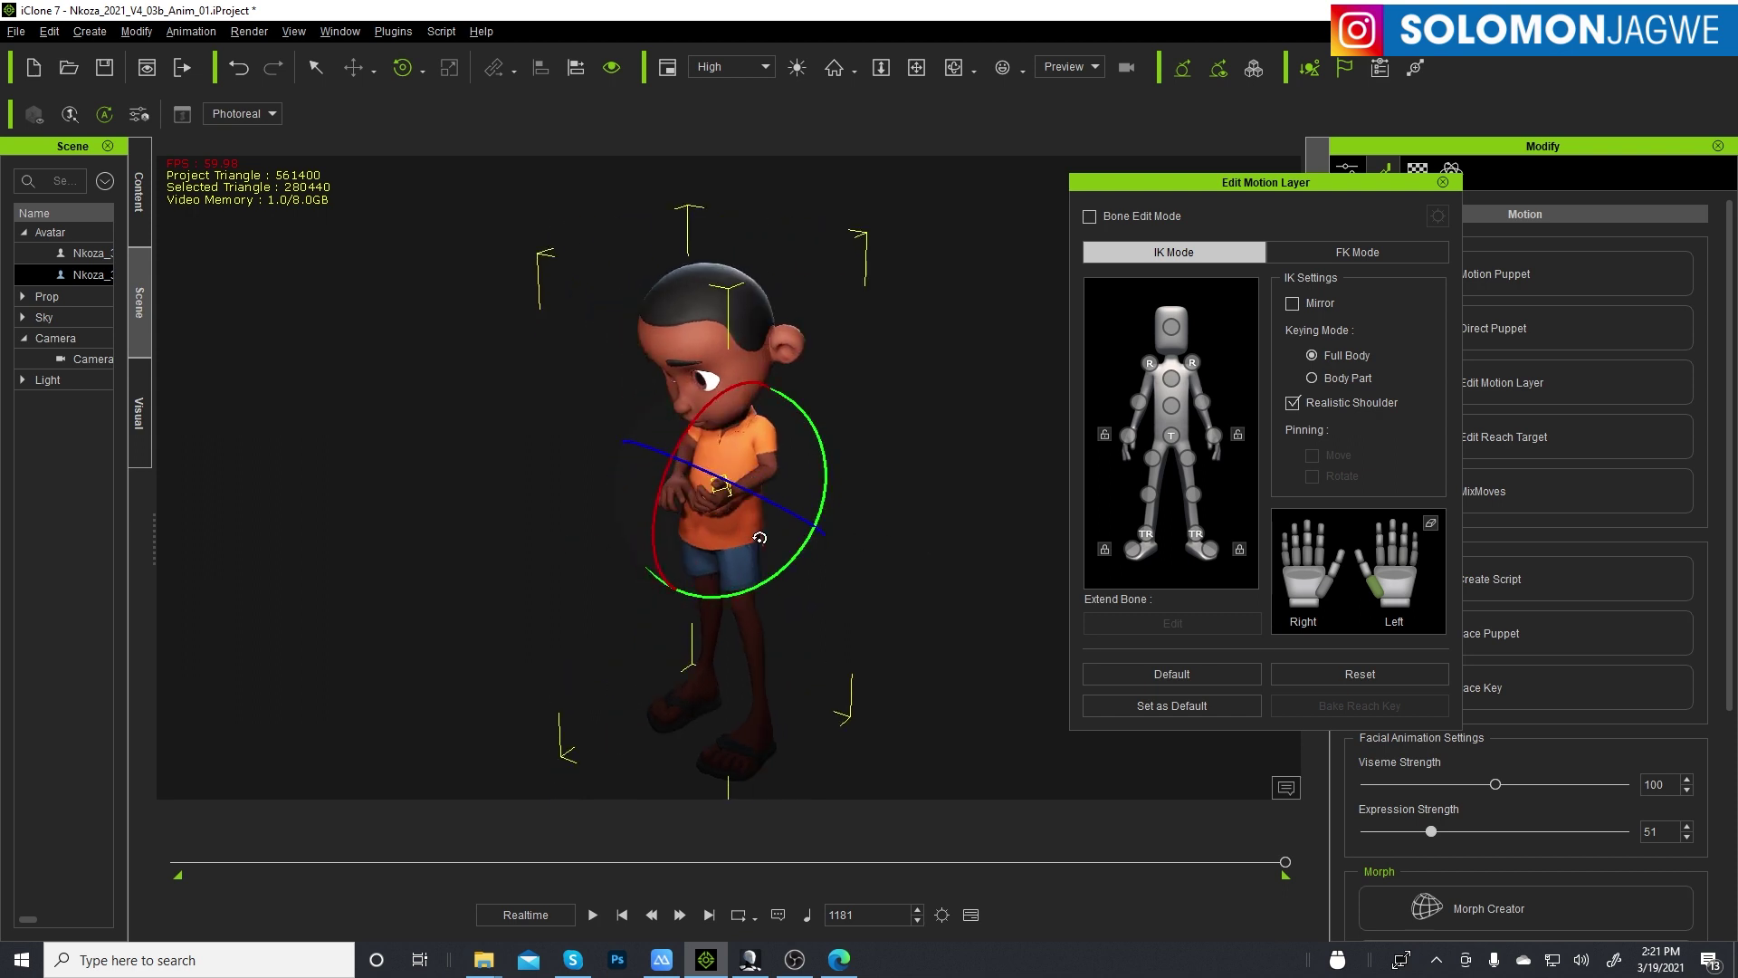
scroll(758, 537, up, 2)
right_drag(757, 537, 1004, 466)
right_drag(929, 568, 831, 428)
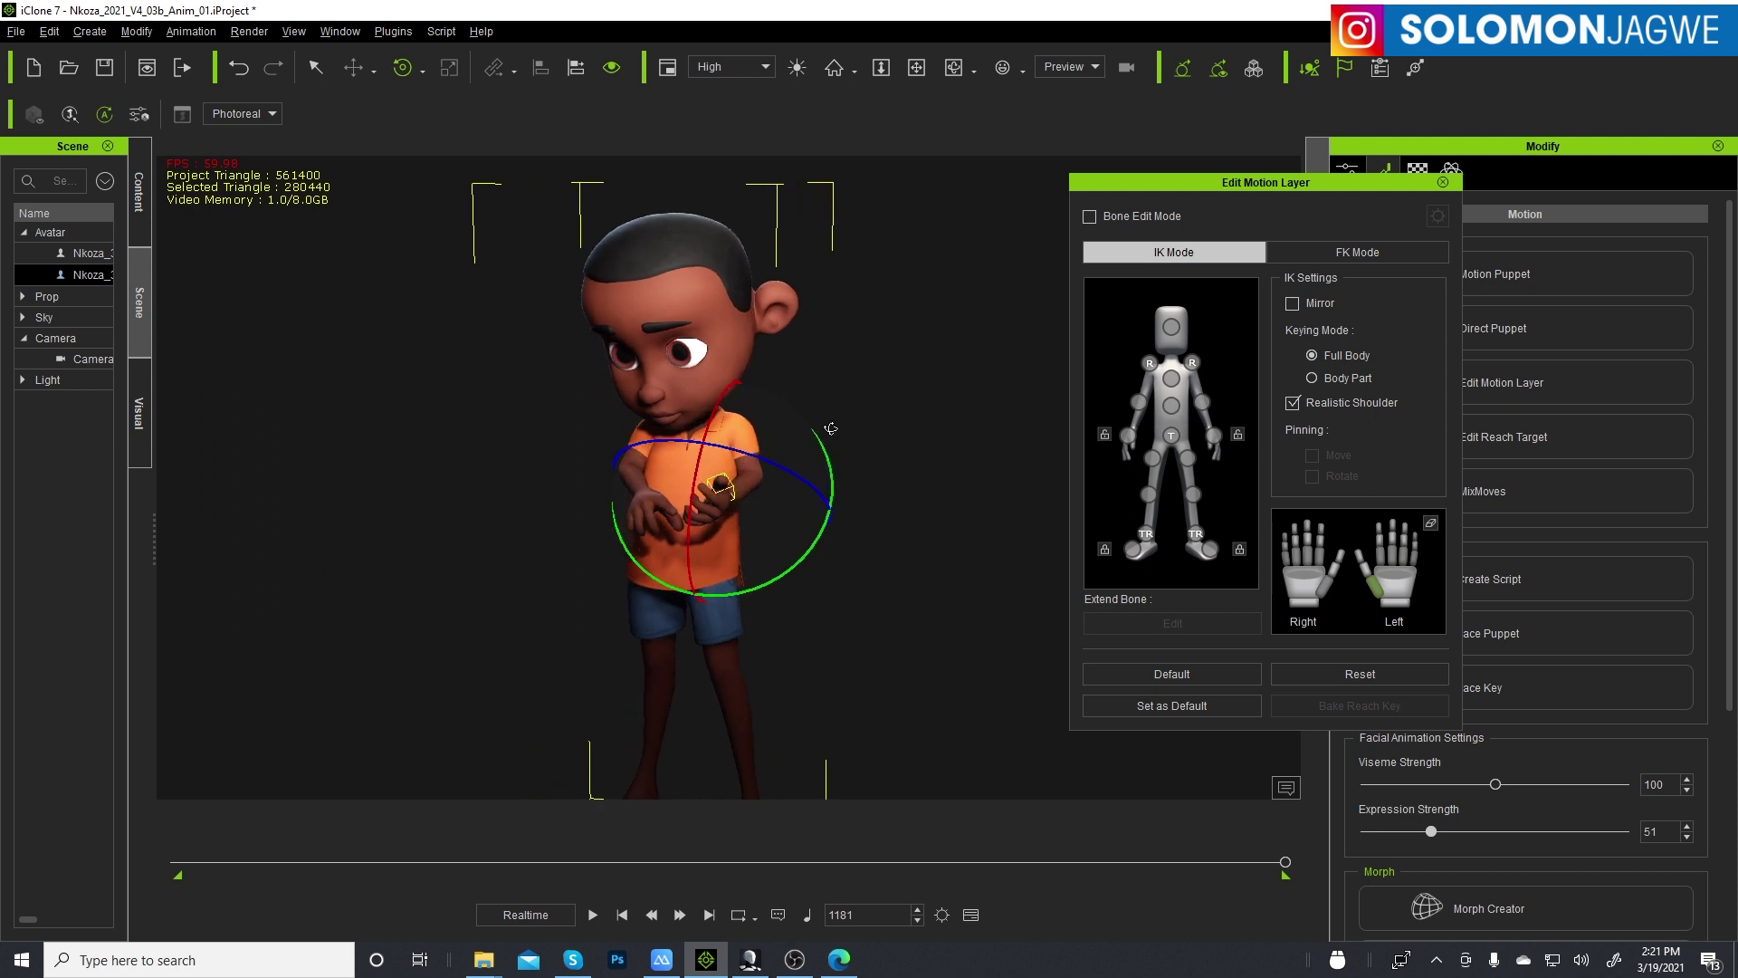
click(623, 915)
click(593, 916)
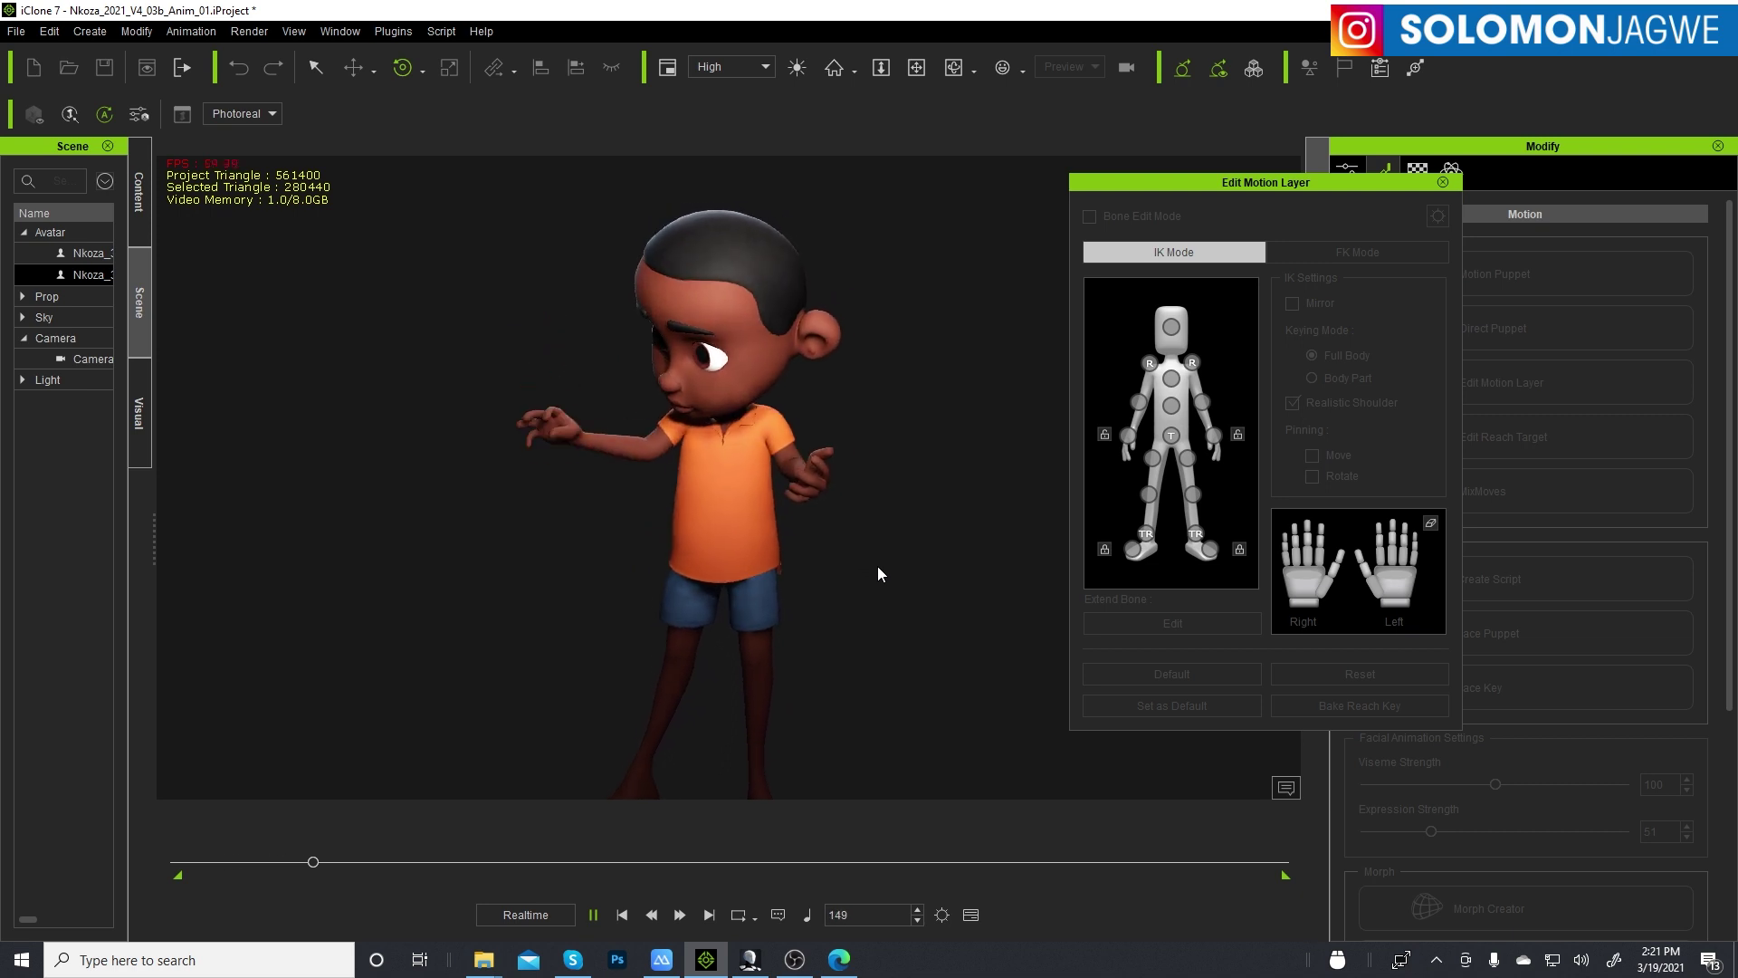
- Bring Axis Studio forward, zoom the viewport, and play take003 on the chr01 robot figure
click(750, 957)
scroll(1066, 517, down, 5)
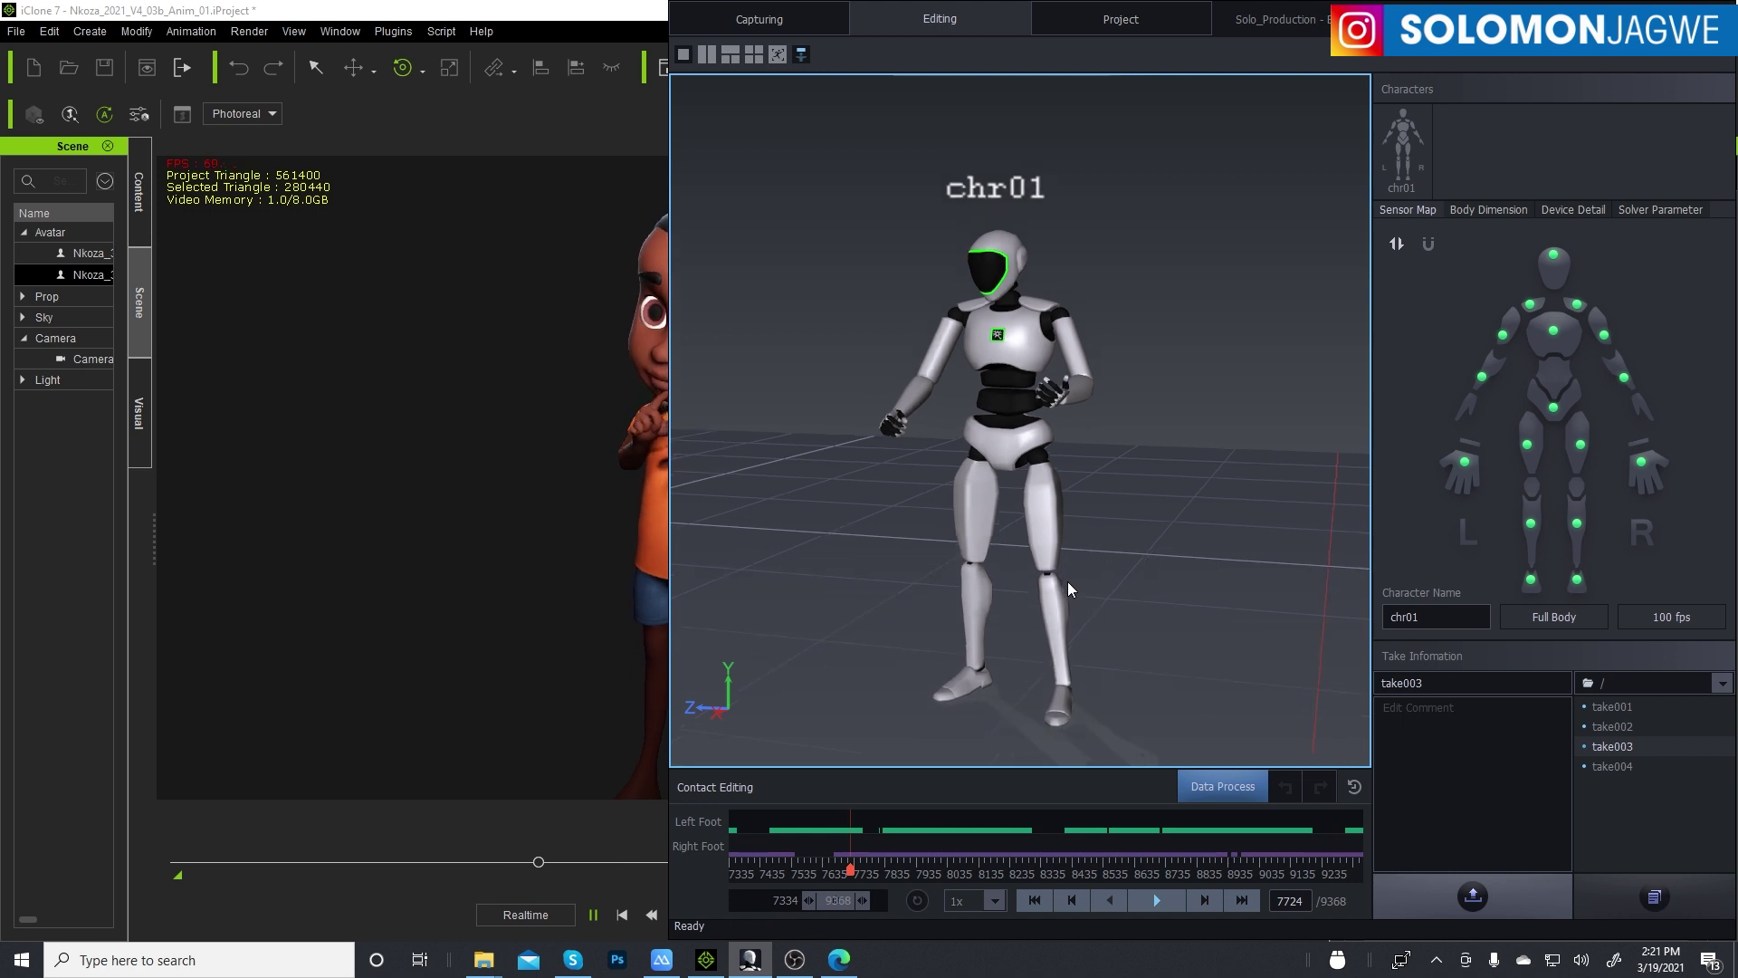
right_click(1258, 506)
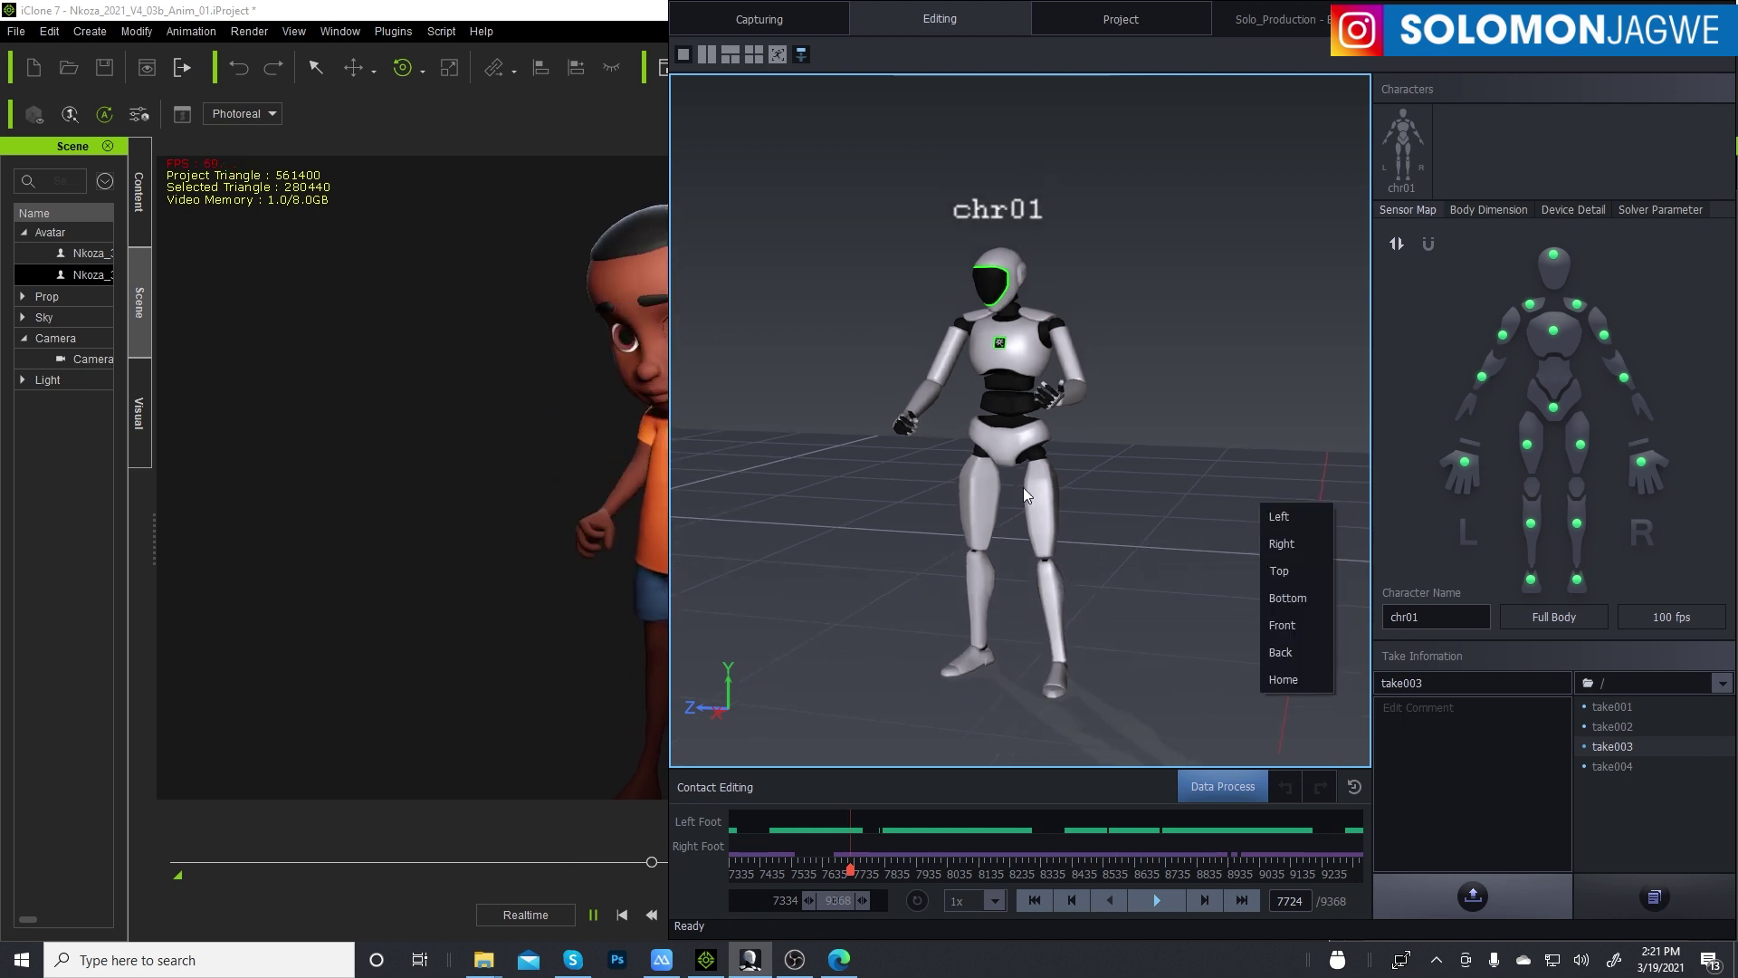
click(976, 465)
click(1160, 898)
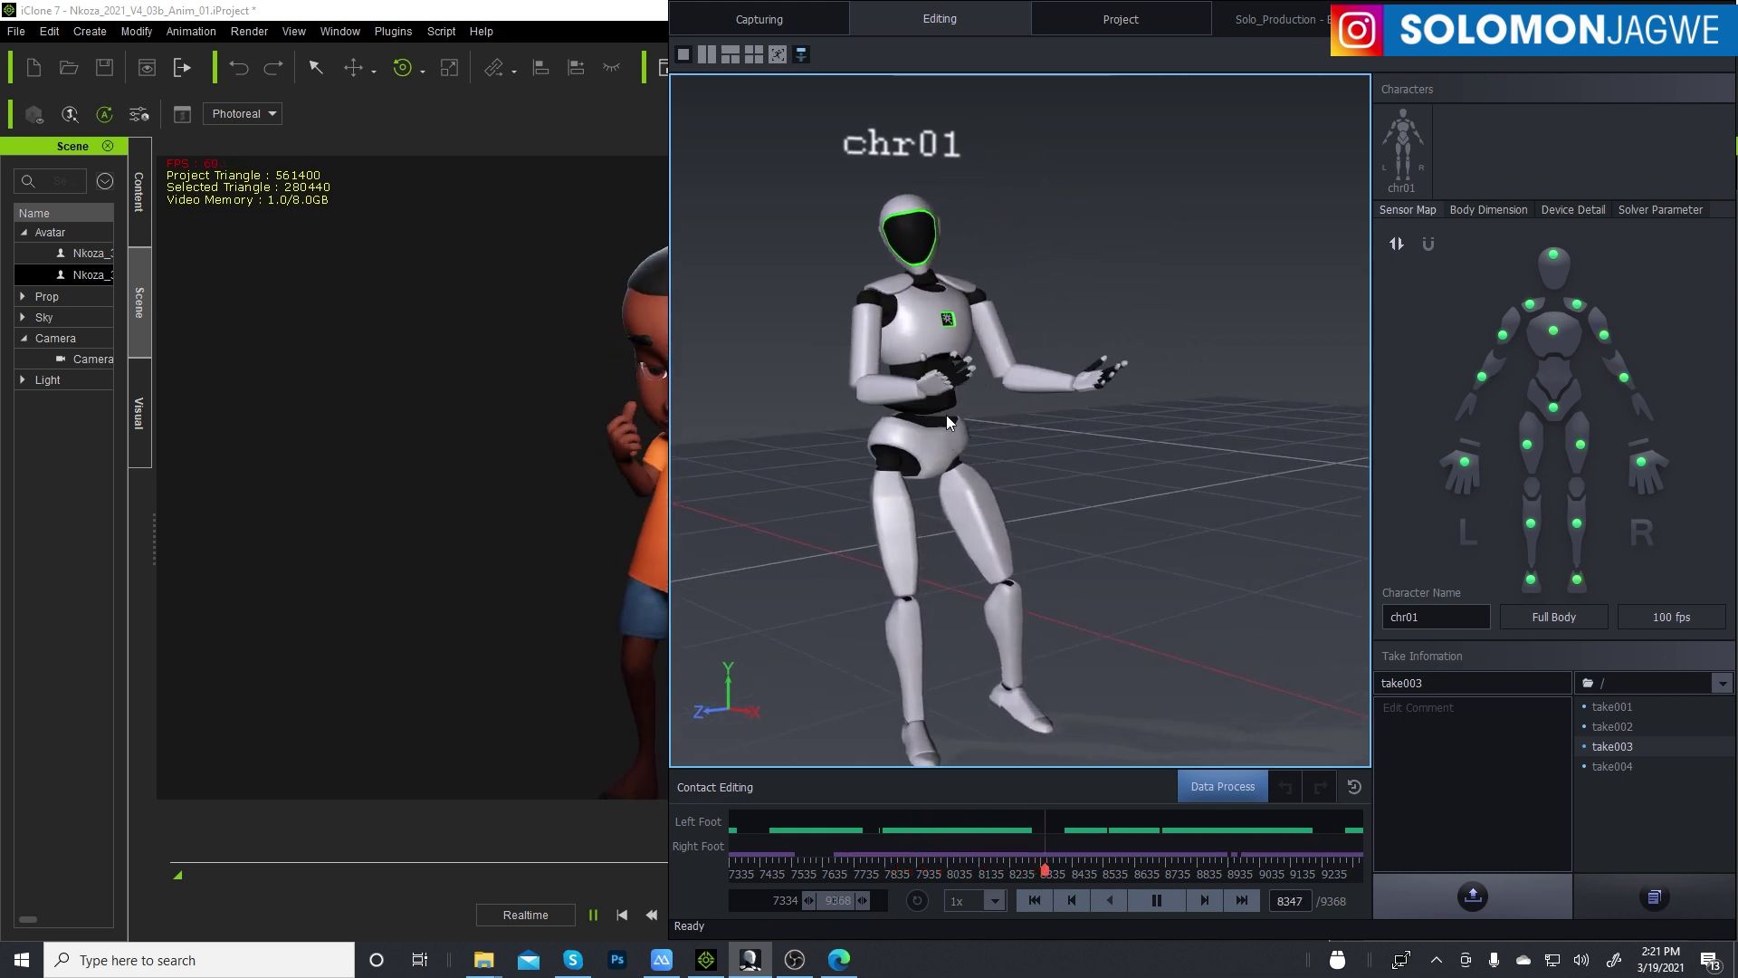
click(523, 16)
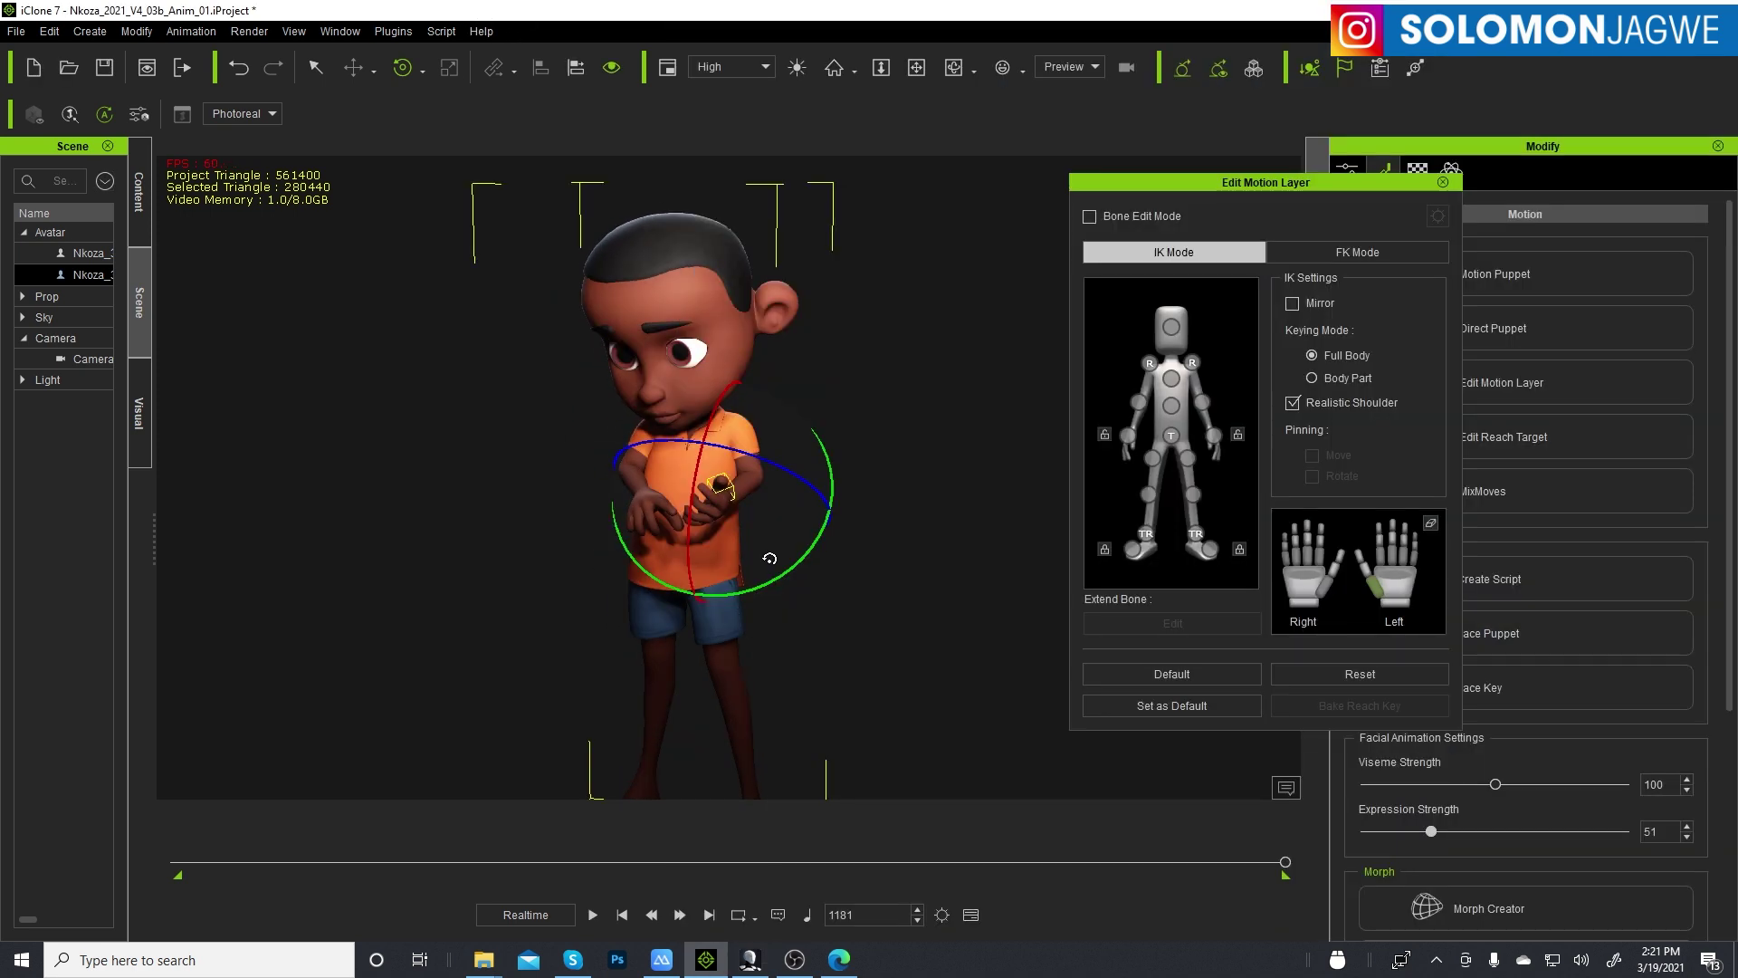
click(622, 915)
click(592, 915)
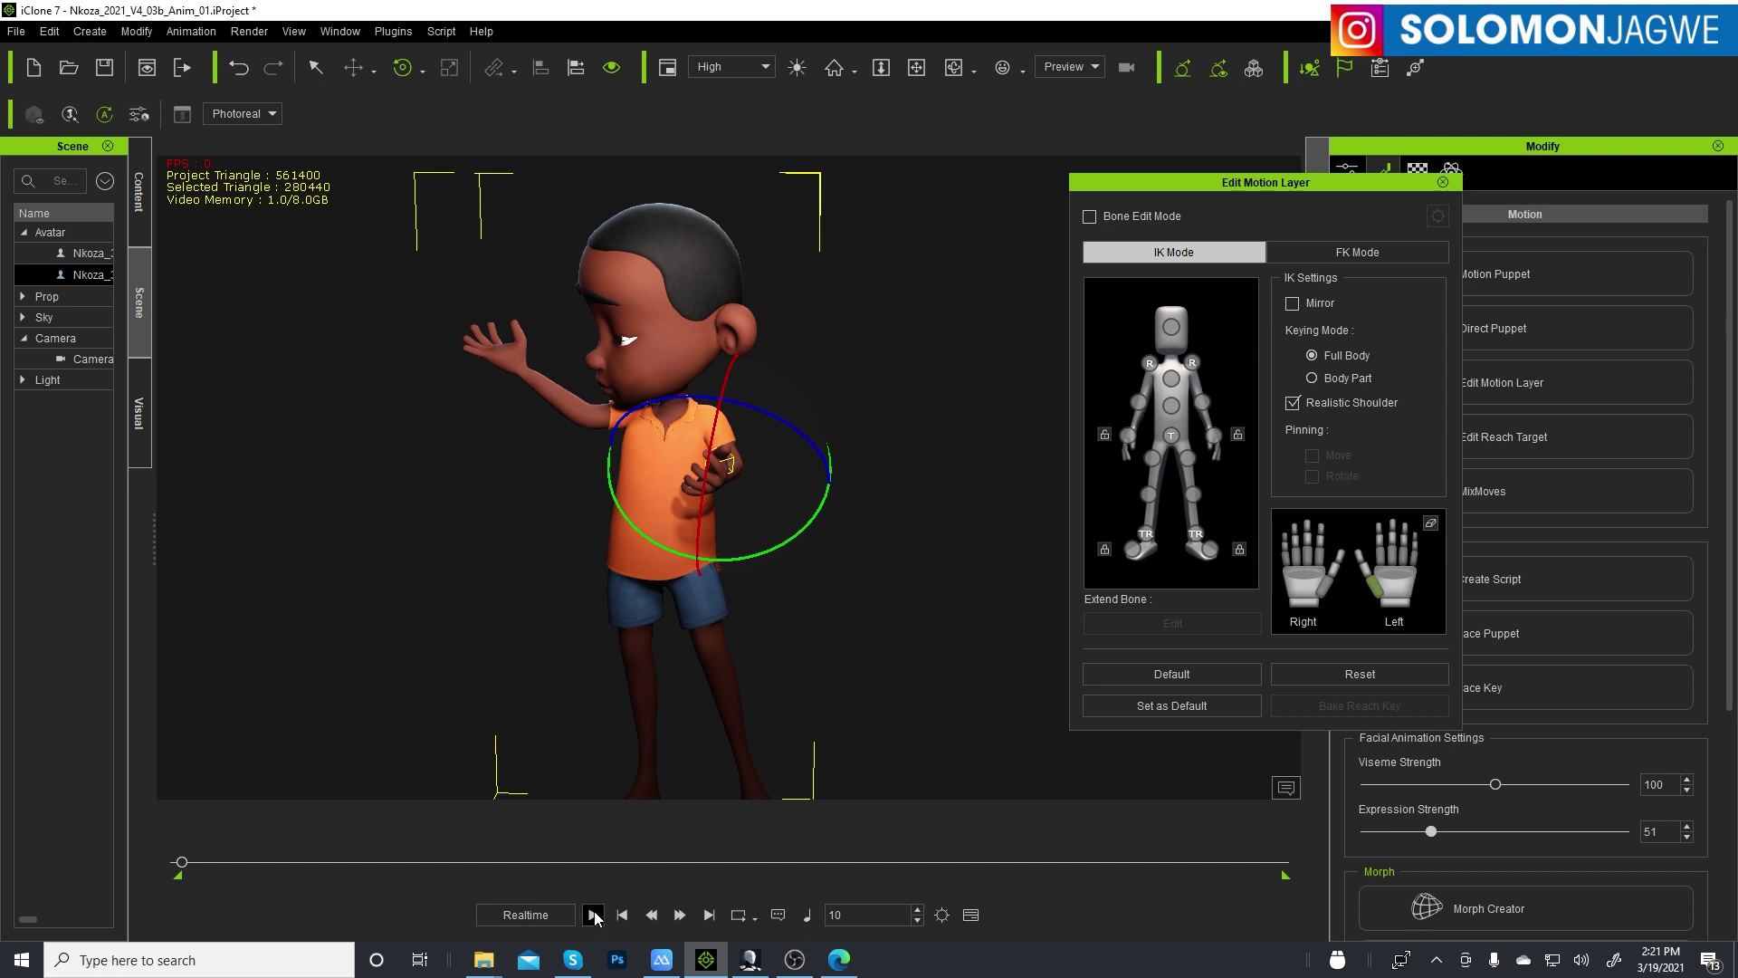
click(593, 914)
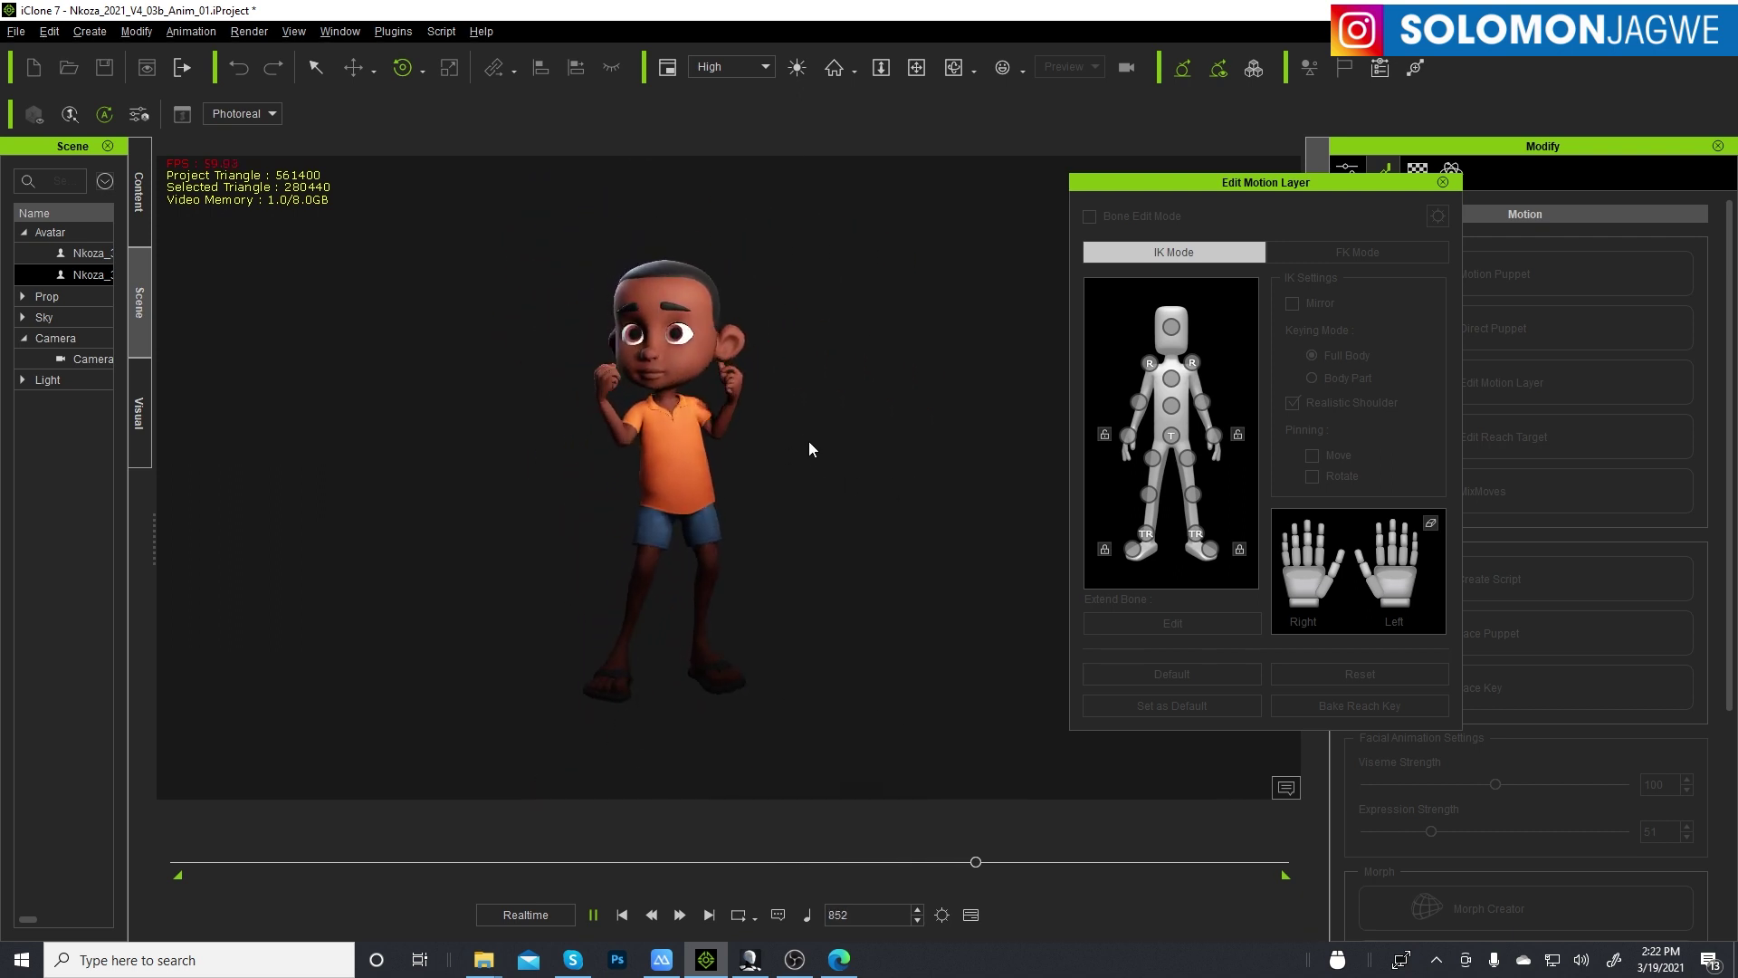
scroll(718, 444, up, 3)
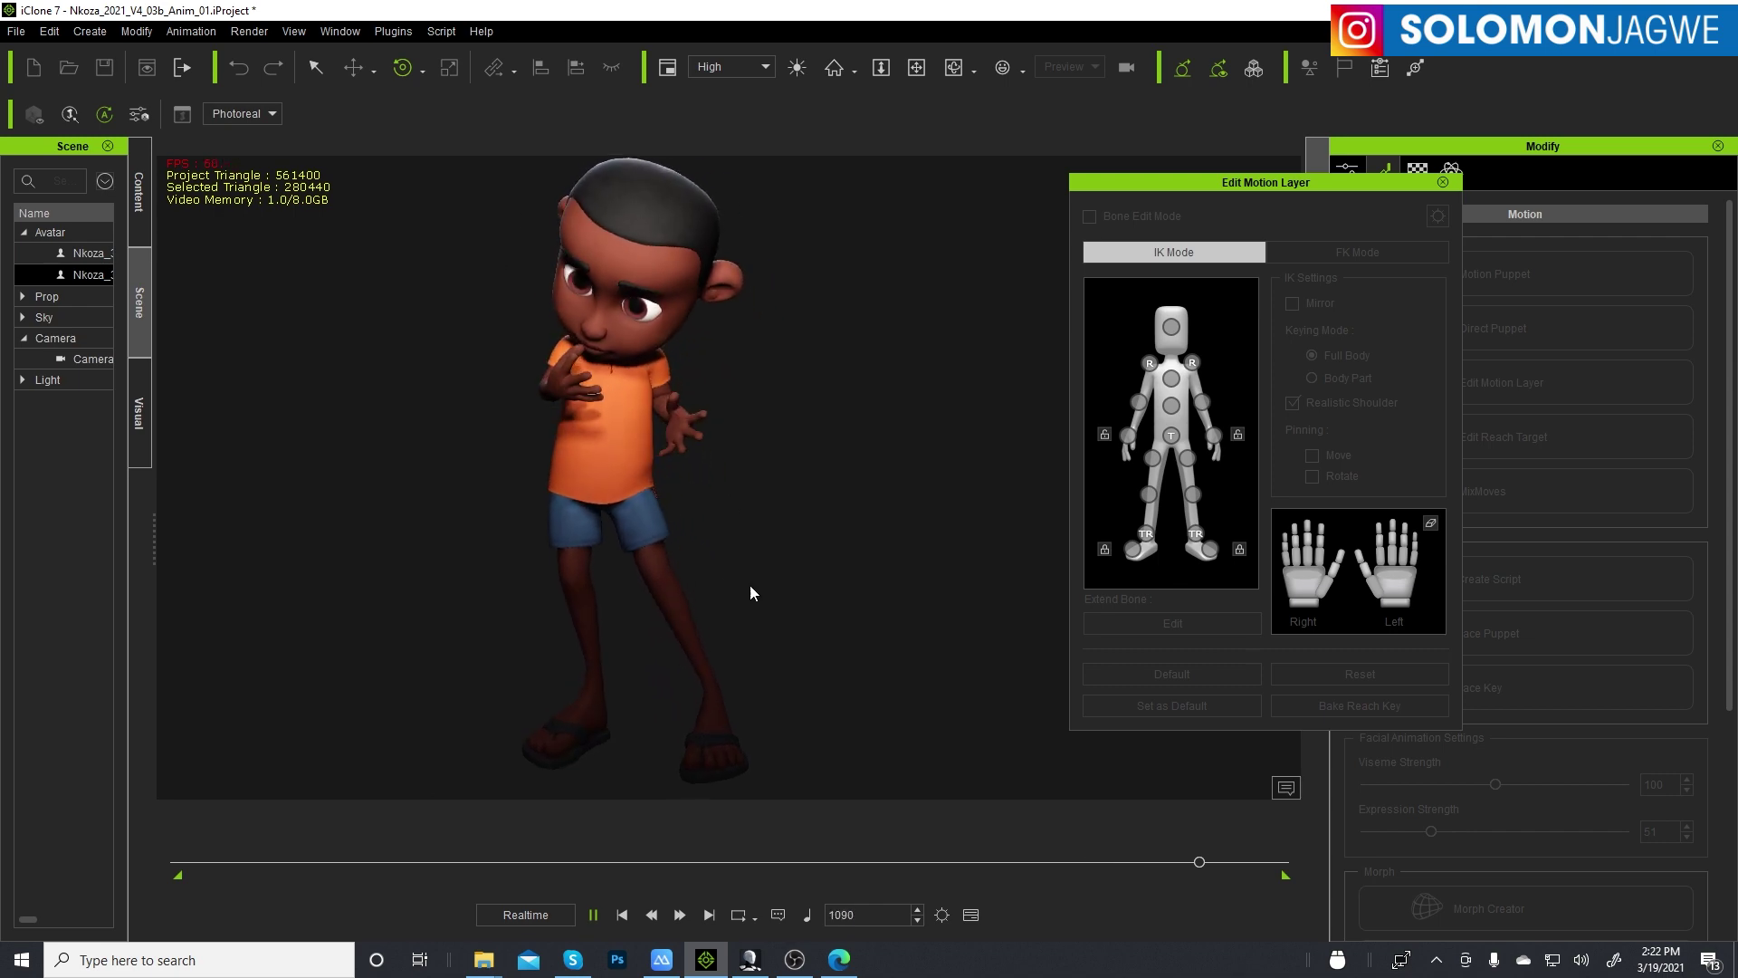
- Bring Microsoft Edge forward and look over the YouTube channel tab
click(844, 967)
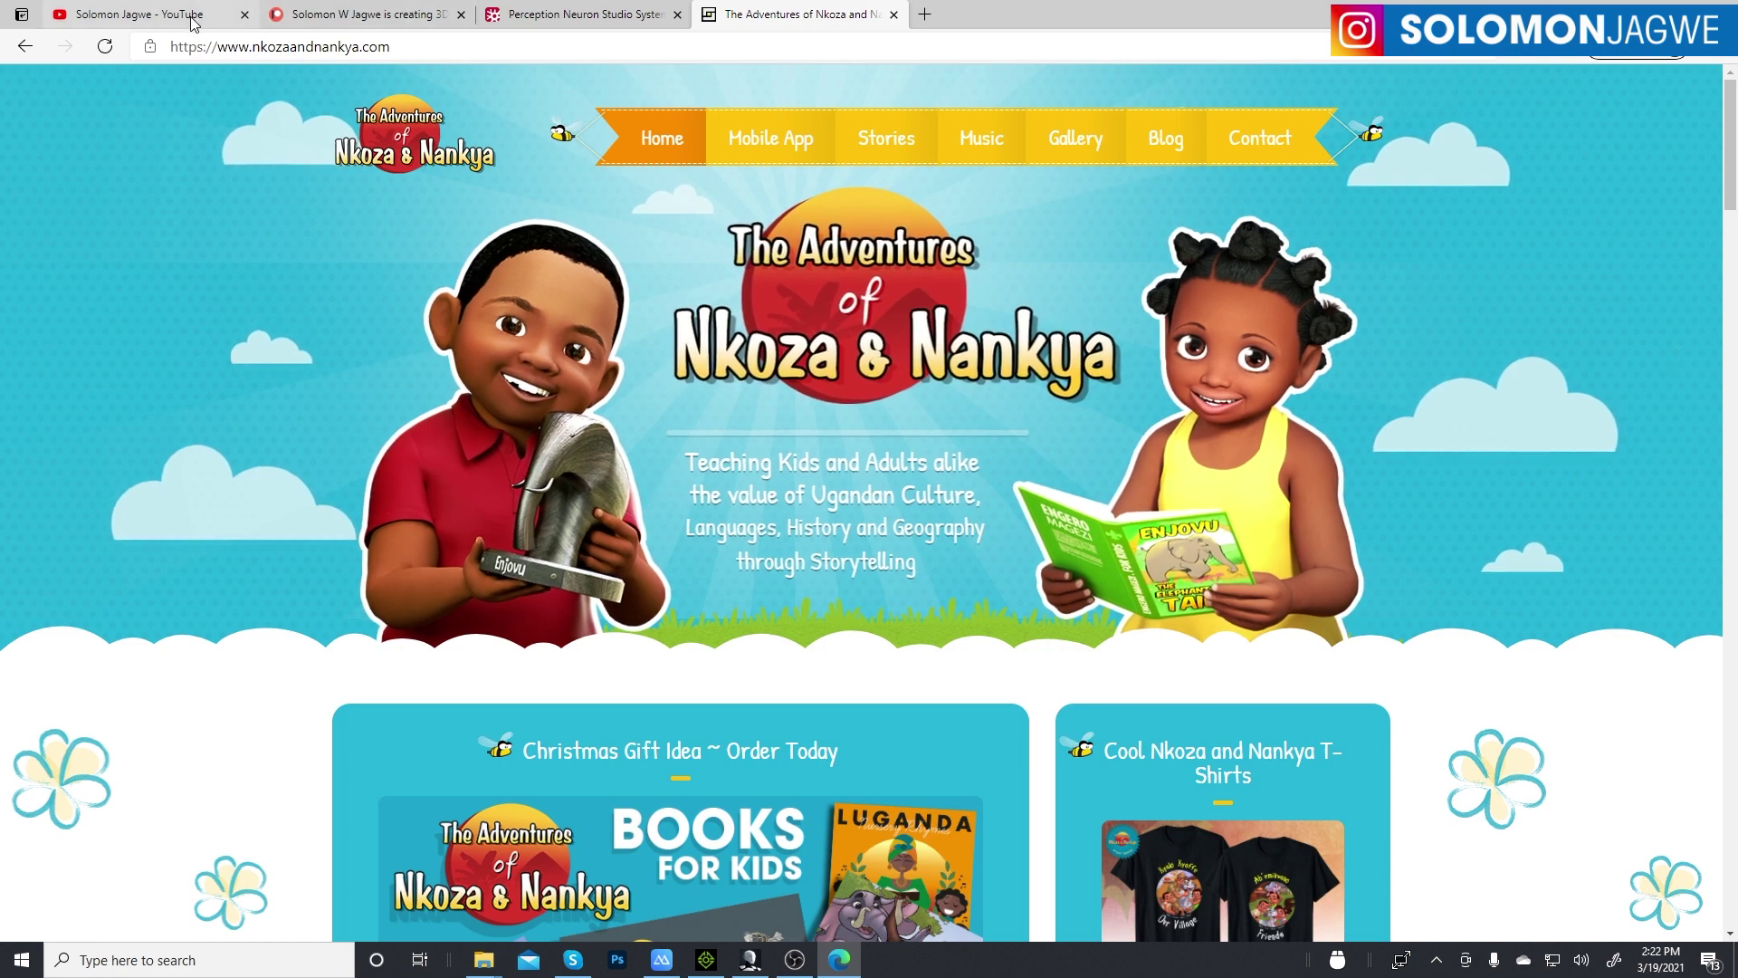
click(192, 20)
scroll(1086, 543, down, 3)
scroll(1358, 470, up, 3)
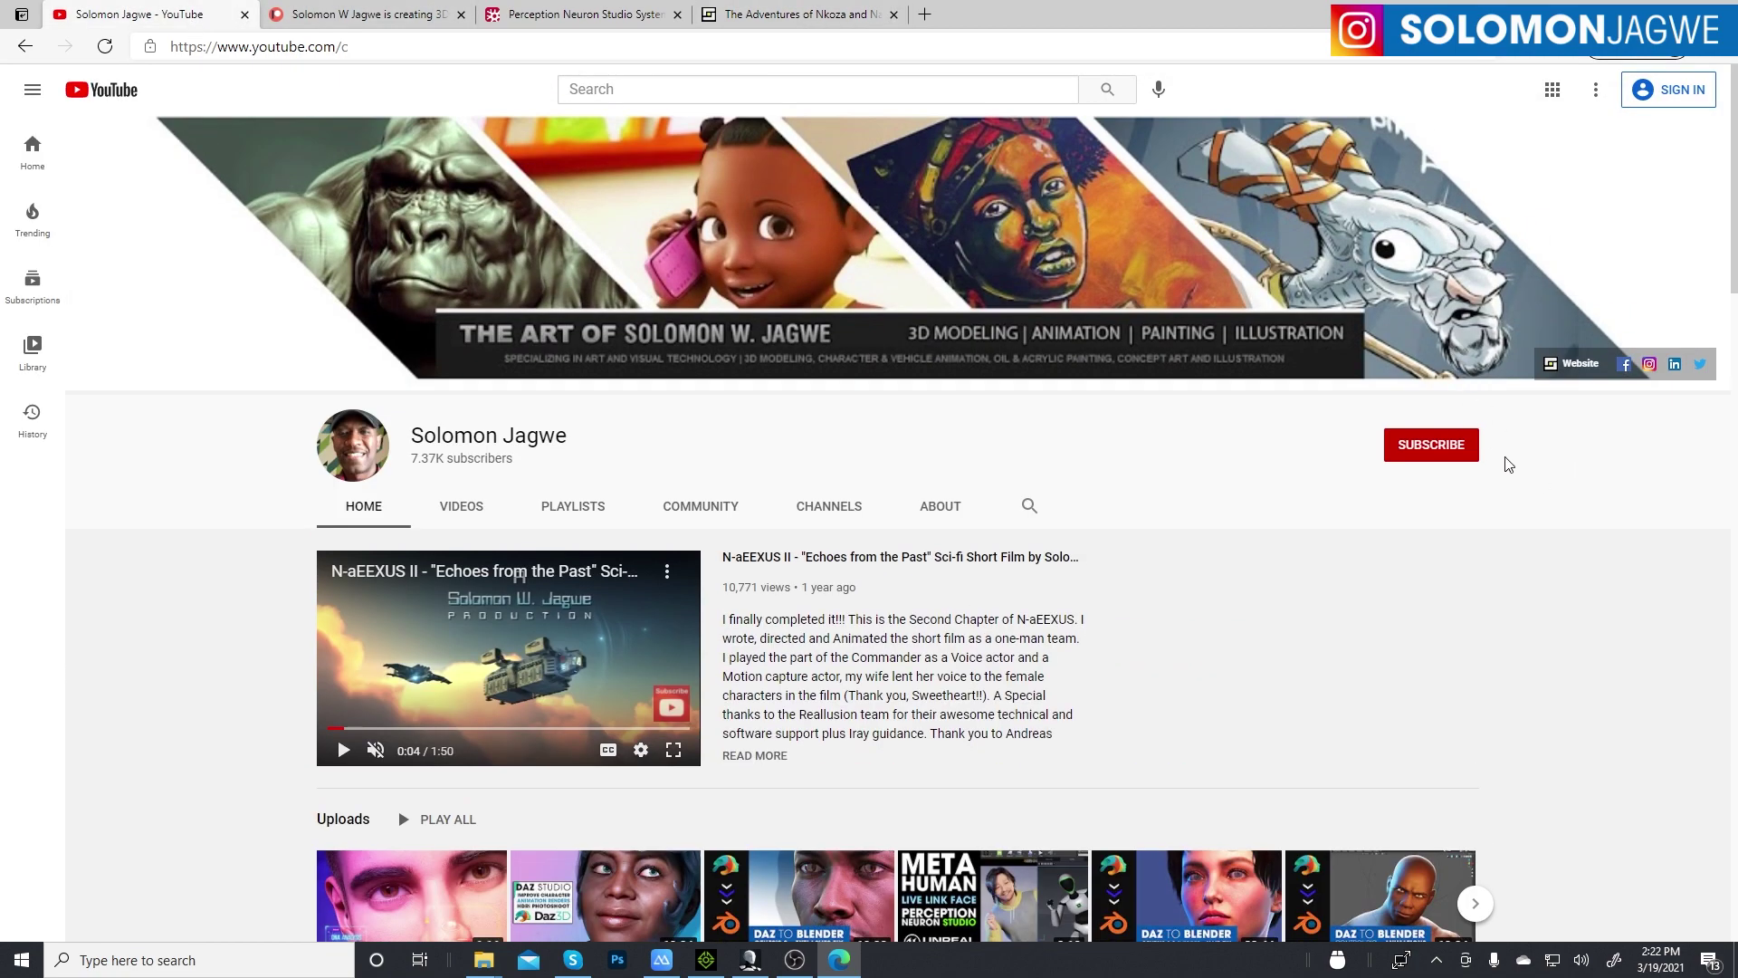
- Move through the Patreon tab to the Perception Neuron Studio System page and scroll through it
click(379, 20)
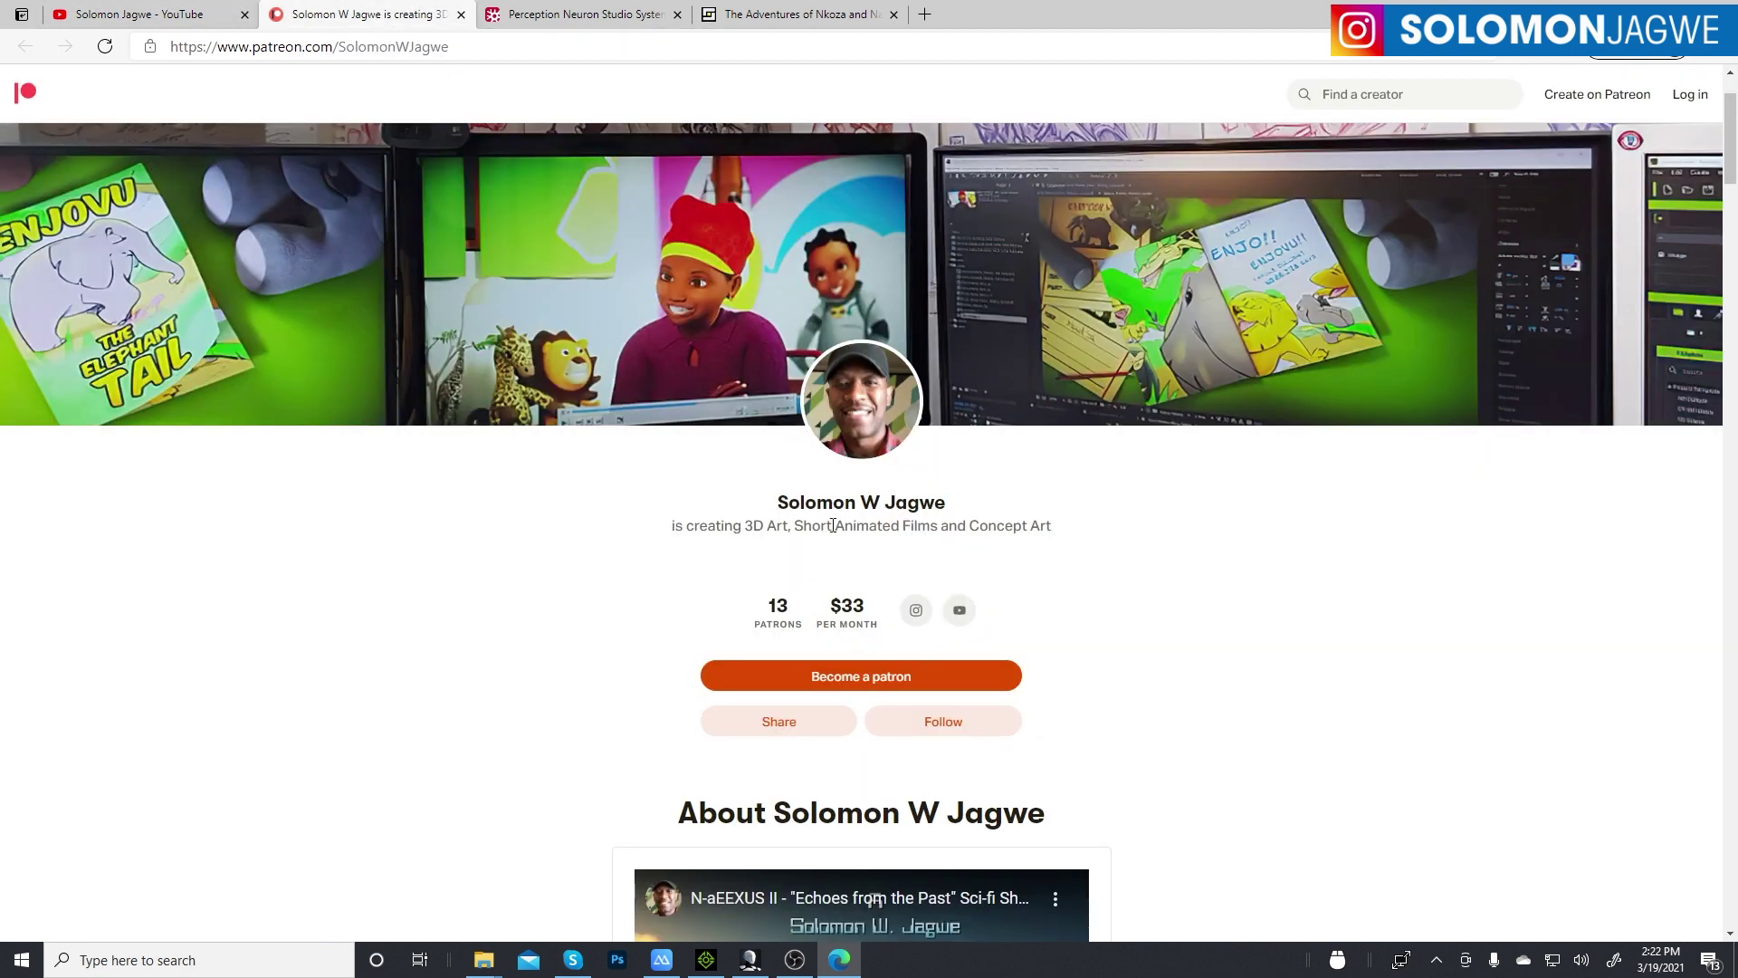
click(568, 18)
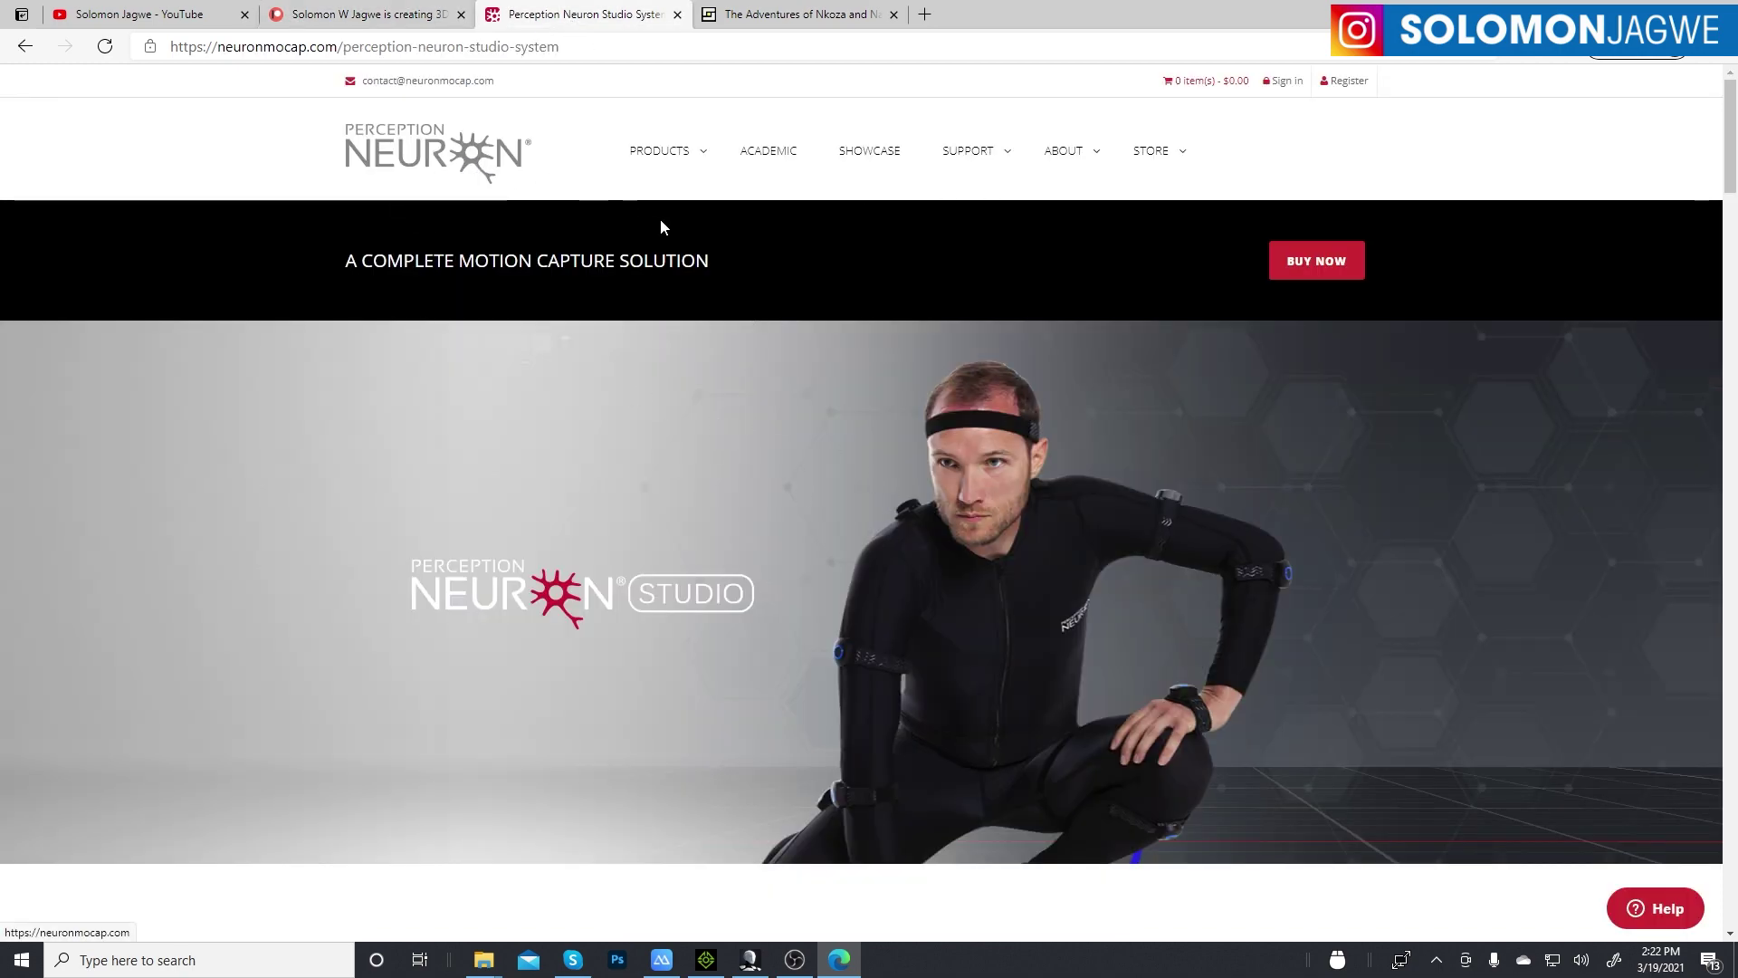
scroll(1079, 425, down, 10)
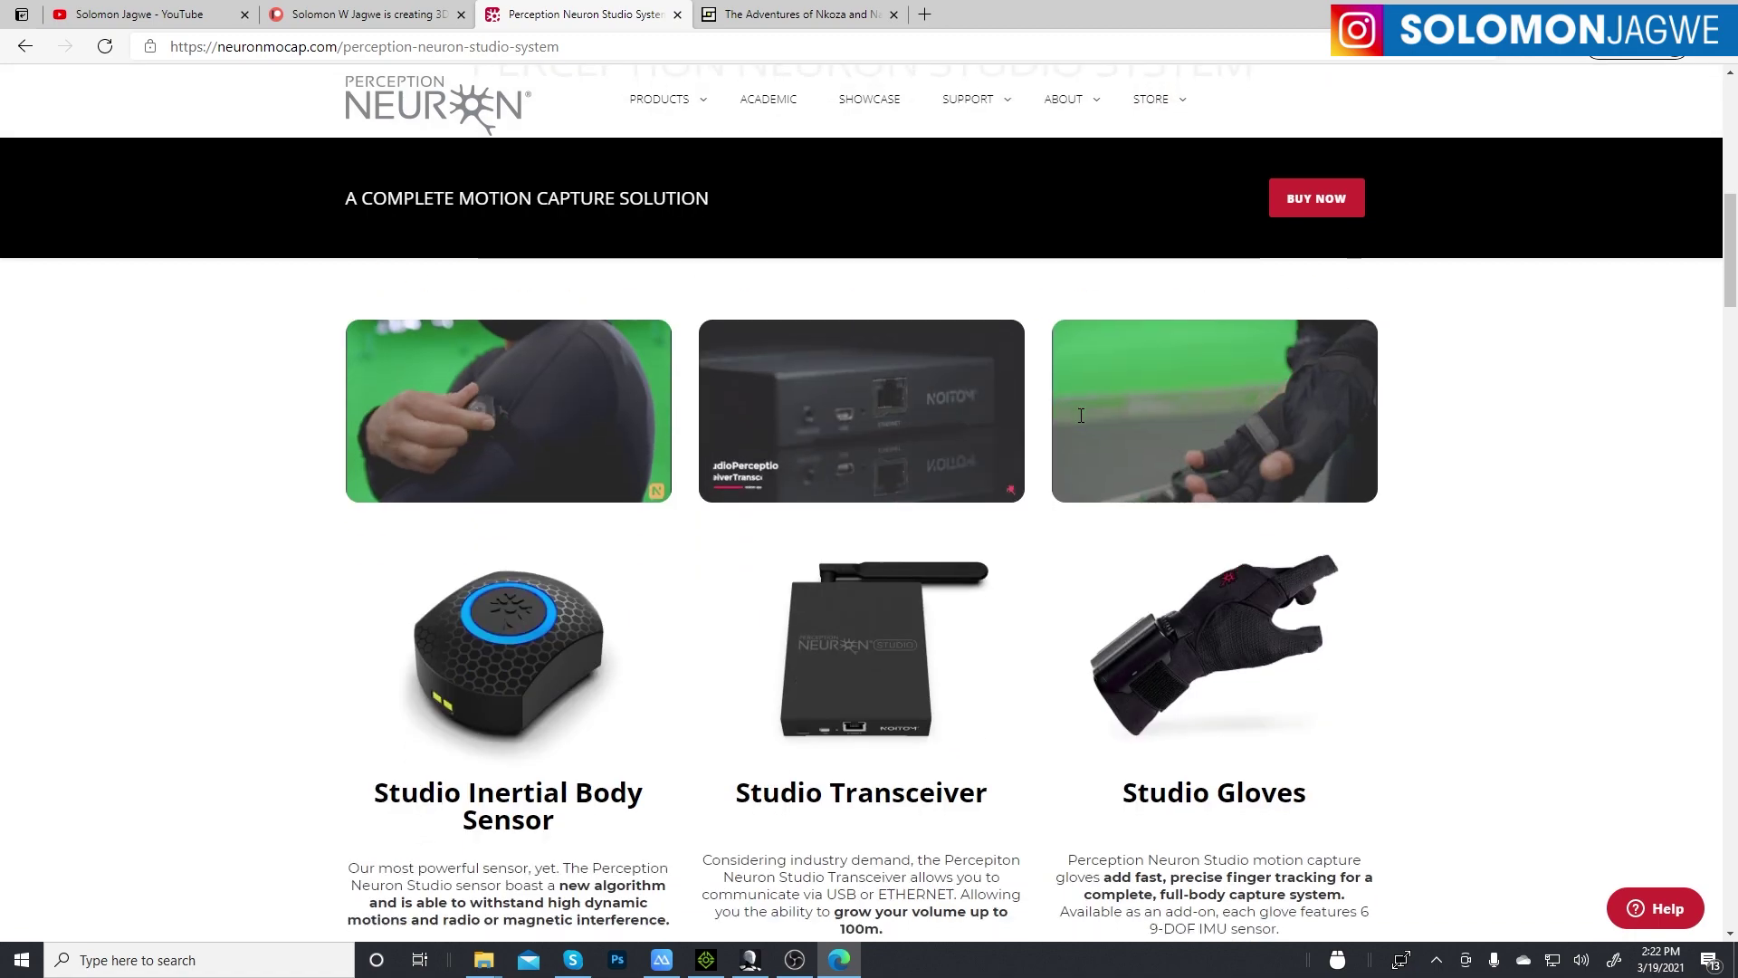
scroll(1314, 522, up, 2)
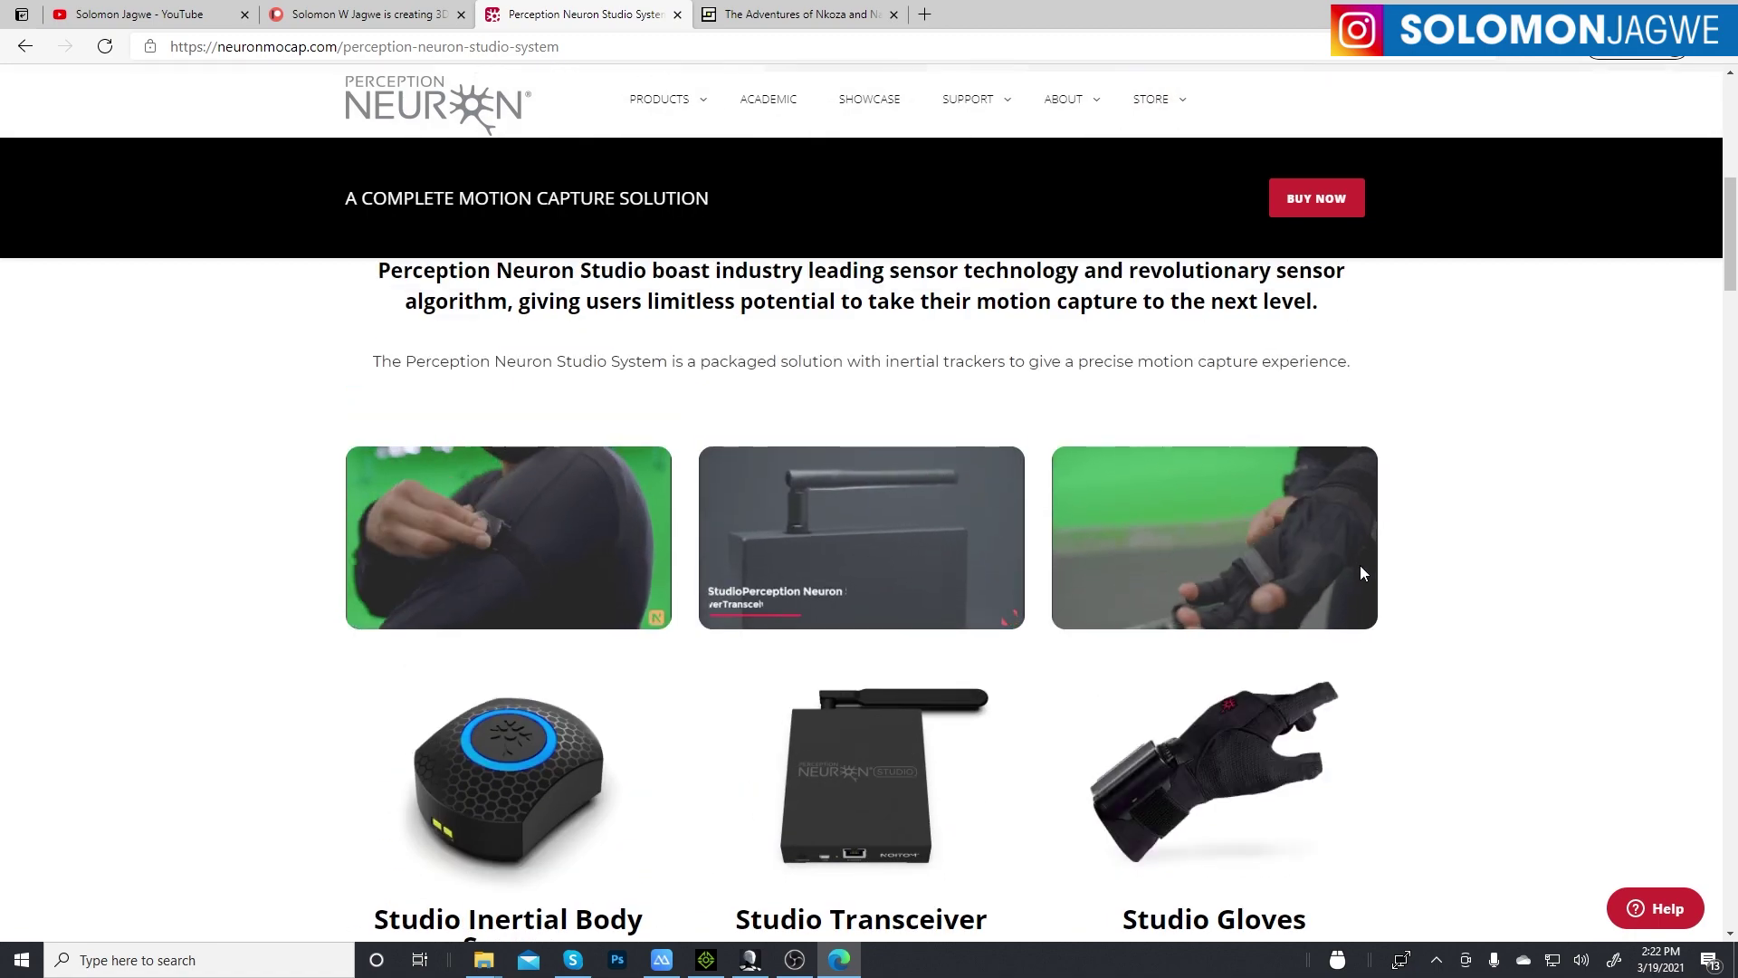
scroll(1385, 579, down, 1)
scroll(1410, 589, down, 4)
scroll(1409, 570, up, 6)
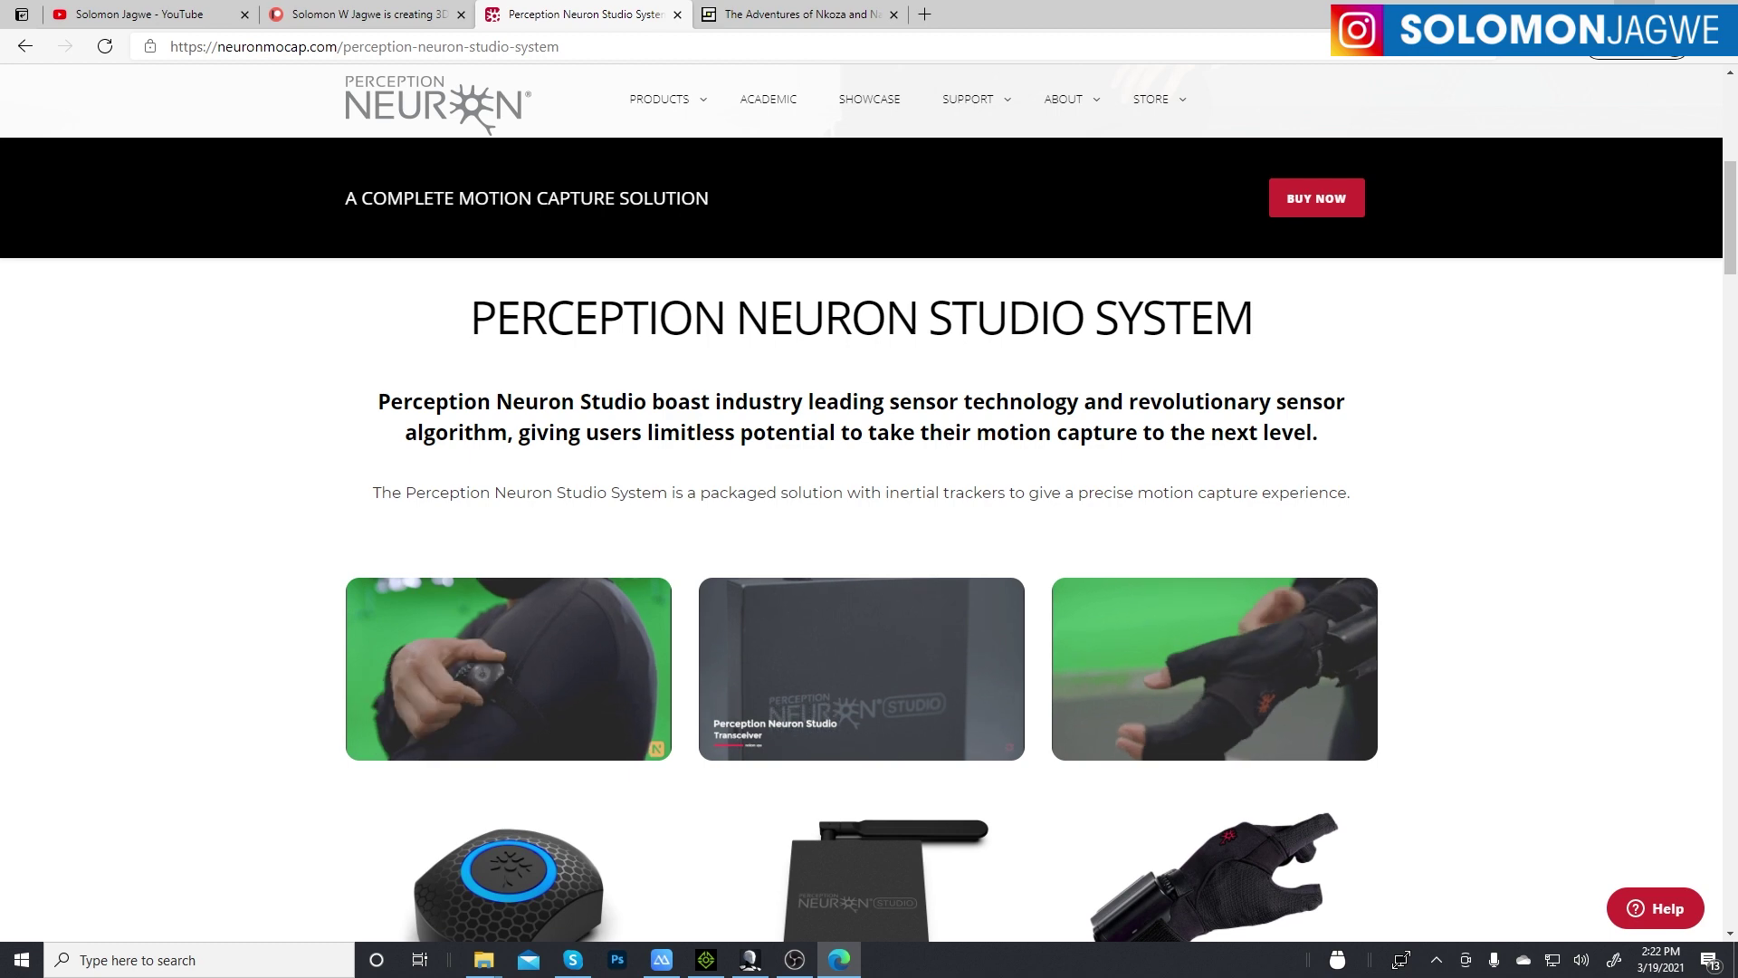
- Check the Axis Studio take, then replay Nkoza's edited animation in iClone from the first frame
key(alt+Tab)
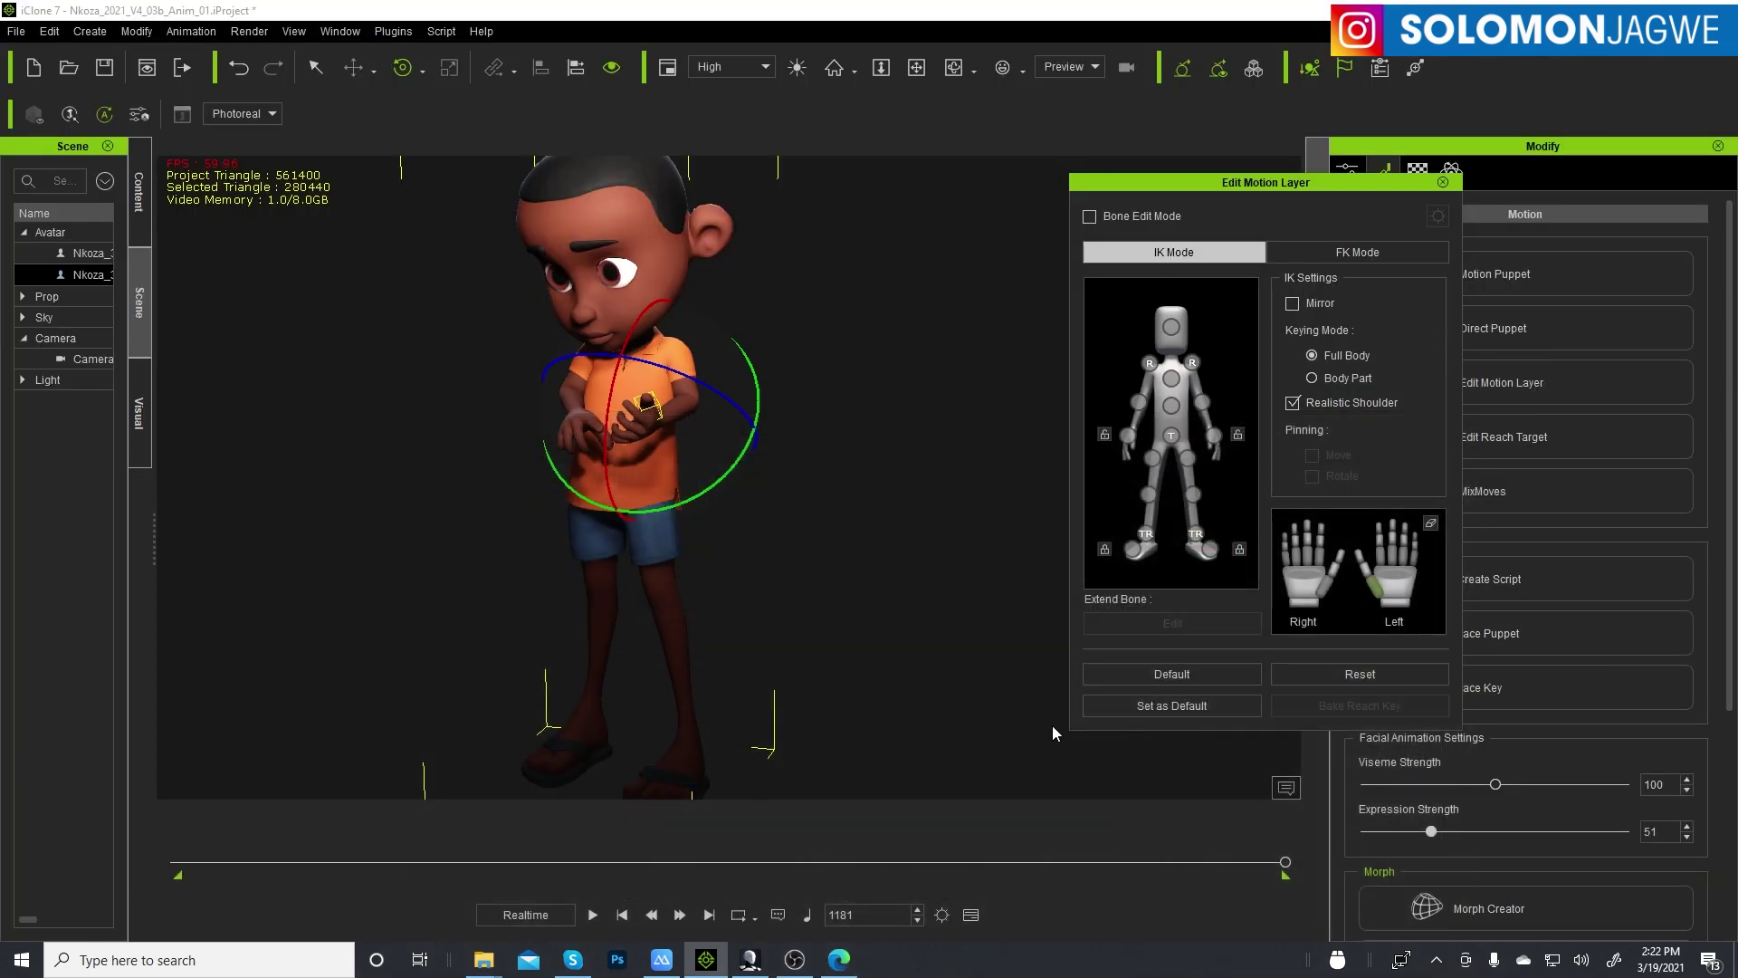
click(749, 961)
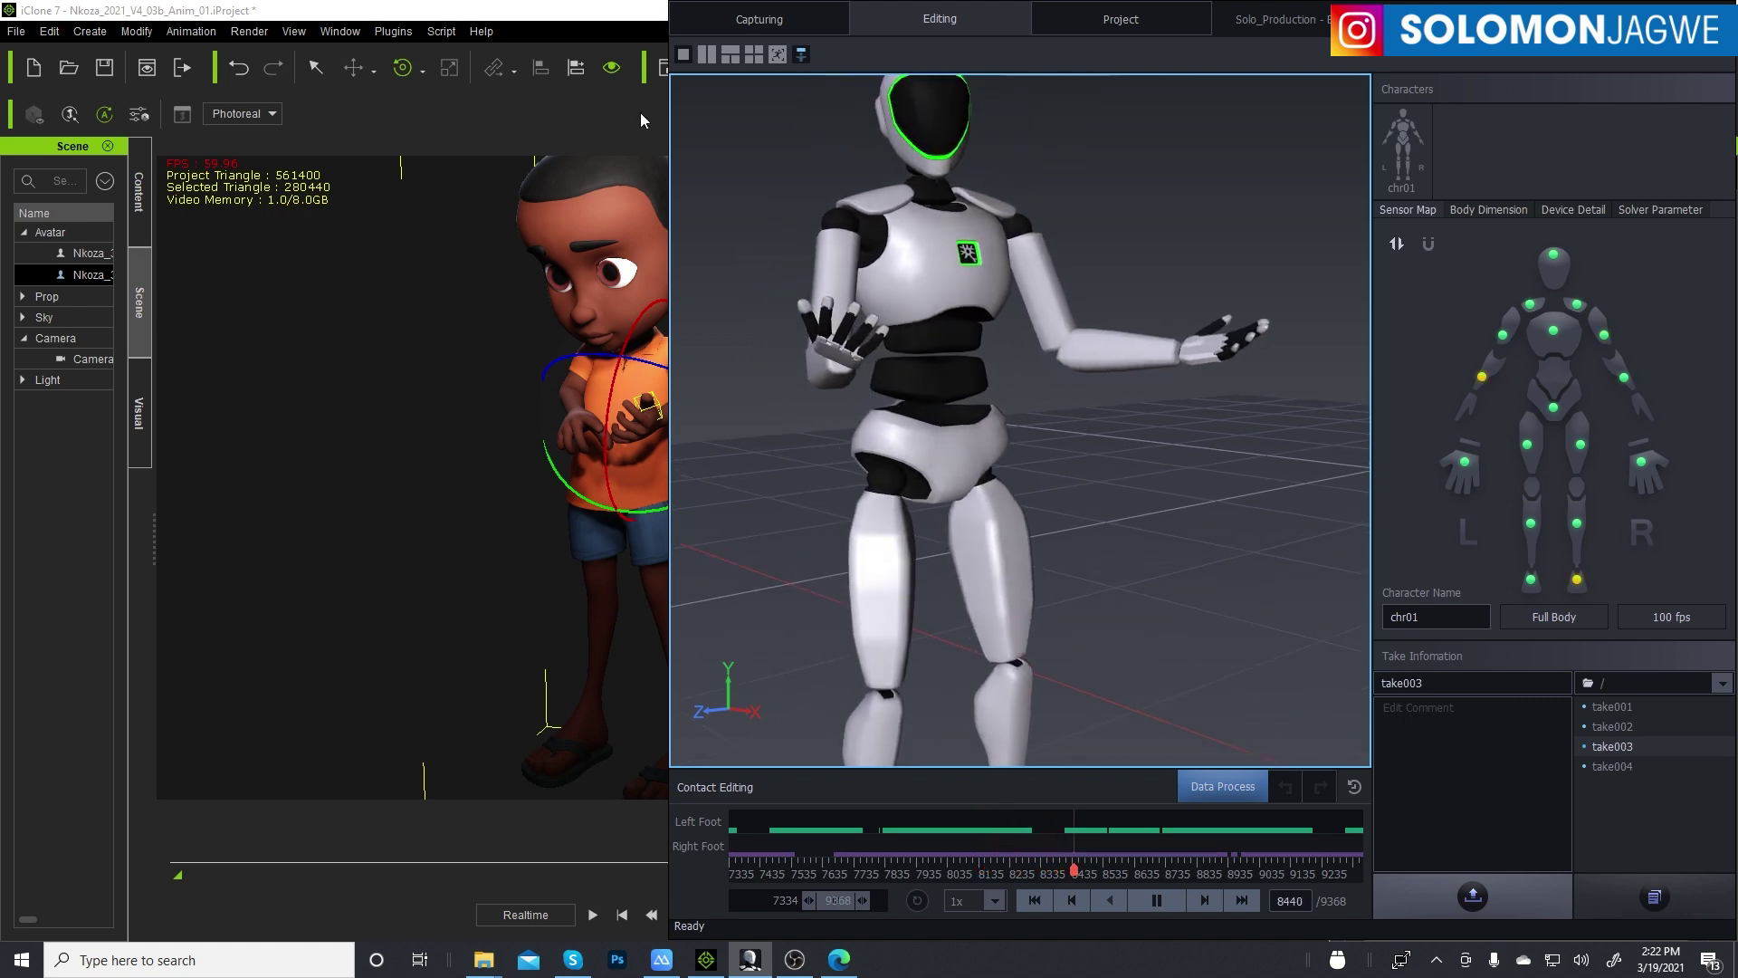
click(602, 16)
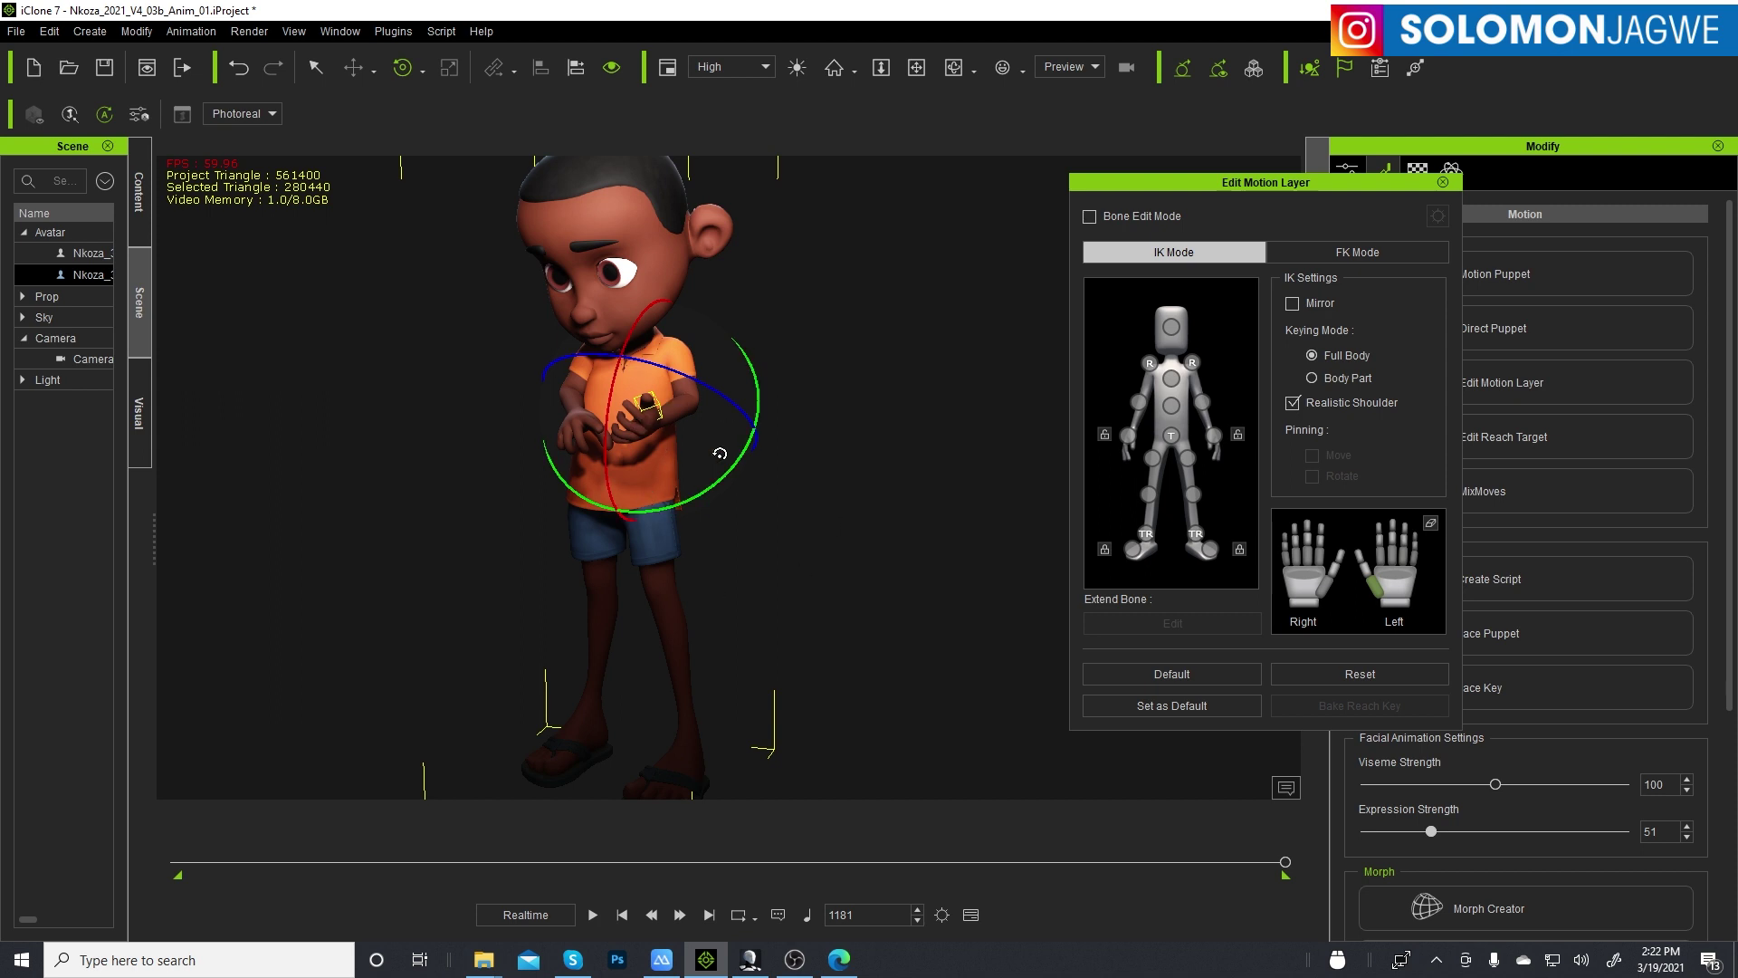
click(621, 916)
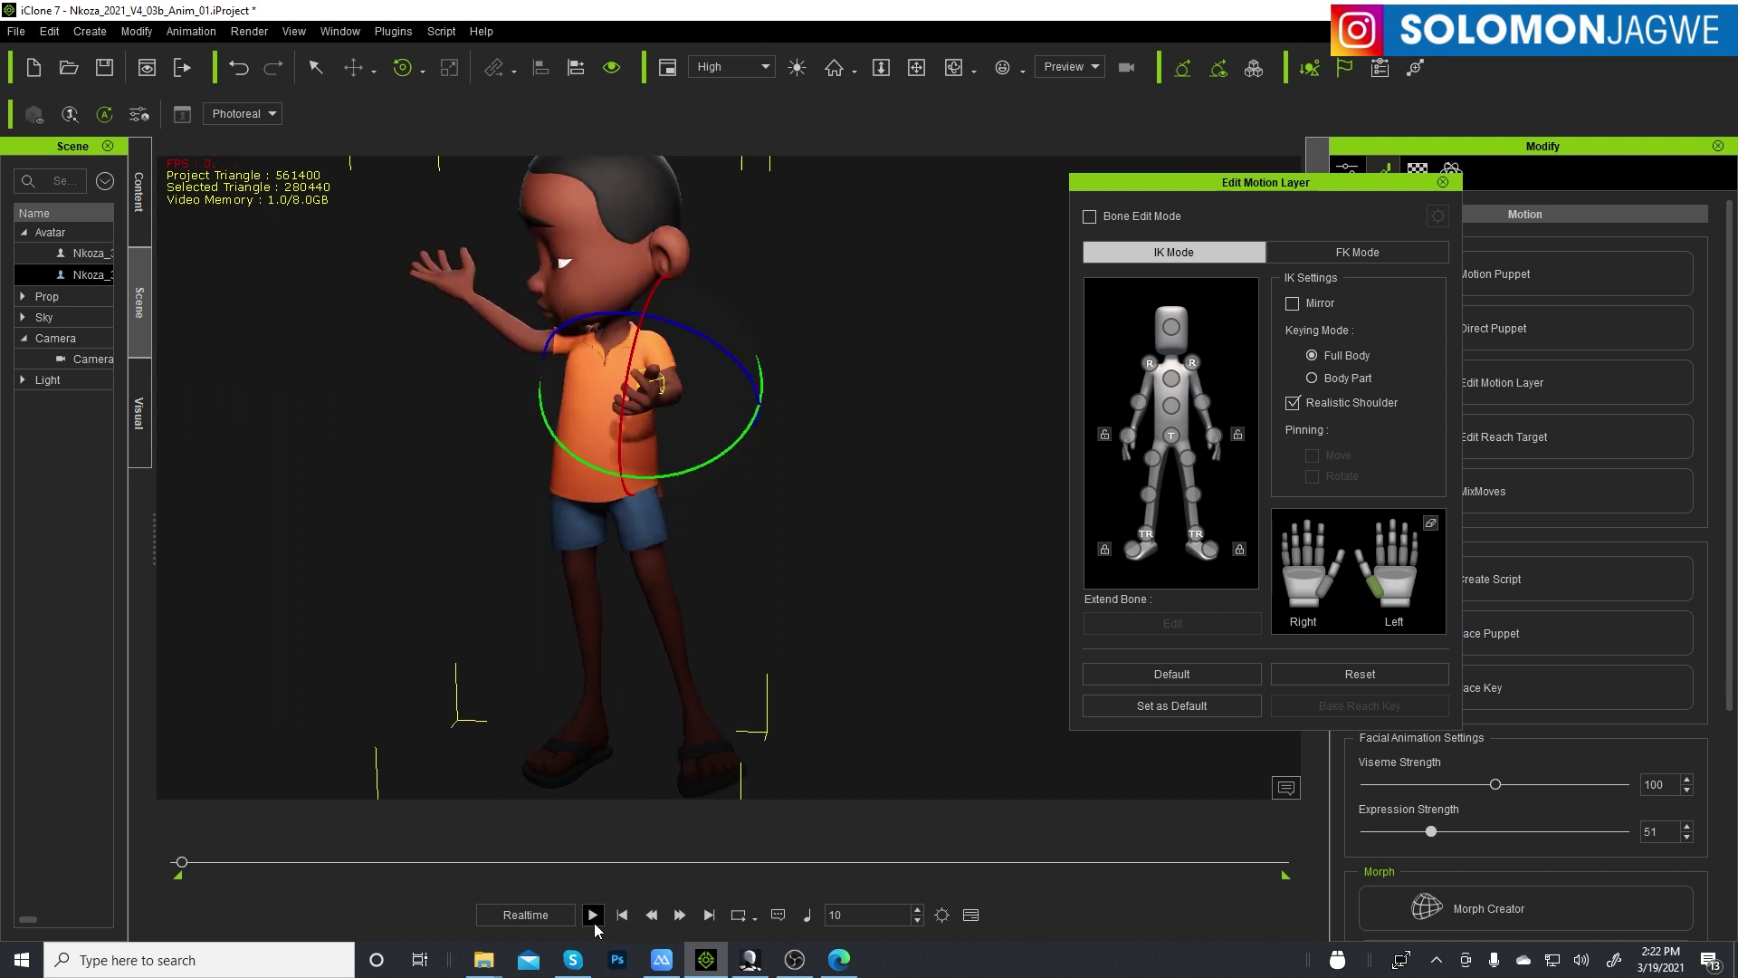
click(593, 916)
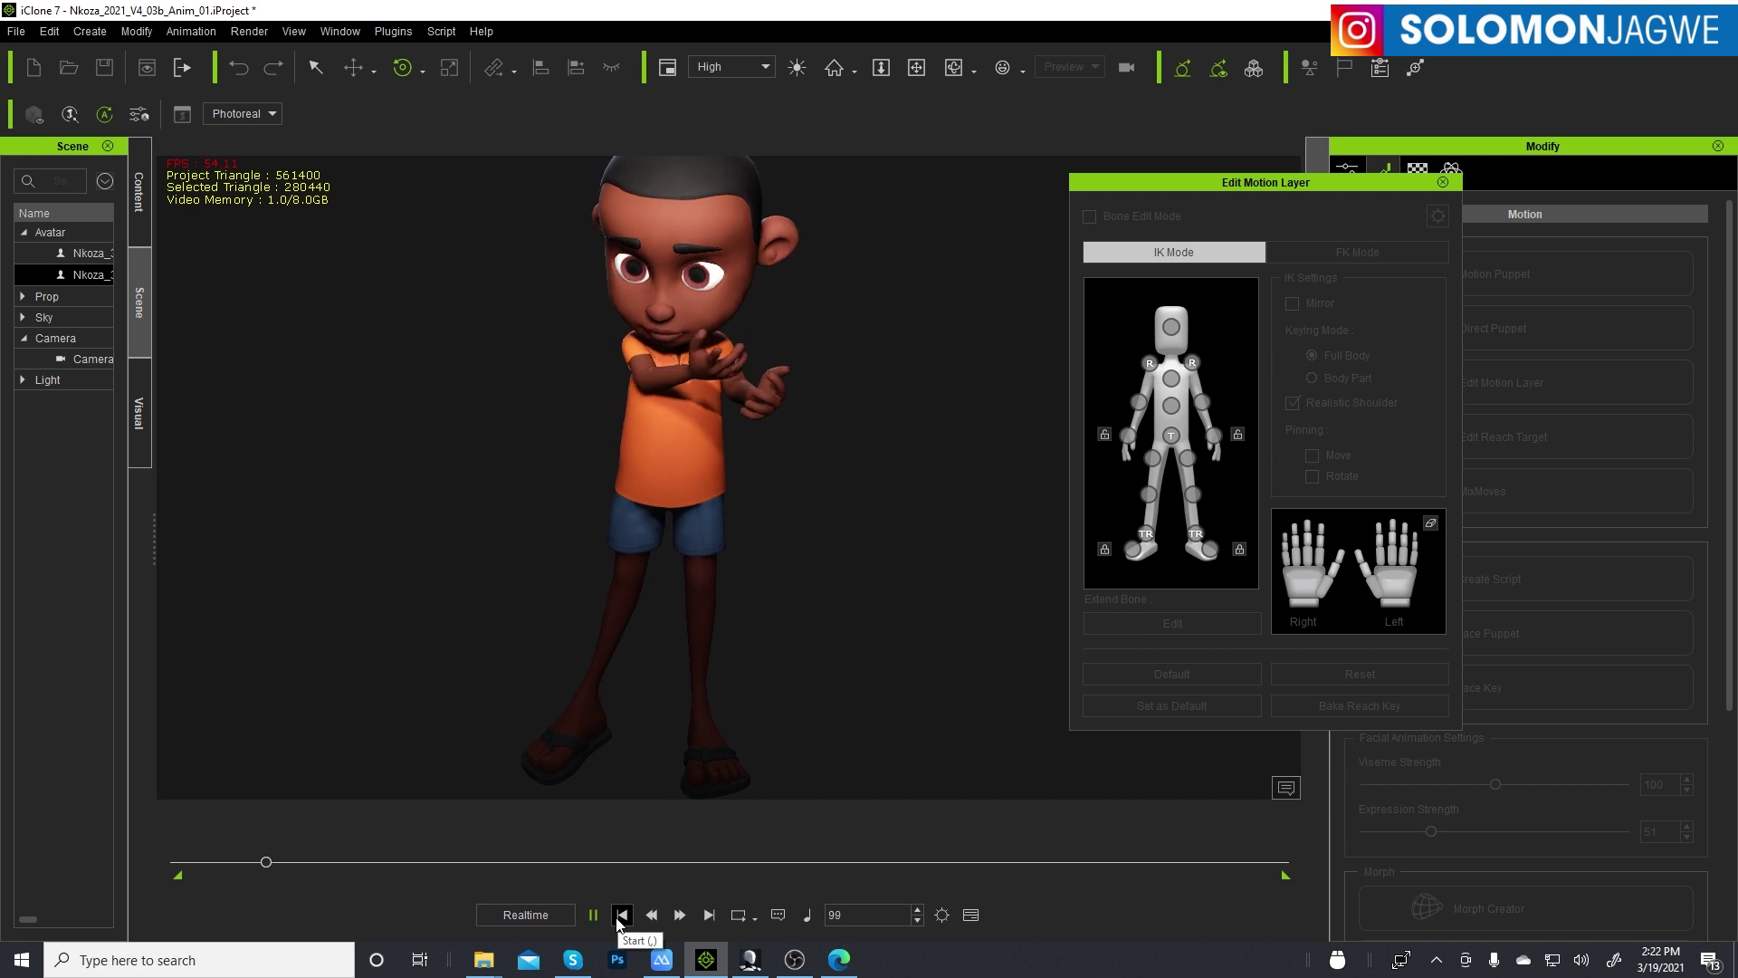